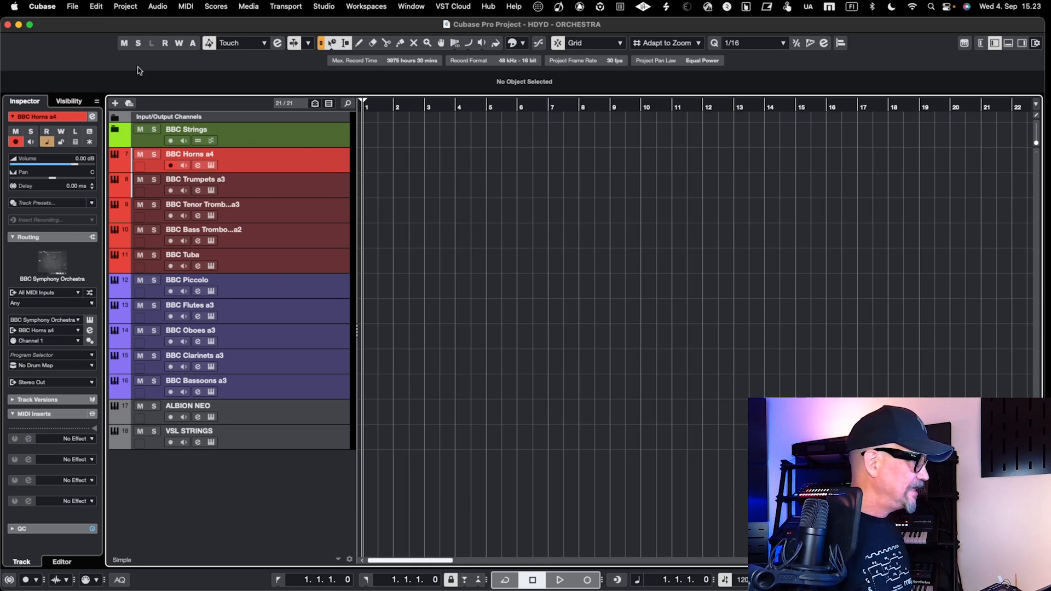
click(71, 6)
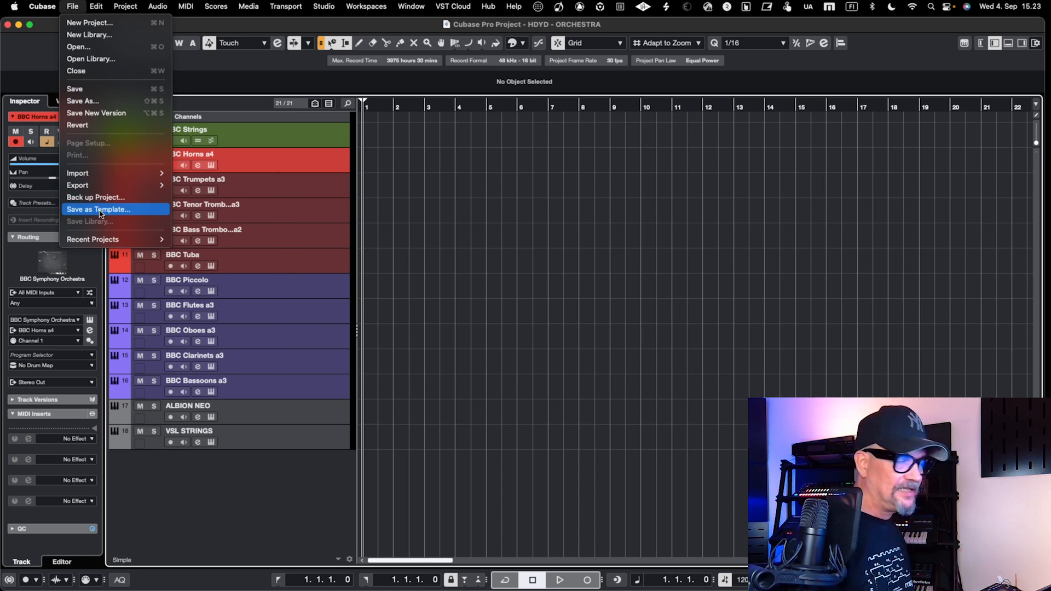
click(244, 83)
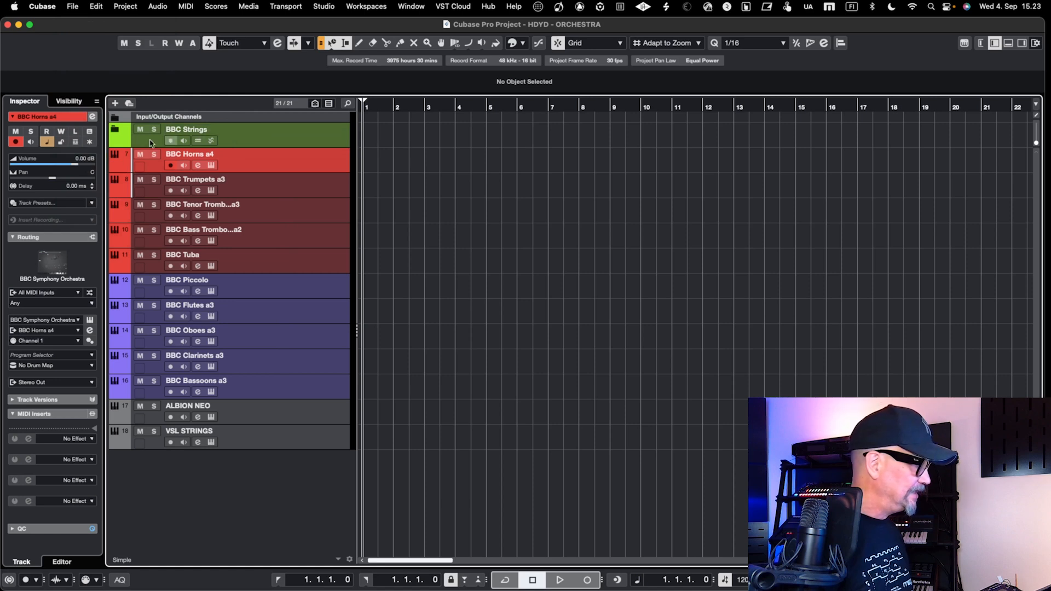
Expand the BBC Strings folder and select the BBC STRINGS group track inside it
click(115, 129)
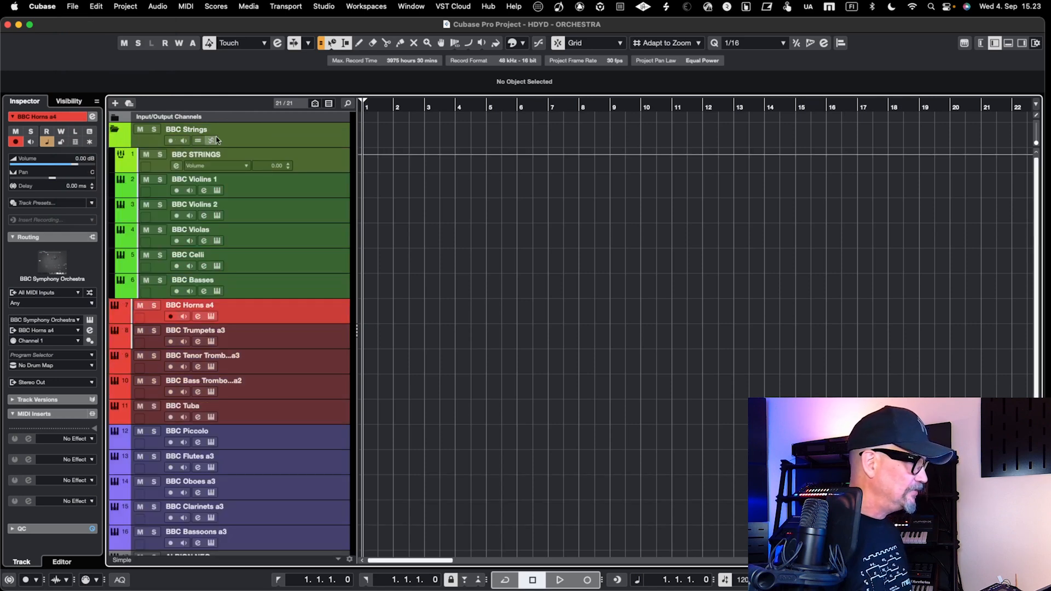
click(311, 153)
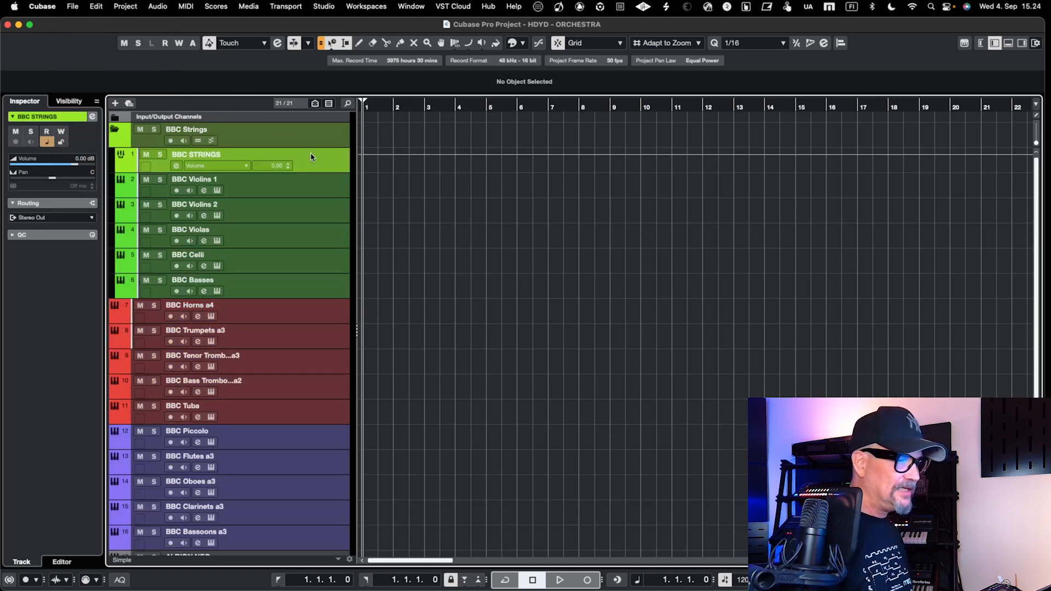
View the BBC Symphony Orchestra instrument loaded on the BBC Violins 1 track, and close its window
click(312, 184)
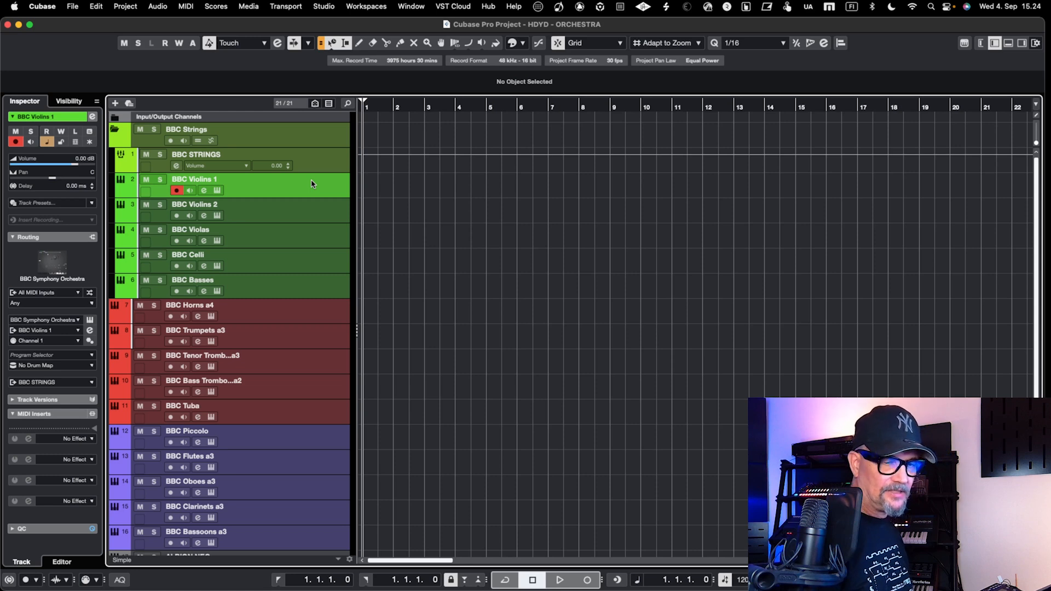
key(e)
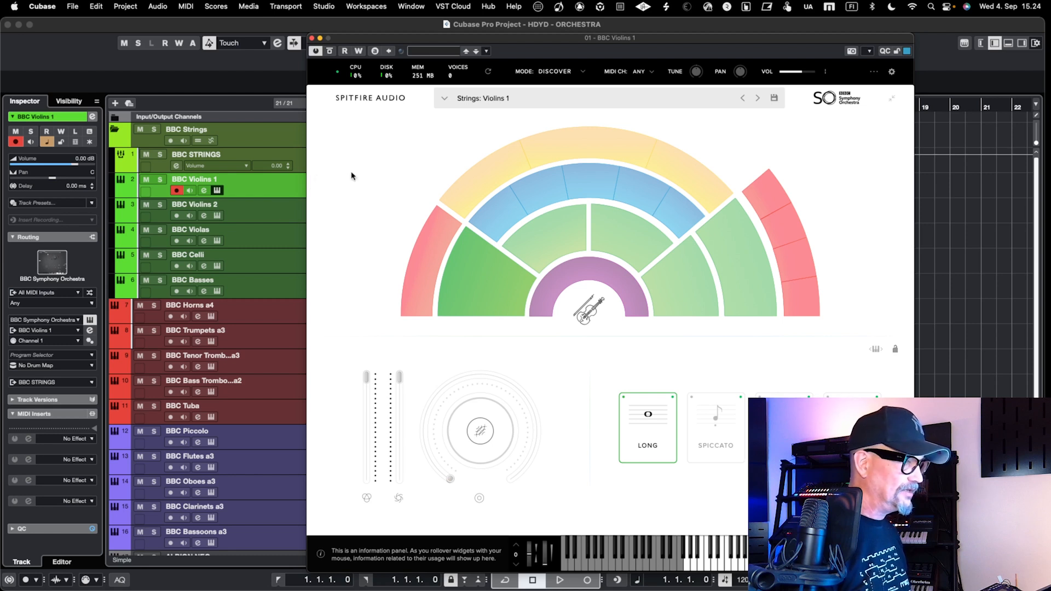
mouse_move(473, 277)
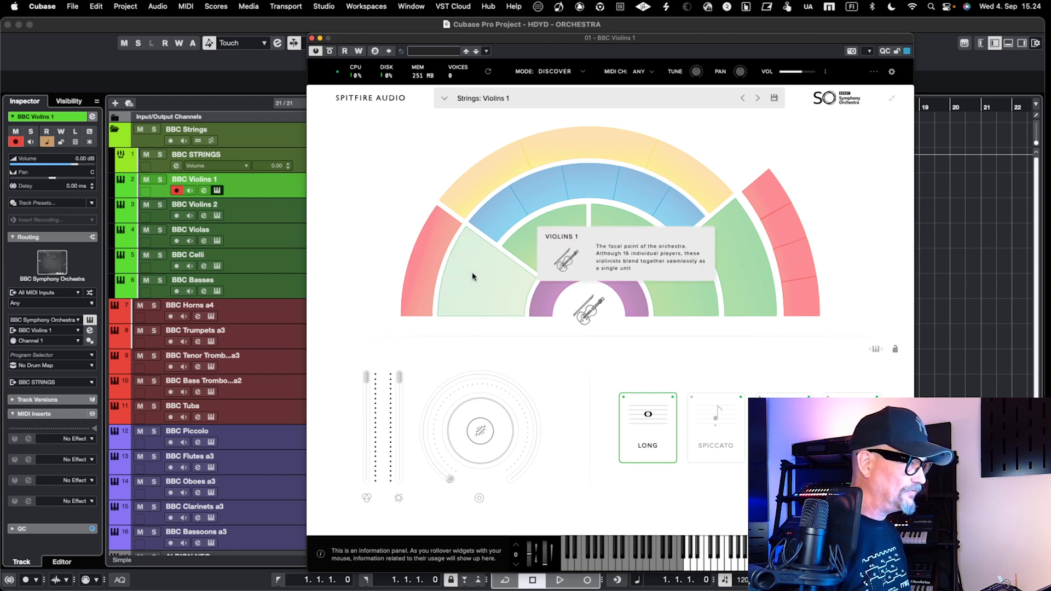
key(Down)
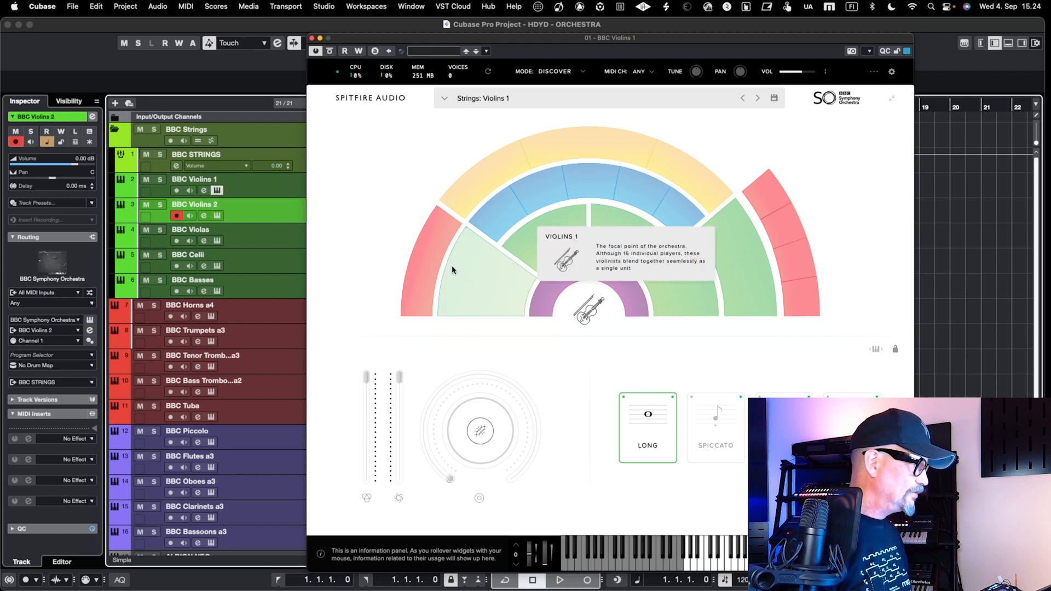
click(311, 38)
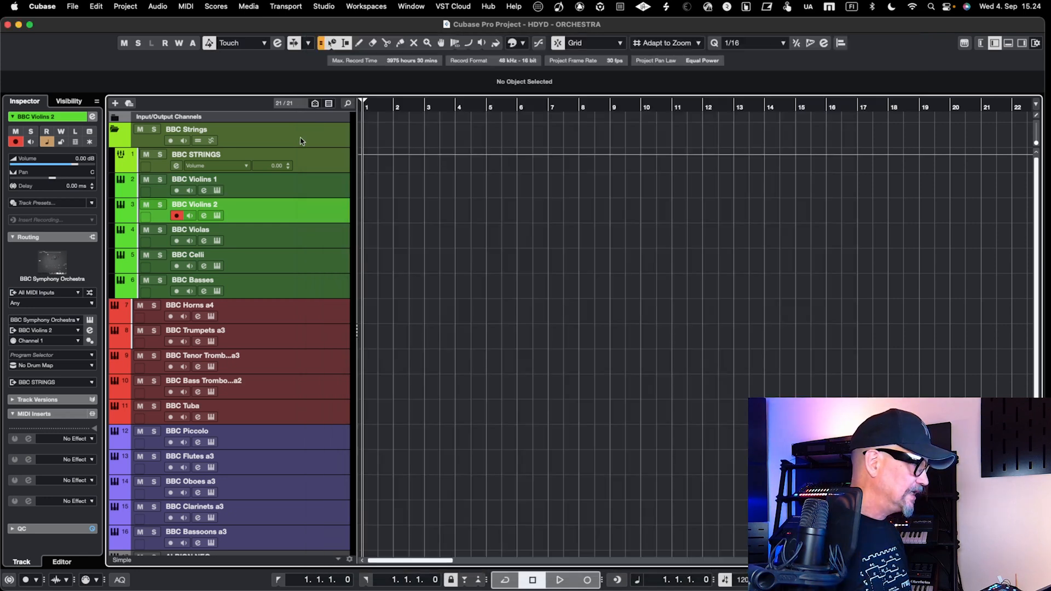
View the instruments loaded on the BBC Violins 2 and BBC Basses tracks, closing each instrument window
double_click(261, 204)
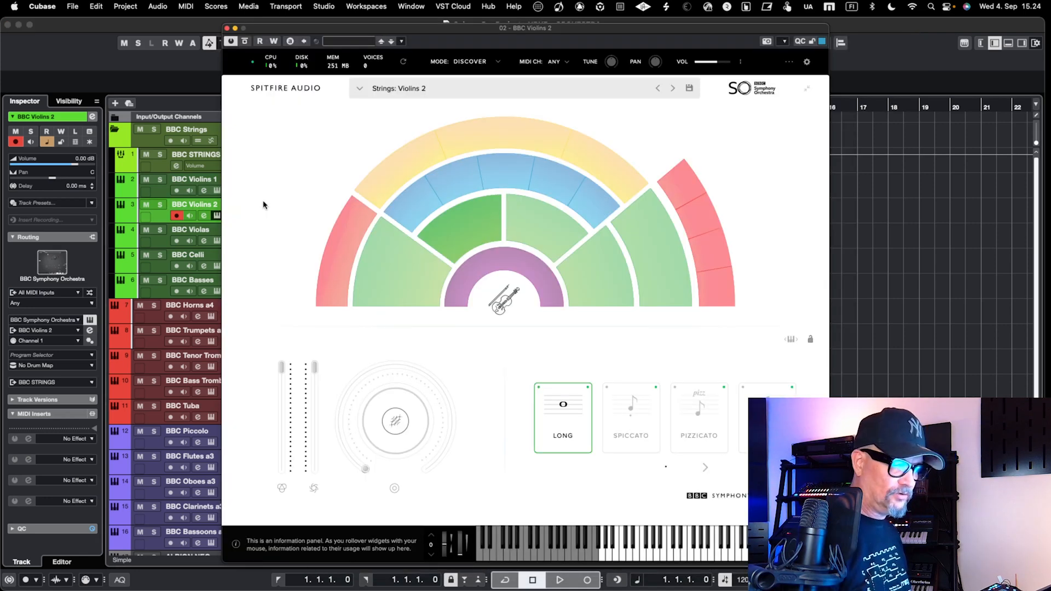
key(super+w)
key(Down)
key(Down)
key(Down)
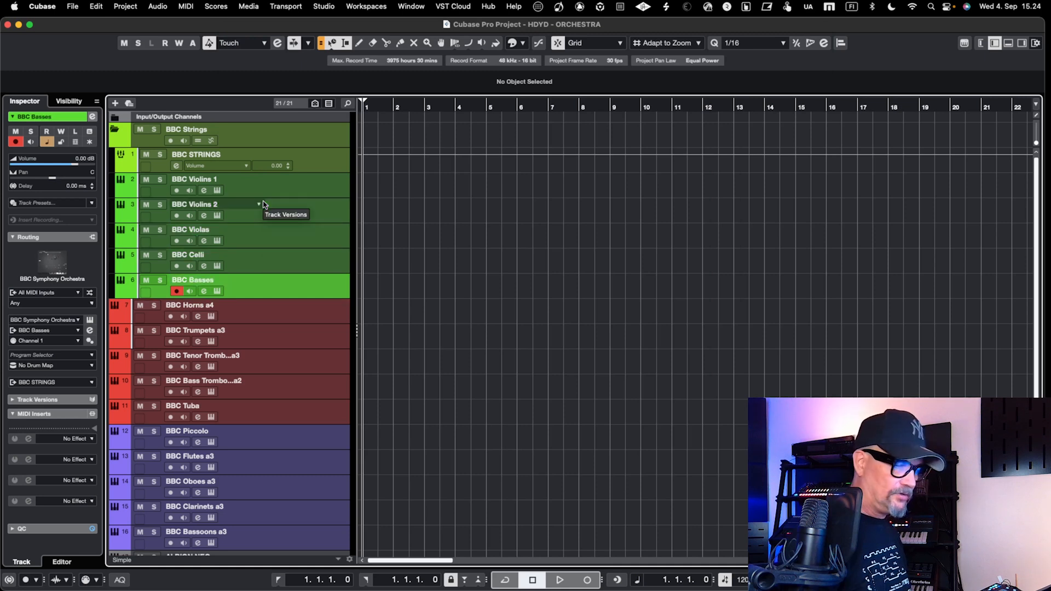
key(Return)
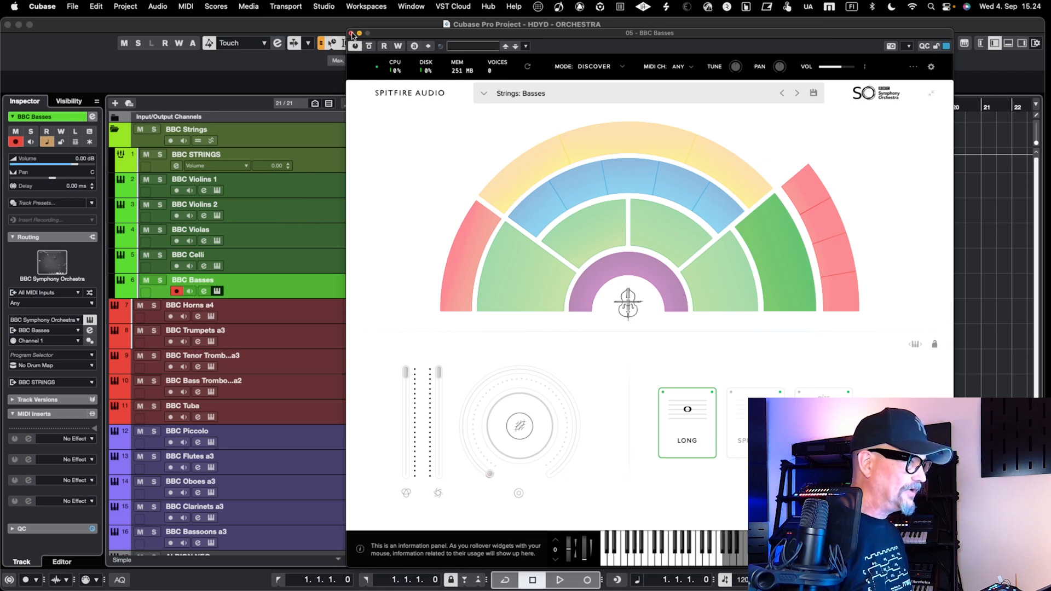
key(Down)
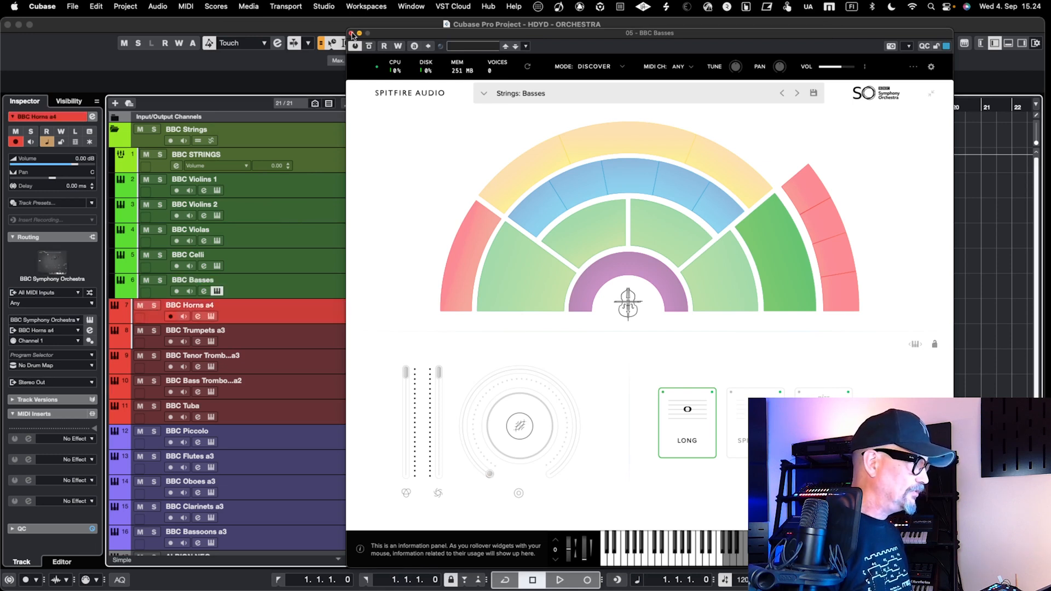
click(351, 34)
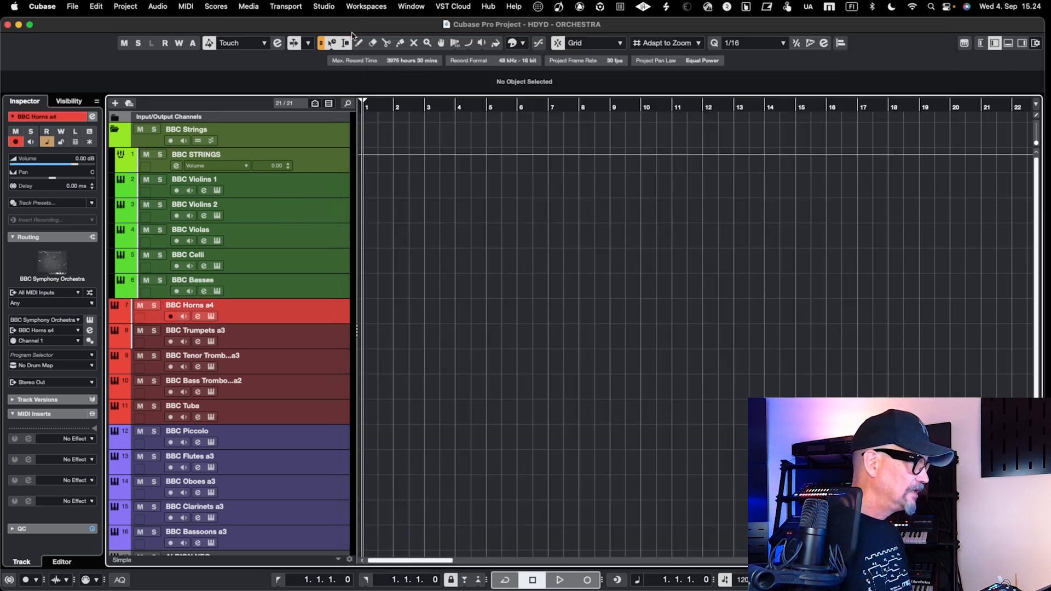
Compare the output routing of the BBC STRINGS group track and the BBC Violins 1 track
click(315, 166)
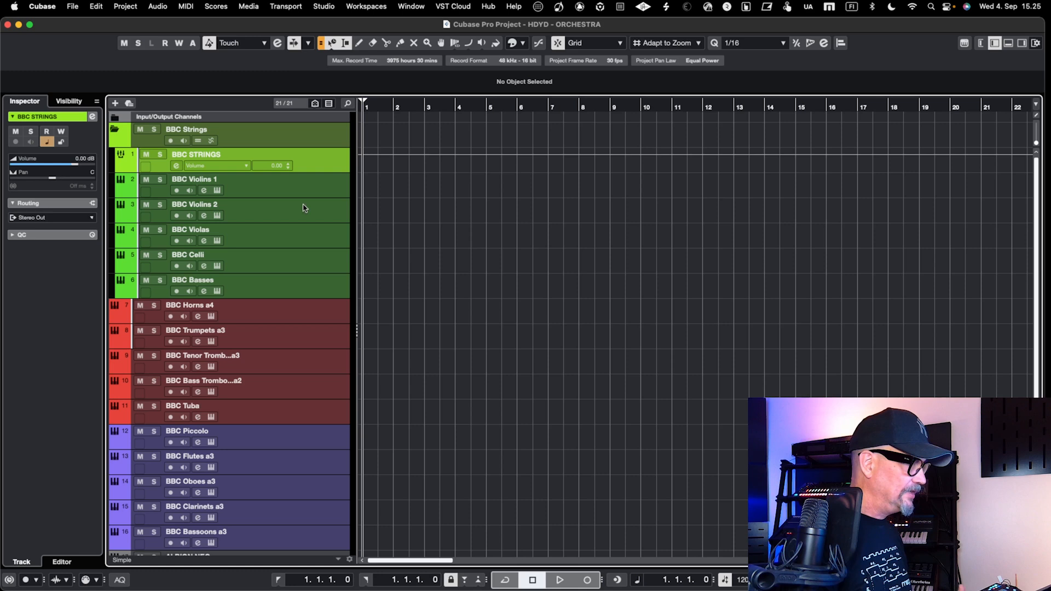
click(305, 181)
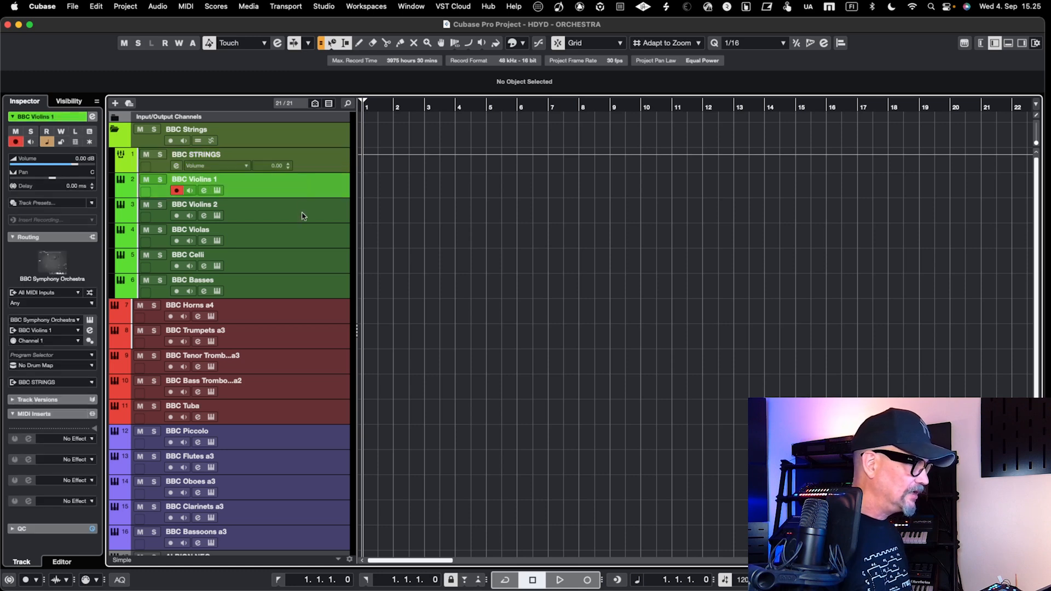
click(317, 165)
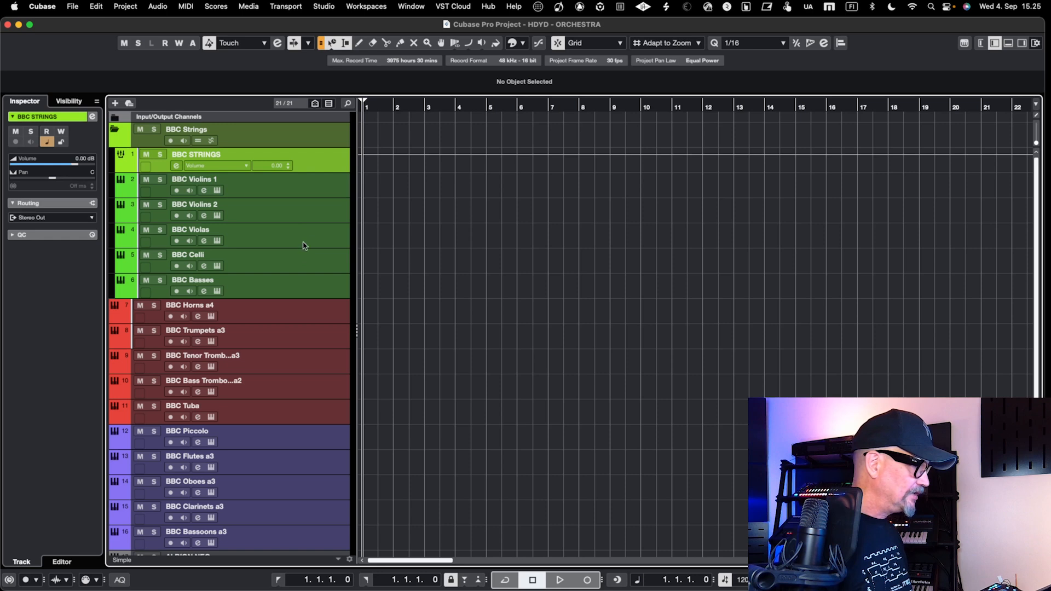
click(300, 317)
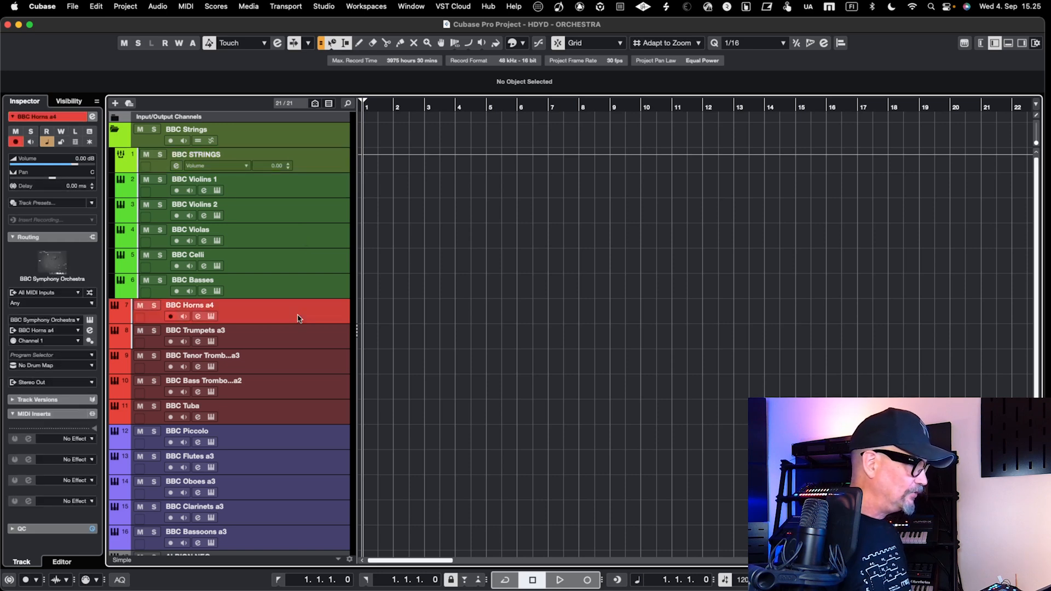
scroll(300, 318, down, 3)
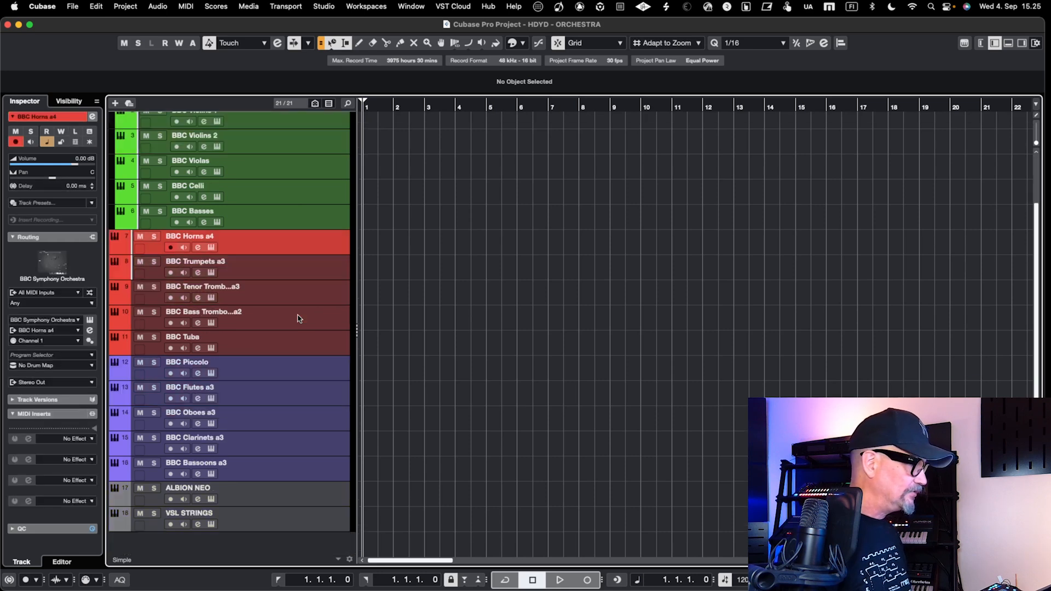
shift+click(299, 350)
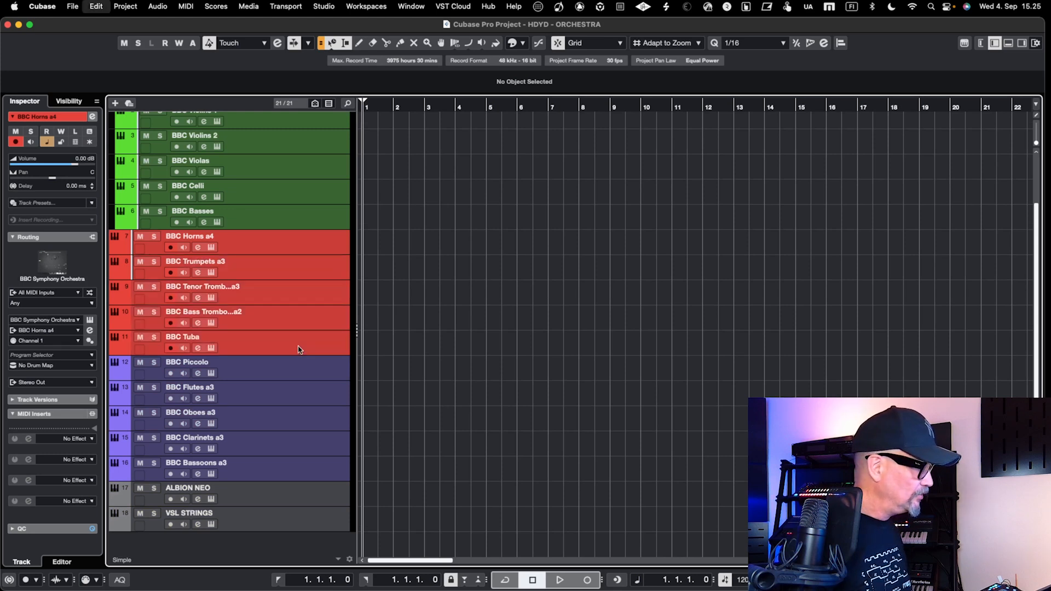
key(shift+g)
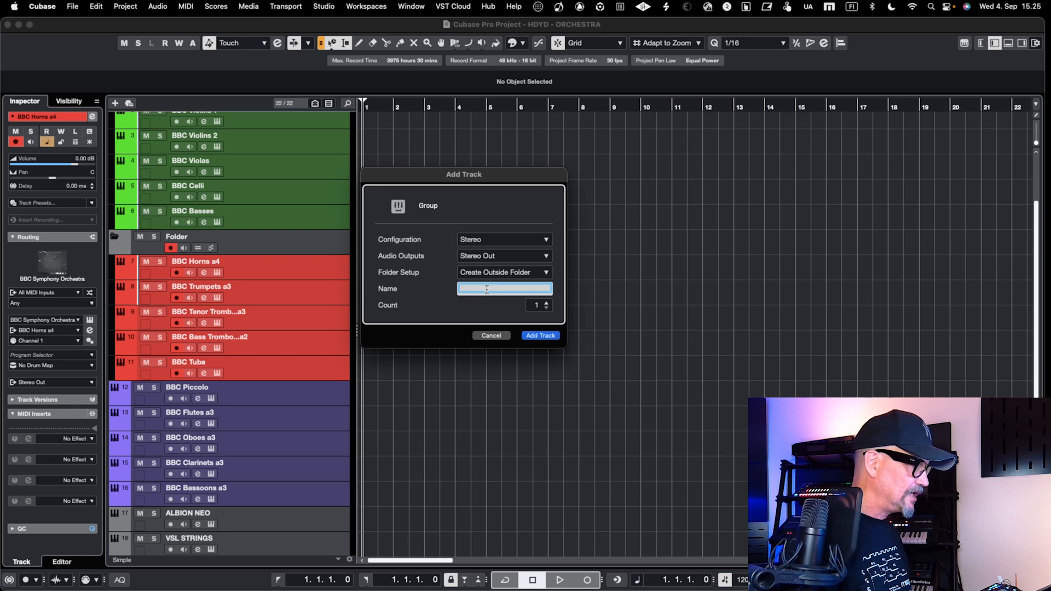
click(484, 335)
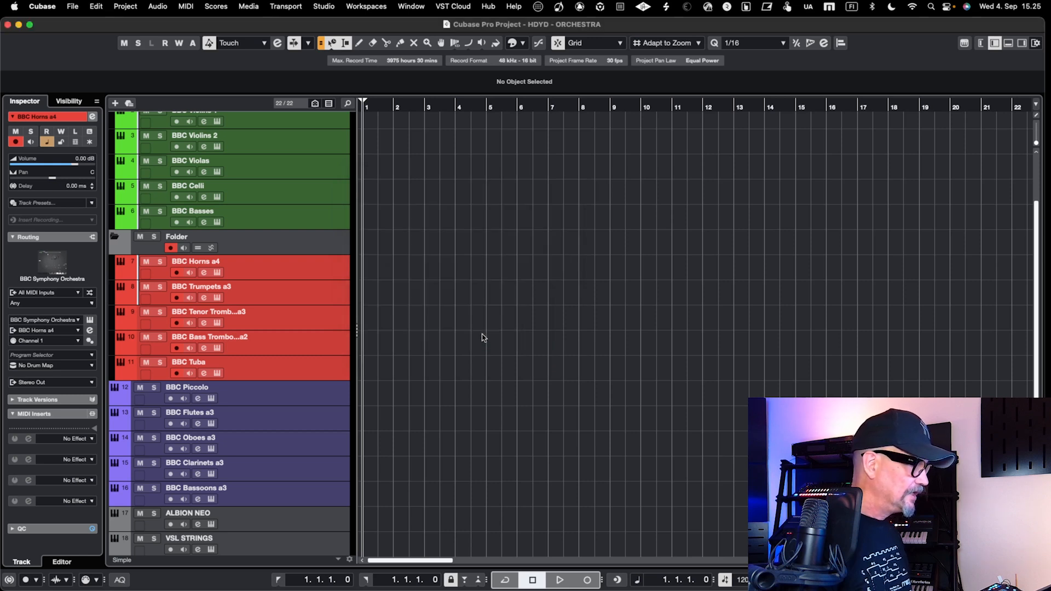
click(313, 289)
click(309, 262)
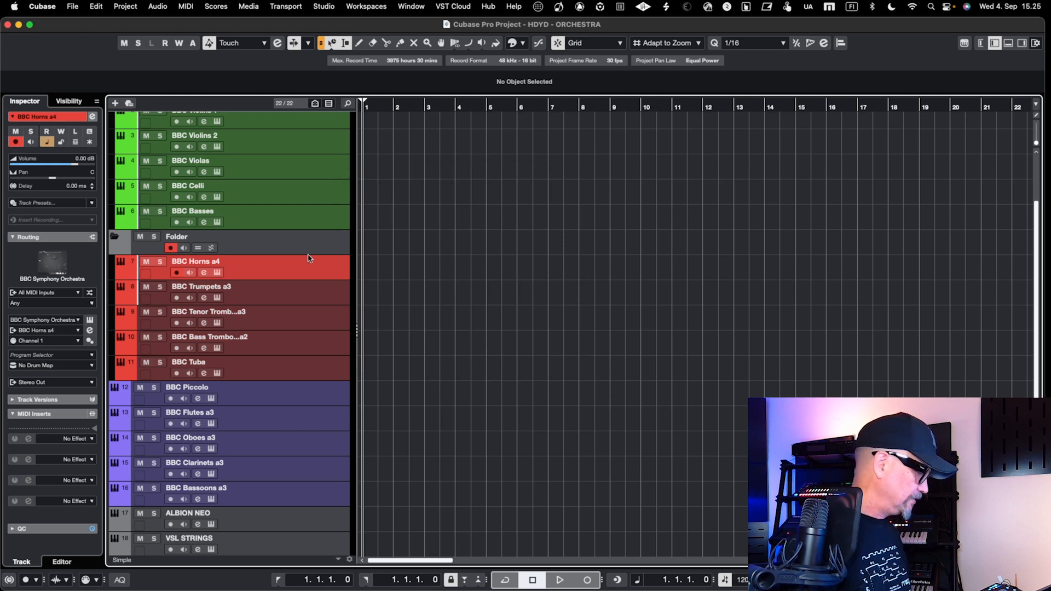
key(super+z)
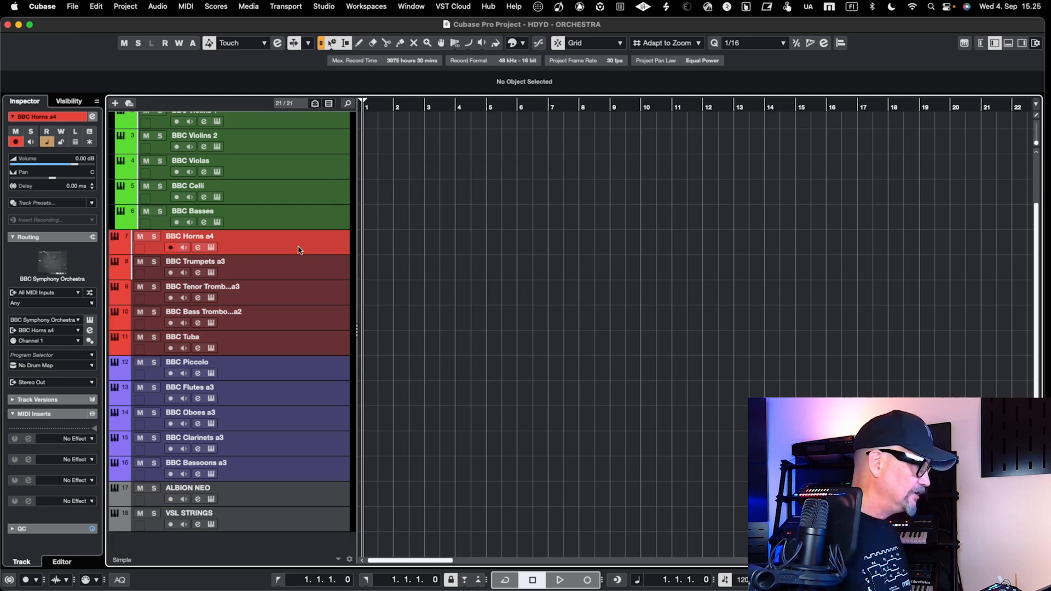
View the instrument loaded on the BBC Horns a4 track, and close its window
click(212, 247)
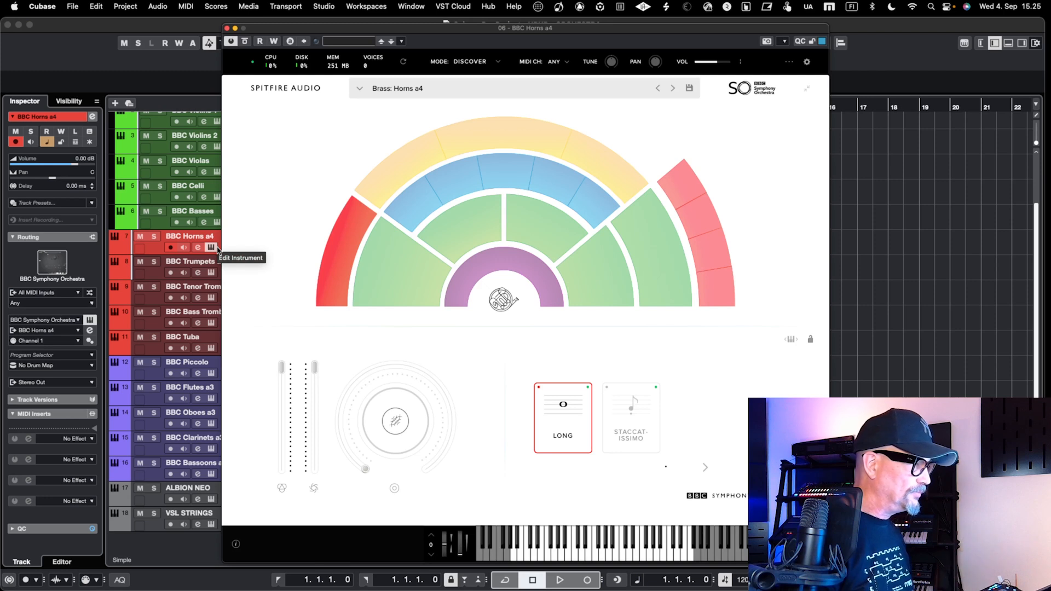
click(216, 248)
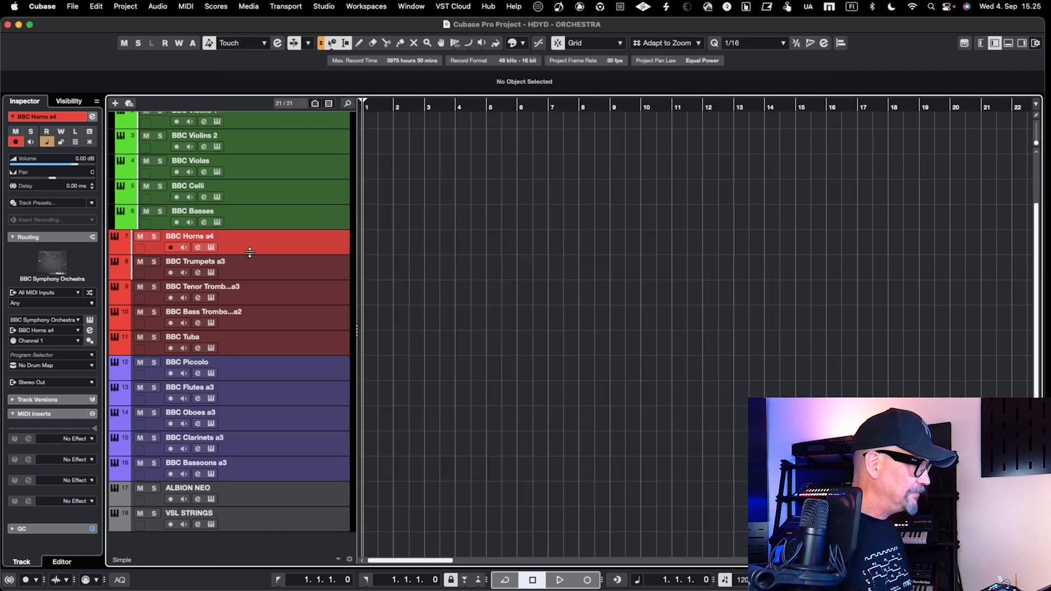
Put the five brass tracks from BBC Horns a4 to BBC Tuba in a new folder with a stereo group track named BBC BRASS
shift+click(266, 348)
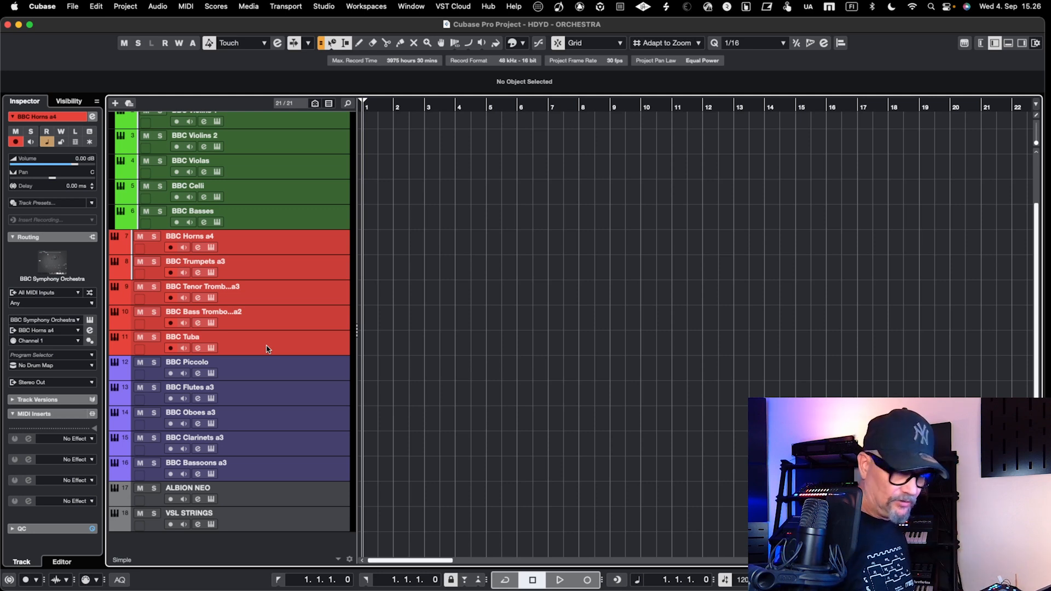
key(shift+g)
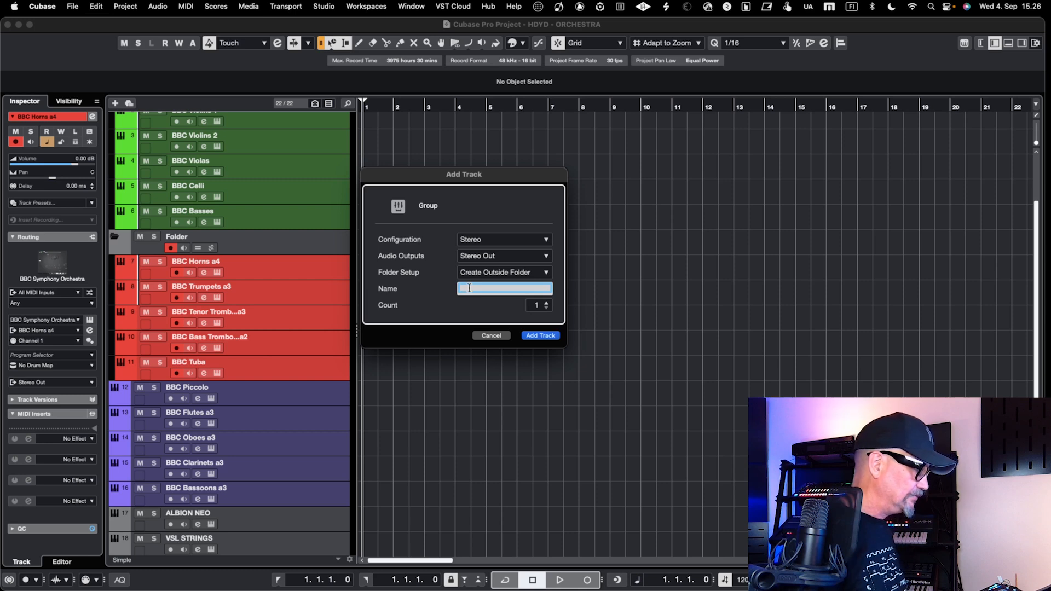
text(B)
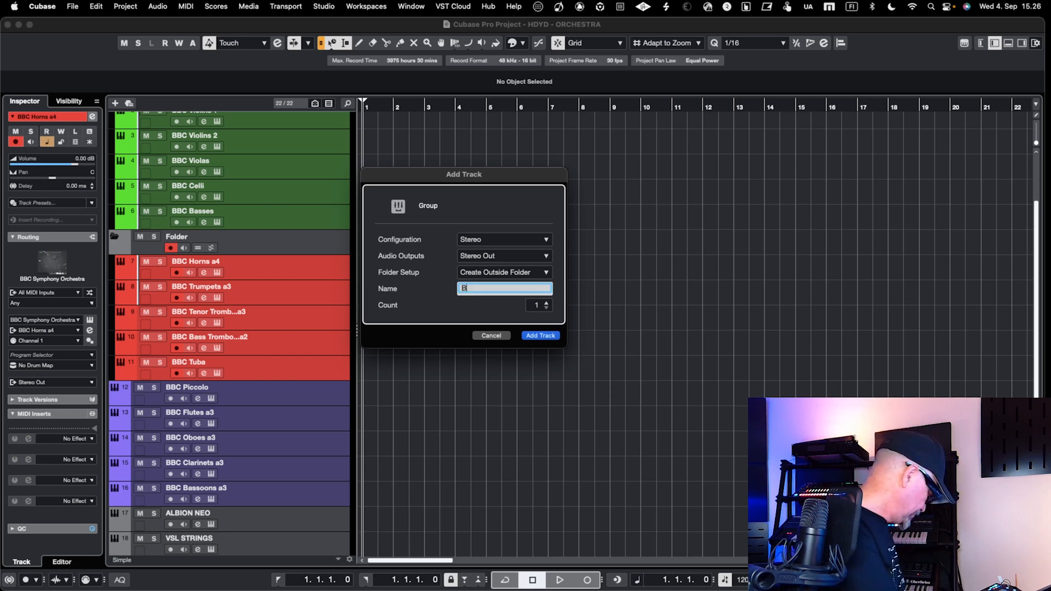
text(BC BRASS)
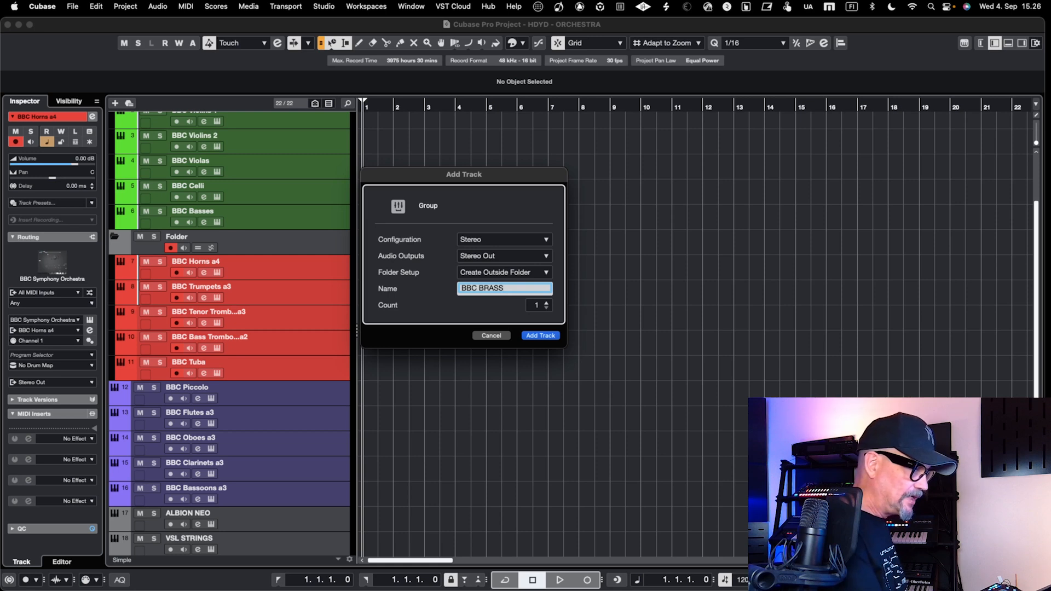
key(Return)
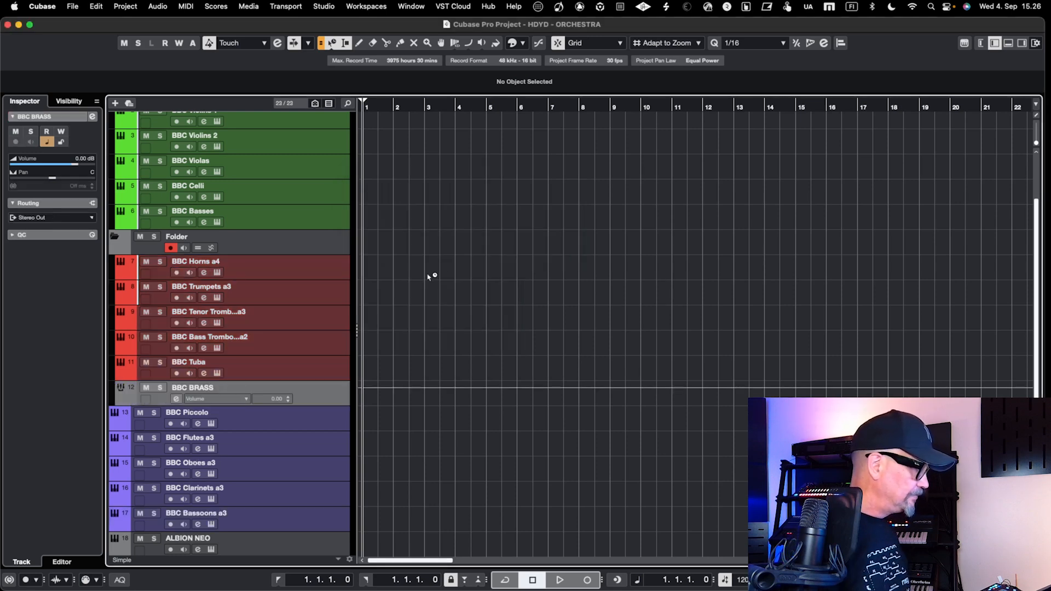
Rename the new folder containing the brass tracks to BBC BRASS
double_click(210, 236)
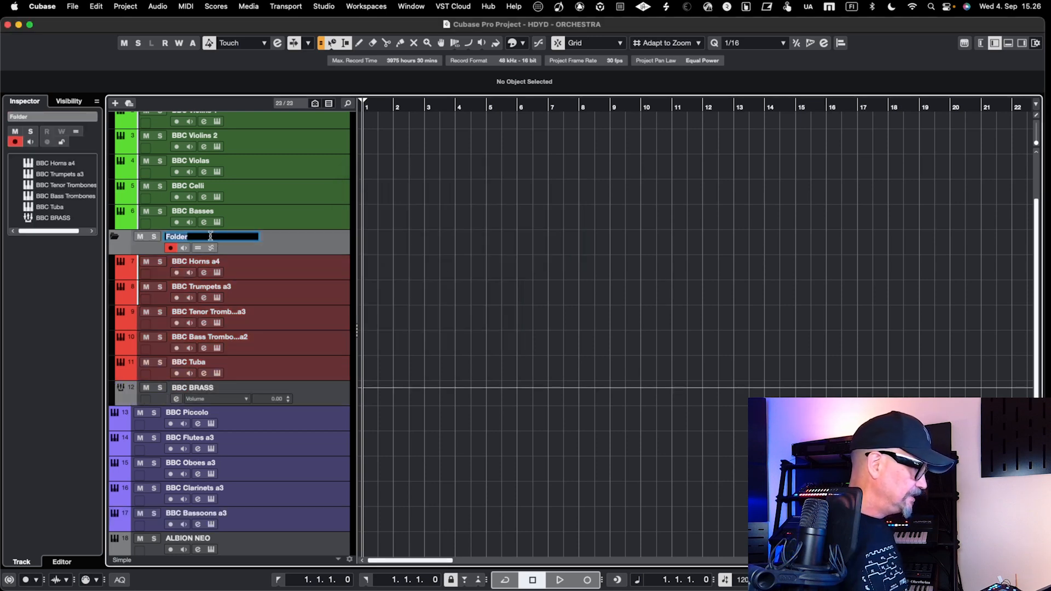
text(BBC)
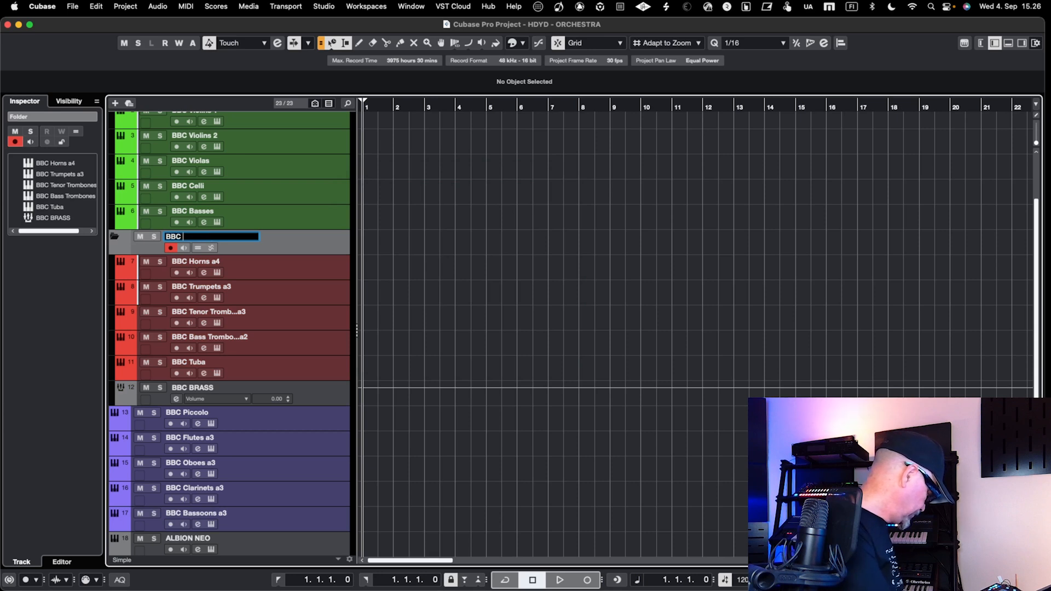
text( BRASS)
key(Return)
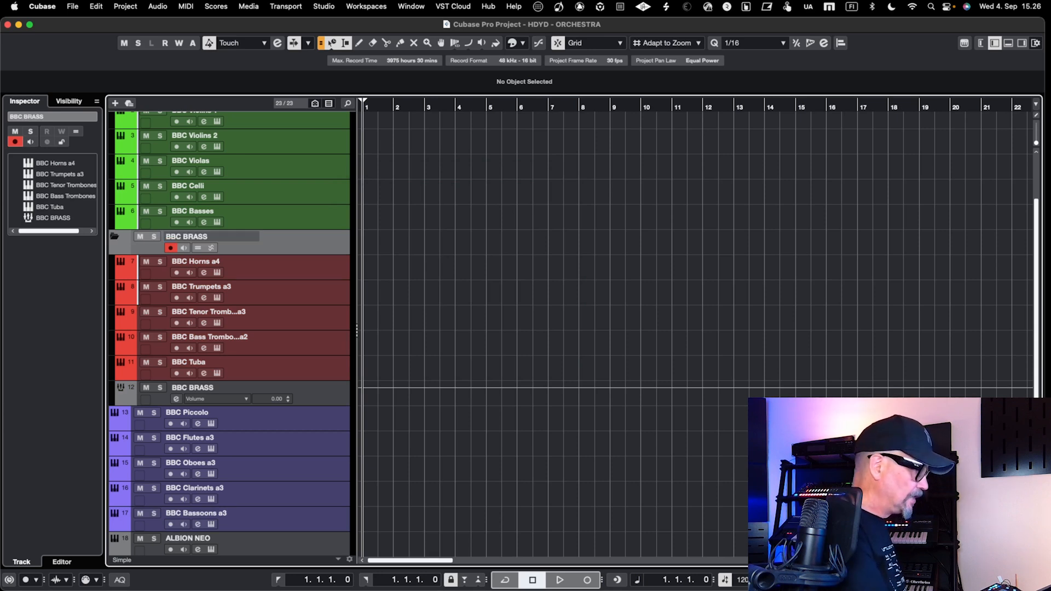
scroll(213, 249, up, 3)
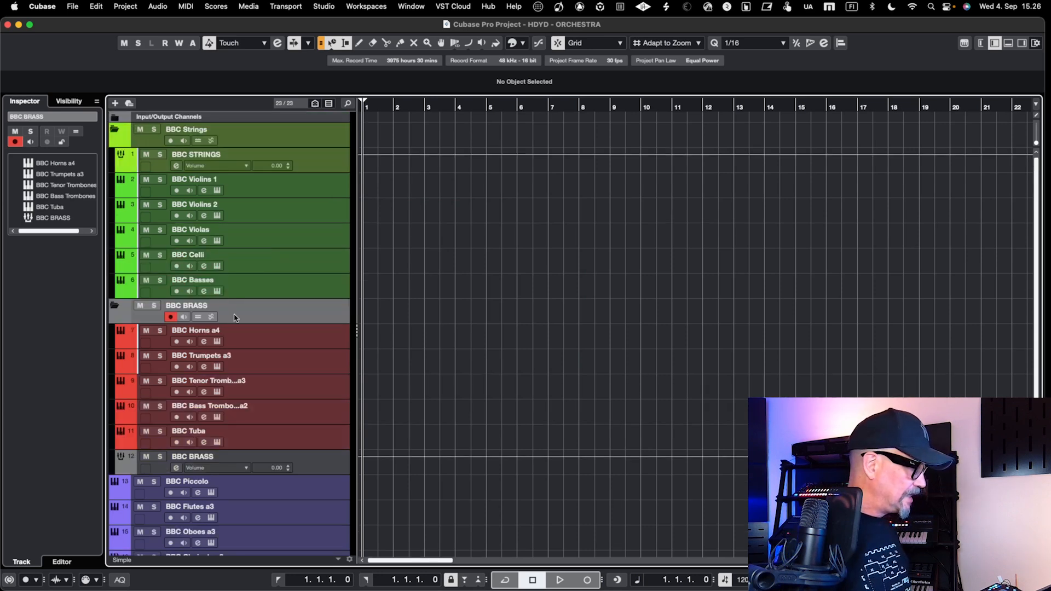
Move the BBC BRASS group track above BBC Horns a4, as the first track in the BBC BRASS folder
click(121, 468)
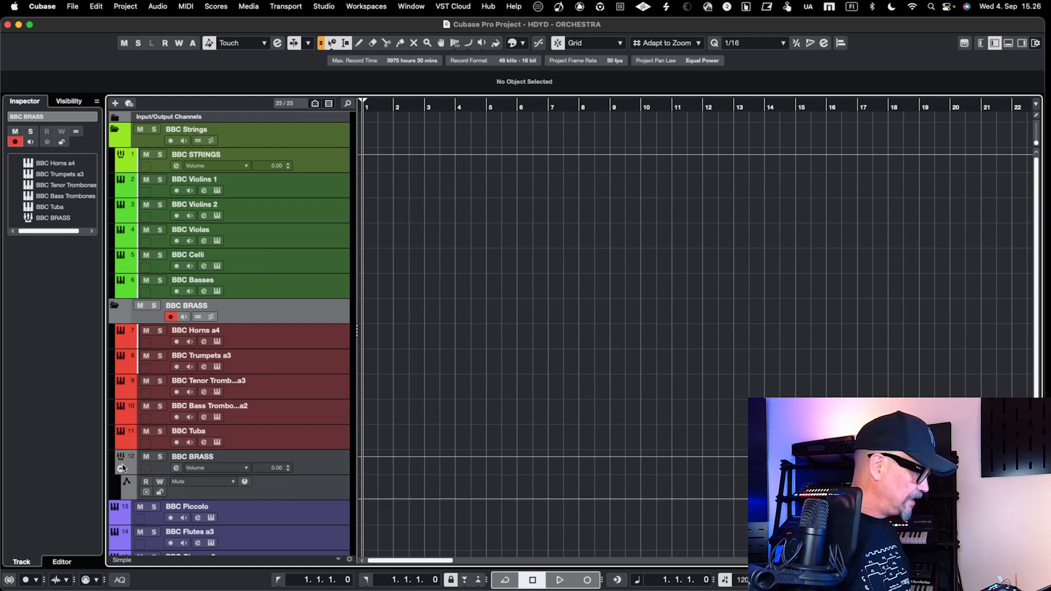
click(122, 469)
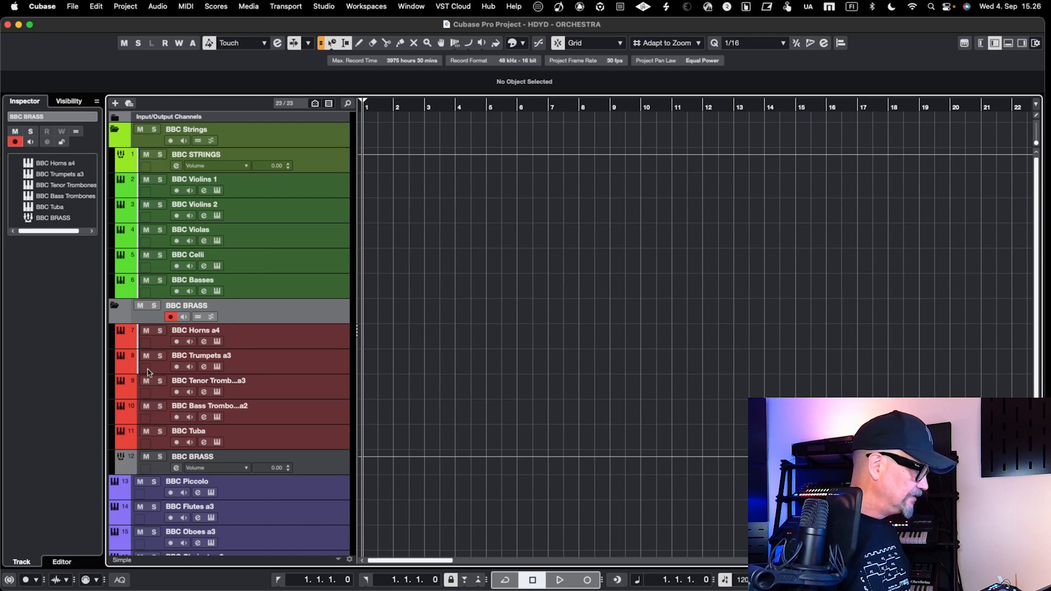
drag(324, 463, 323, 329)
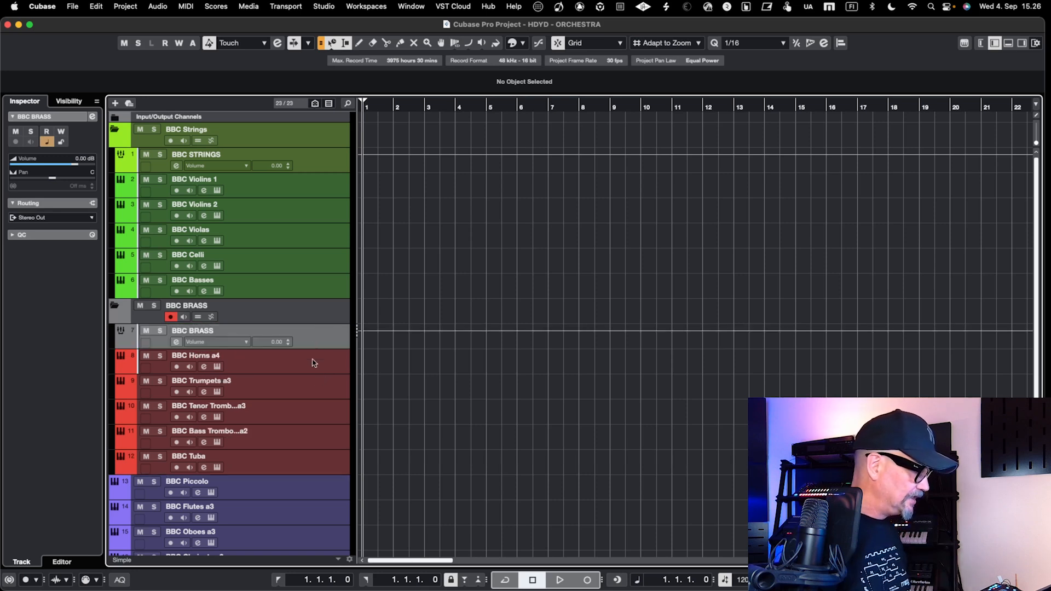
scroll(312, 321, down, 4)
scroll(312, 322, up, 4)
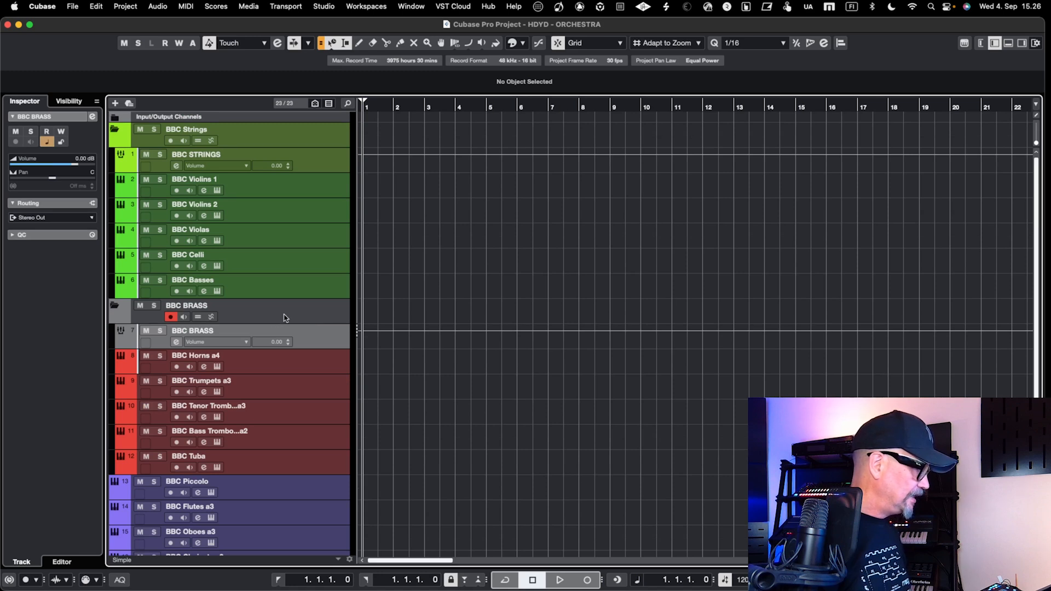
Colour the BBC BRASS folder and its group track red to match the brass instrument tracks
click(123, 313)
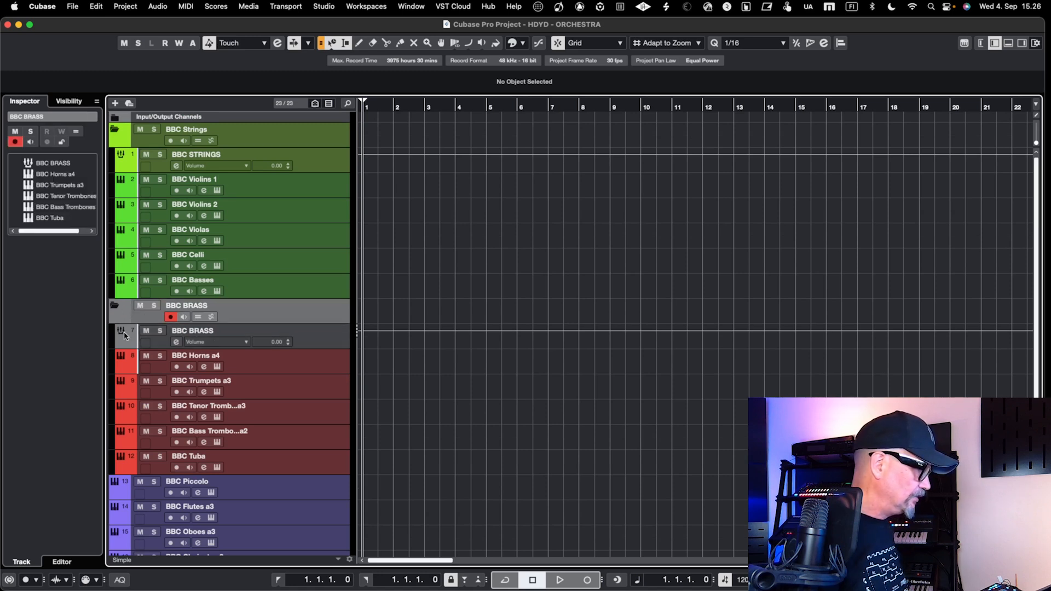
click(126, 341)
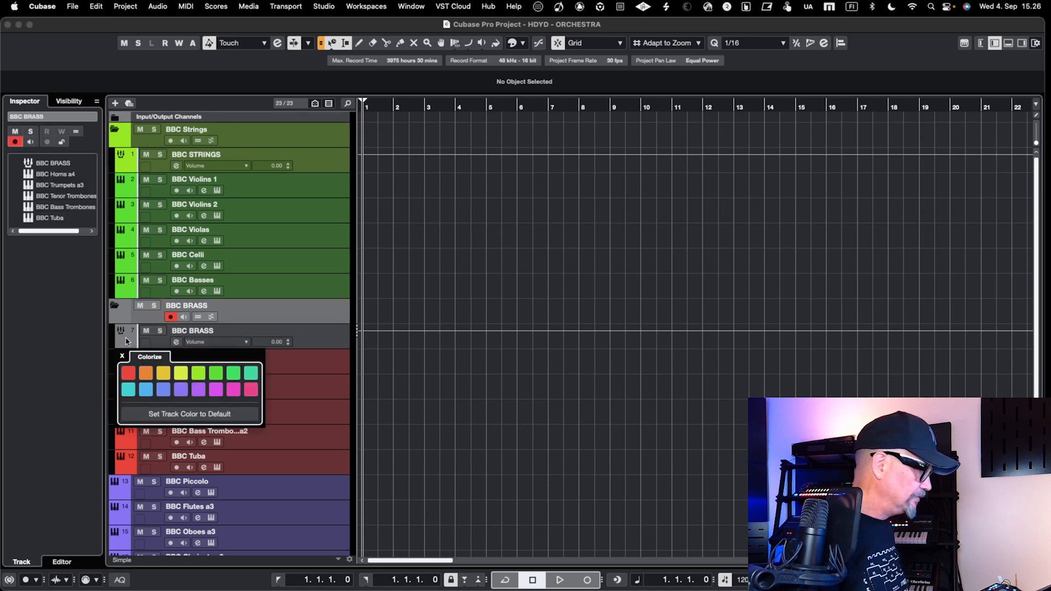
click(127, 302)
shift+click(321, 331)
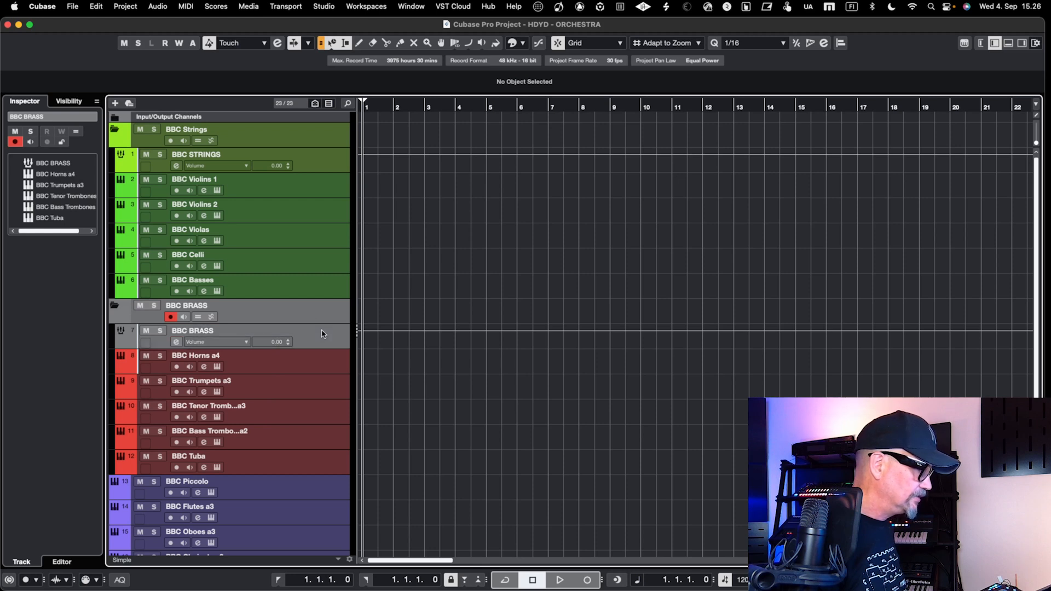
click(513, 43)
click(518, 73)
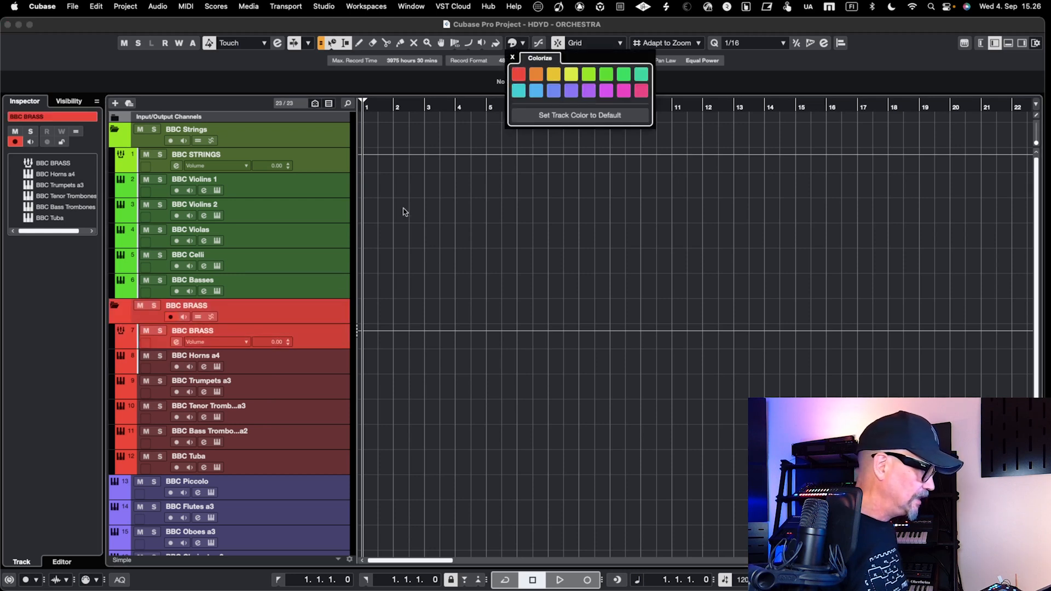
click(294, 379)
click(294, 370)
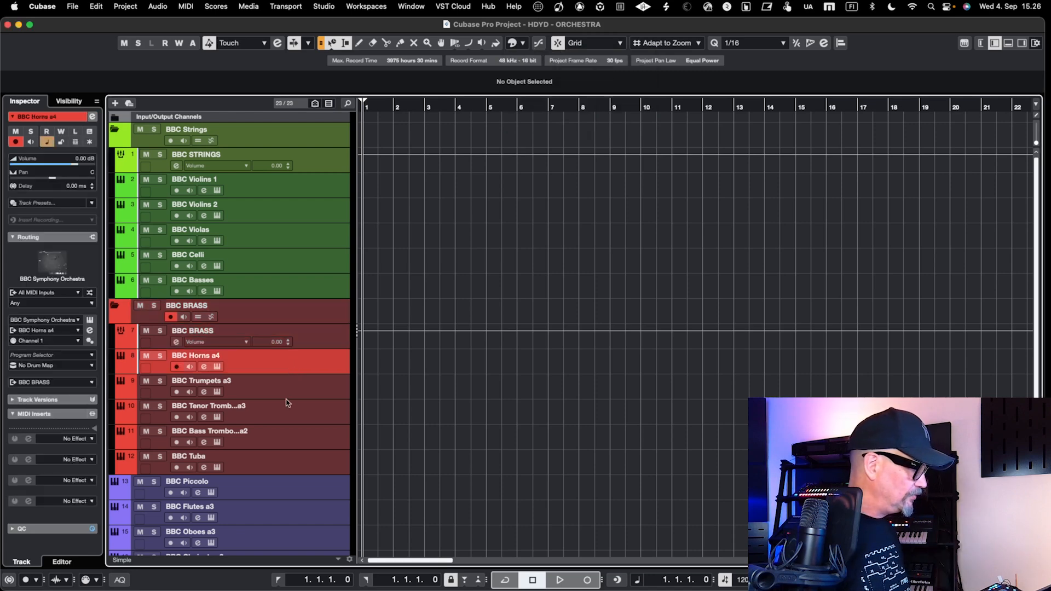
Put the five woodwind tracks from BBC Piccolo to BBC Bassoons a3 in a new folder with a stereo group track named BBC WOODS
scroll(286, 408, down, 5)
scroll(285, 411, up, 4)
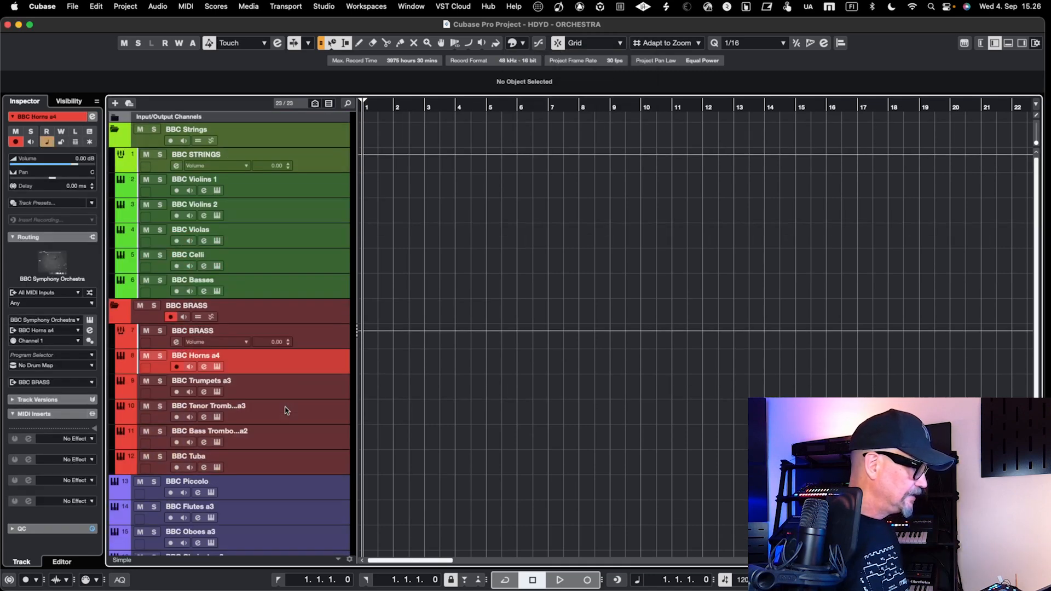
scroll(284, 411, down, 5)
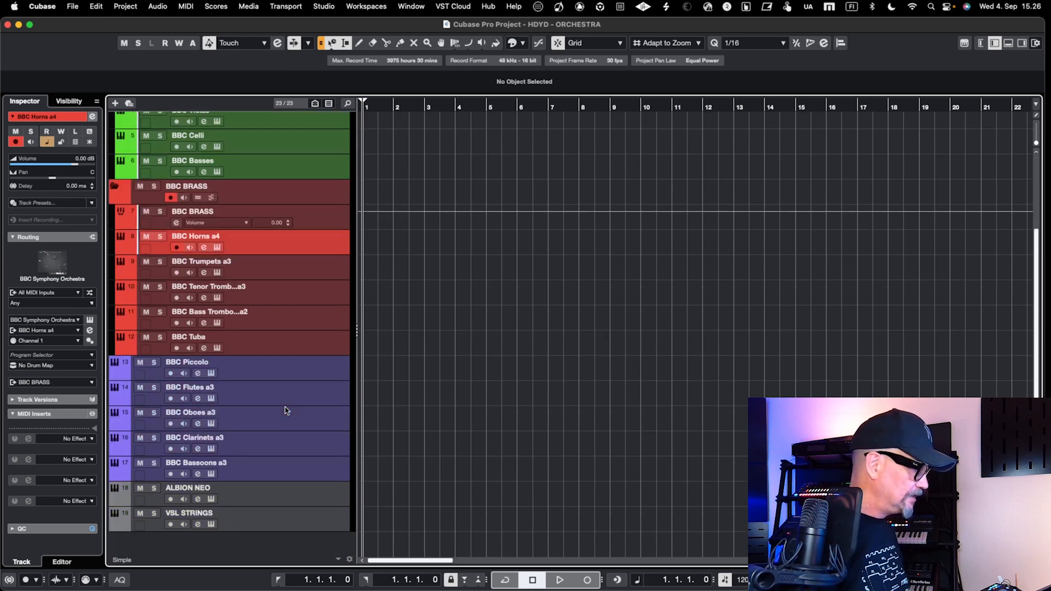
click(288, 370)
shift+click(275, 474)
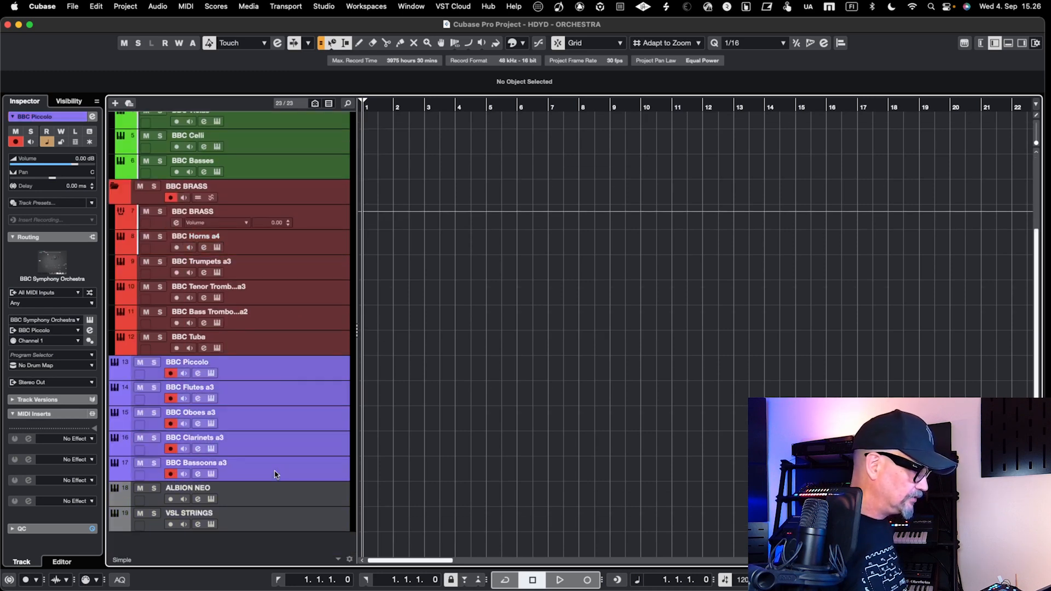
key(ctrl+shift+g)
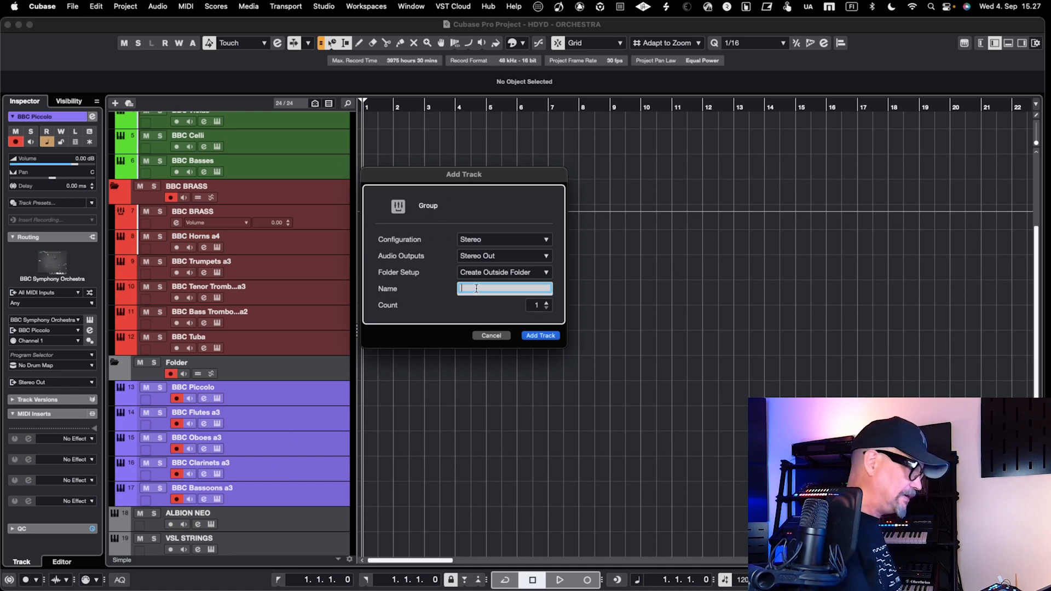
text(WOODS)
key(Return)
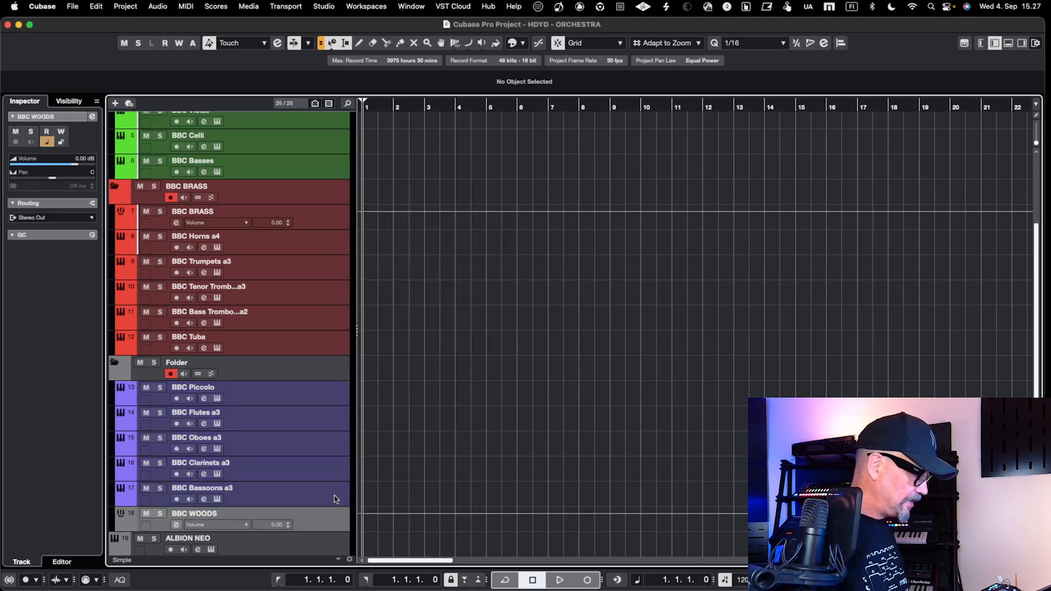
Move the BBC WOODS group track above BBC Piccolo inside the new folder, and rename that folder to BBC WOODS
drag(329, 518, 333, 391)
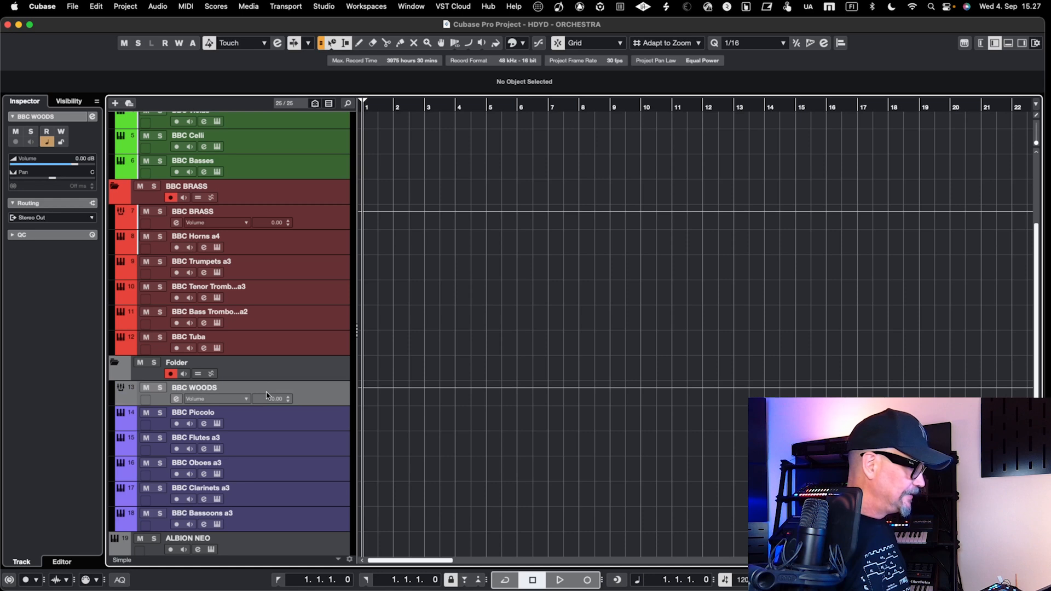
double_click(185, 363)
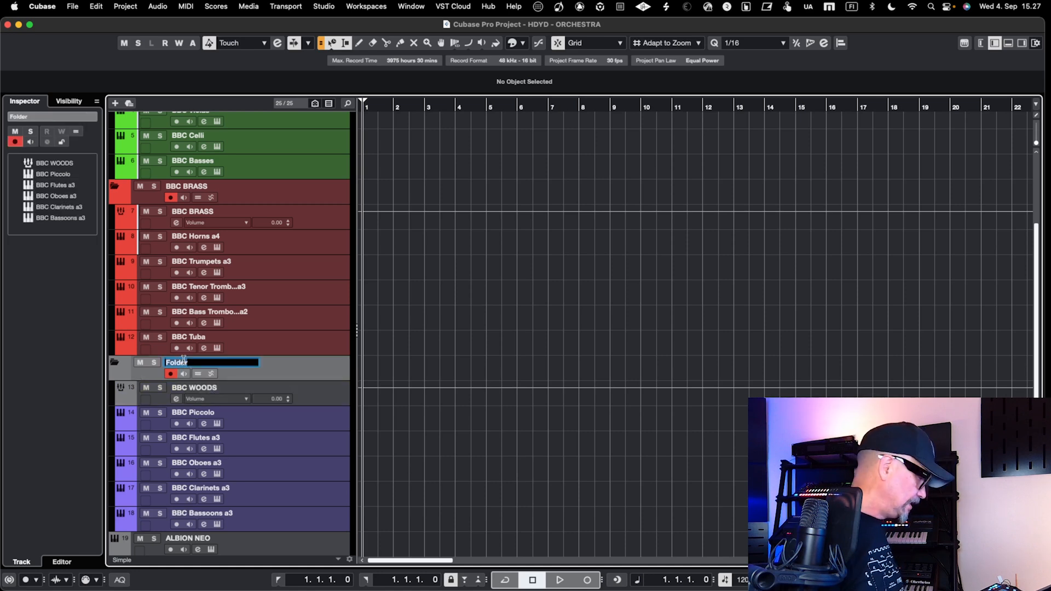
text(BB)
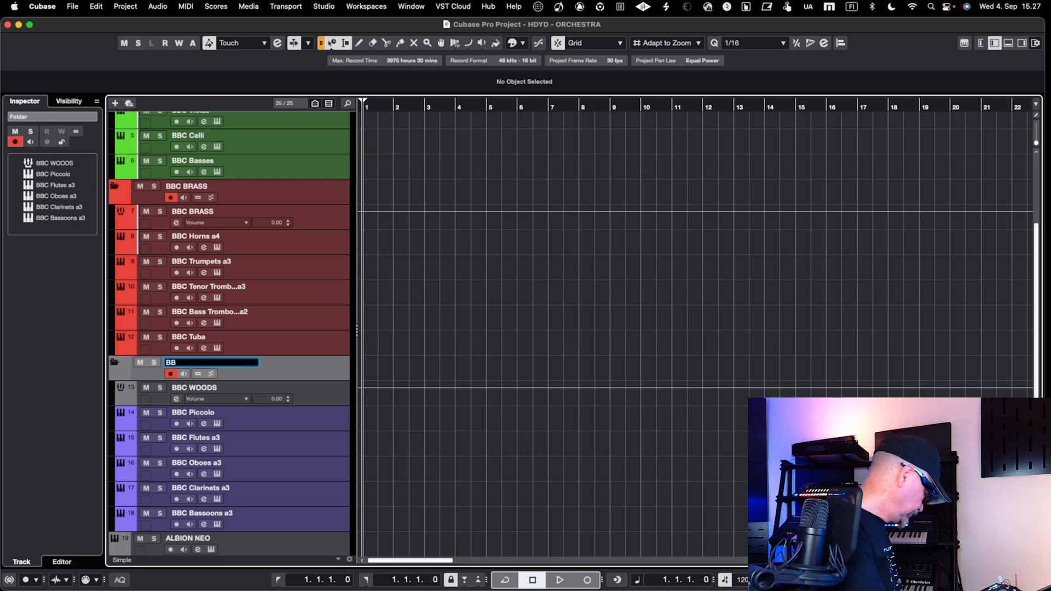
text(C WOODS)
key(Return)
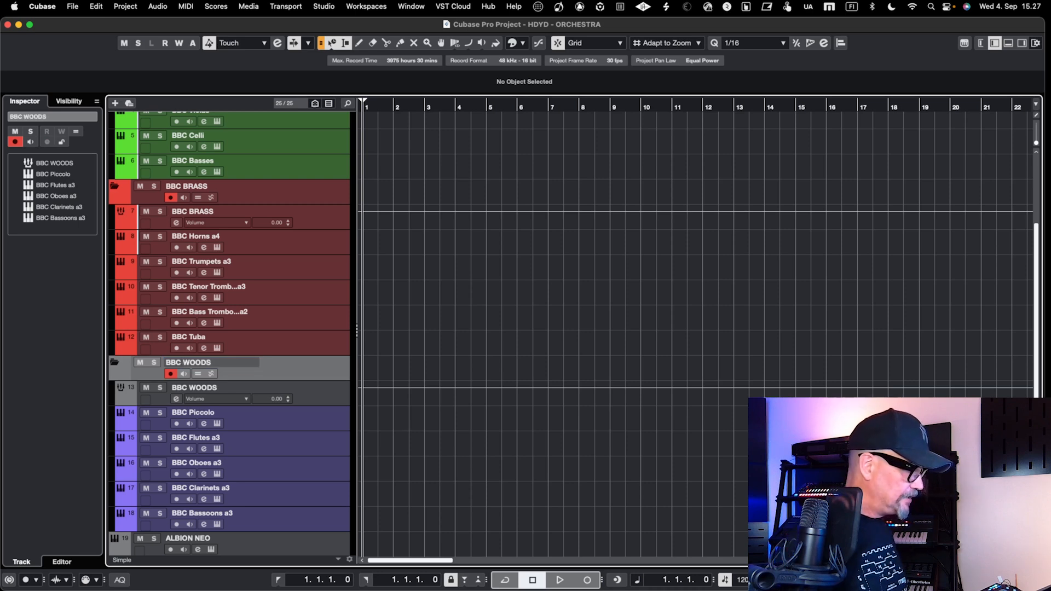
Colour the BBC WOODS folder, its group track and the five woodwind tracks the same purple
shift+click(311, 390)
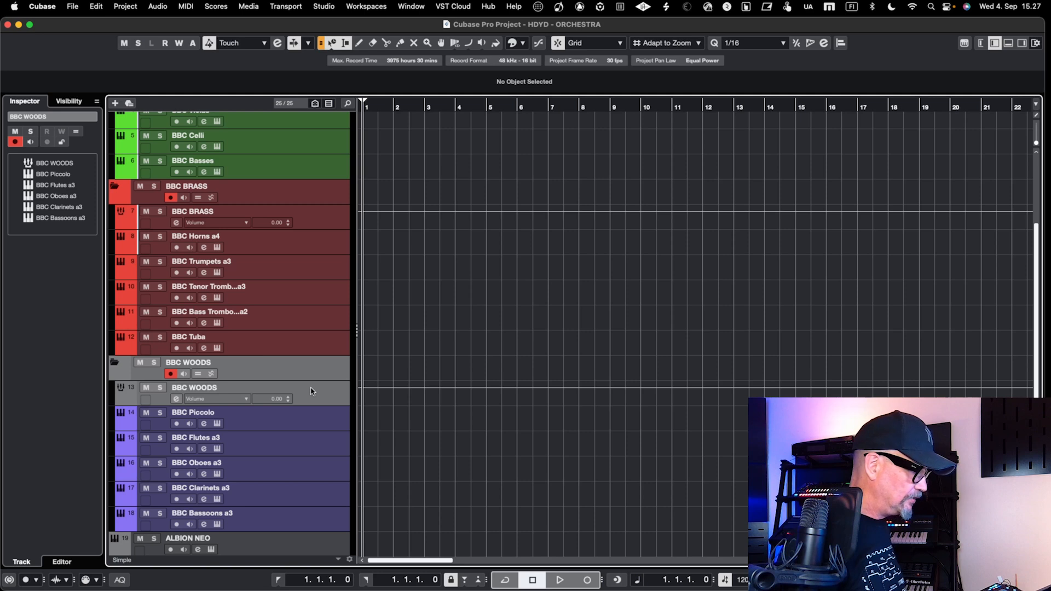
shift+click(323, 527)
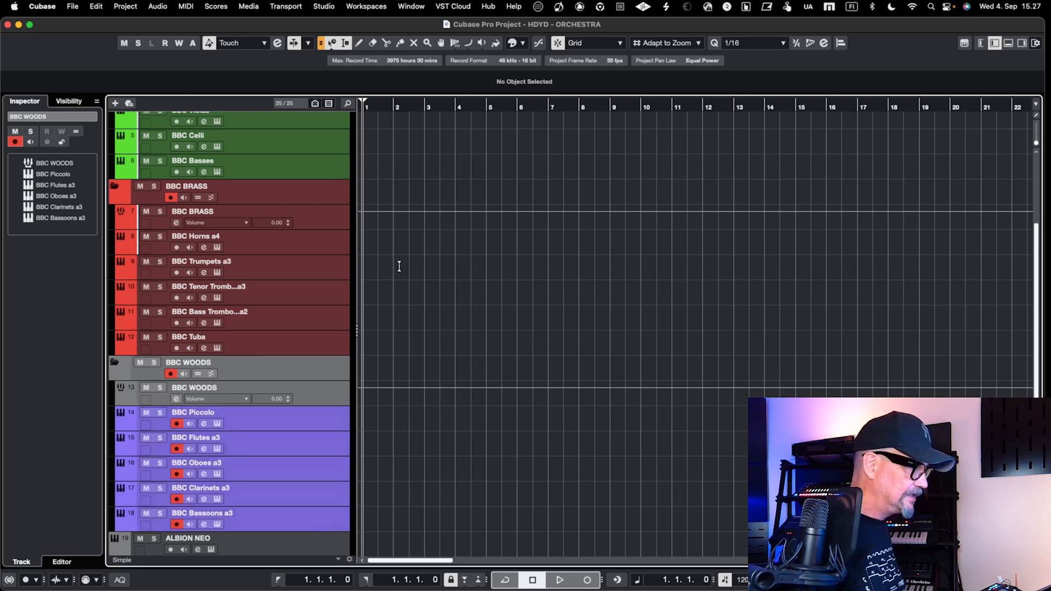
click(515, 44)
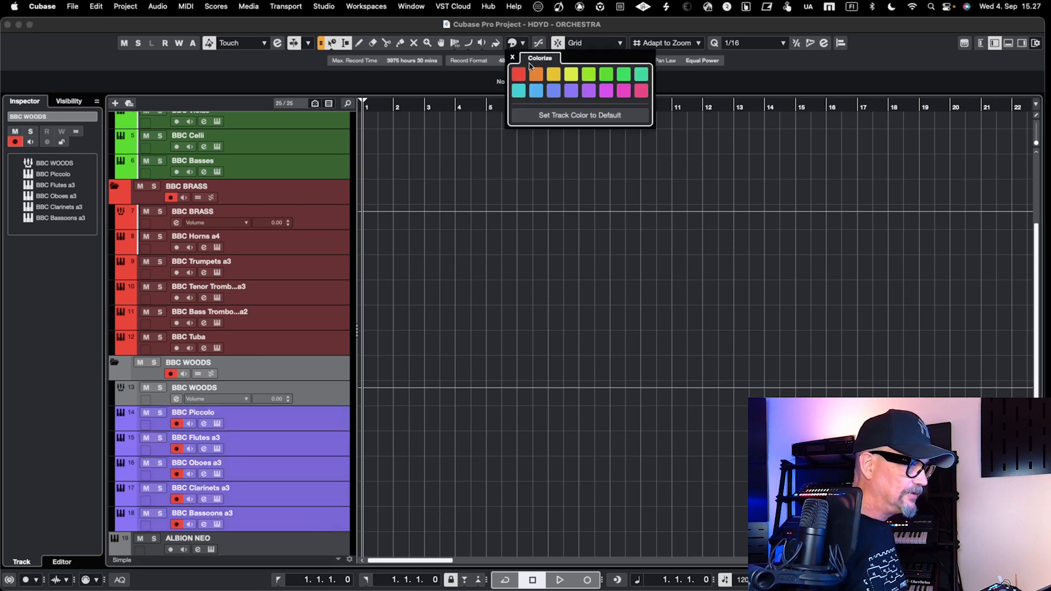
click(606, 92)
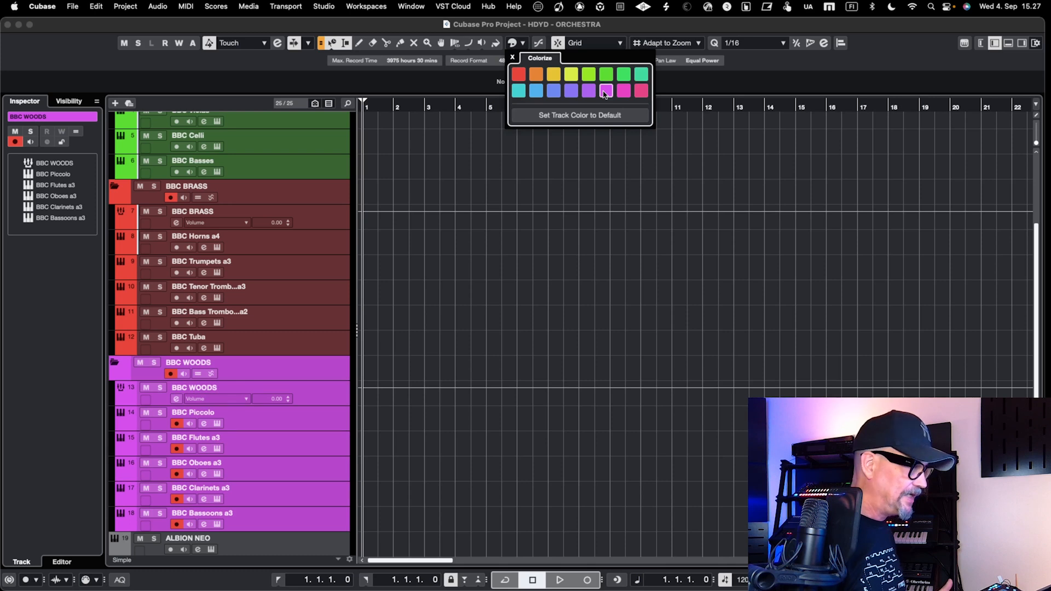
click(570, 93)
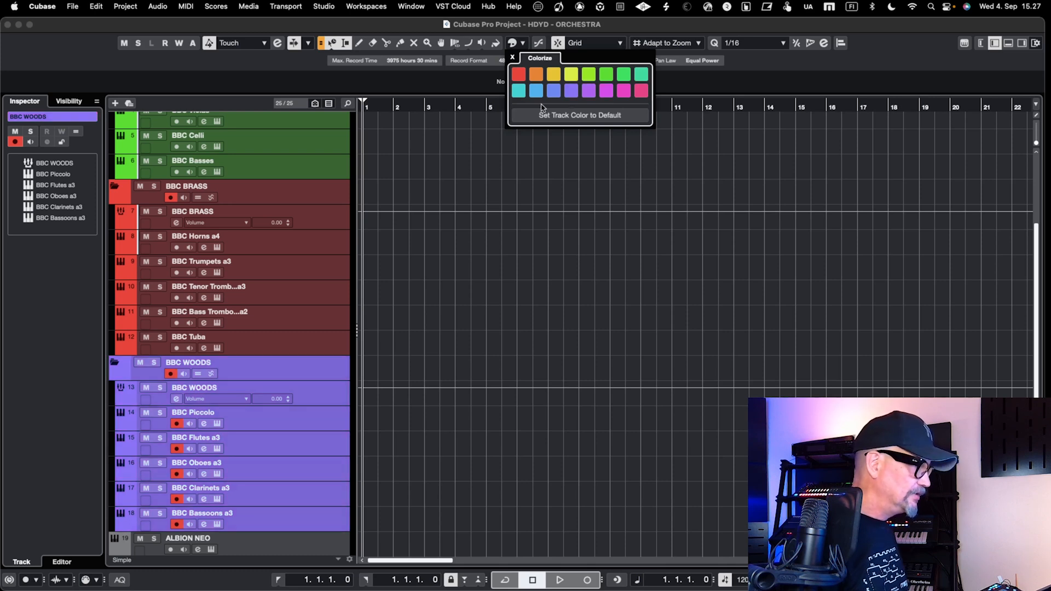
click(324, 377)
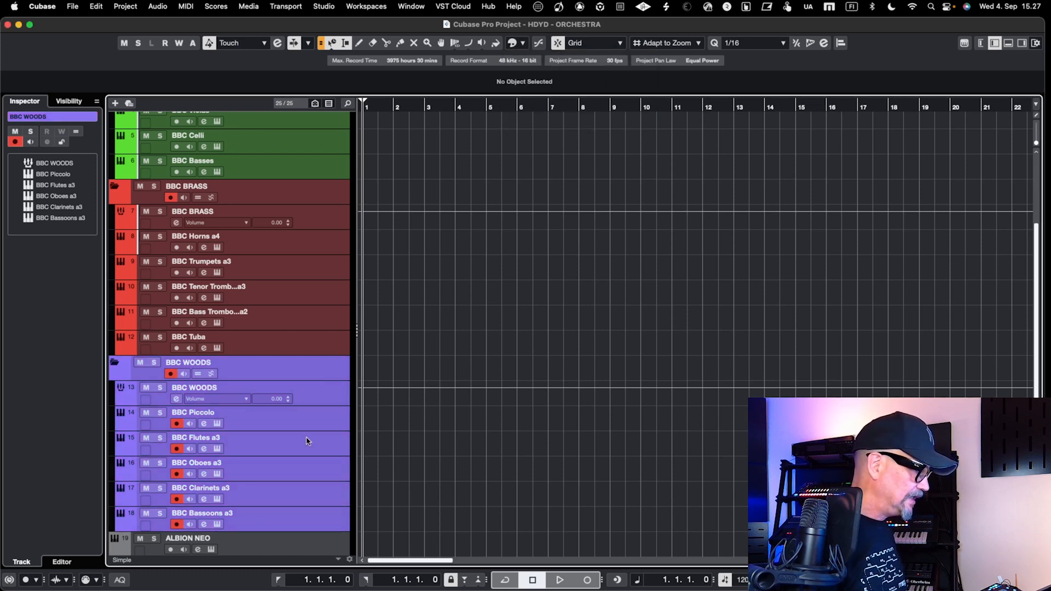
View the instrument loaded on the BBC Piccolo track, and close its window
click(305, 429)
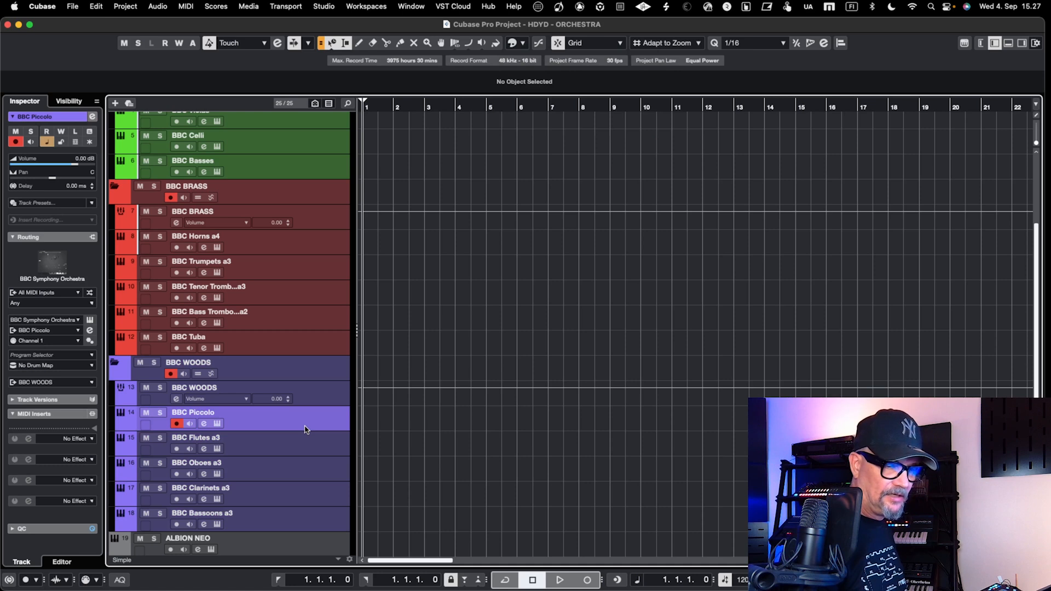
key(e)
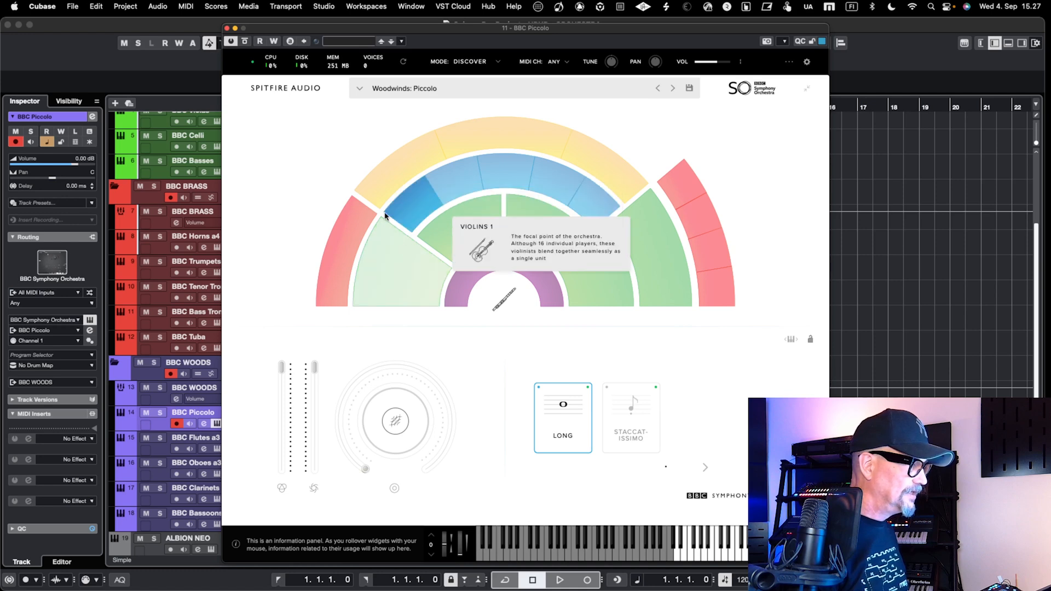
click(227, 28)
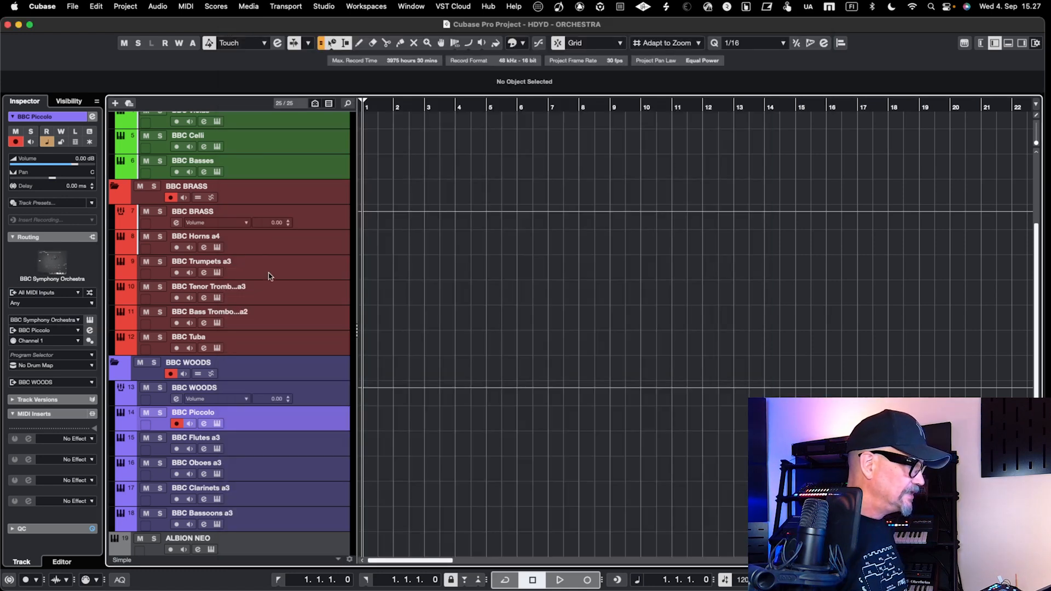
Open and close the instrument on the BBC Violins 2 track, and check its signal through the BBC STRINGS group in the MixConsole
scroll(269, 274, up, 4)
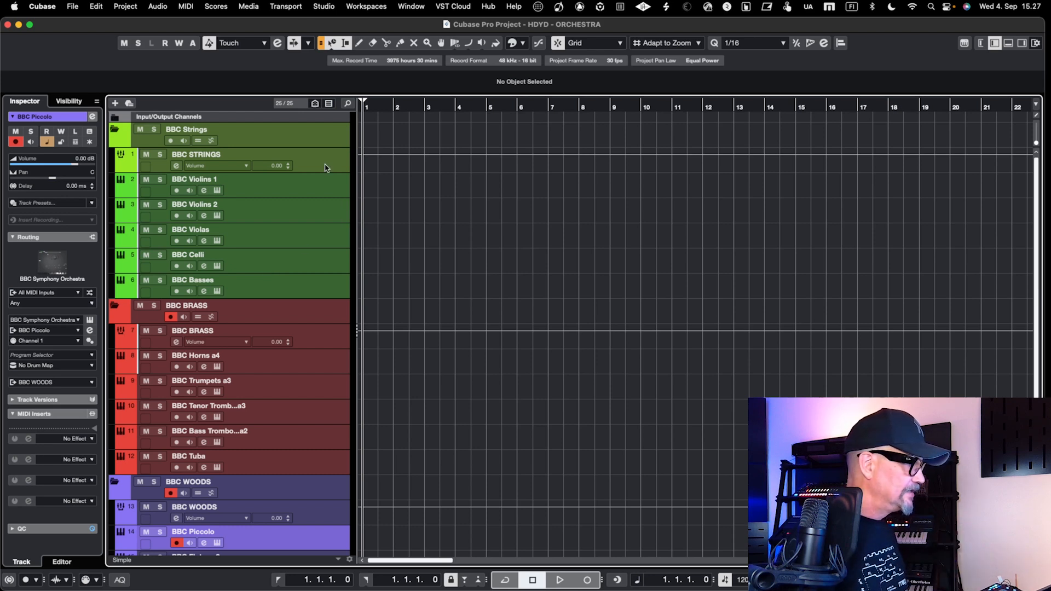
click(314, 195)
click(314, 213)
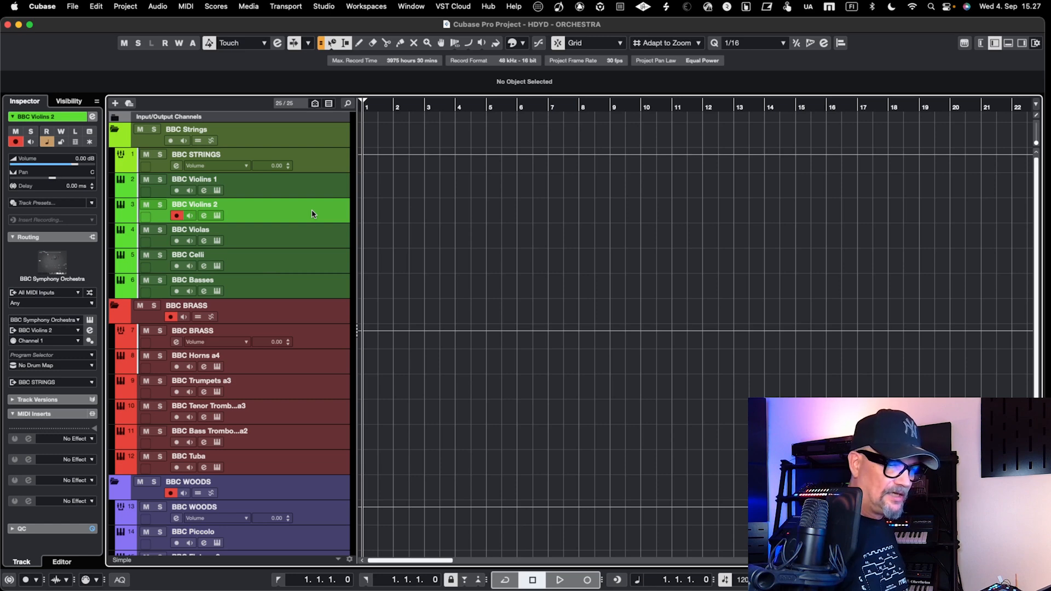
key(e)
key(e)
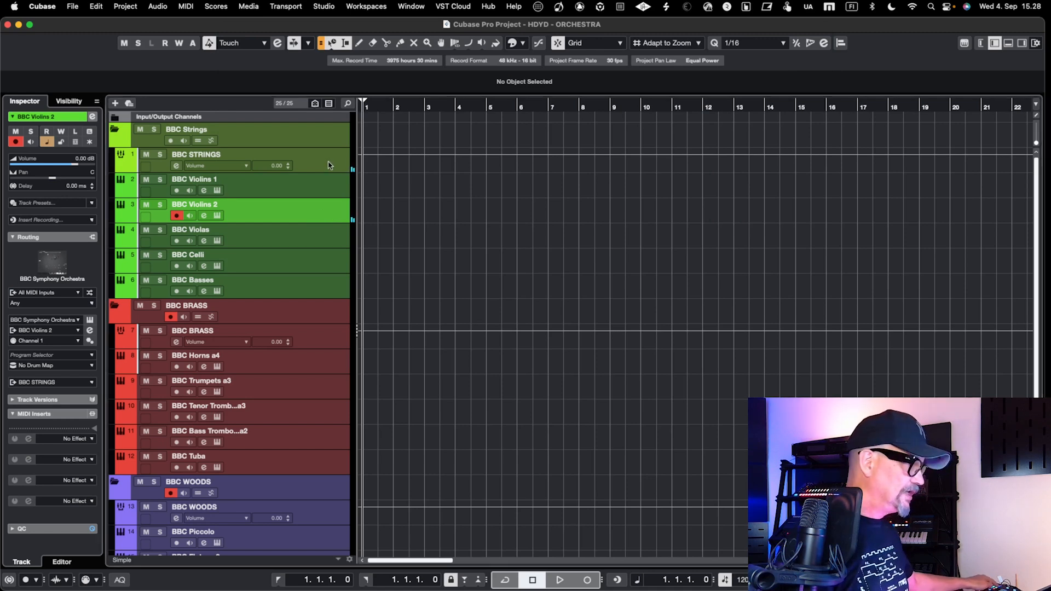
key(F3)
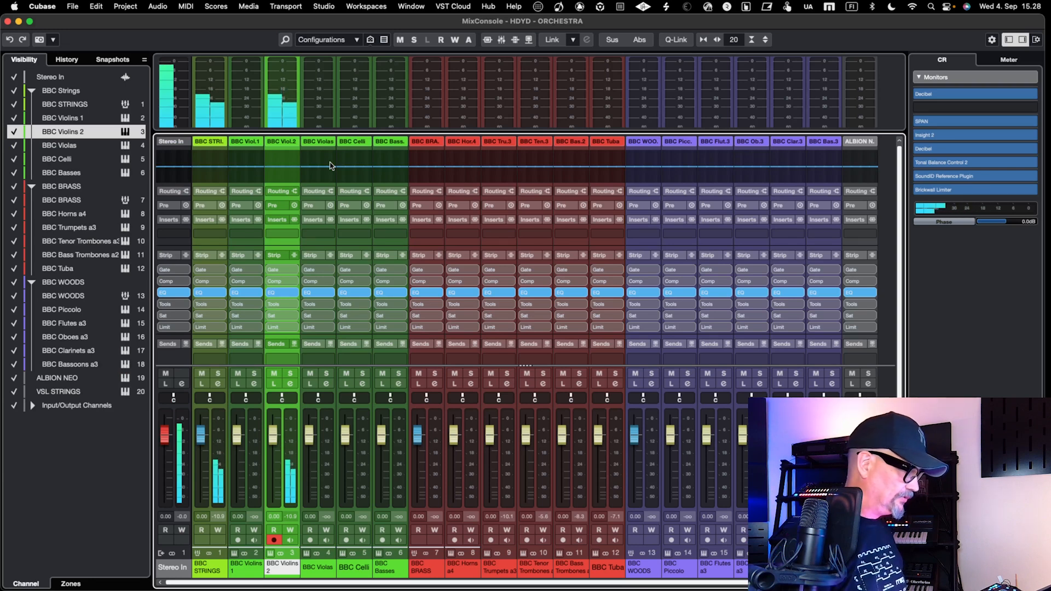
key(F3)
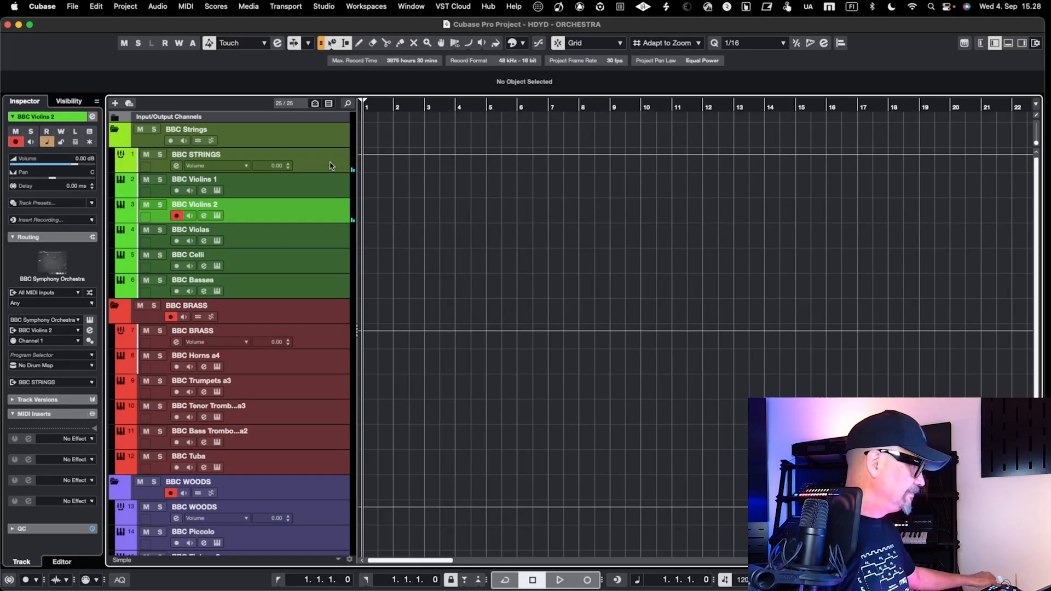
Collapse the BBC Strings, BBC BRASS and BBC WOODS folders, and select the ALBION NEO track
click(115, 131)
click(118, 156)
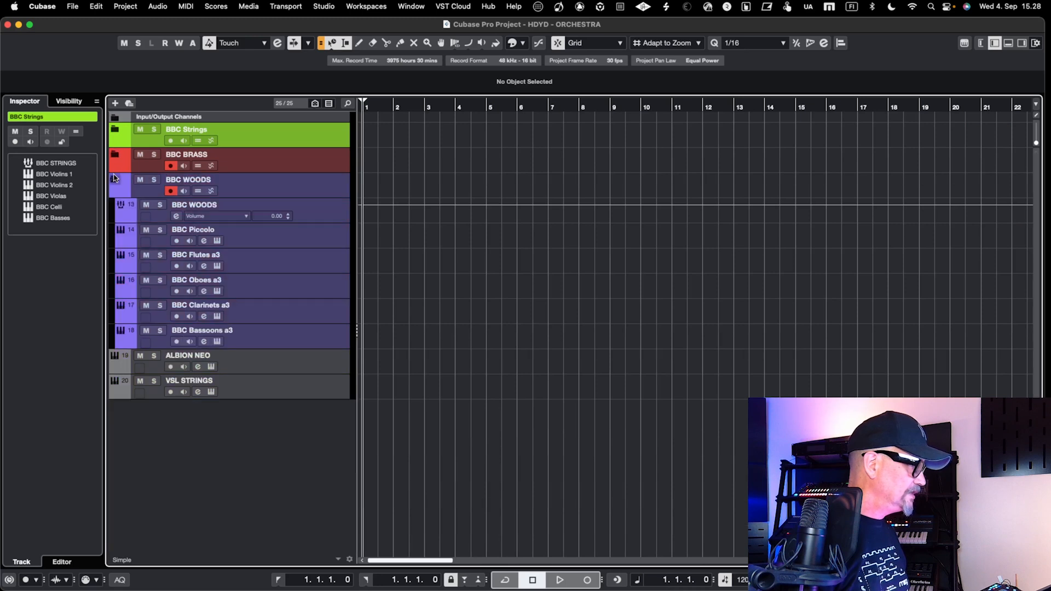
click(116, 180)
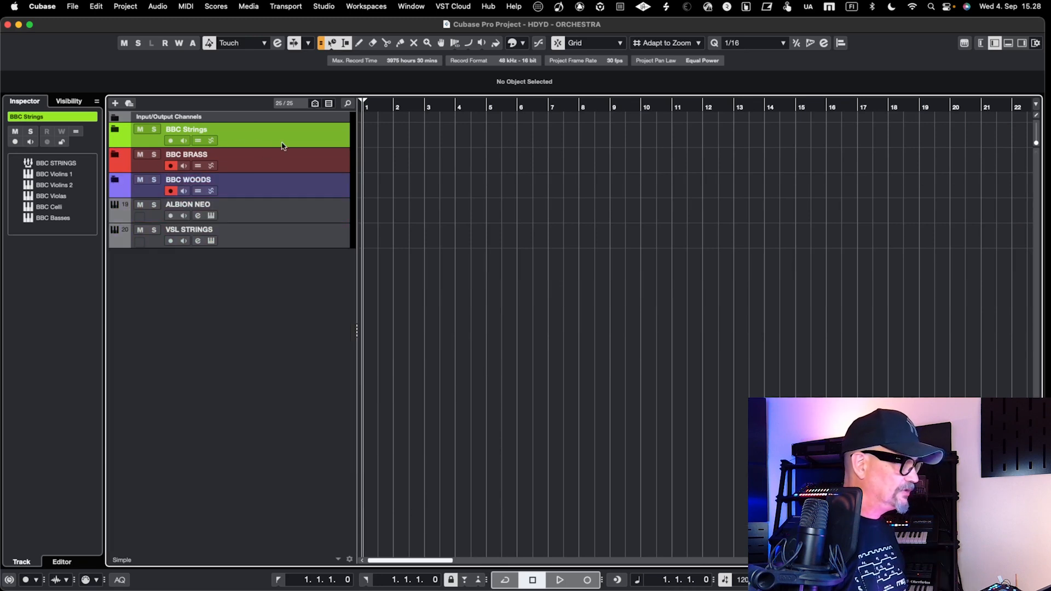
click(297, 214)
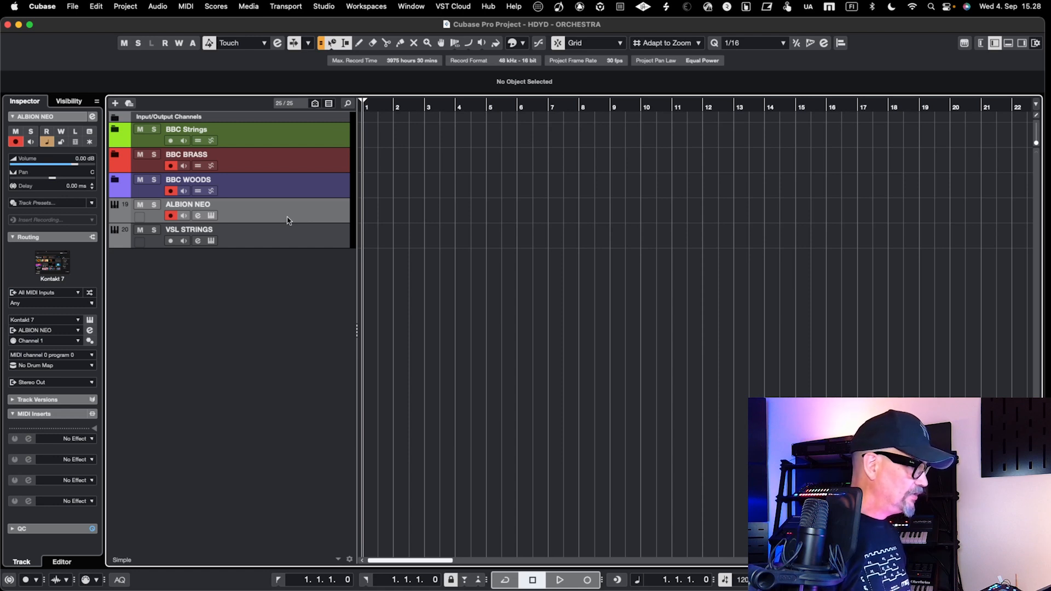
Expand the BBC WOODS folder and disable its five instrument tracks, from BBC Piccolo to BBC Bassoons a3
key(shift+g)
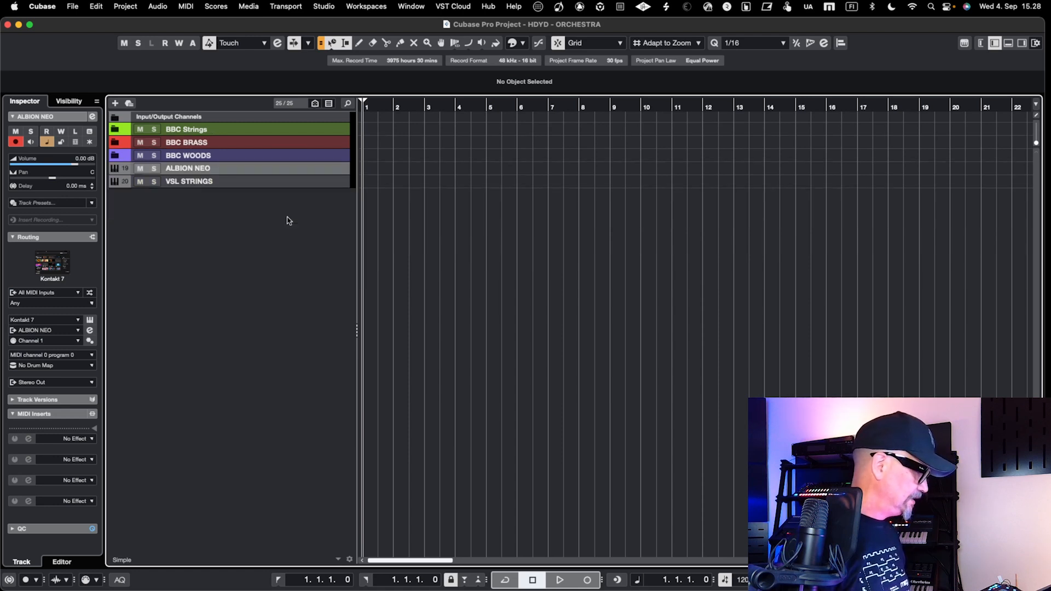
key(shift+h)
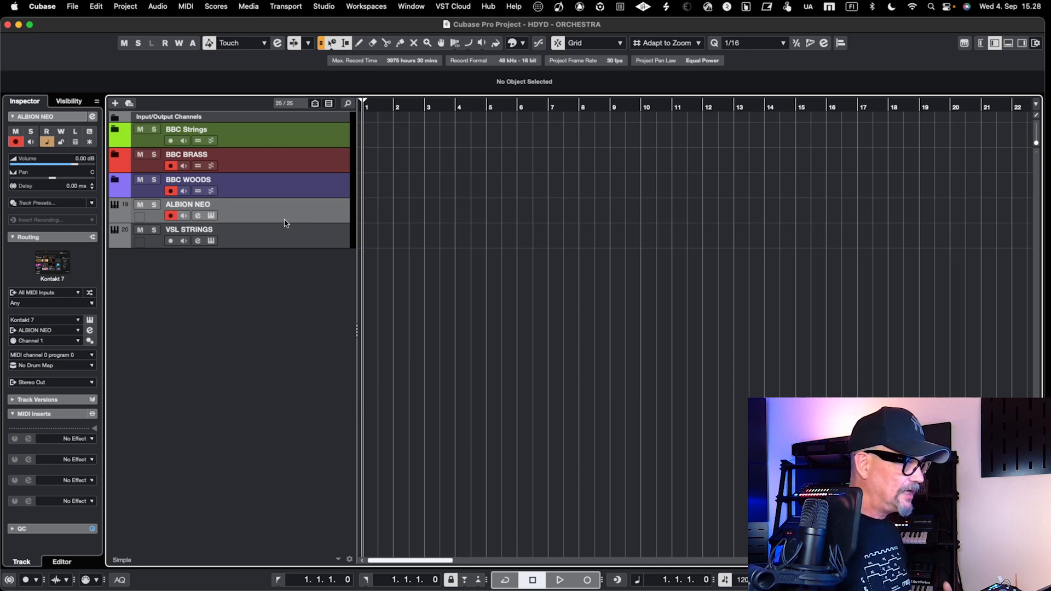
click(116, 180)
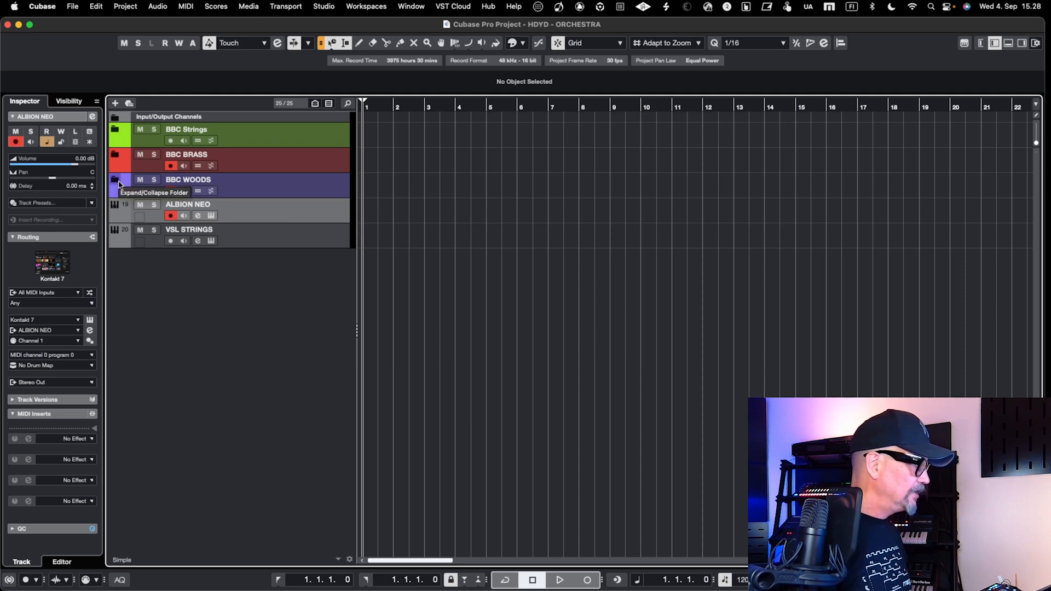
click(300, 214)
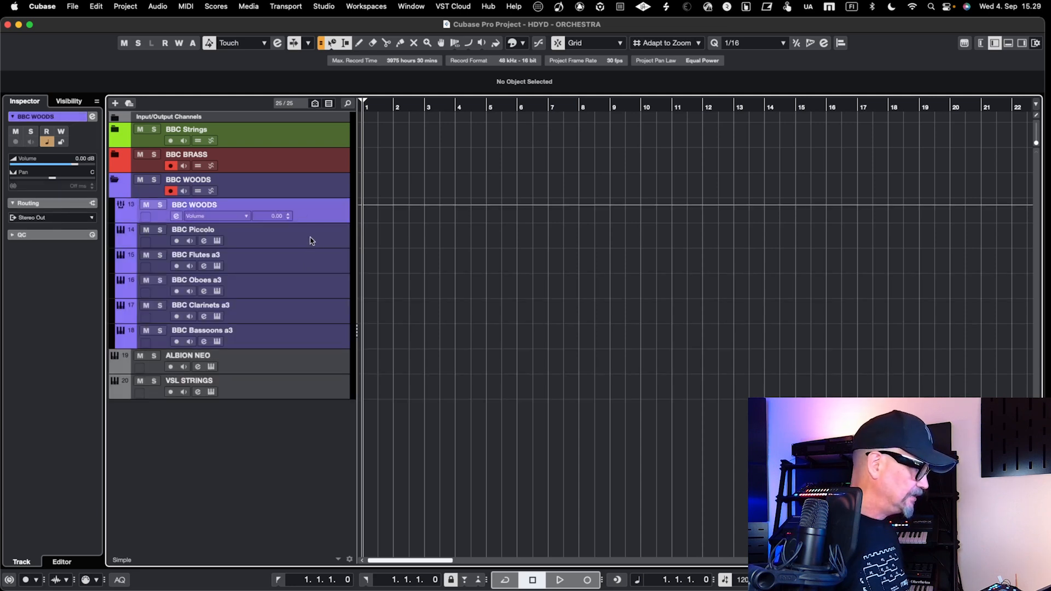
click(312, 242)
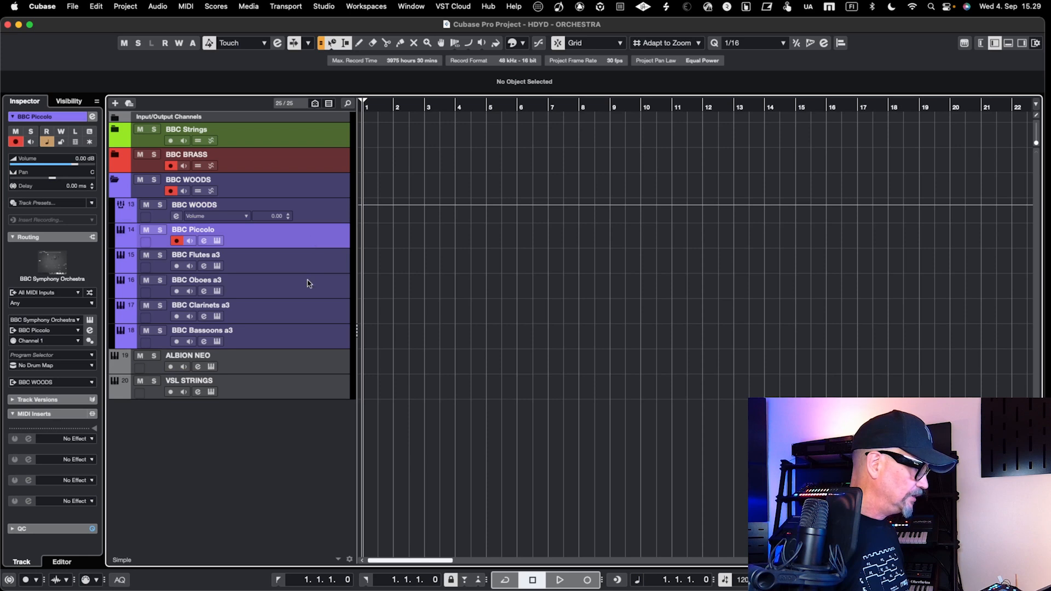
shift+click(307, 344)
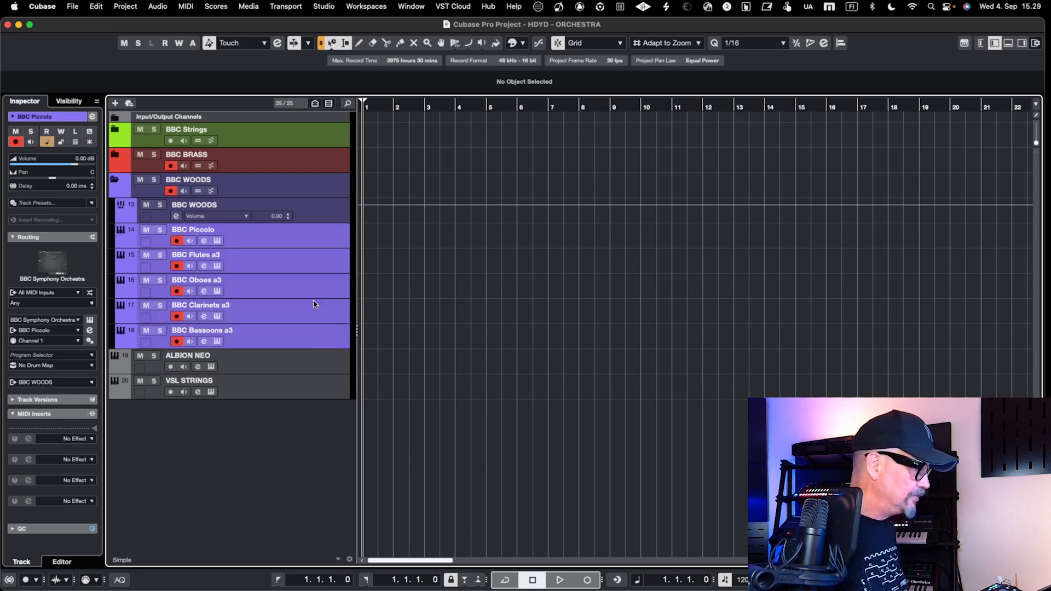
right_click(325, 237)
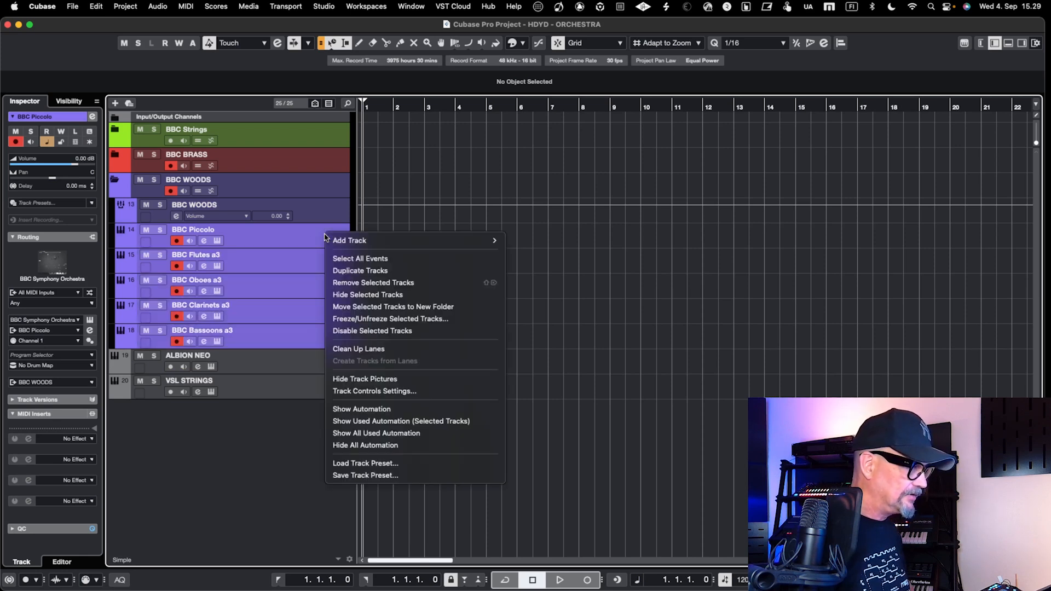
click(372, 331)
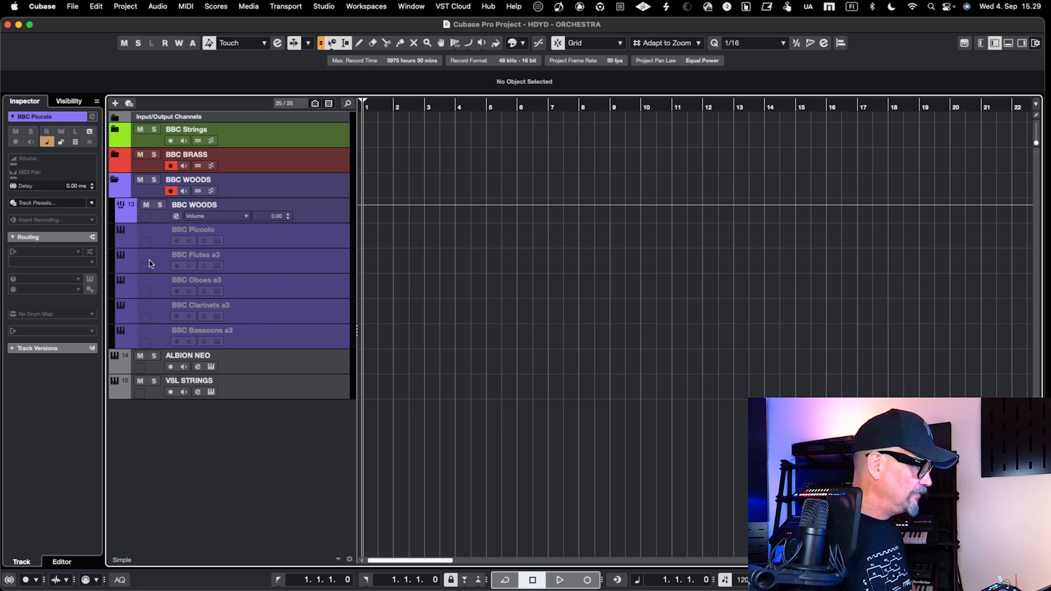
click(259, 230)
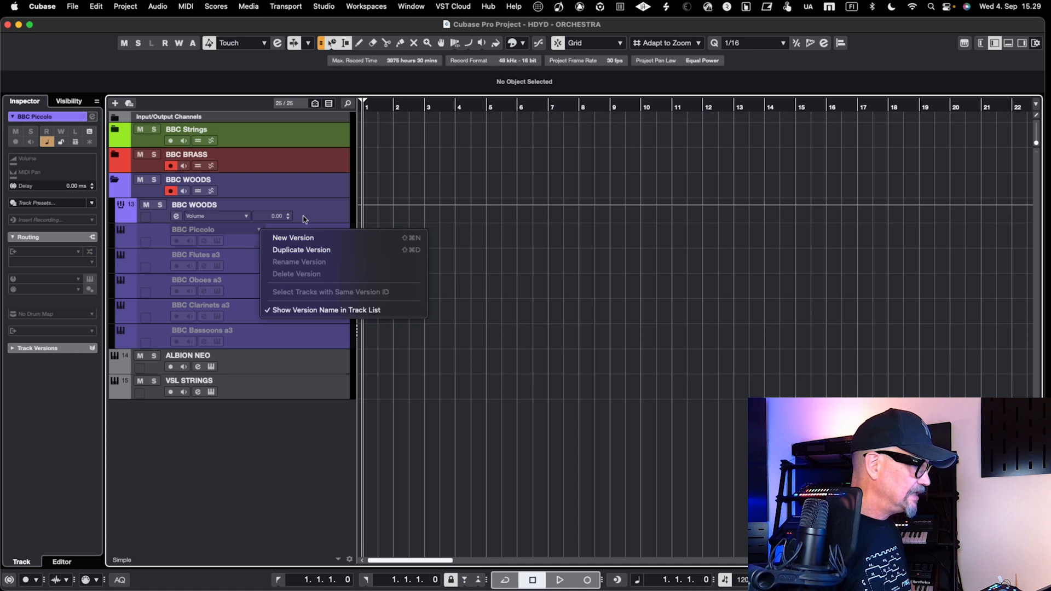
click(316, 196)
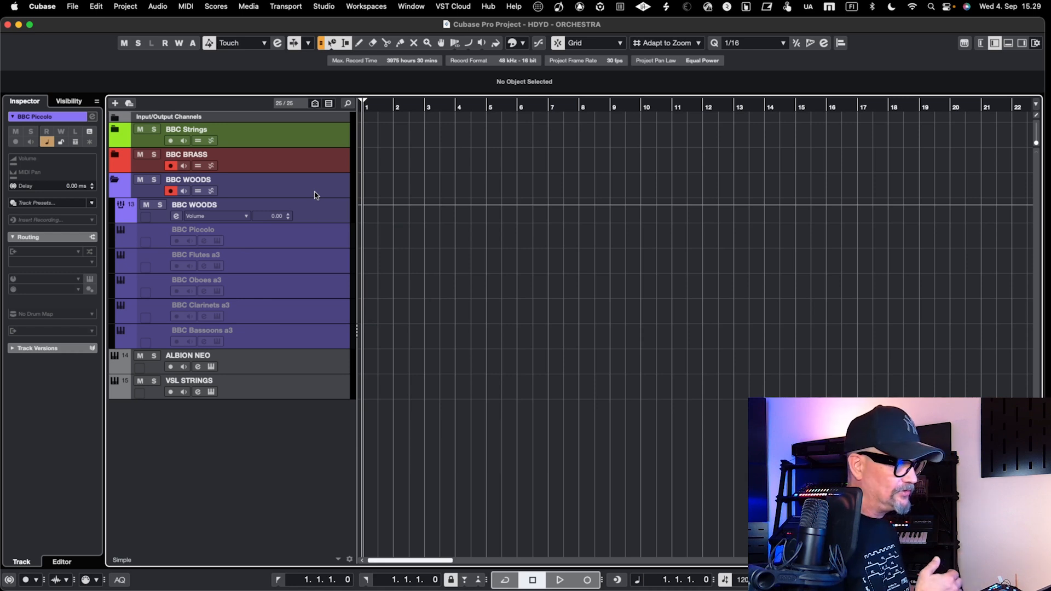
Enable only the BBC Flutes a3 track in the BBC WOODS folder
click(309, 238)
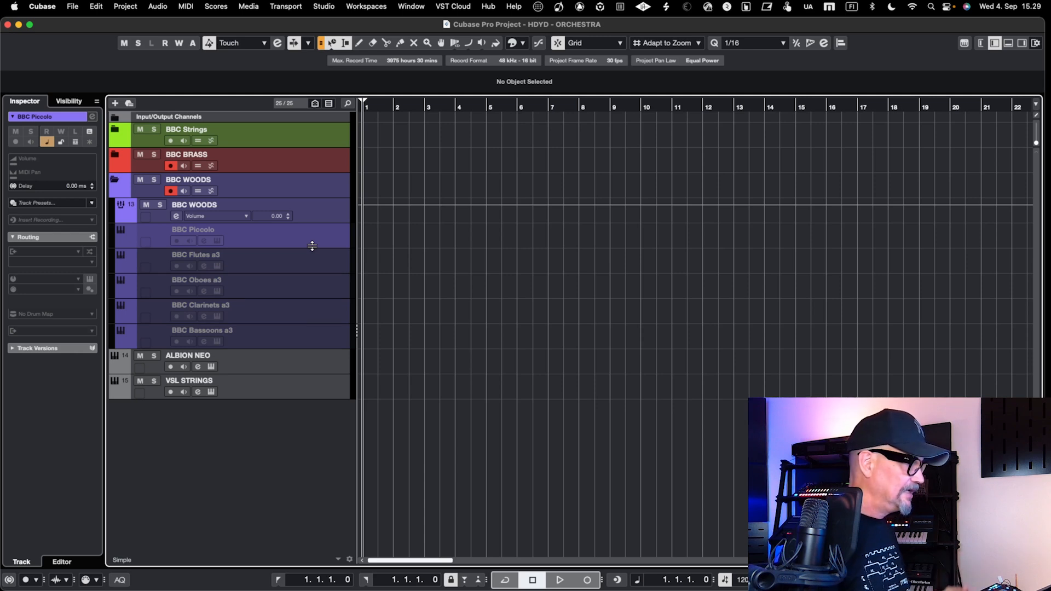
click(310, 259)
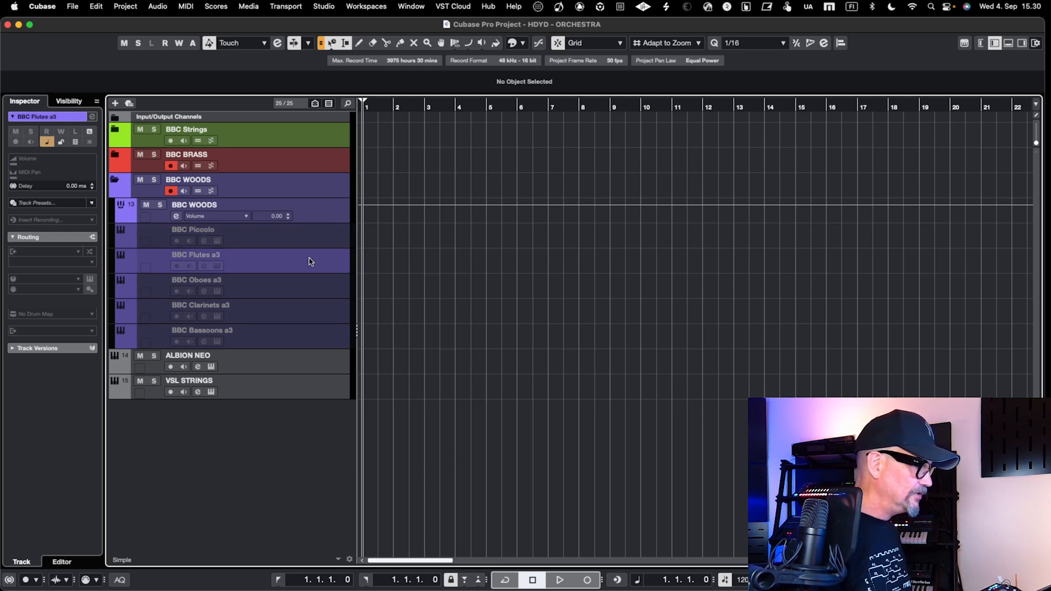
right_click(310, 259)
click(337, 342)
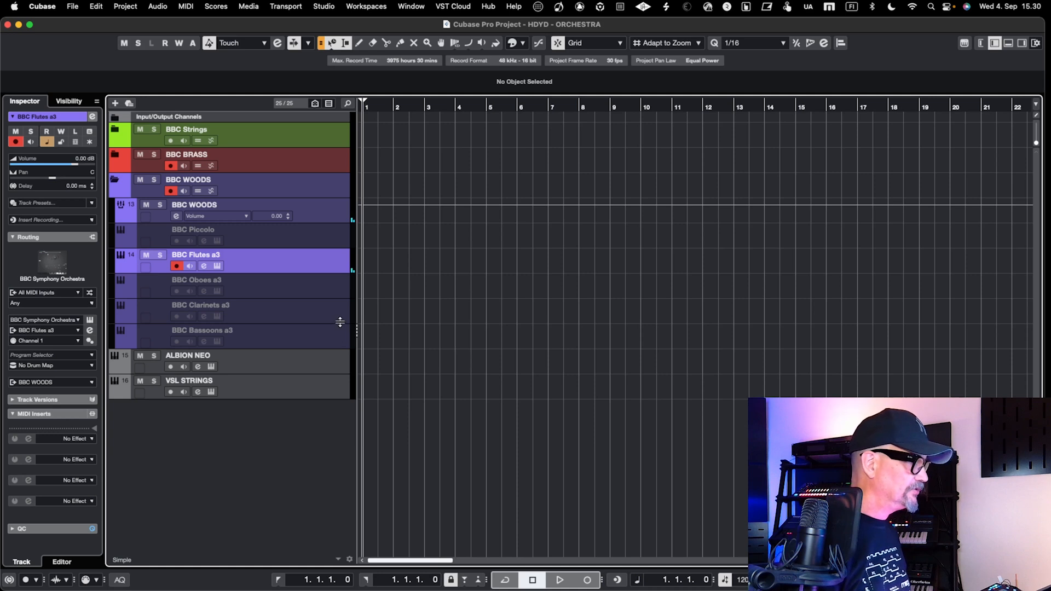
right_click(302, 266)
click(289, 267)
Enable the BBC Piccolo, BBC Oboes a3, BBC Clarinets a3 and BBC Bassoons a3 tracks together
click(292, 239)
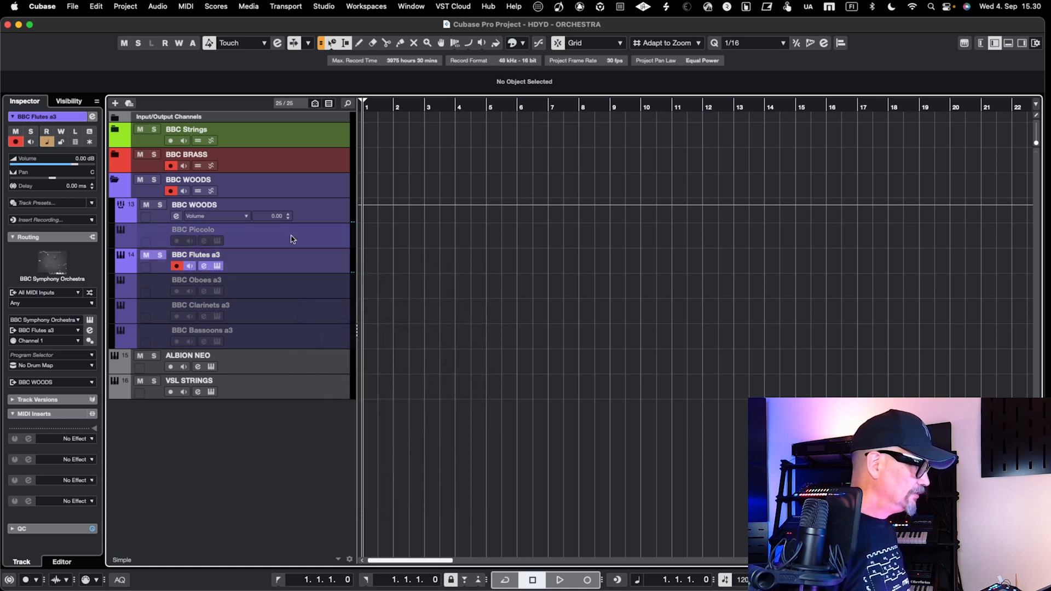
right_click(293, 332)
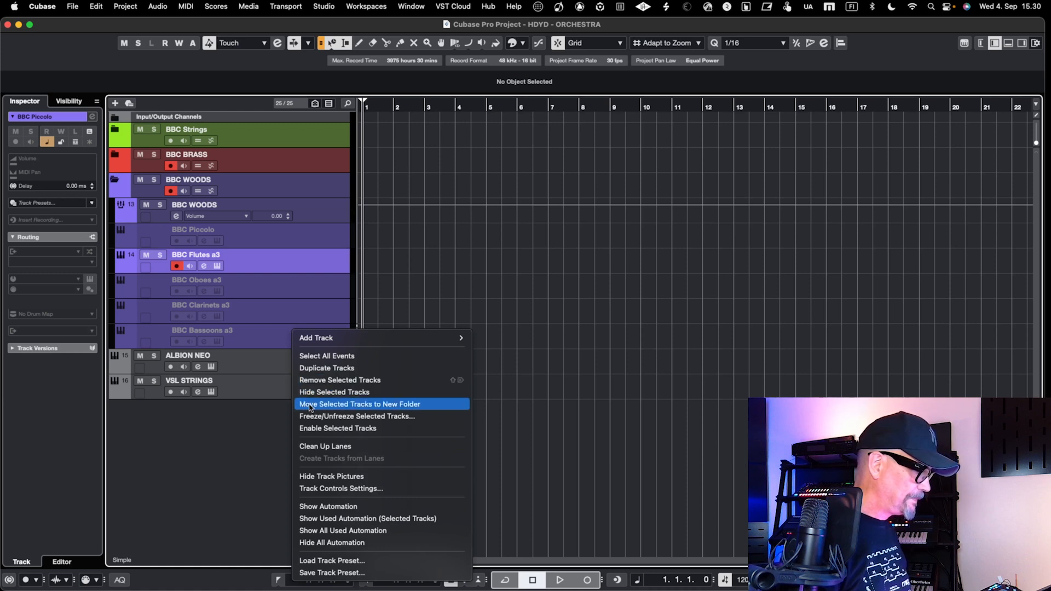
click(315, 428)
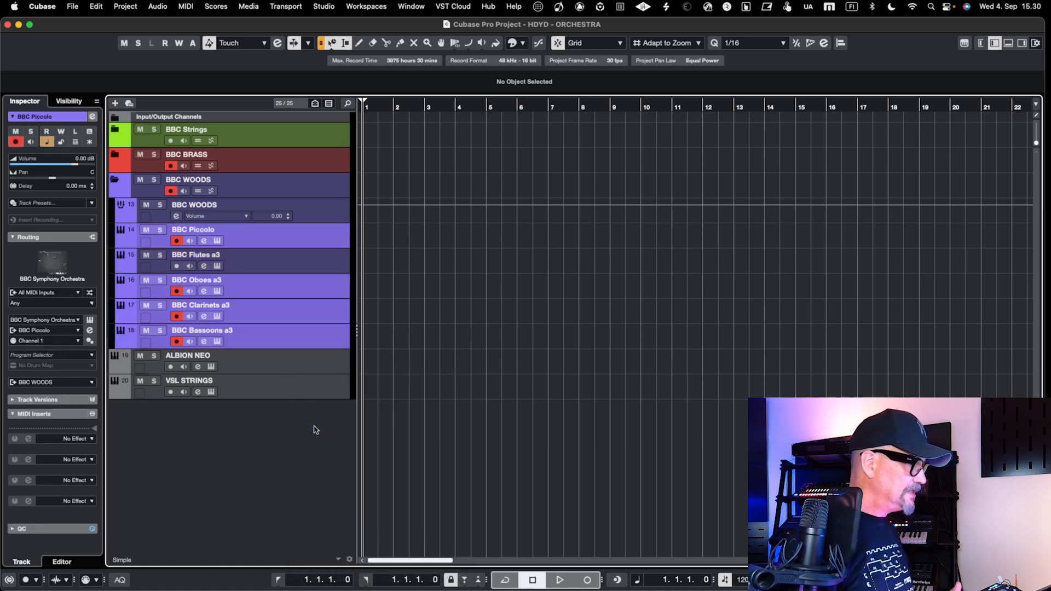
click(307, 279)
click(308, 266)
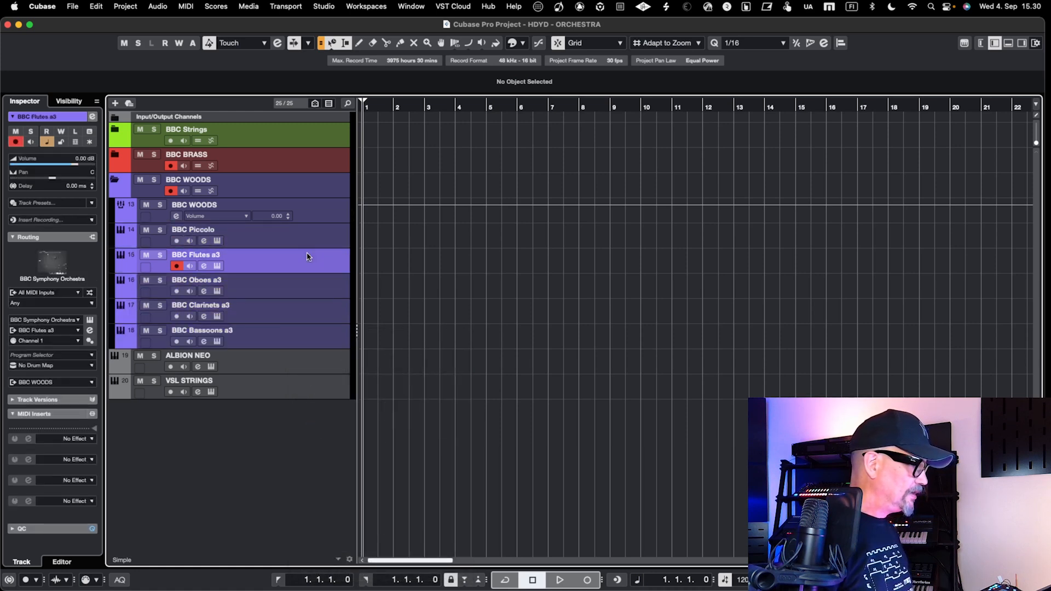
click(299, 292)
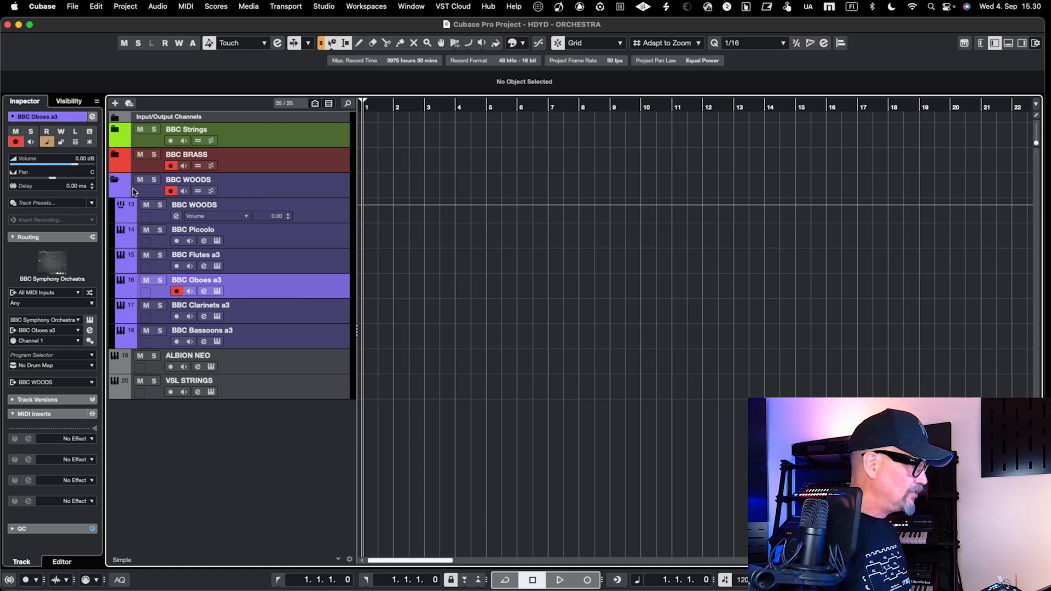
Collapse the BBC WOODS folder, and open the ALBION NEO track's Kontakt instrument with its window beside the track list
click(114, 180)
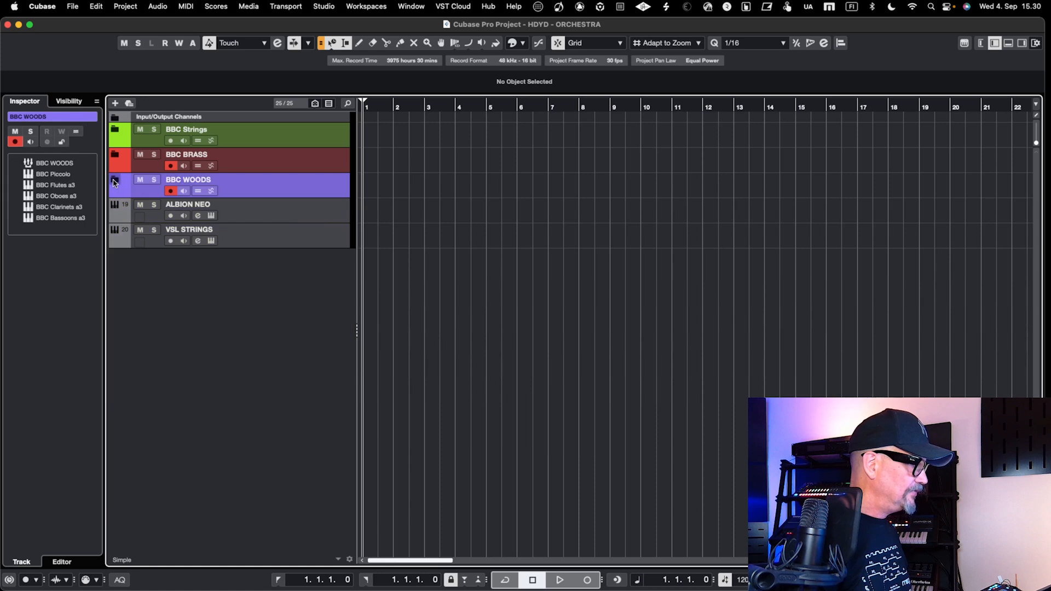
click(284, 213)
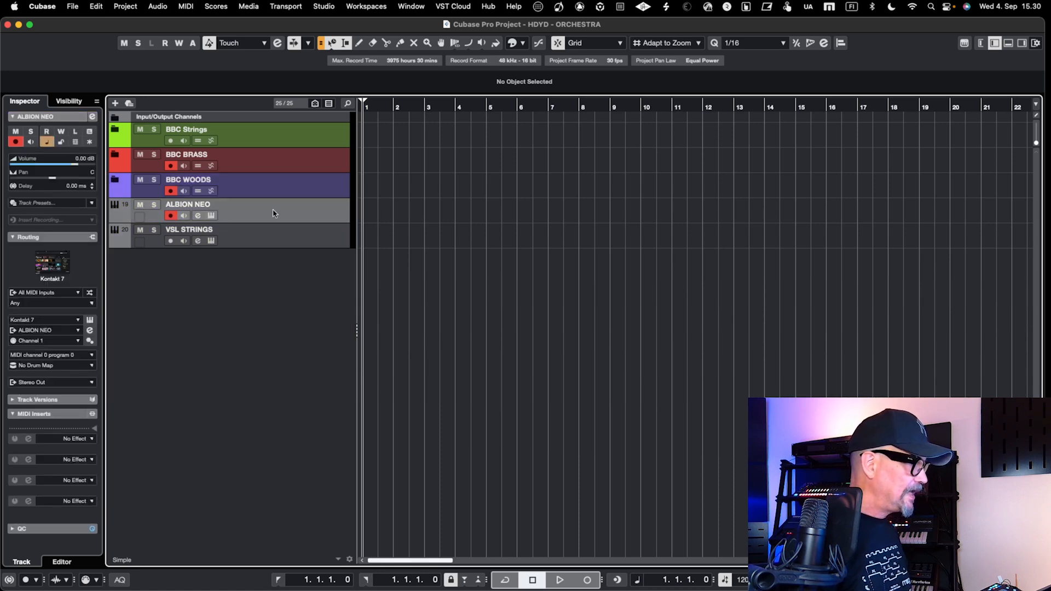
click(212, 216)
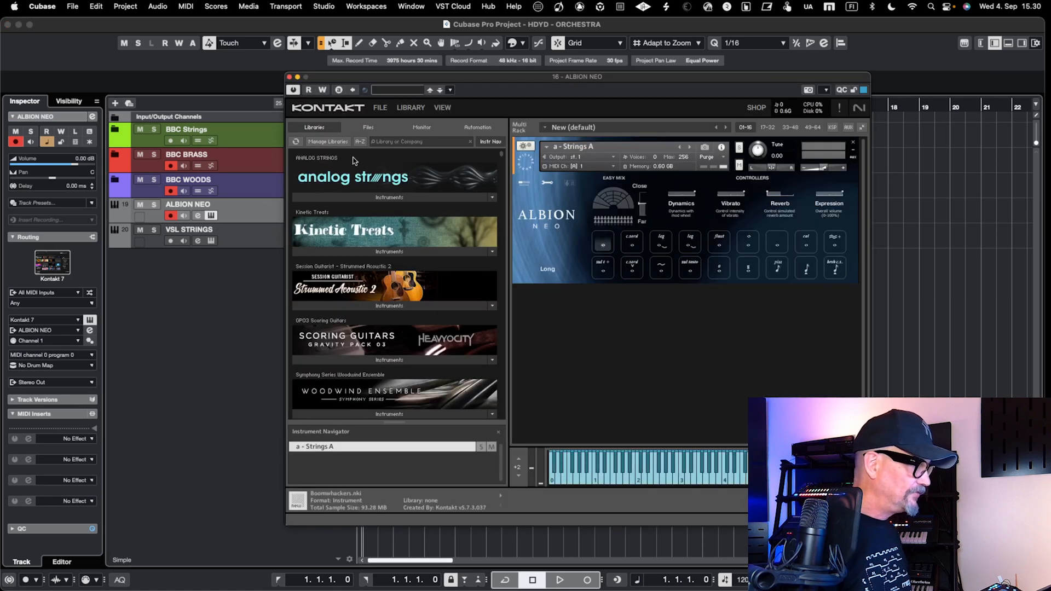
drag(465, 79, 479, 65)
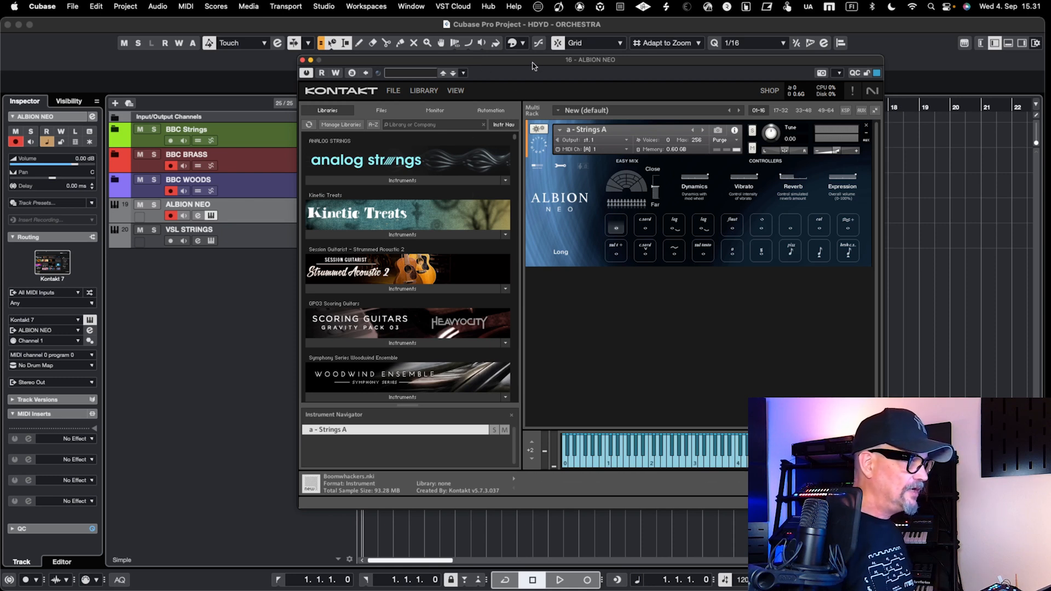
drag(536, 64, 506, 78)
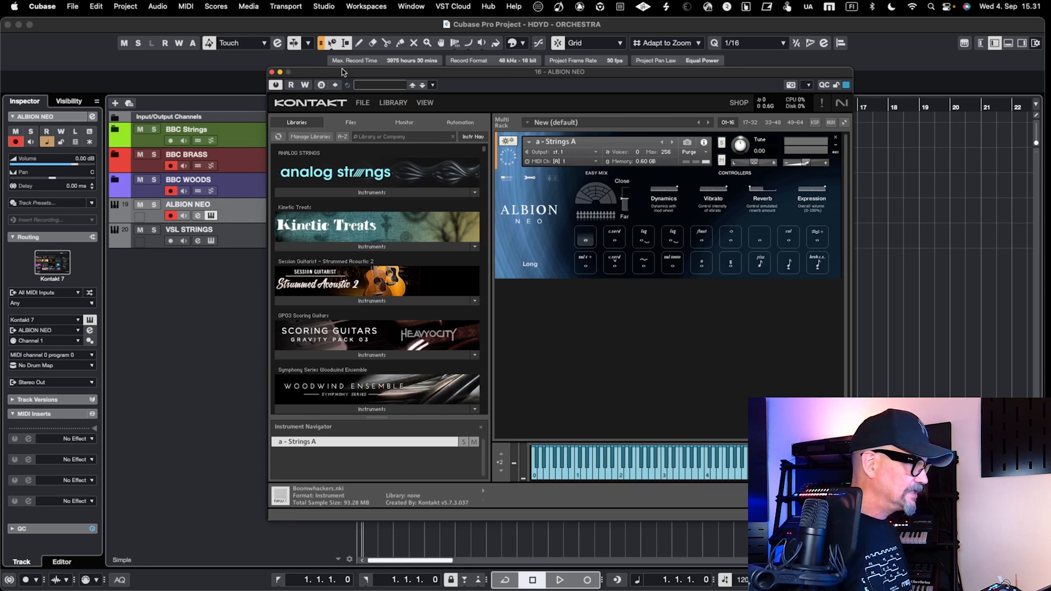
drag(342, 77, 488, 64)
click(289, 211)
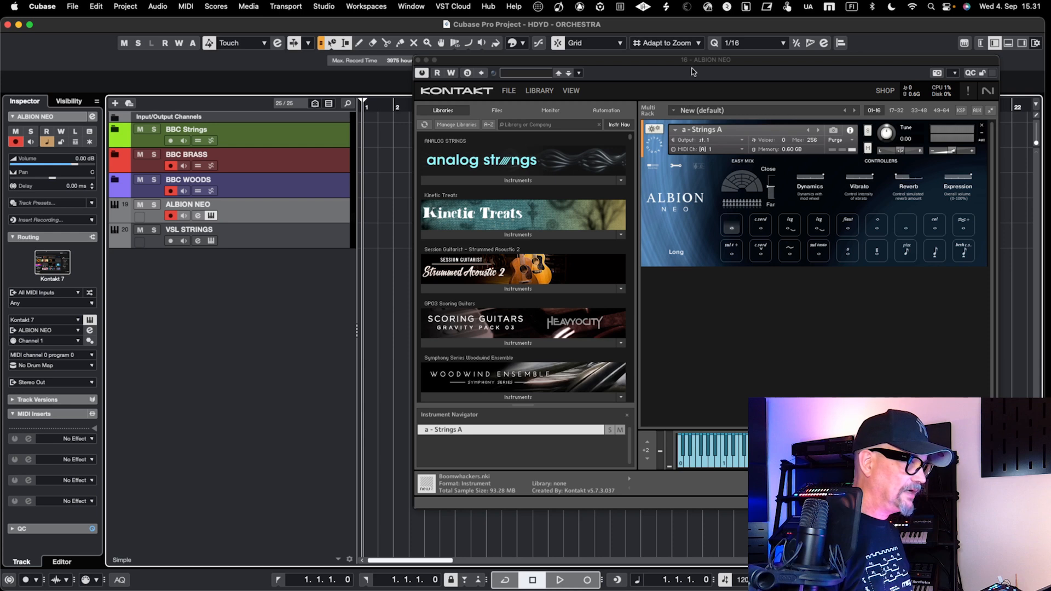
drag(692, 66, 638, 66)
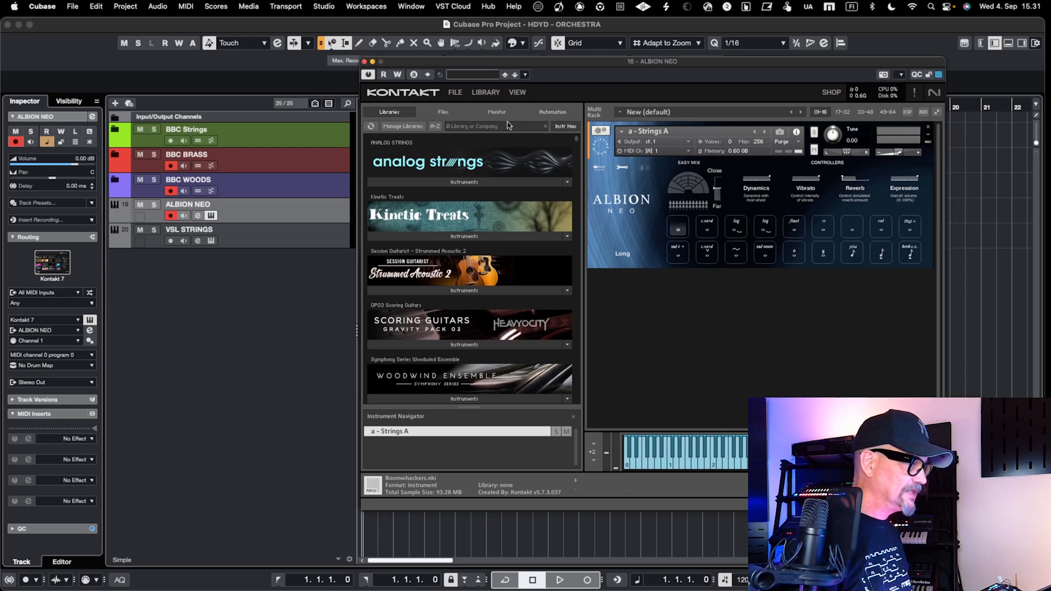
Search the Kontakt libraries for "neo" and expand the Albion NEO library's instrument list
click(721, 392)
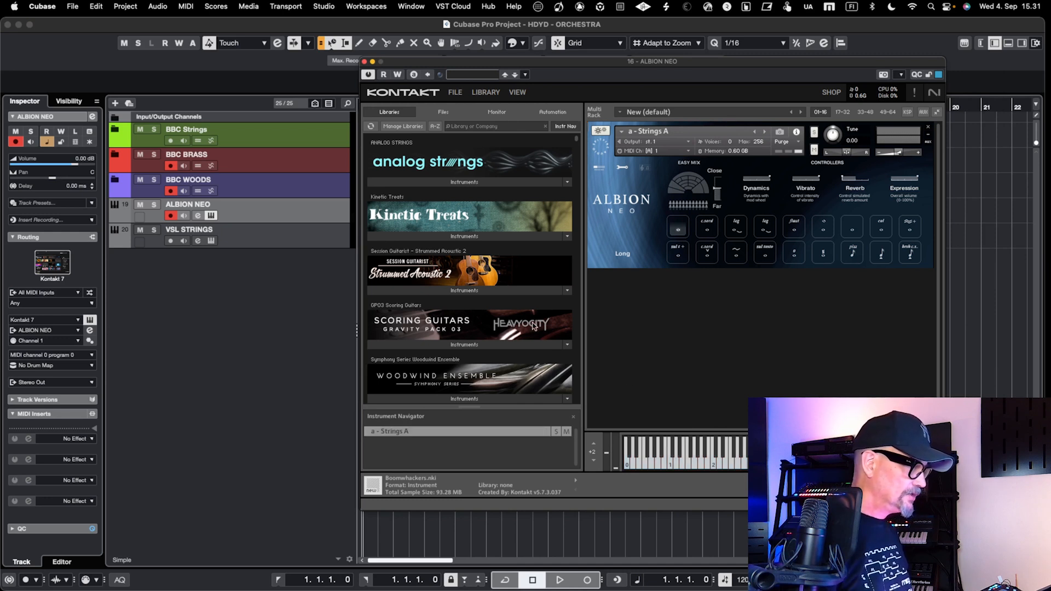
click(514, 125)
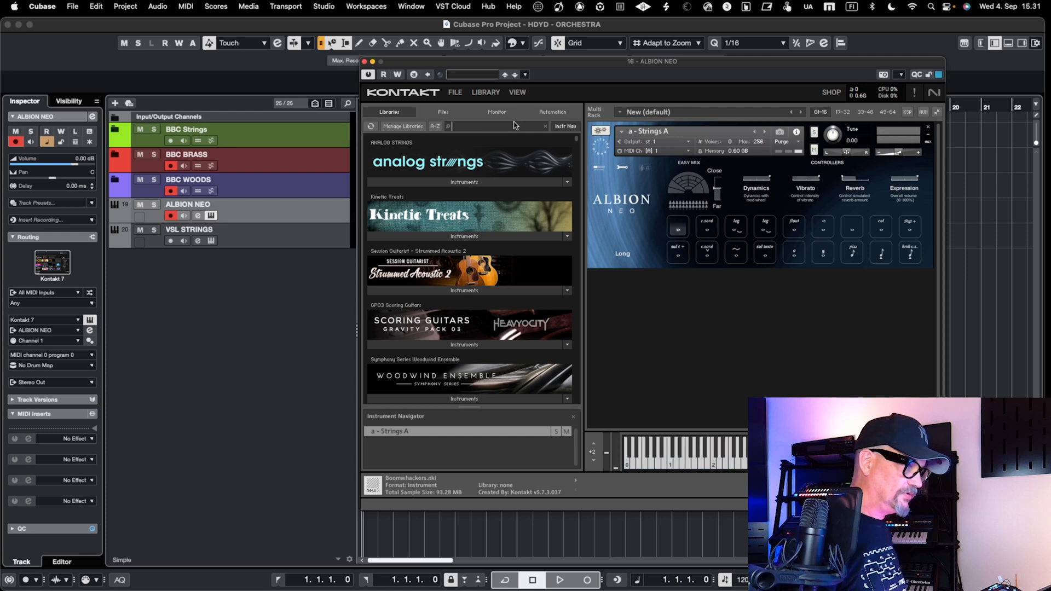
text(neo)
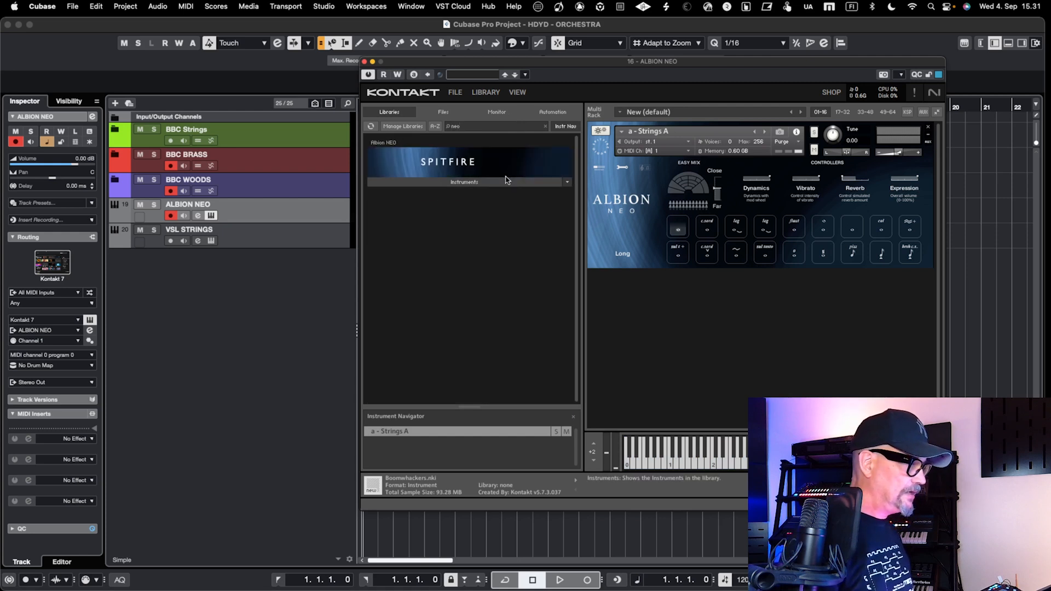
click(507, 180)
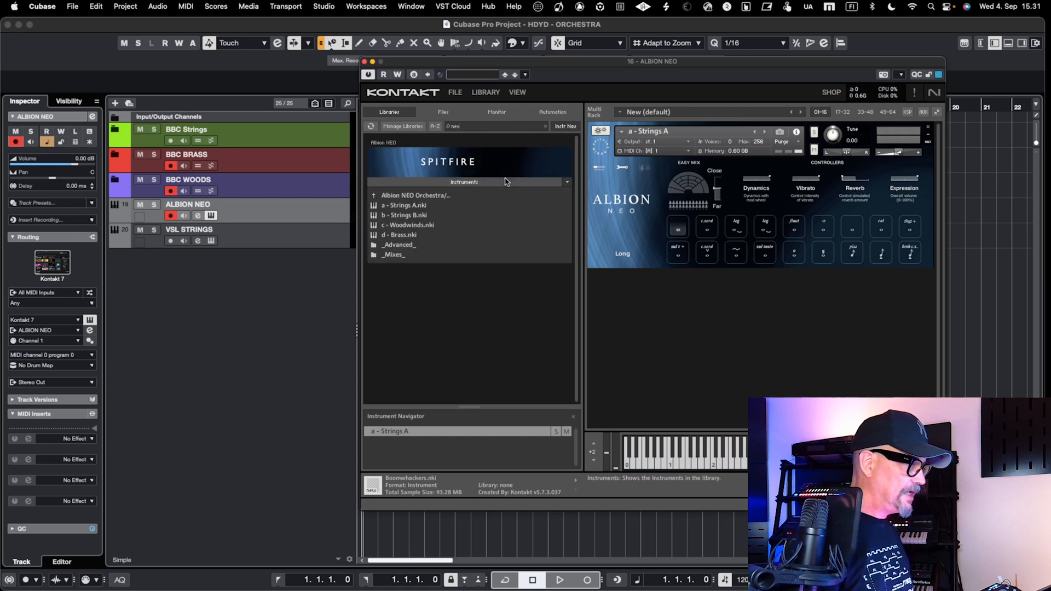
Load b - Strings B, c - Woodwinds and d - Brass into the Kontakt rack below a - Strings A
double_click(433, 217)
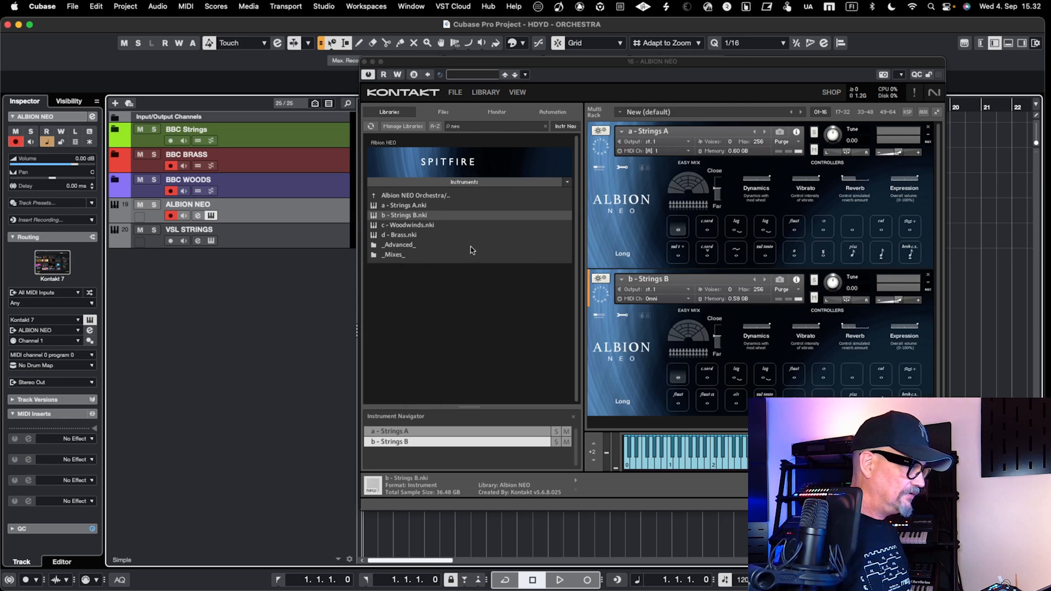
drag(436, 225, 635, 421)
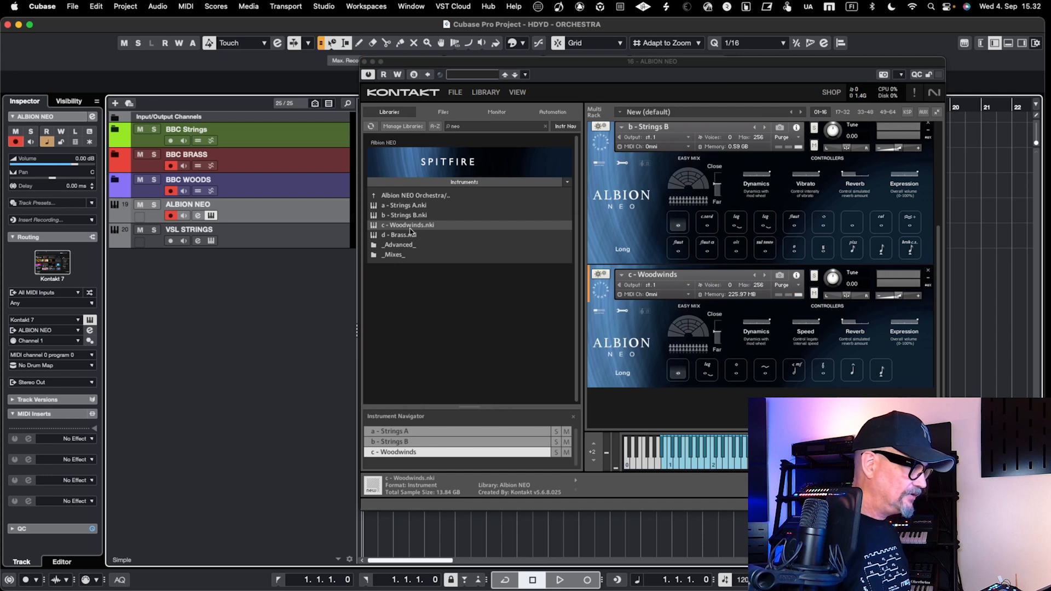
drag(410, 238, 644, 409)
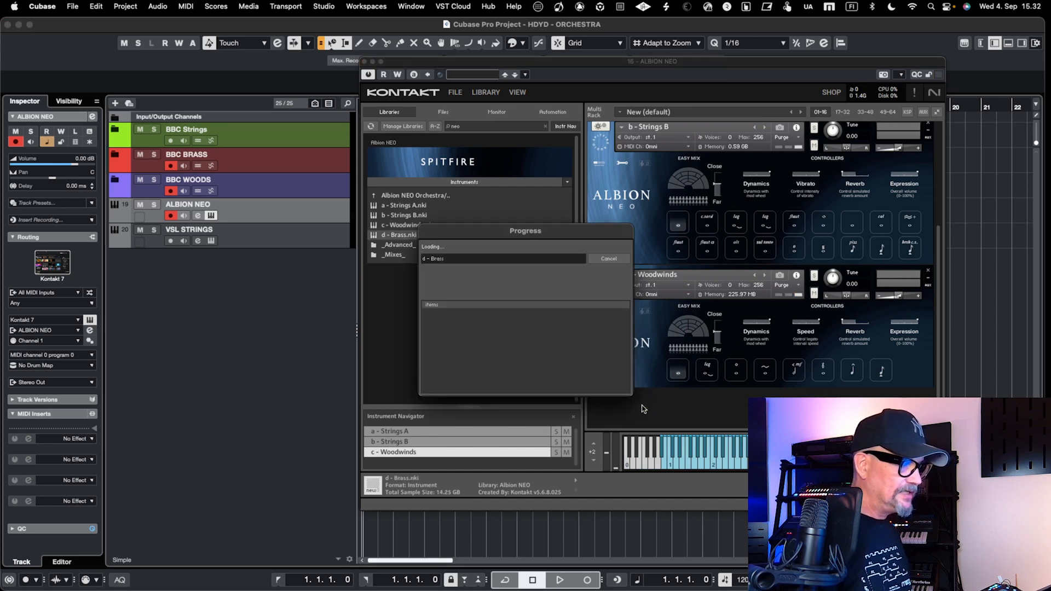
scroll(638, 377, up, 5)
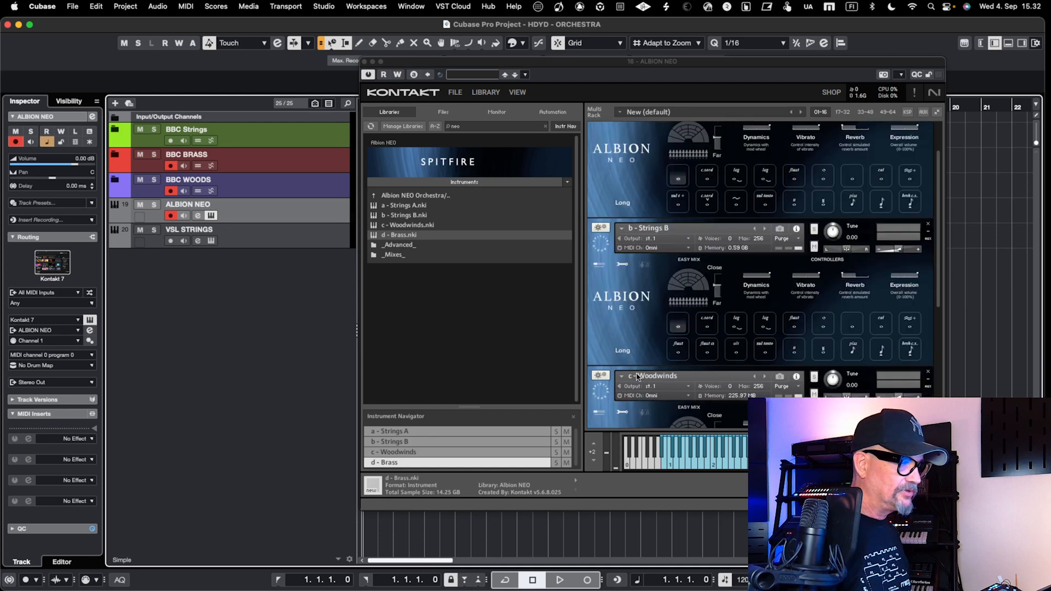
scroll(637, 377, down, 6)
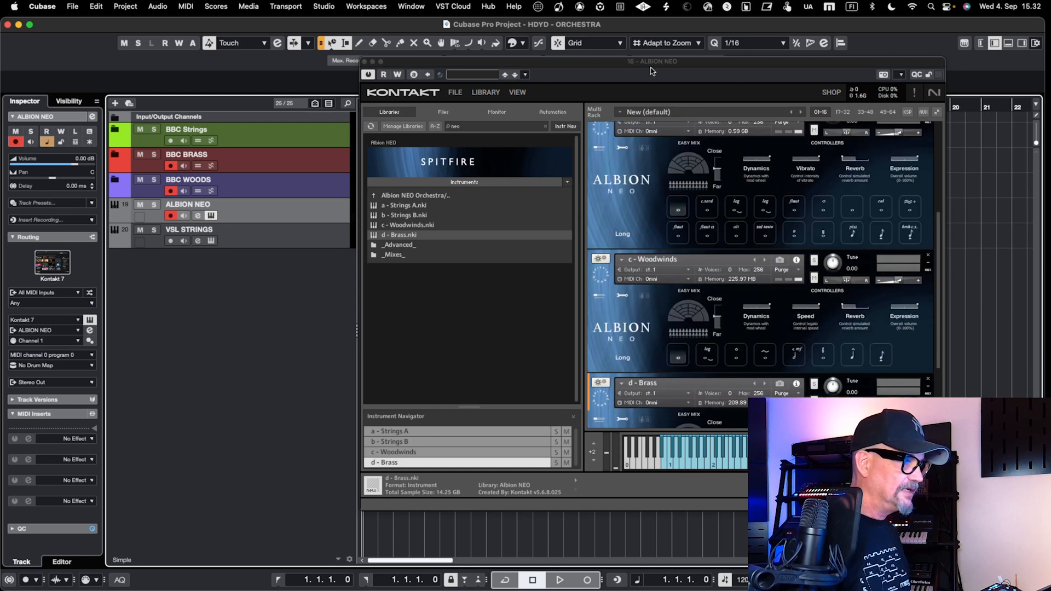
drag(655, 62, 536, 68)
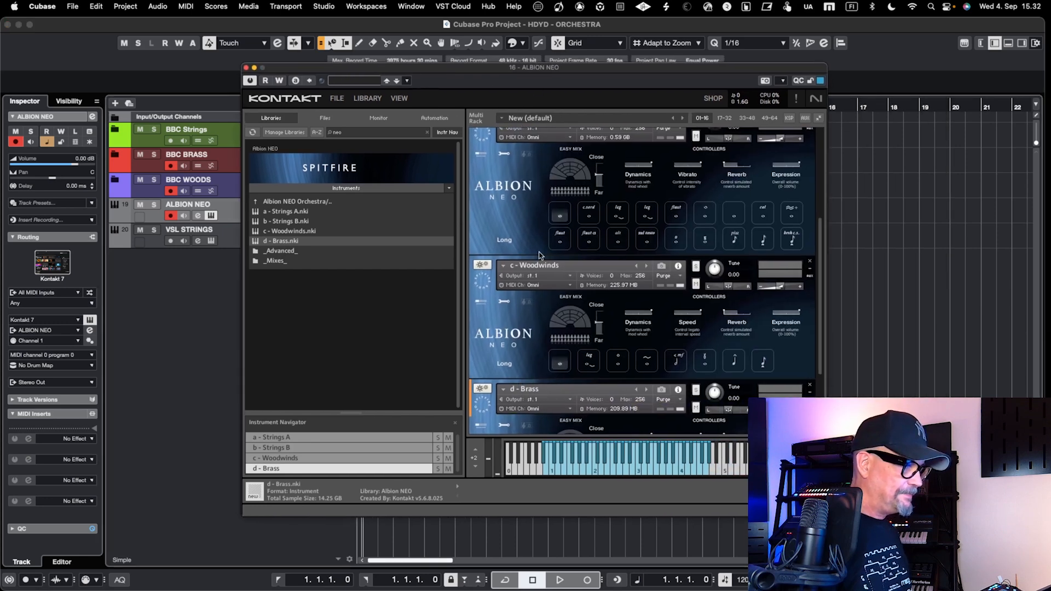
Show Kontakt's Outputs section and review the output and MIDI channel assignments of the loaded Albion NEO instruments
click(400, 99)
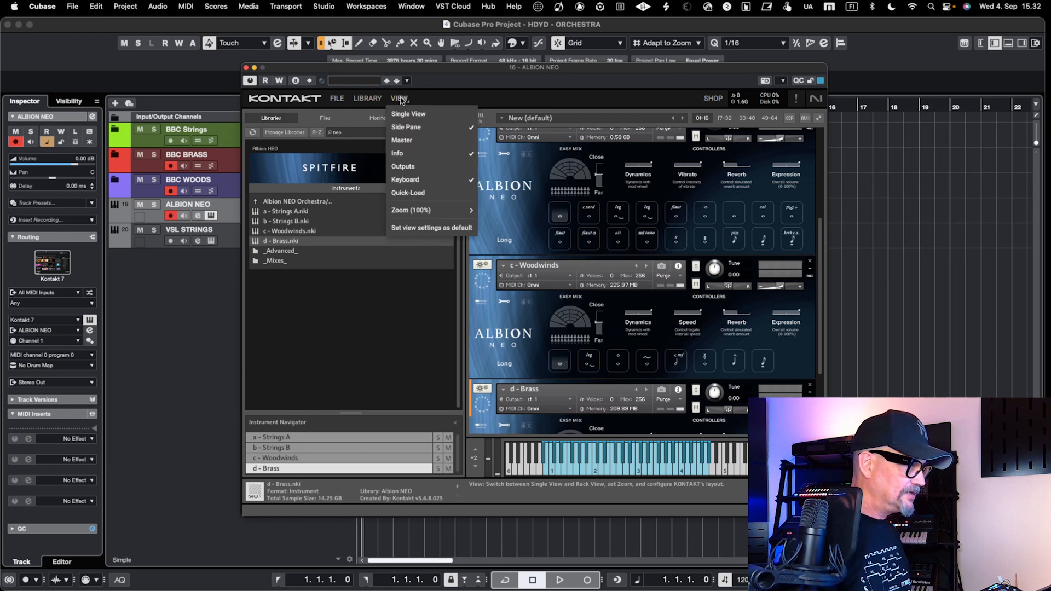
click(407, 167)
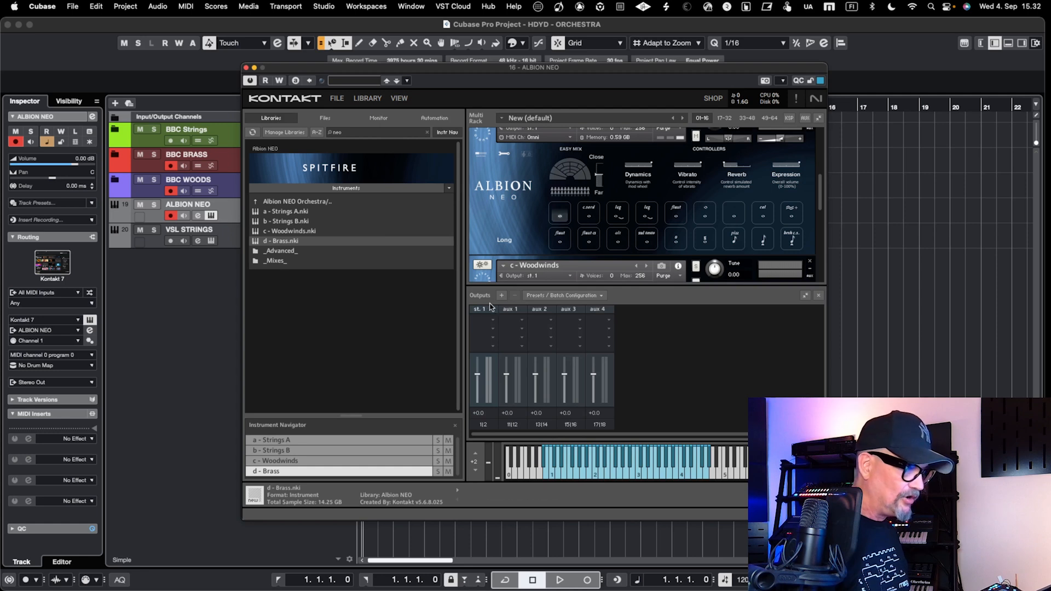
scroll(524, 247, down, 3)
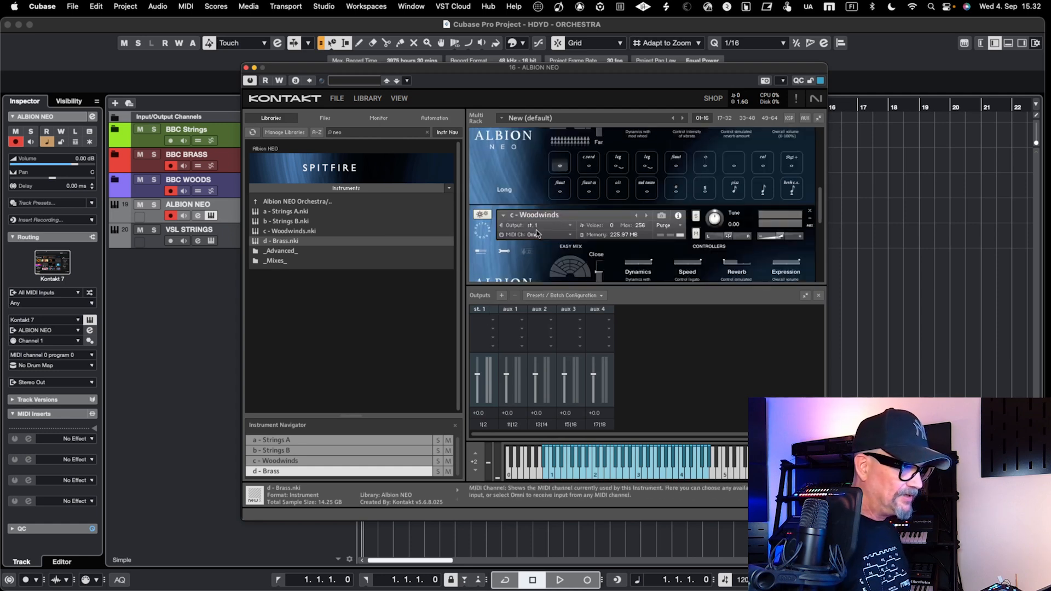
scroll(539, 230, up, 10)
scroll(536, 257, up, 3)
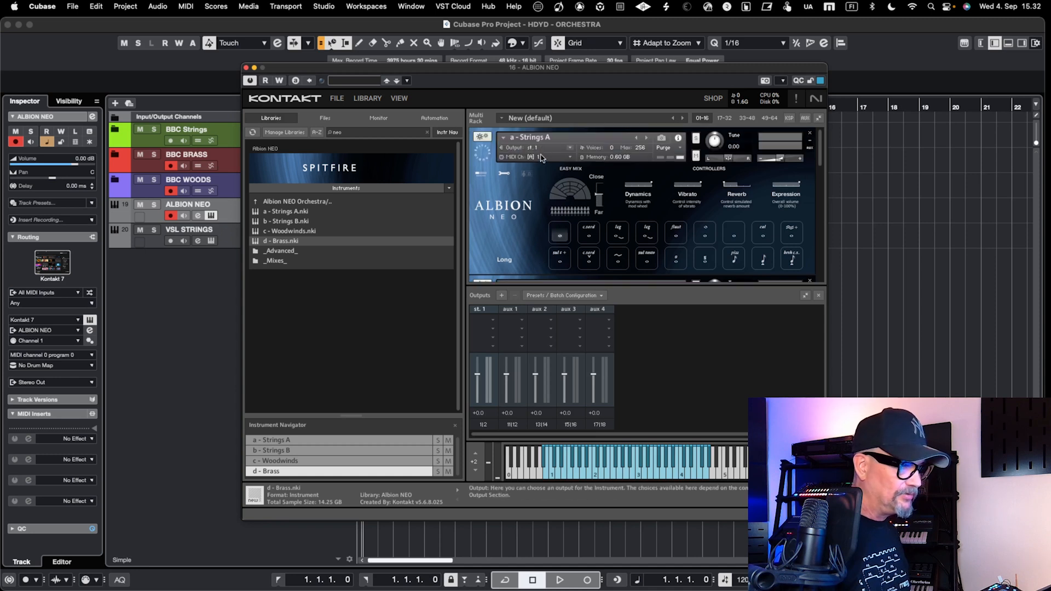
scroll(515, 262, down, 3)
scroll(515, 263, down, 4)
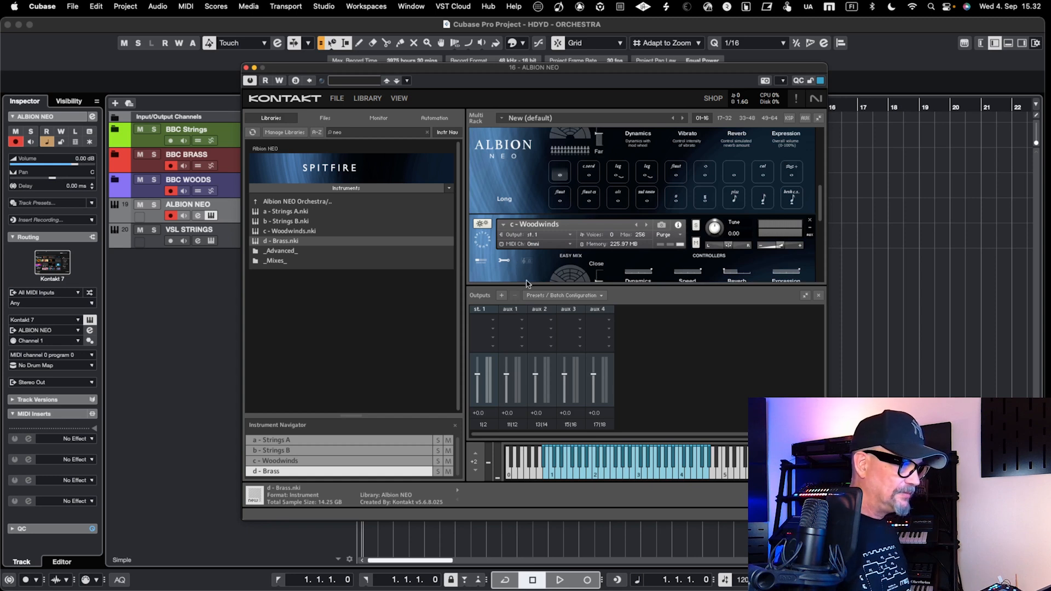
Clear Kontakt's output section and batch-create one individual channel per loaded instrument, then check each instrument's output assignment
click(553, 298)
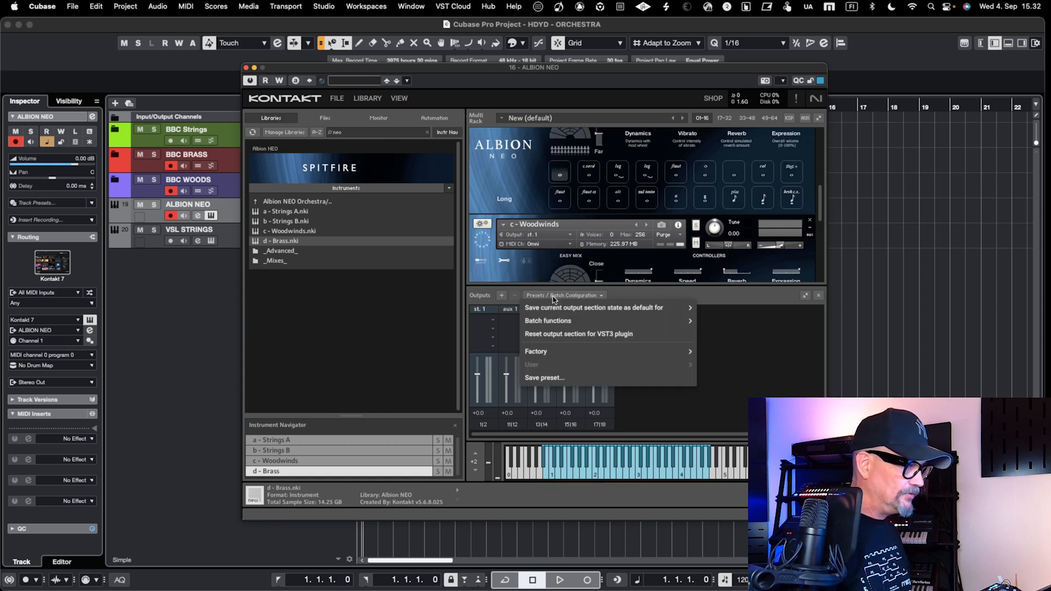
mouse_move(553, 322)
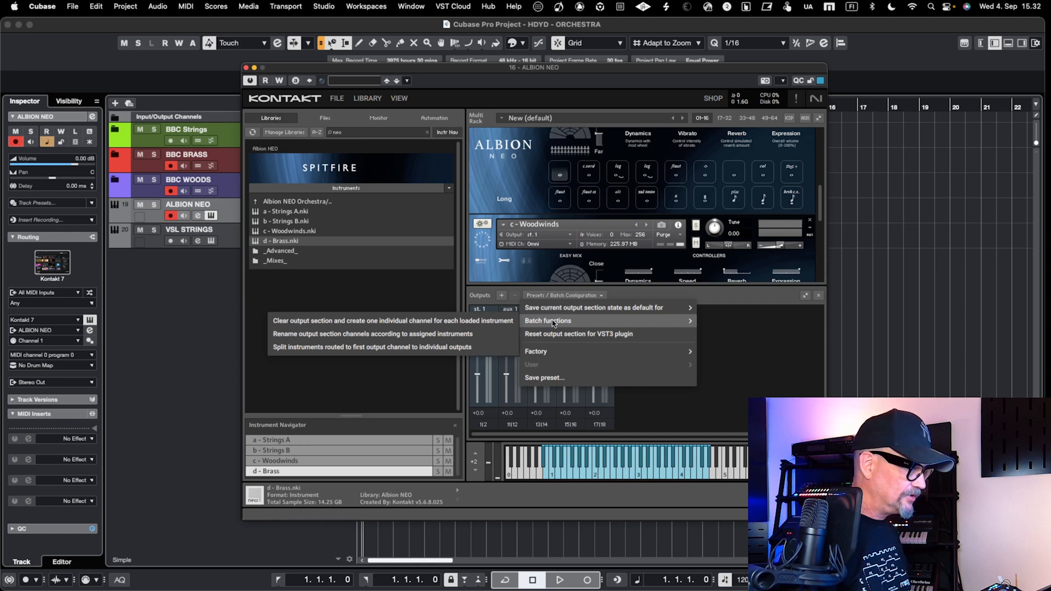
click(474, 323)
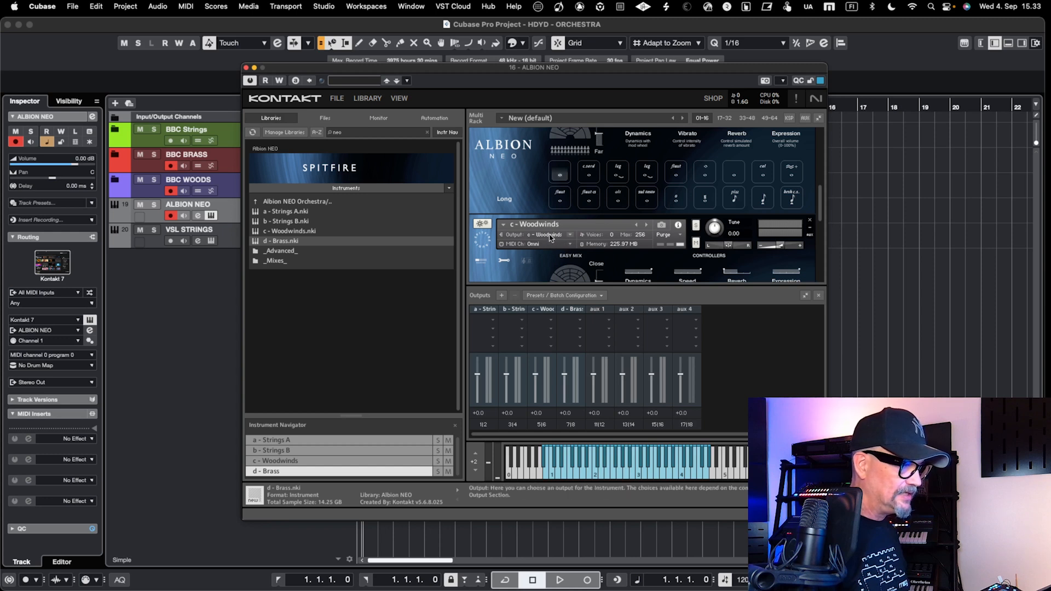
scroll(550, 236, up, 5)
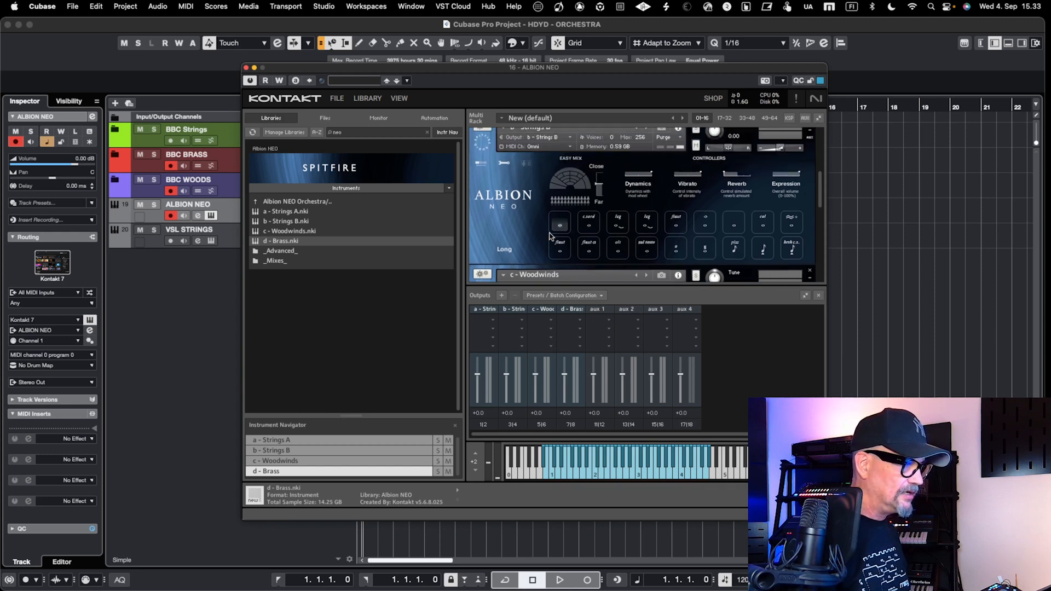
scroll(565, 172, down, 4)
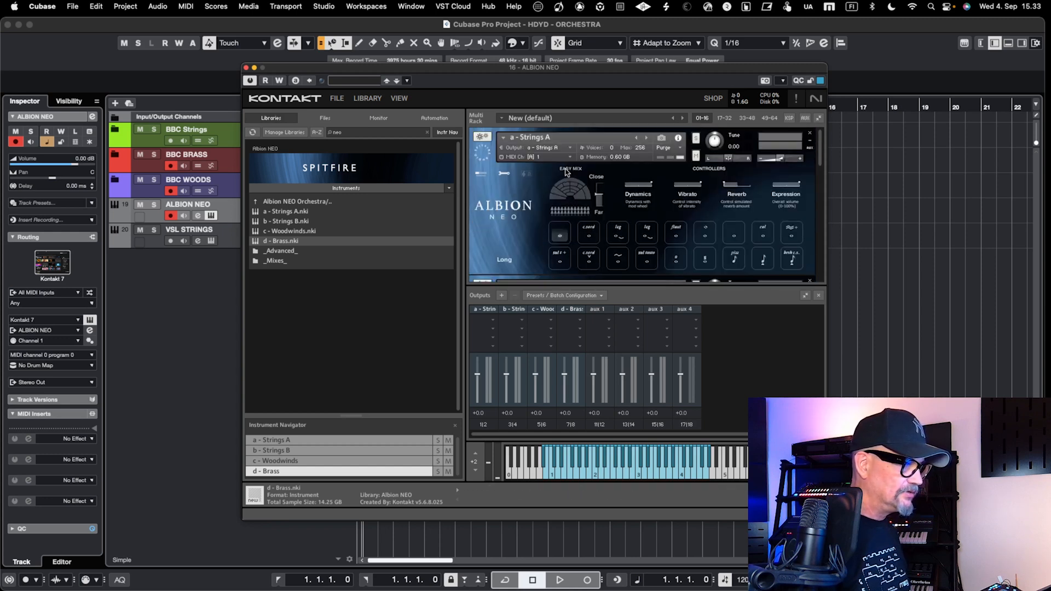
scroll(566, 171, down, 2)
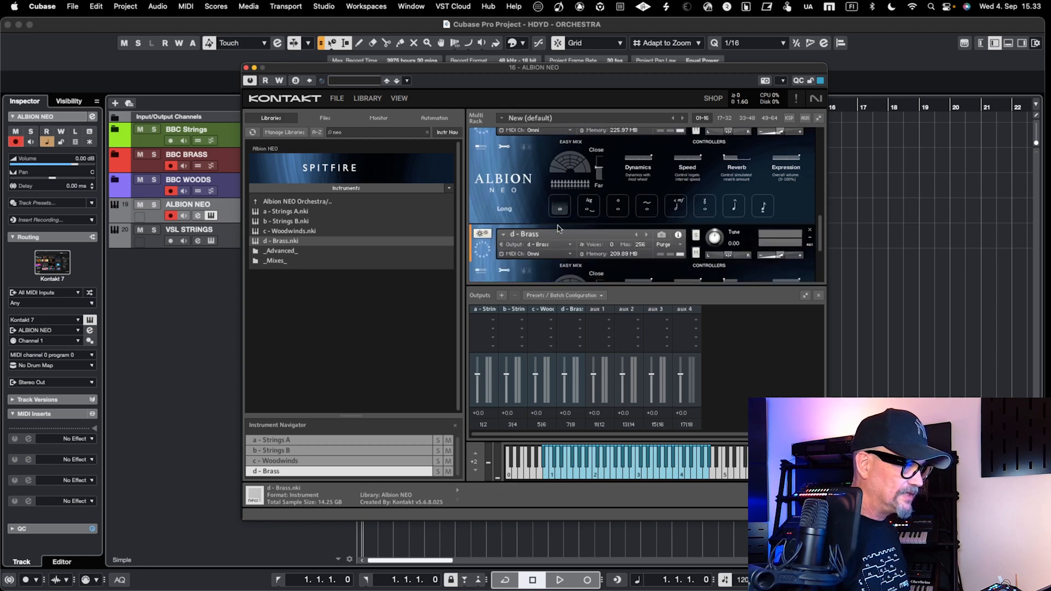
scroll(520, 198, up, 8)
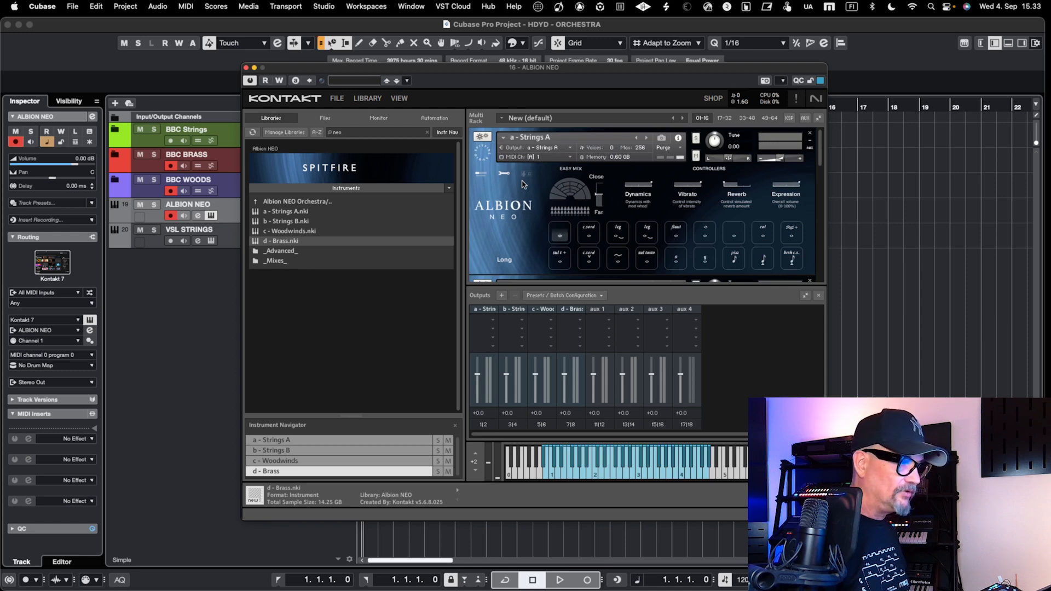
Set the MIDI channel of b - Strings B to Port A, channel 2
scroll(523, 184, down, 2)
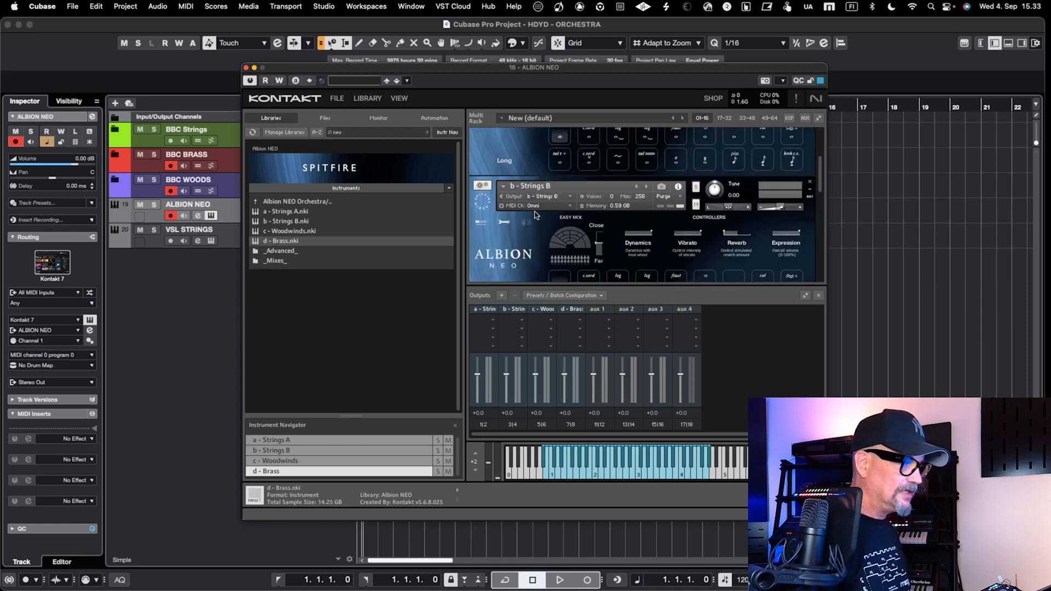
scroll(517, 172, up, 3)
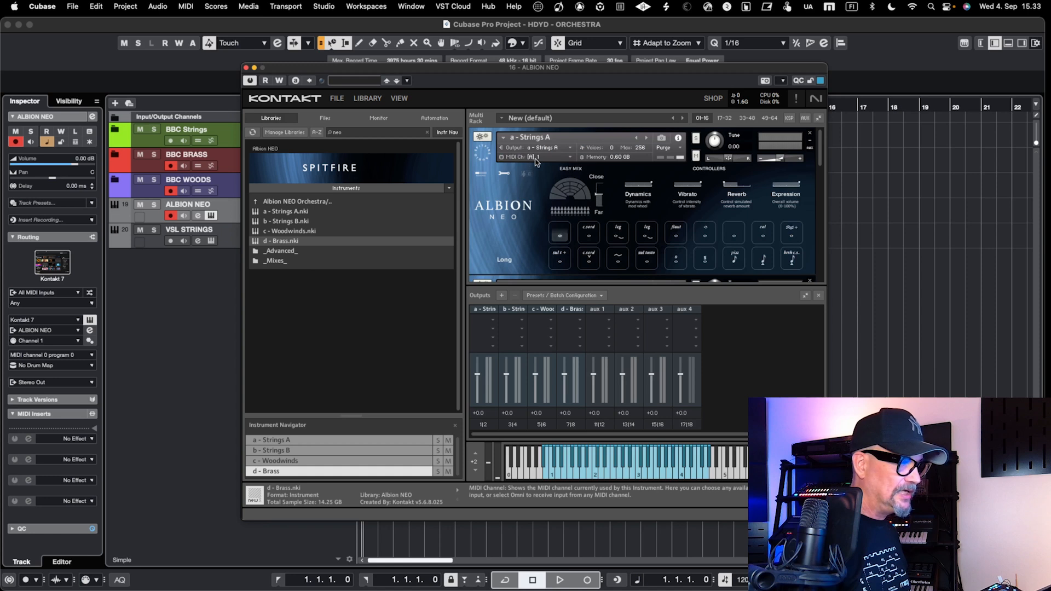
scroll(514, 222, down, 2)
scroll(515, 222, down, 2)
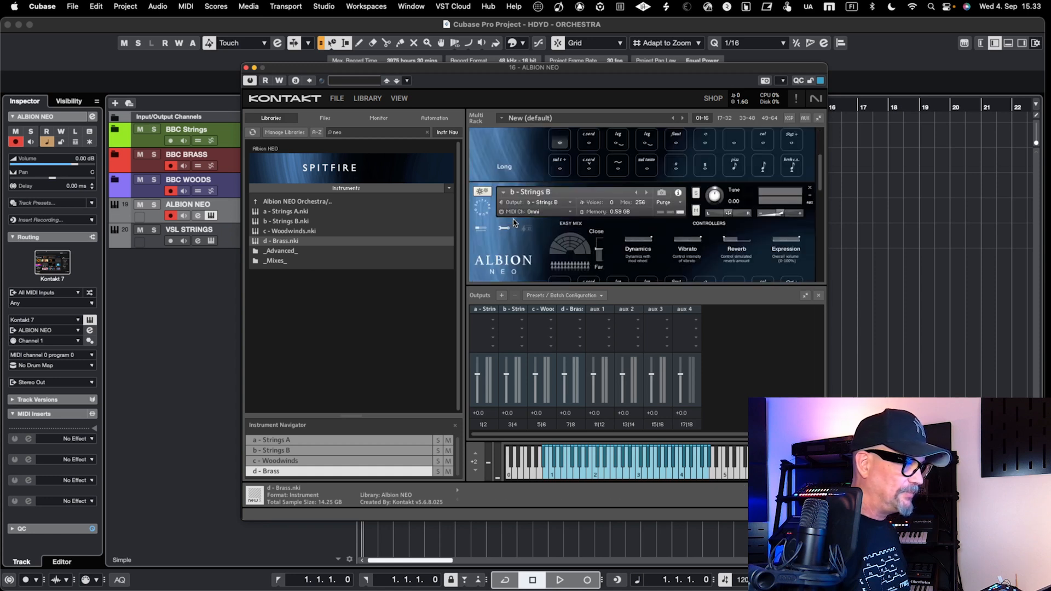
click(535, 219)
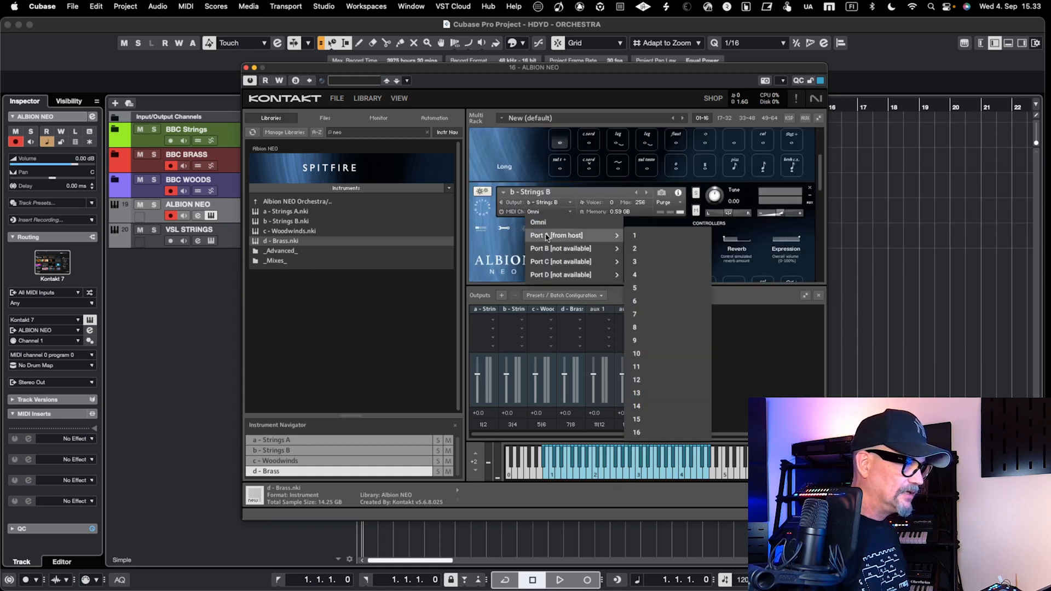
mouse_move(570, 235)
click(636, 249)
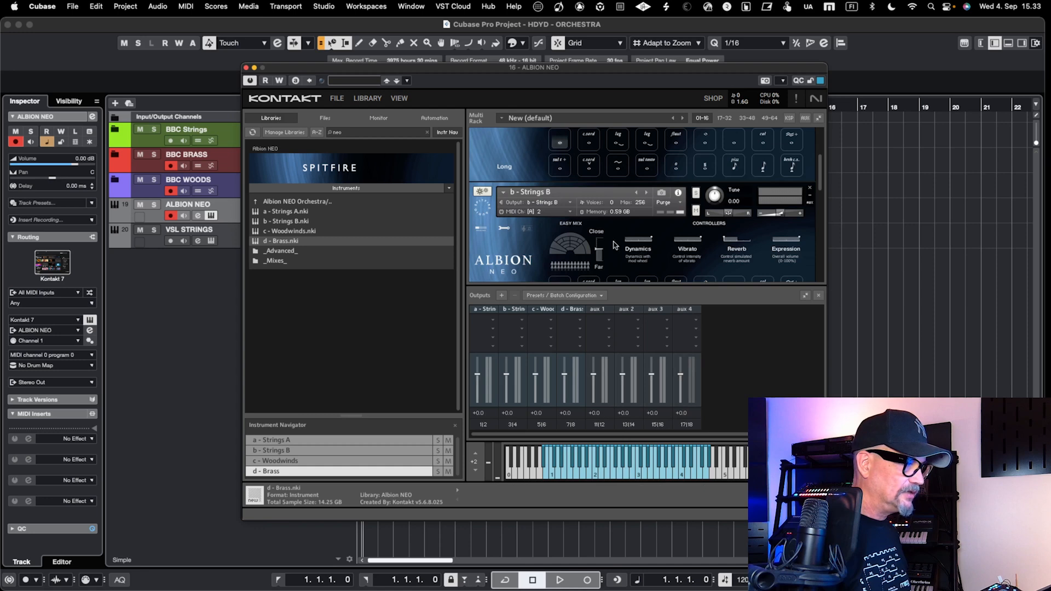
Set the MIDI channel of c - Woodwinds to Port A, channel 3, and of d - Brass to Port A, channel 4
scroll(539, 250, down, 3)
click(540, 249)
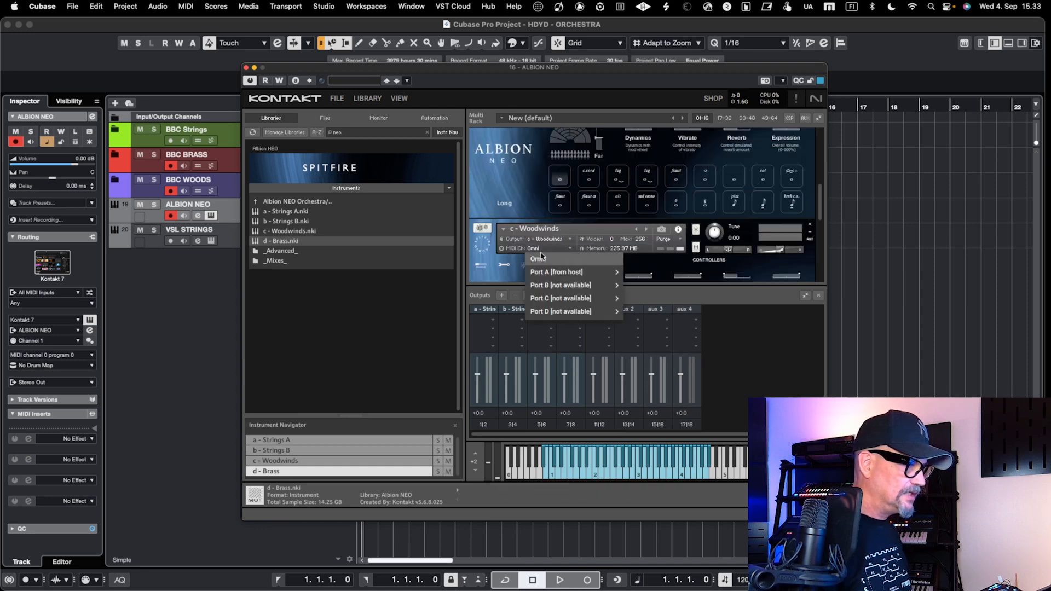
mouse_move(596, 272)
click(634, 298)
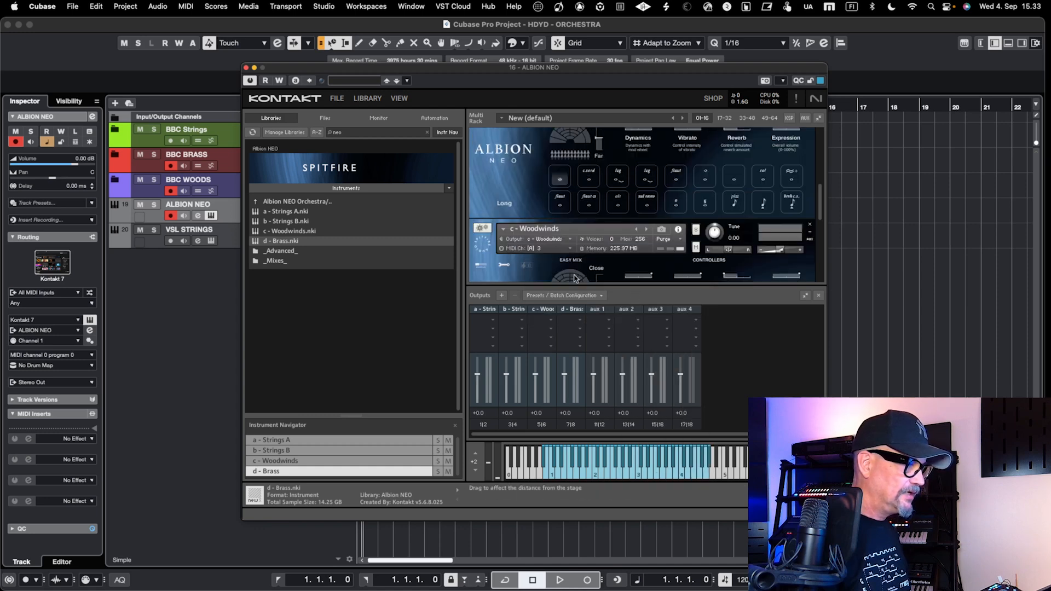
scroll(532, 264, down, 3)
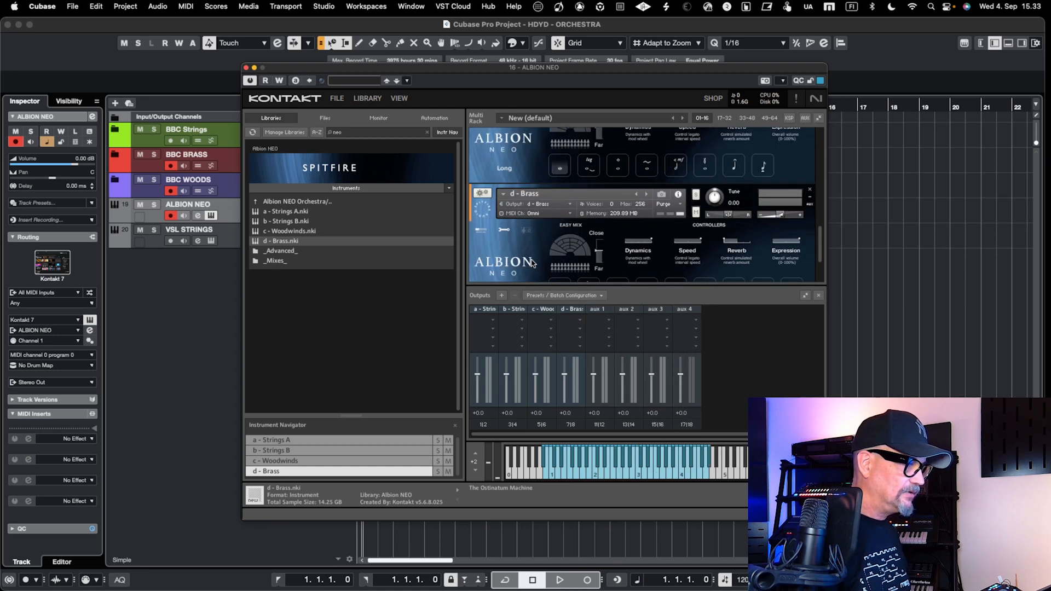
click(540, 213)
mouse_move(568, 238)
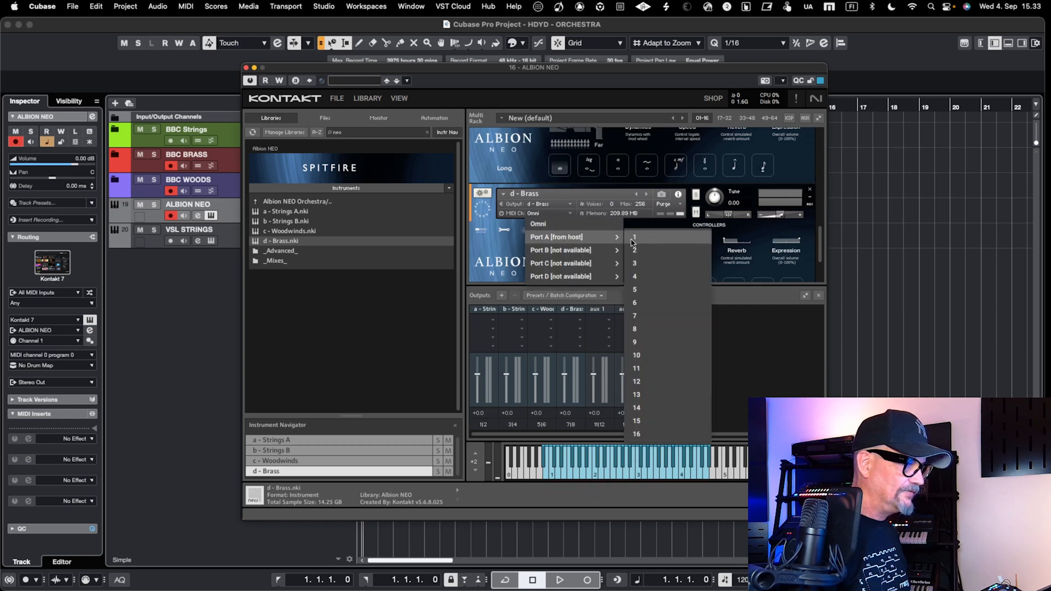
click(640, 280)
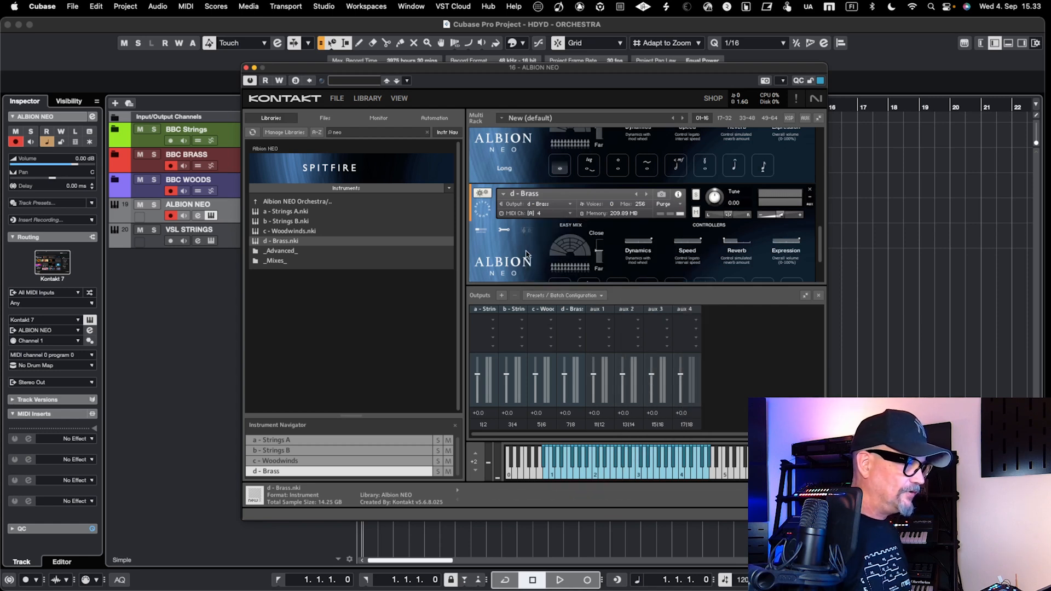
scroll(526, 255, up, 5)
scroll(527, 255, down, 3)
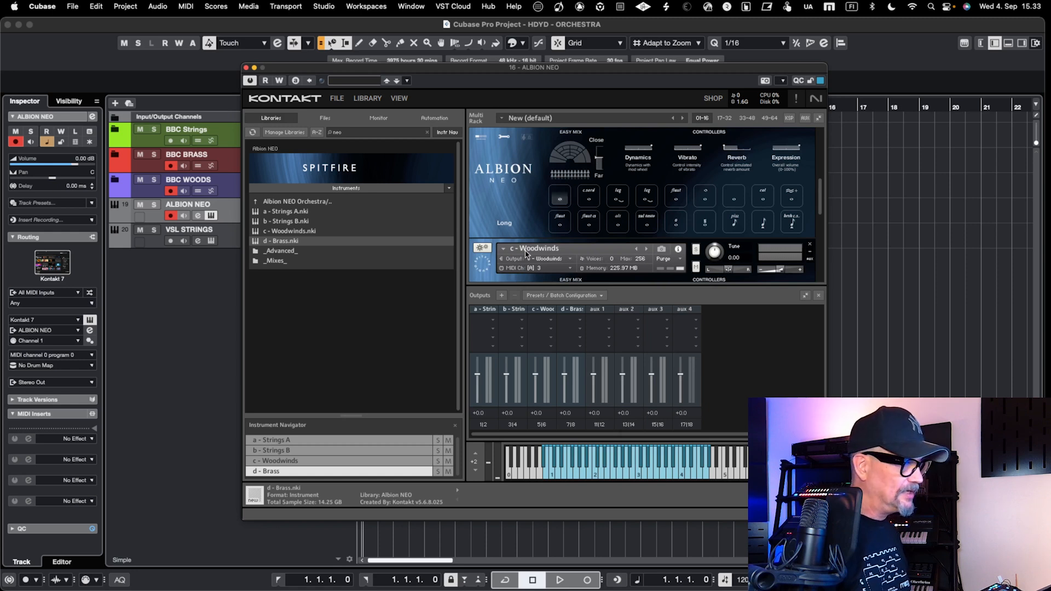
Hide Kontakt's side pane and Outputs section, move its window clear of the track list to review the rack, and close the window
click(399, 98)
click(408, 127)
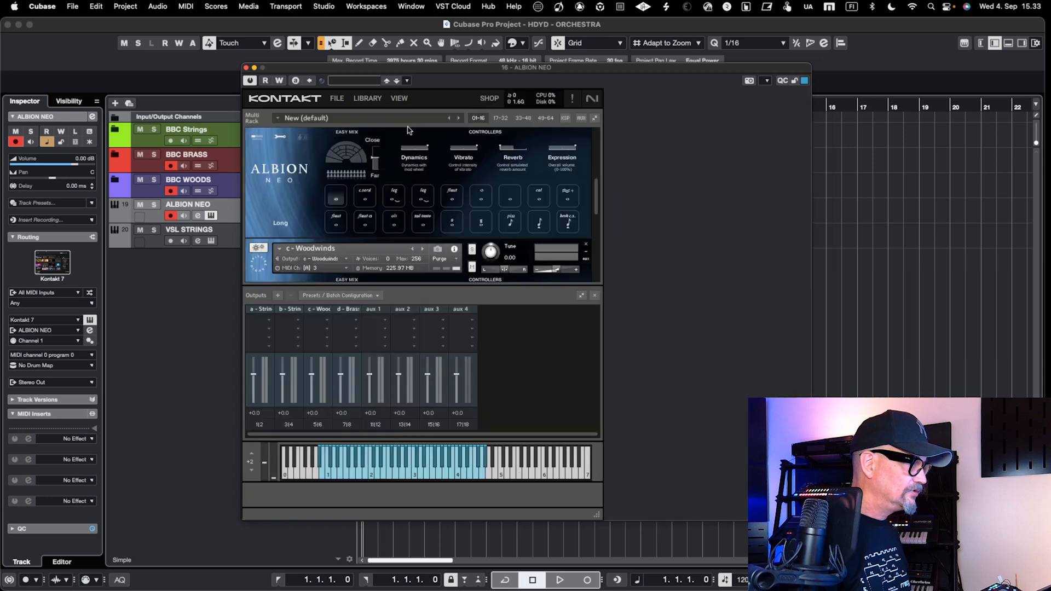
drag(431, 73, 531, 68)
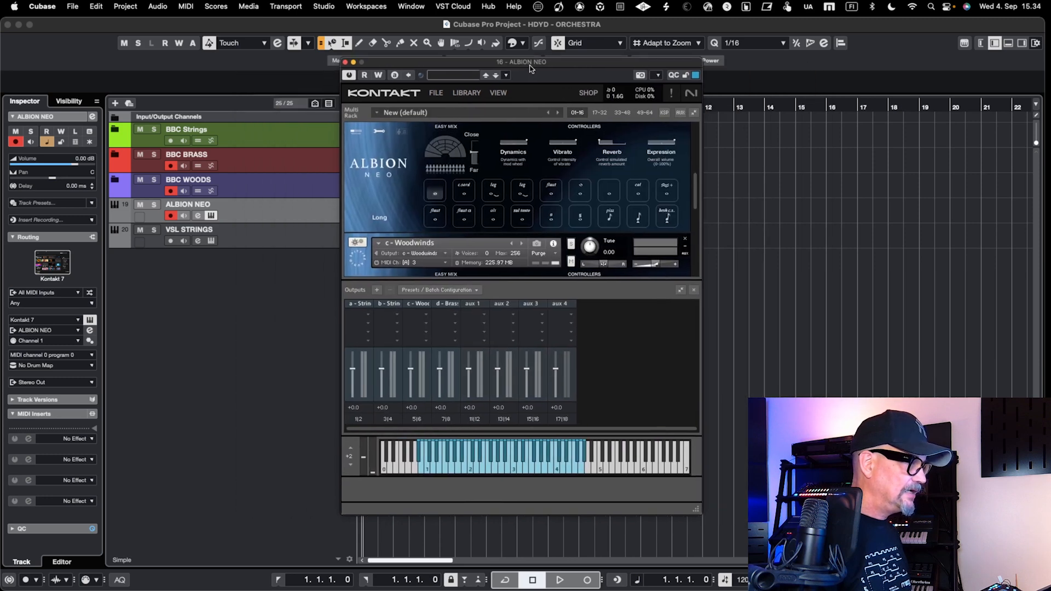
click(501, 94)
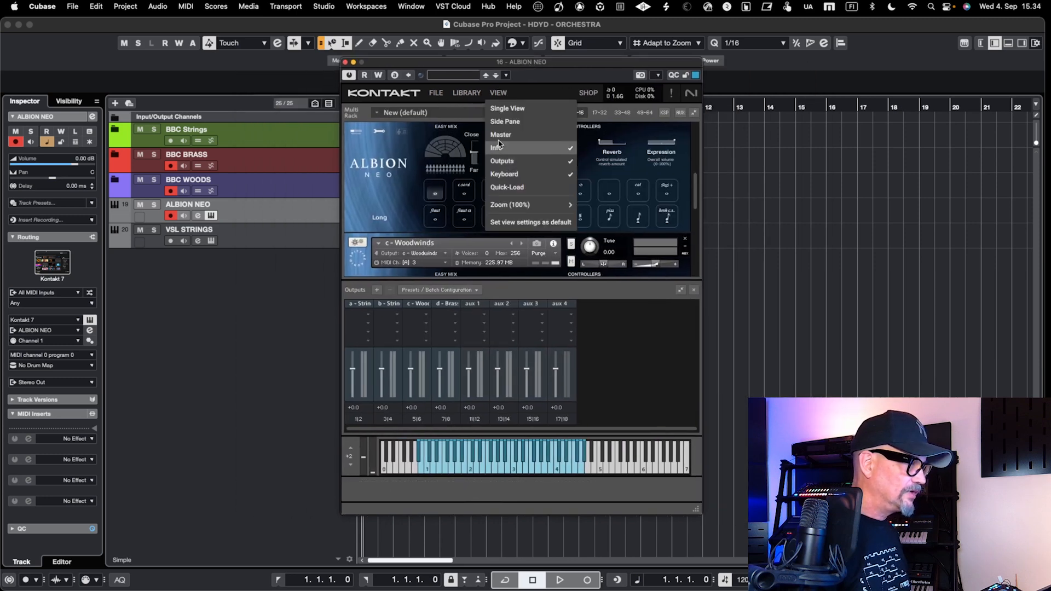
click(499, 165)
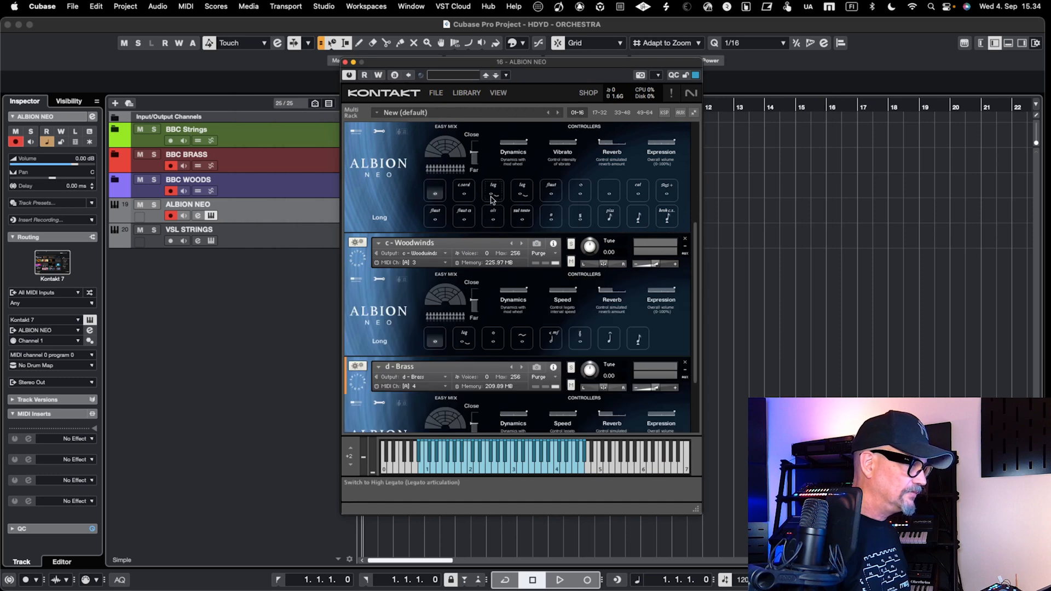
drag(554, 65, 601, 49)
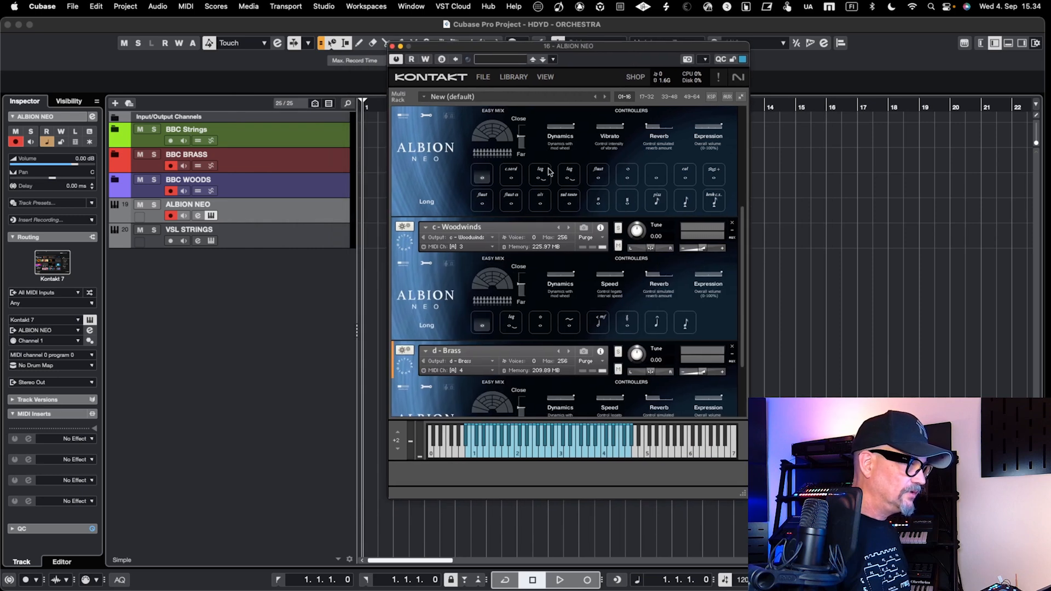
scroll(550, 172, down, 3)
scroll(550, 171, up, 3)
scroll(551, 172, down, 3)
scroll(550, 172, up, 4)
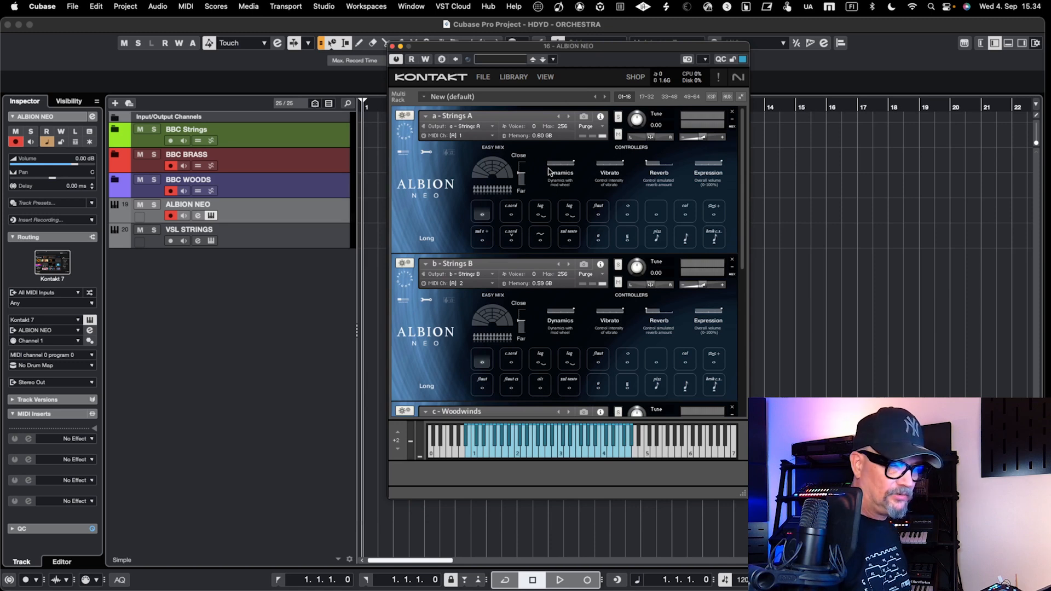
key(super+w)
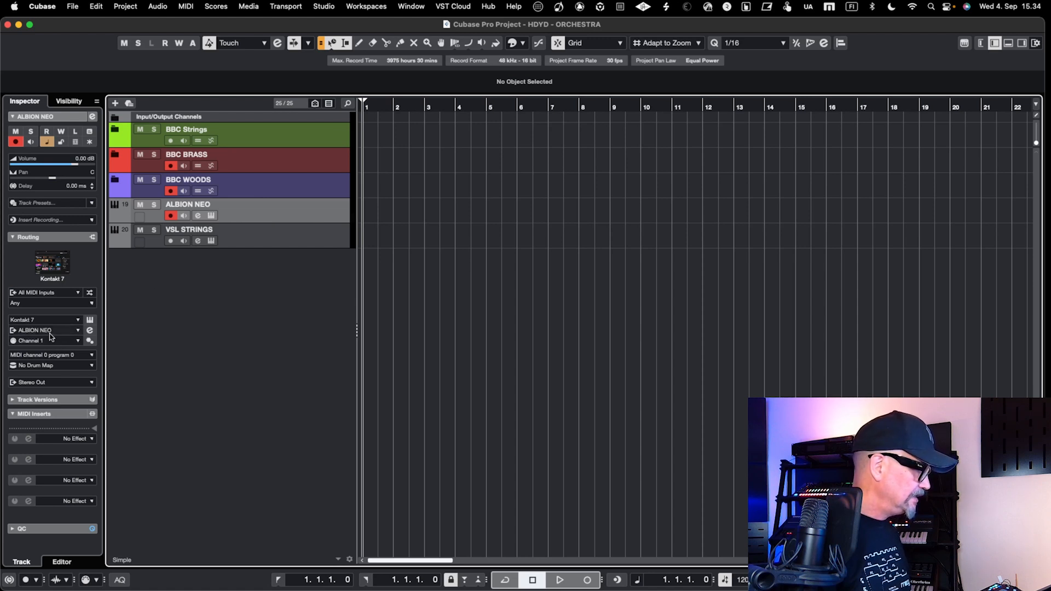
Activate the KT b - Strings B, KT c - Woodwinds and KT d - Brass outputs for the ALBION NEO track, and open the MixConsole
click(67, 331)
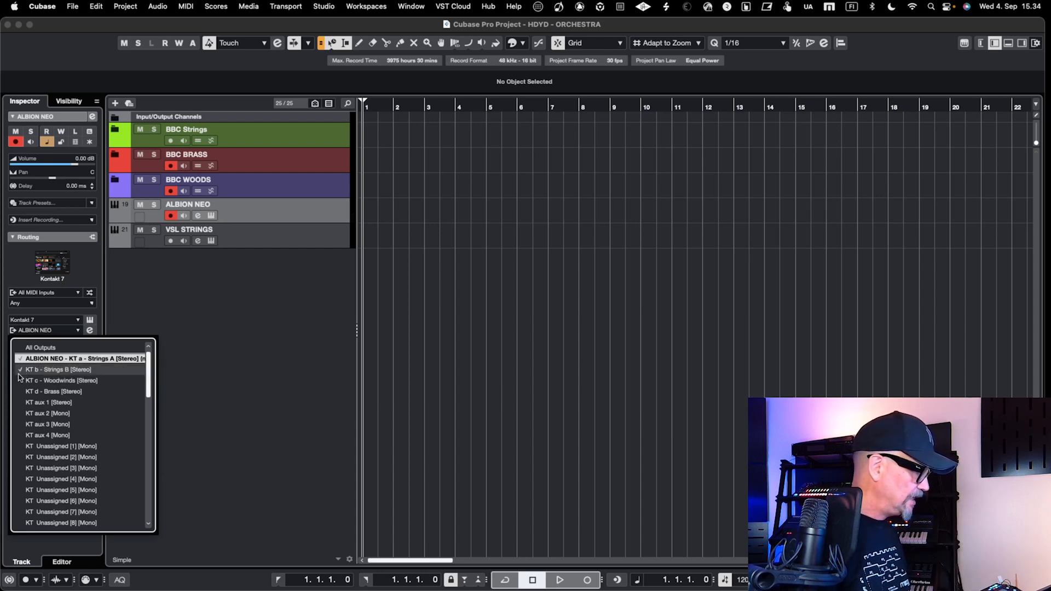
click(18, 371)
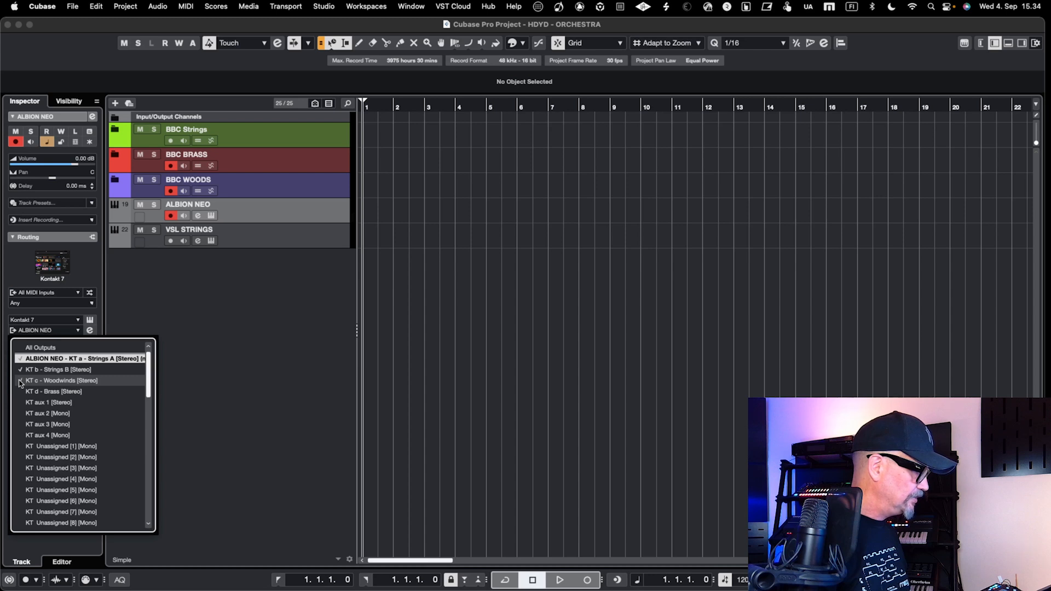
click(20, 392)
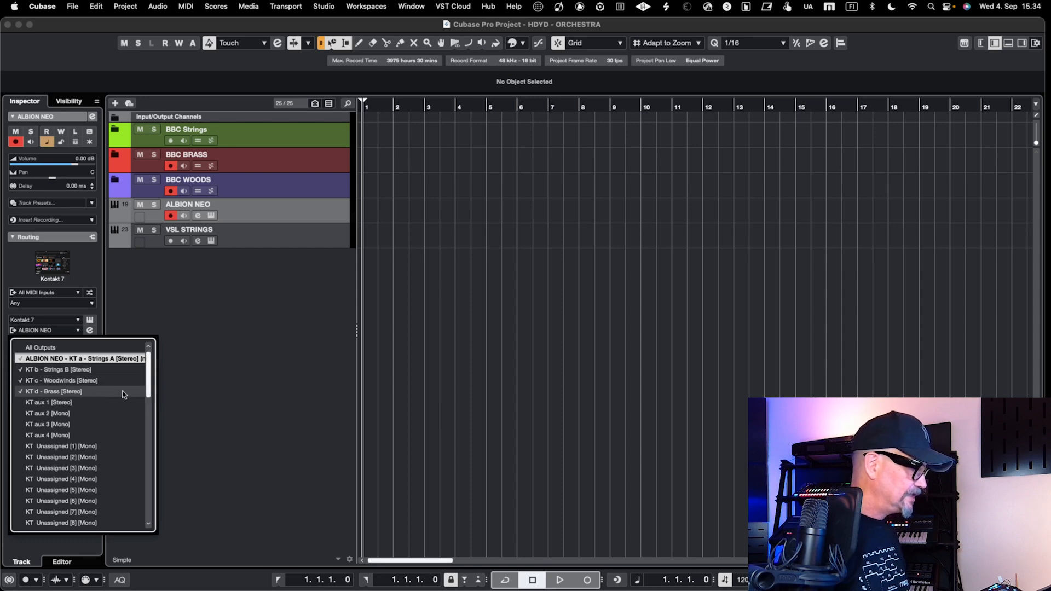
click(218, 401)
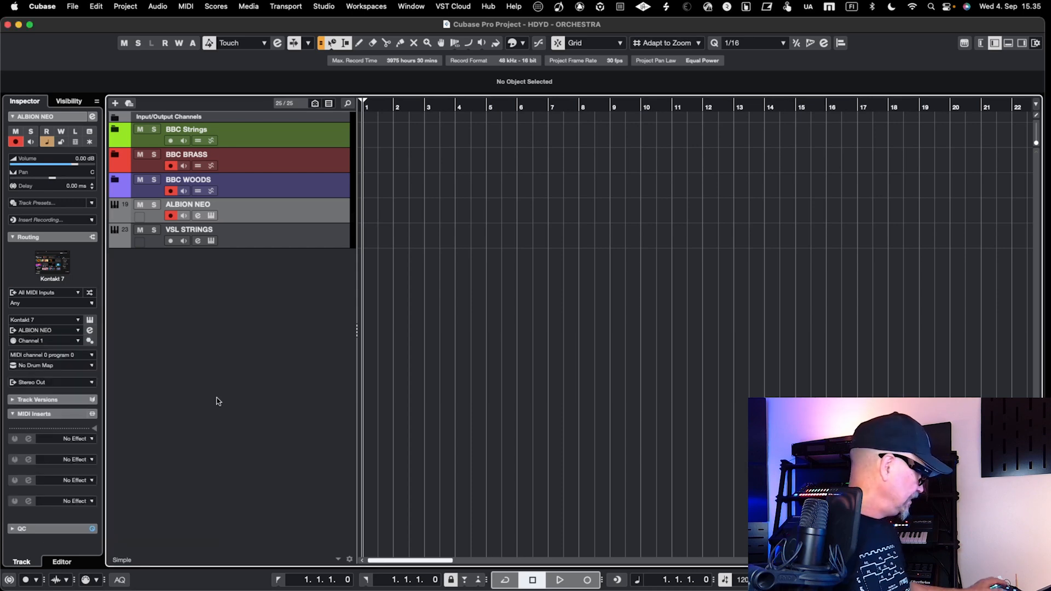
key(F3)
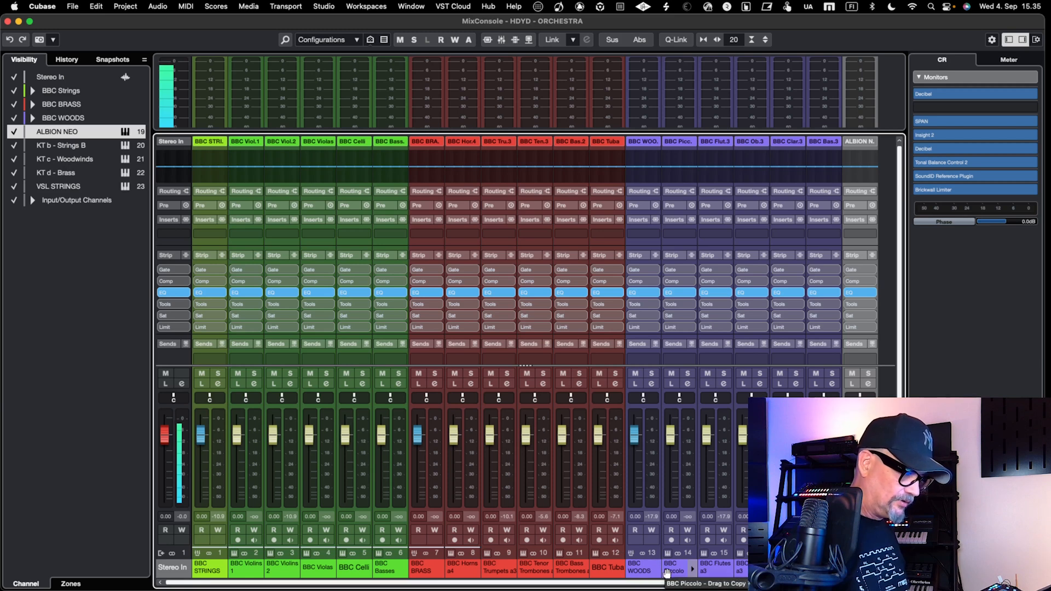
Rename the ALBION NEO mixer channel to Albion Strings A
drag(662, 584, 807, 584)
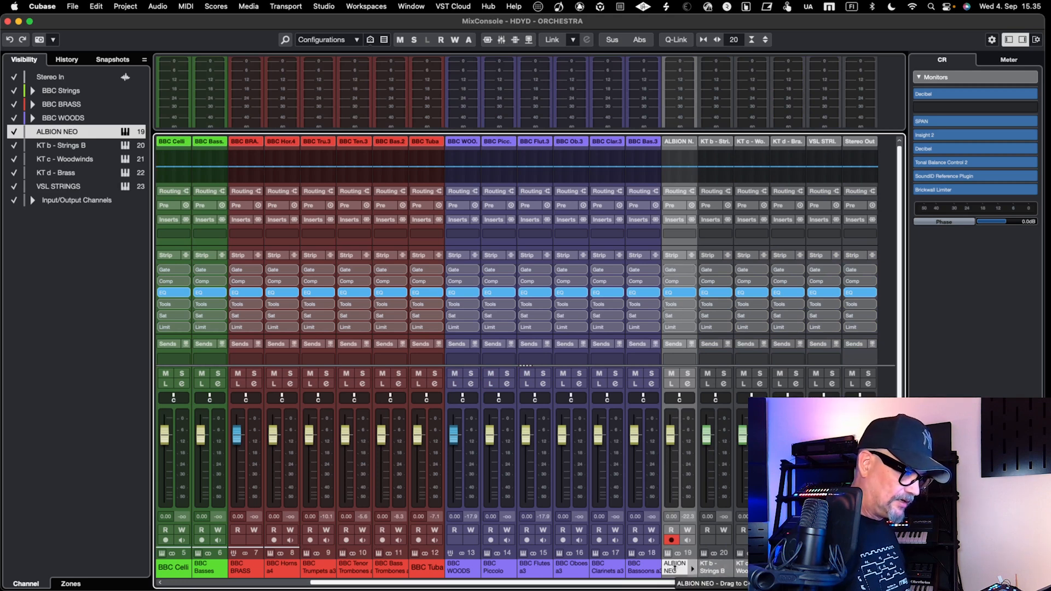
double_click(678, 570)
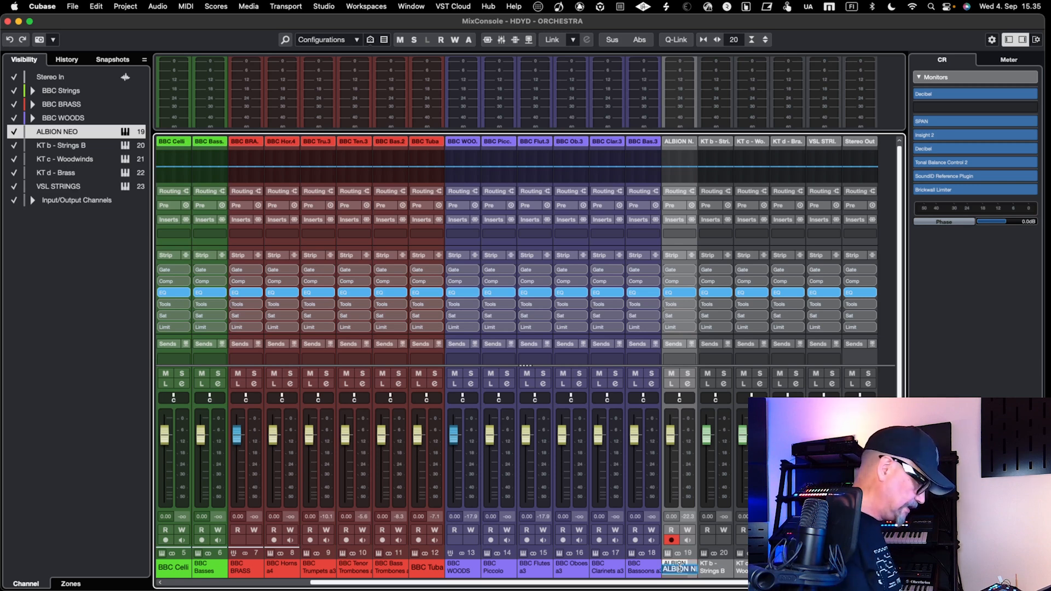
key(Right)
key(BackSpace)
key(BackSpace)
key(BackSpace)
key(BackSpace)
key(BackSpace)
key(BackSpace)
key(BackSpace)
key(BackSpace)
key(BackSpace)
key(BackSpace)
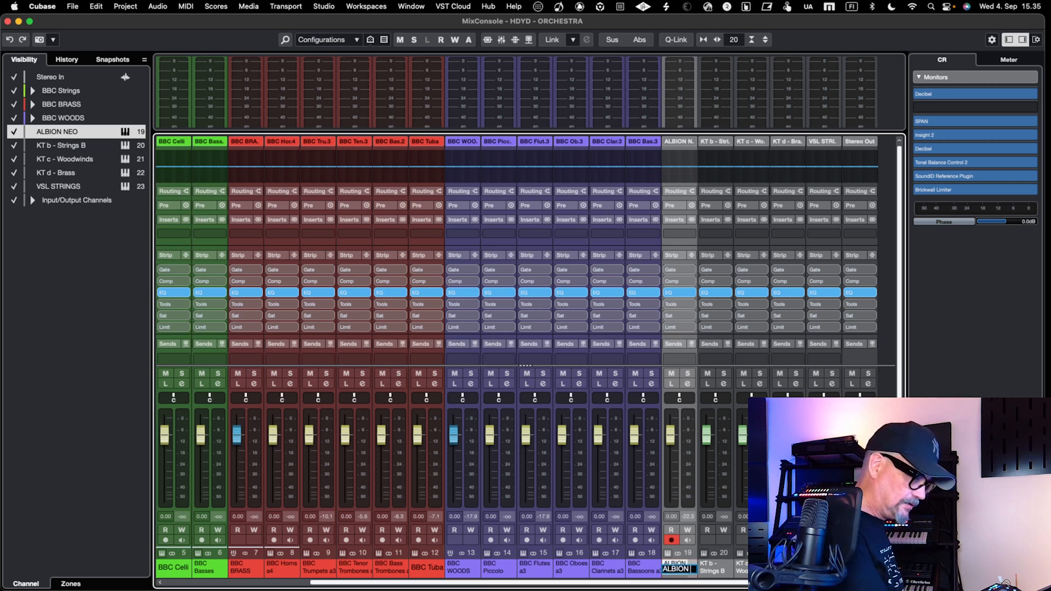
text(ALB)
key(BackSpace)
key(BackSpace)
key(BackSpace)
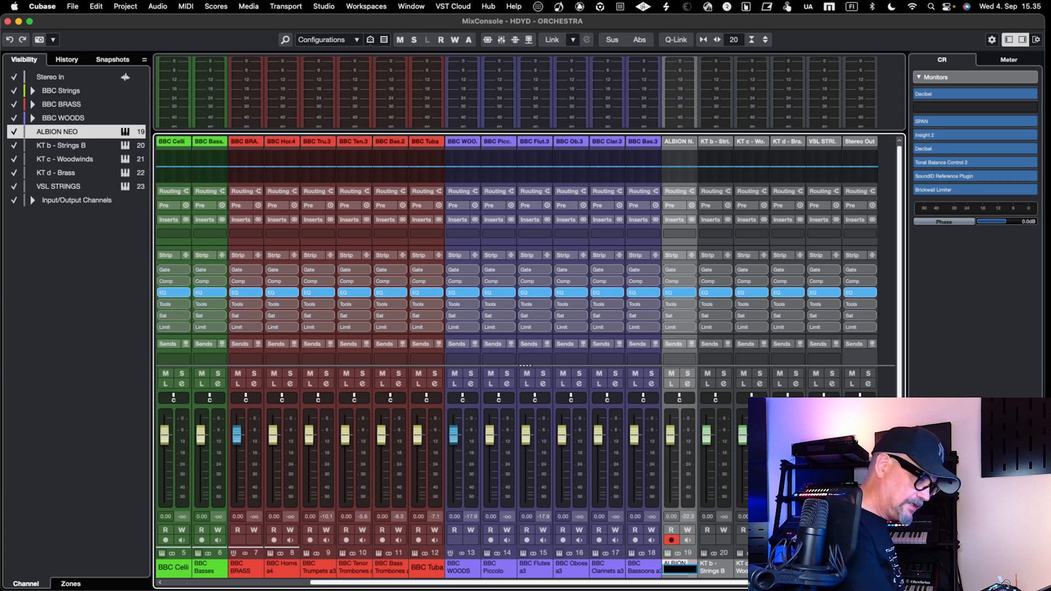
text(Albion Strings A)
key(Return)
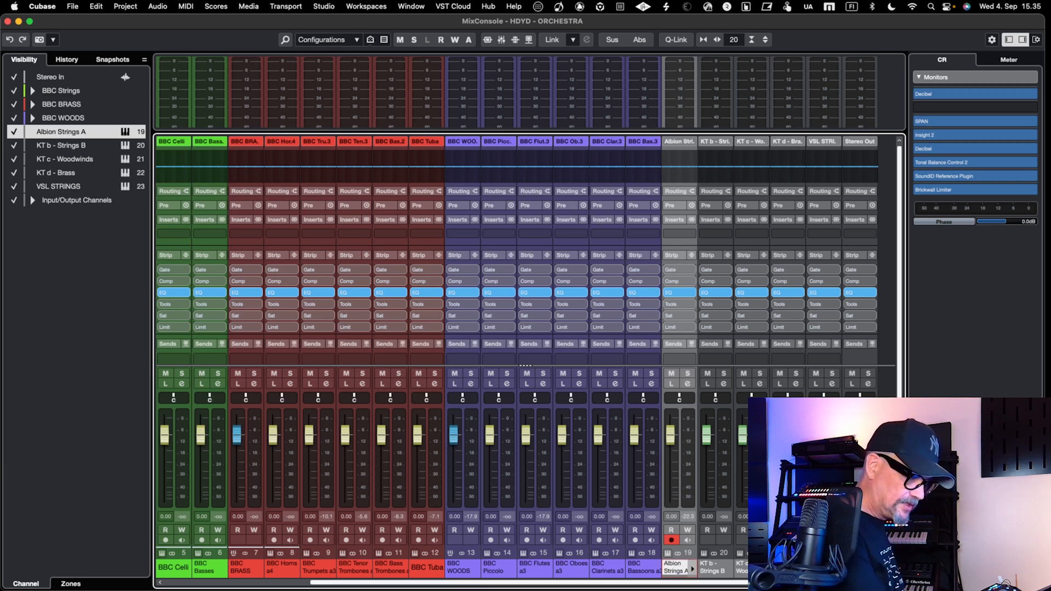
Rename the KT b - Strings B mixer channel to Albion Strings B
double_click(705, 572)
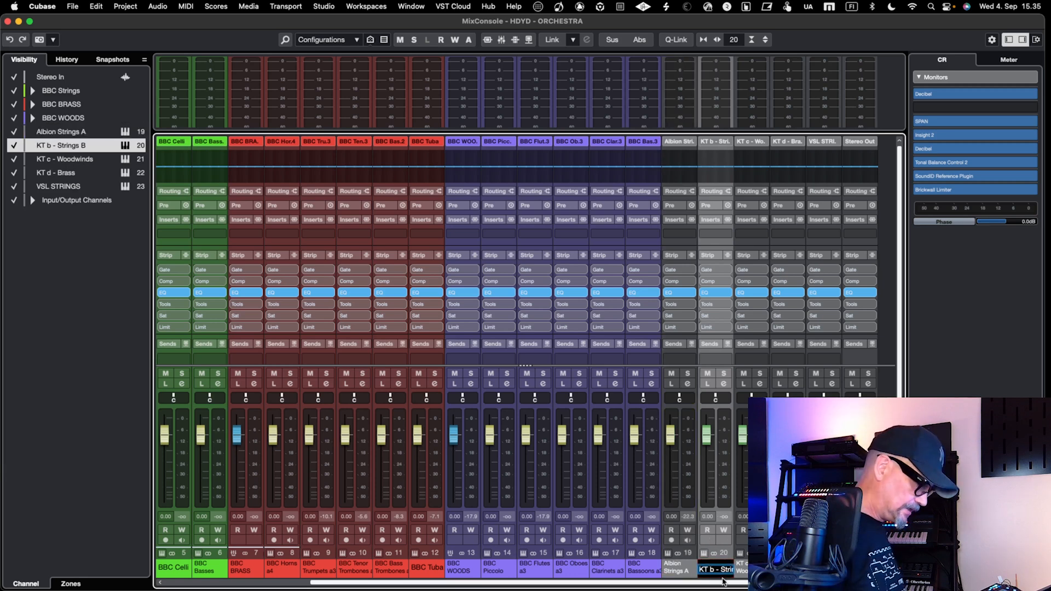
key(BackSpace)
key(BackSpace)
key(BackSpace)
key(BackSpace)
key(Delete)
key(Delete)
key(Delete)
text(Albion Str)
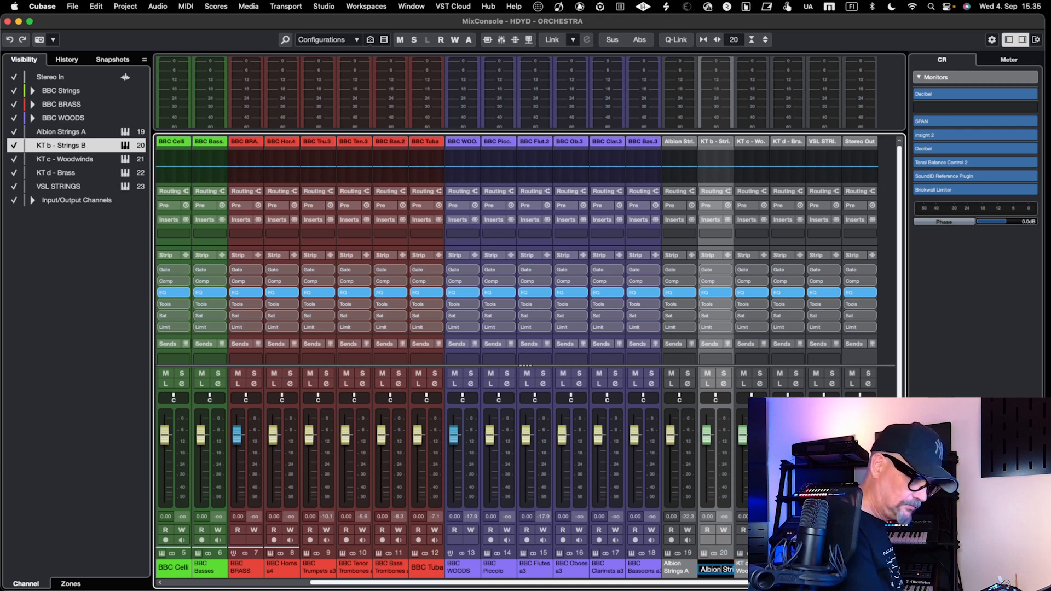
key(Return)
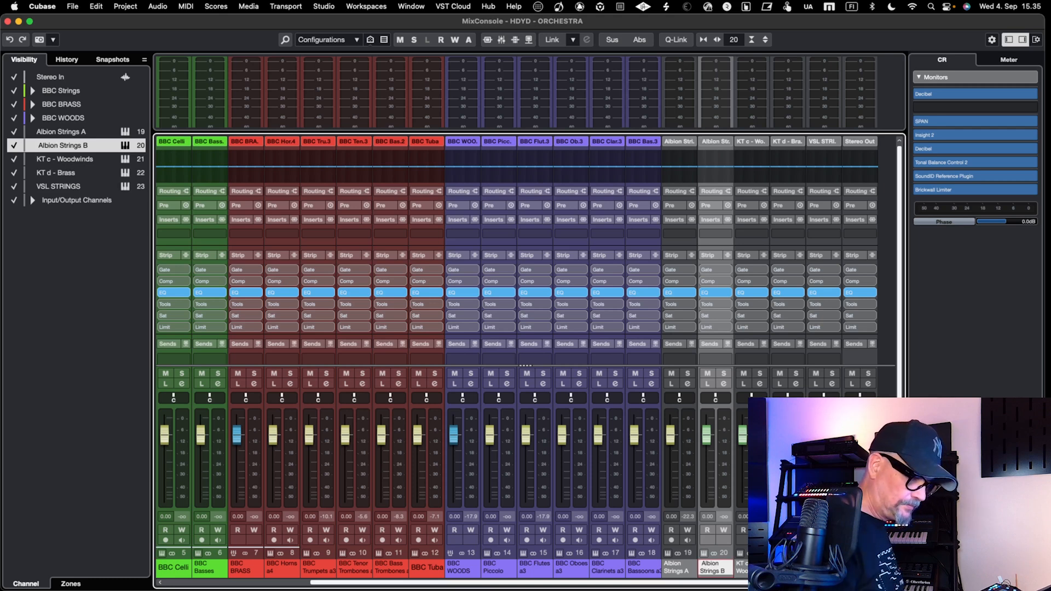
Rename the KT c - Woodwinds mixer channel to Albion Woodwinds
double_click(753, 568)
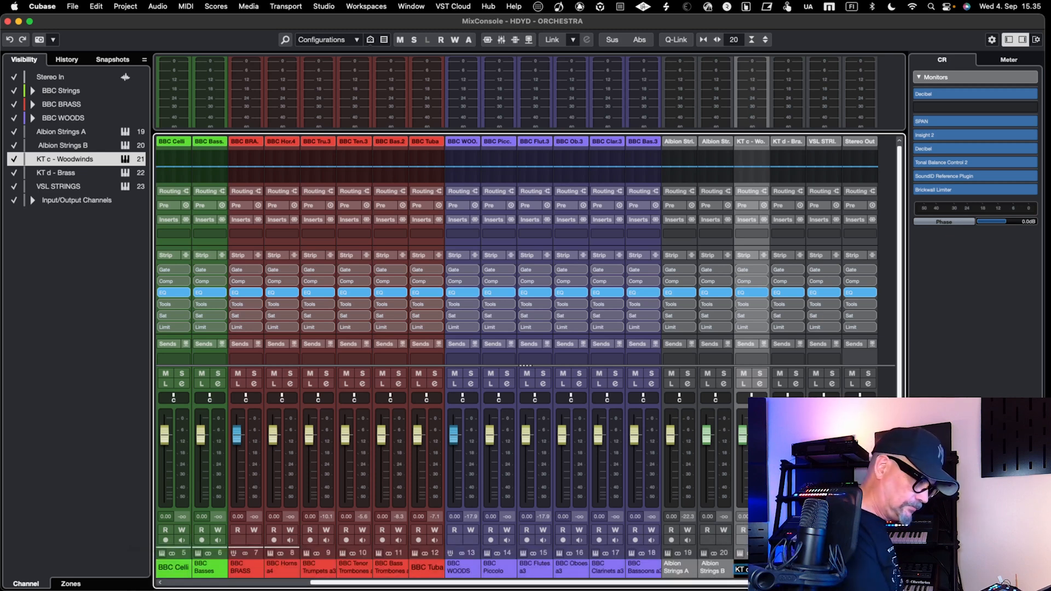
key(BackSpace)
key(BackSpace)
text(Albi)
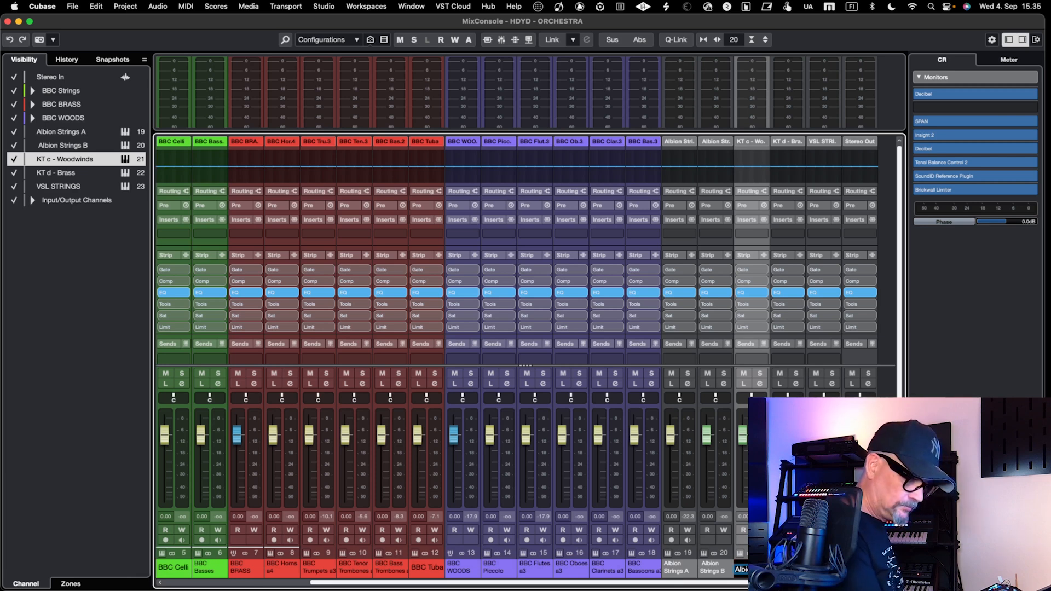
key(Return)
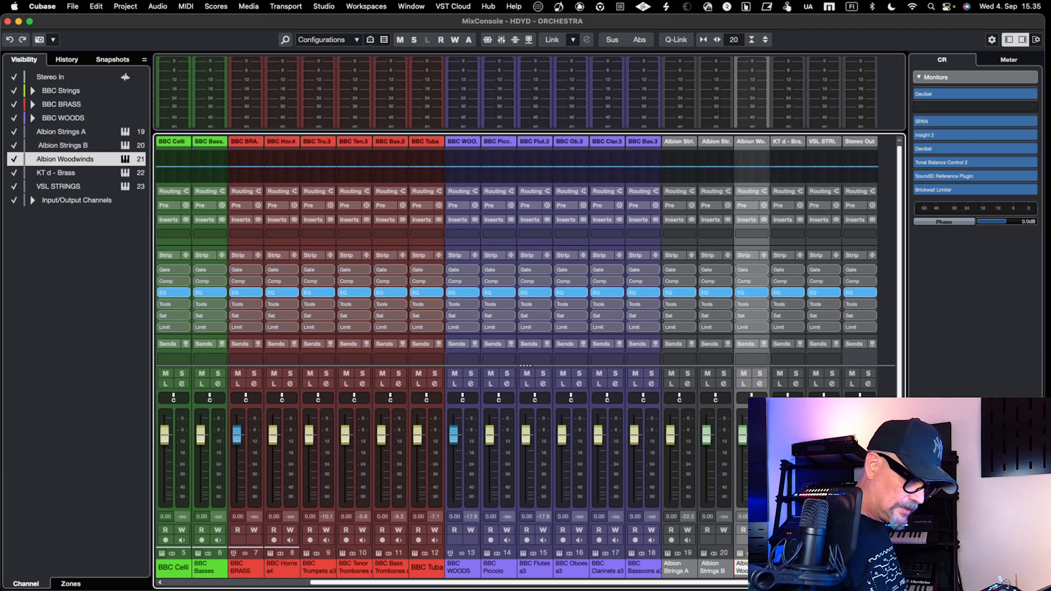
Rename the KT d - Brass mixer channel to Albion Brass and close the MixConsole
click(788, 567)
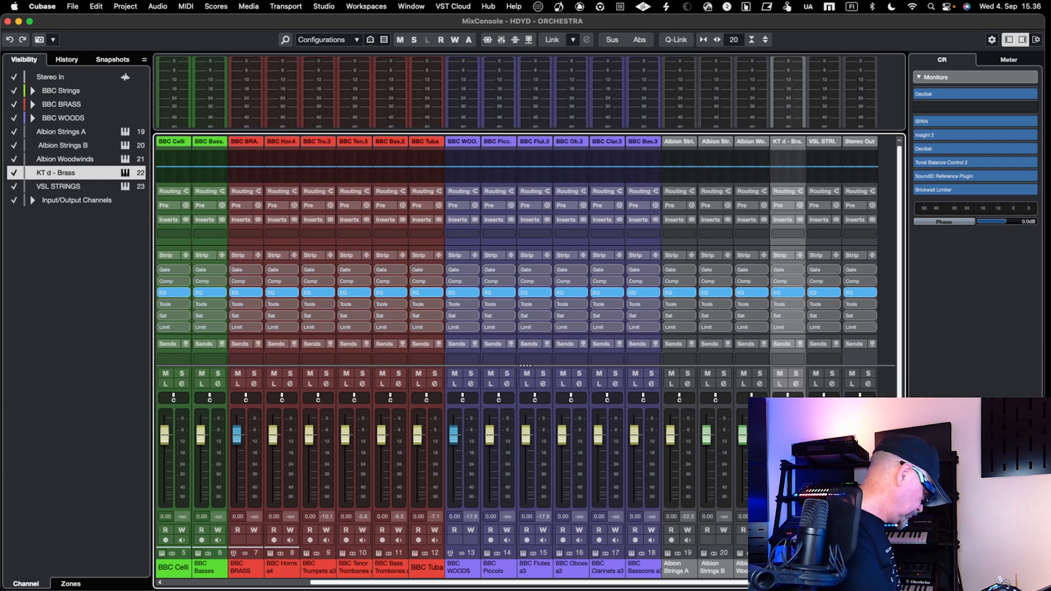
key(Return)
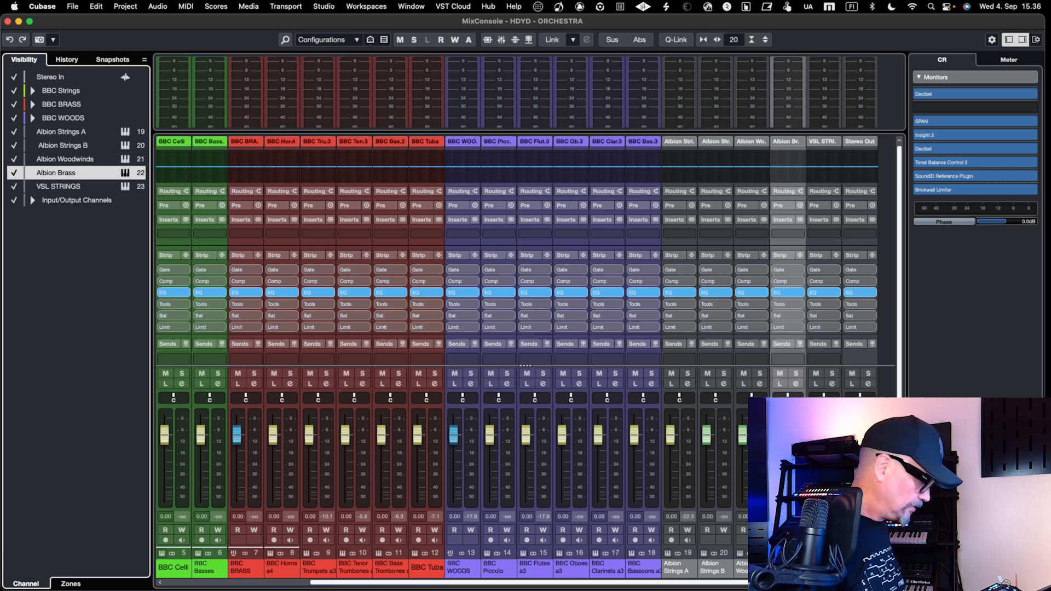
key(F3)
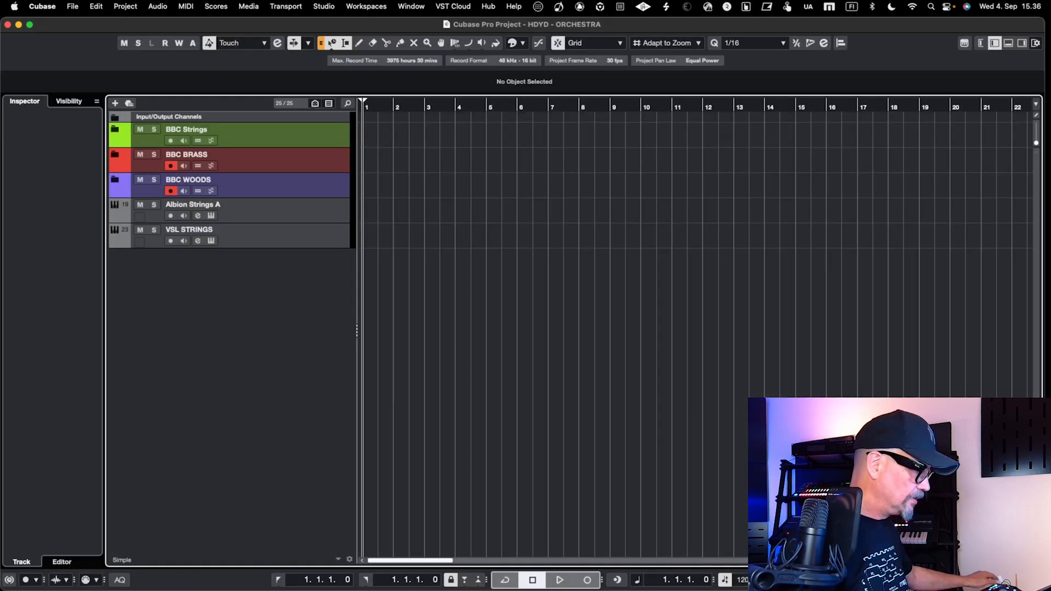
Open the Kontakt instrument of the Albion Strings A track to check which instrument responds, and close it
click(316, 213)
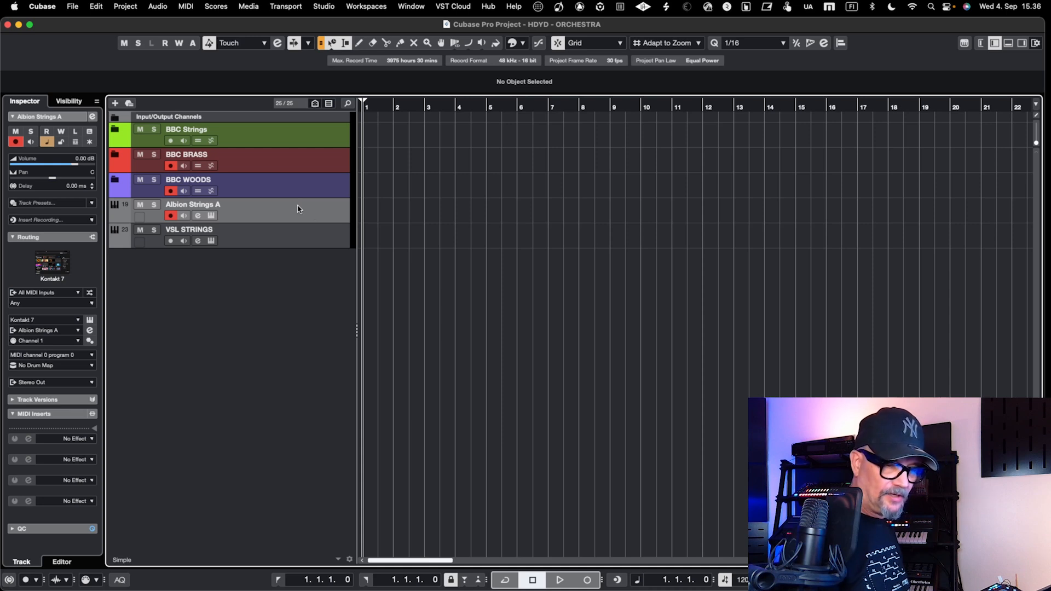
key(e)
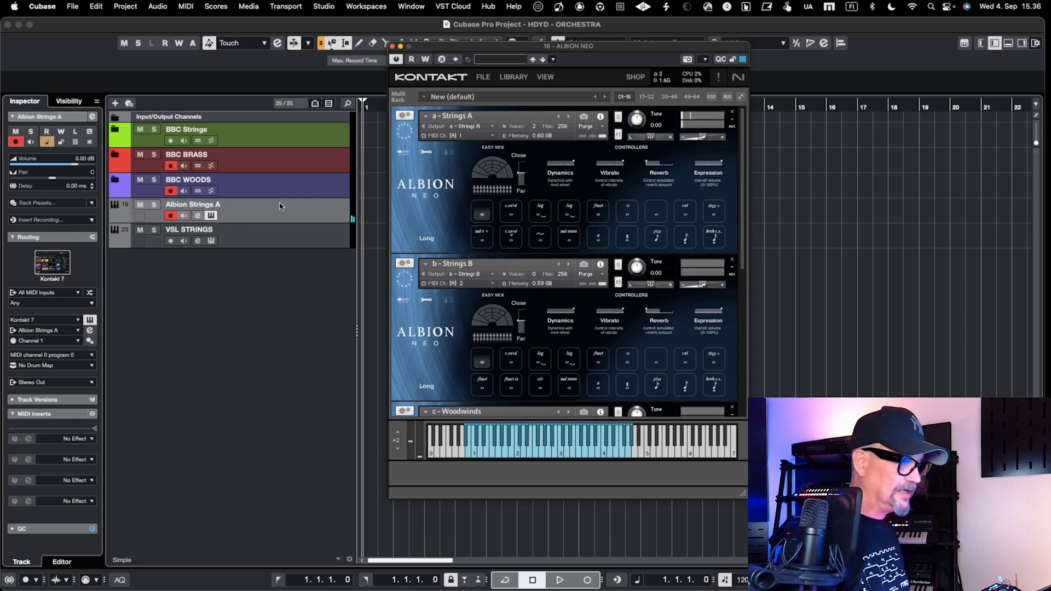
click(392, 47)
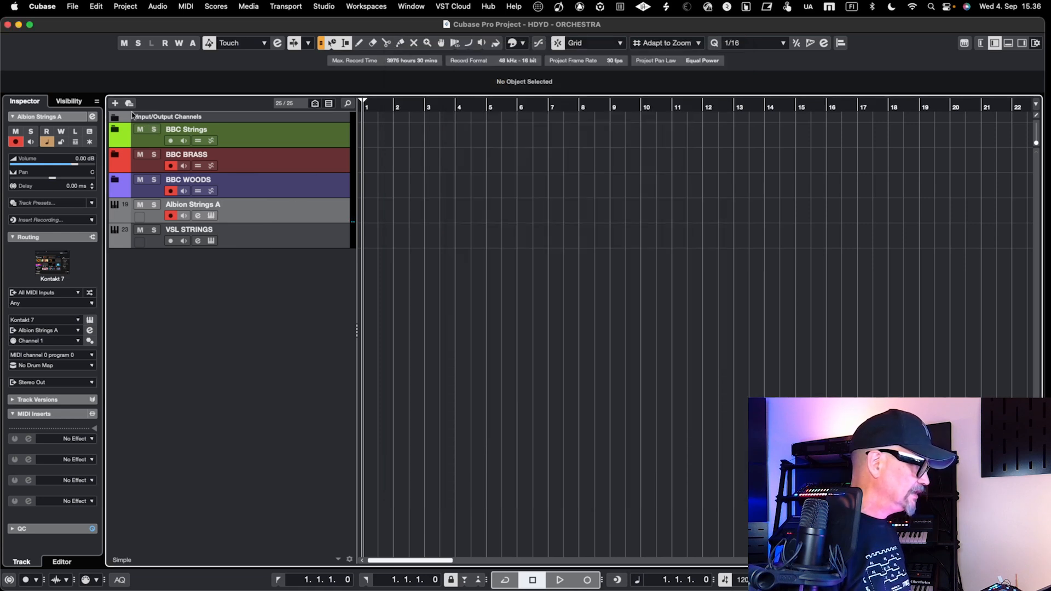
Add a MIDI track named Albion Strings B with its output routed to ALBION NEO on Channel 2
click(115, 103)
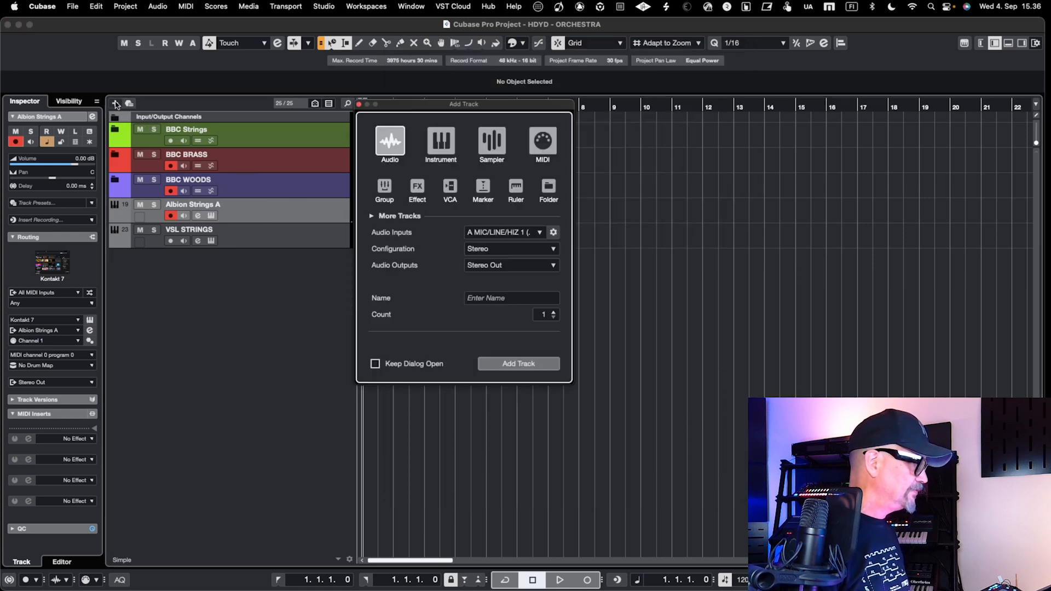
click(544, 141)
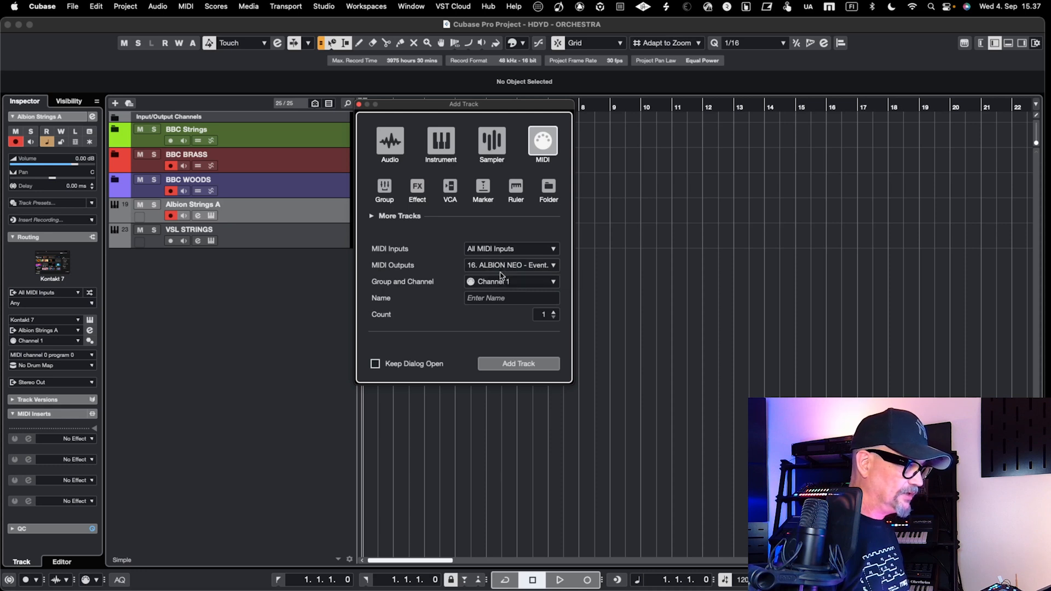
click(529, 281)
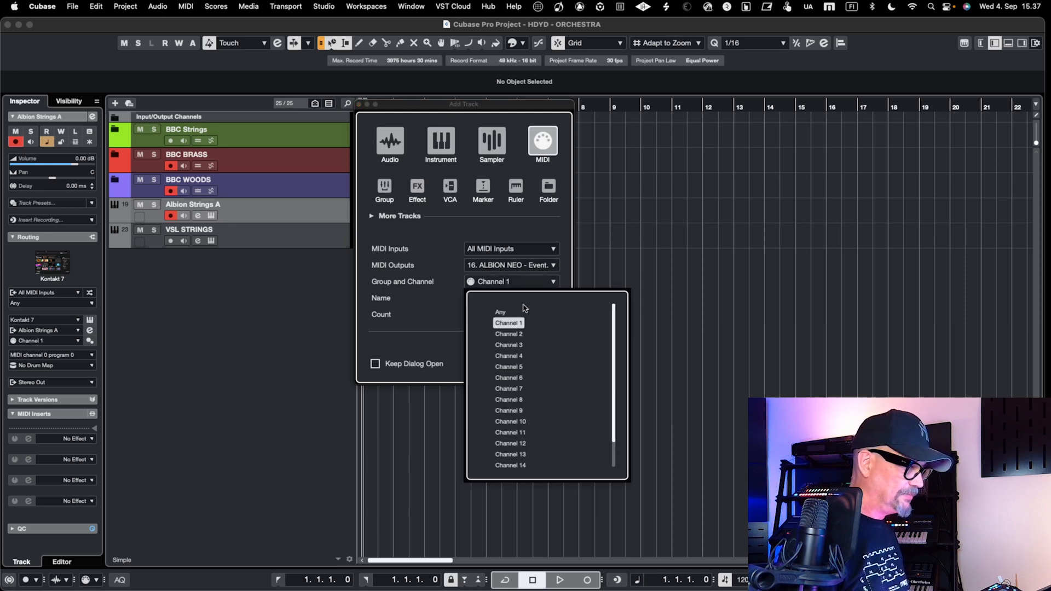
click(519, 335)
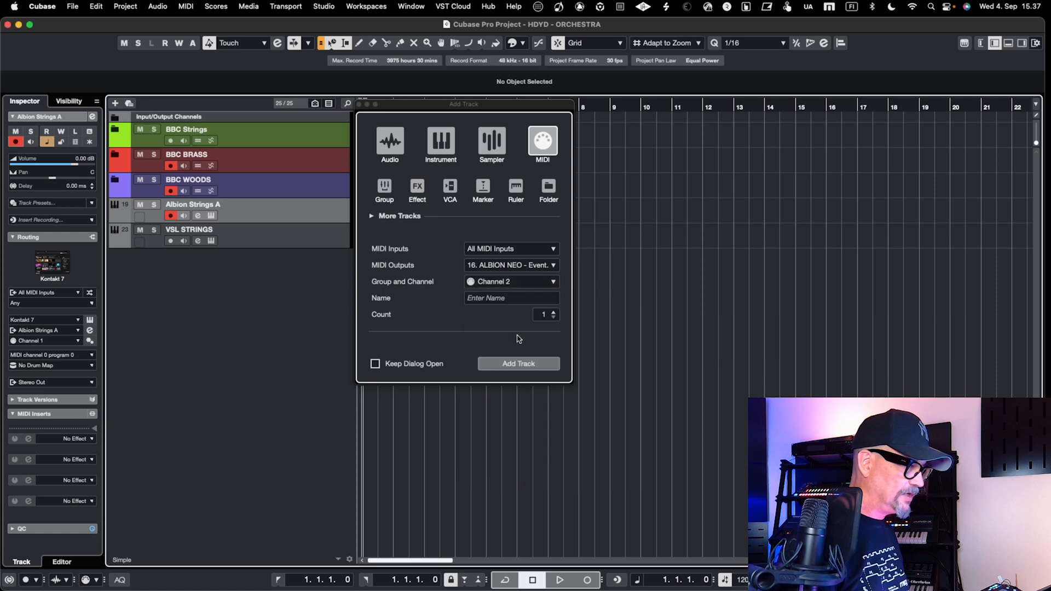
click(489, 300)
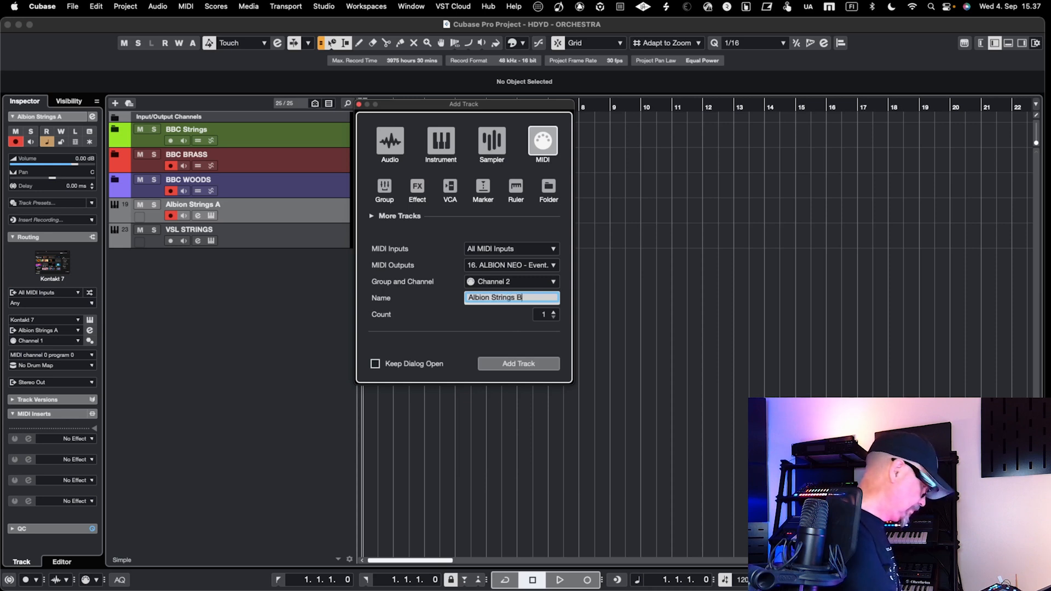
key(Return)
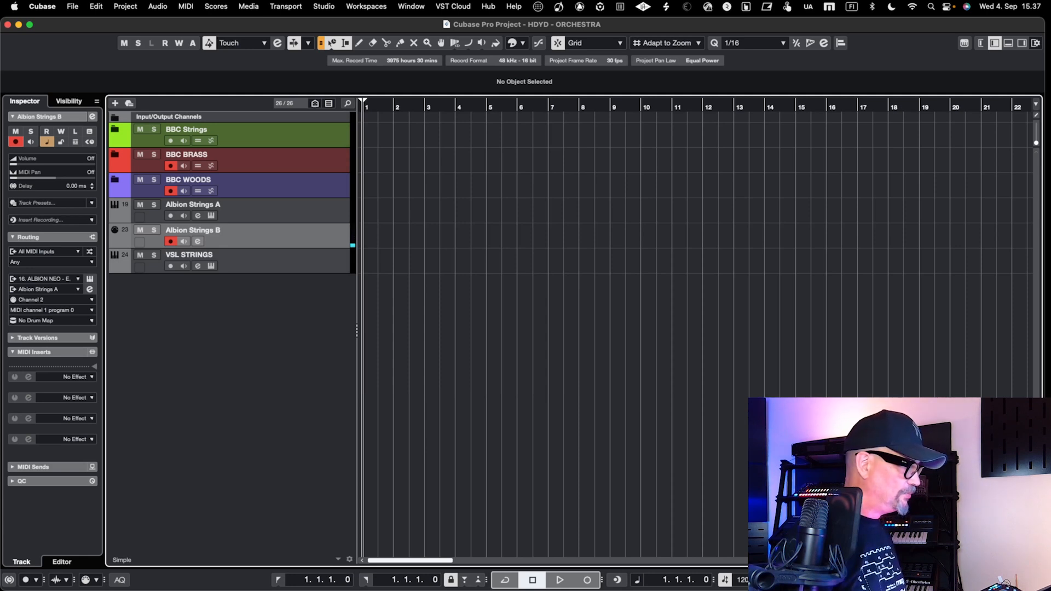
Check the Albion Strings B track's signal in the Kontakt window and in the MixConsole, and close both
key(e)
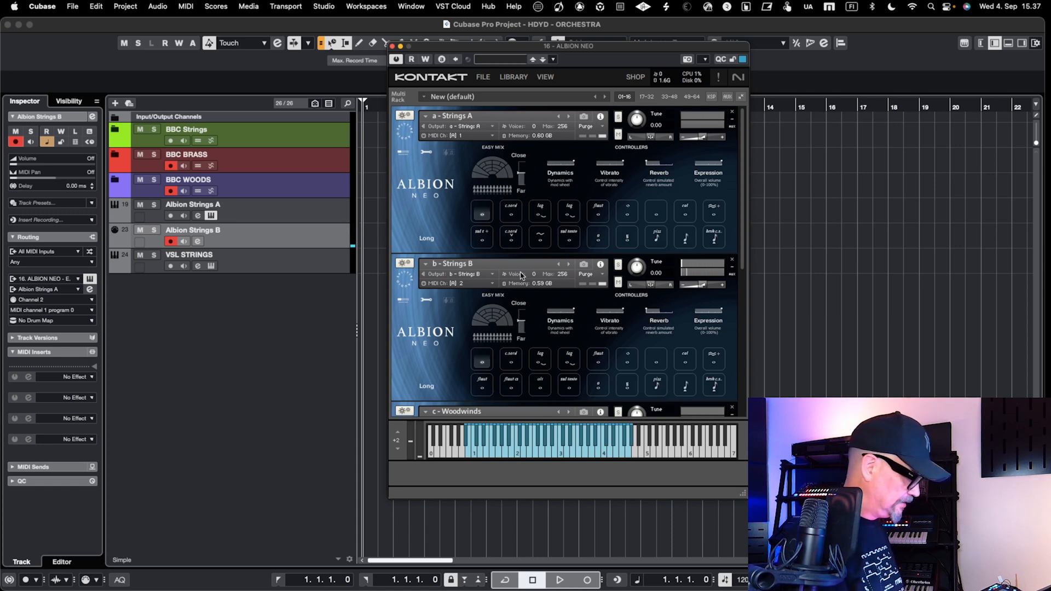
key(F3)
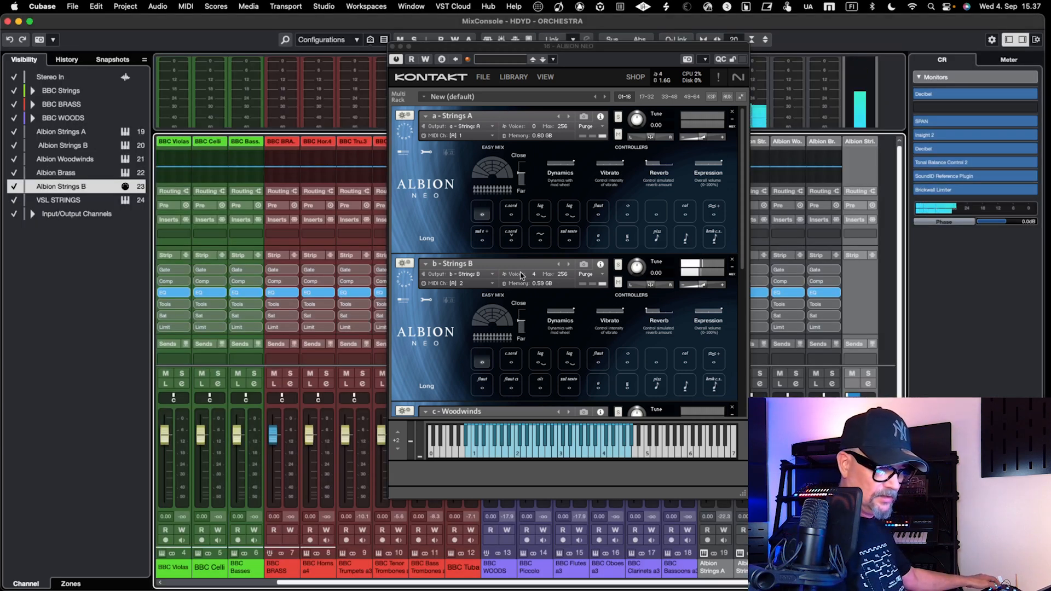
key(F3)
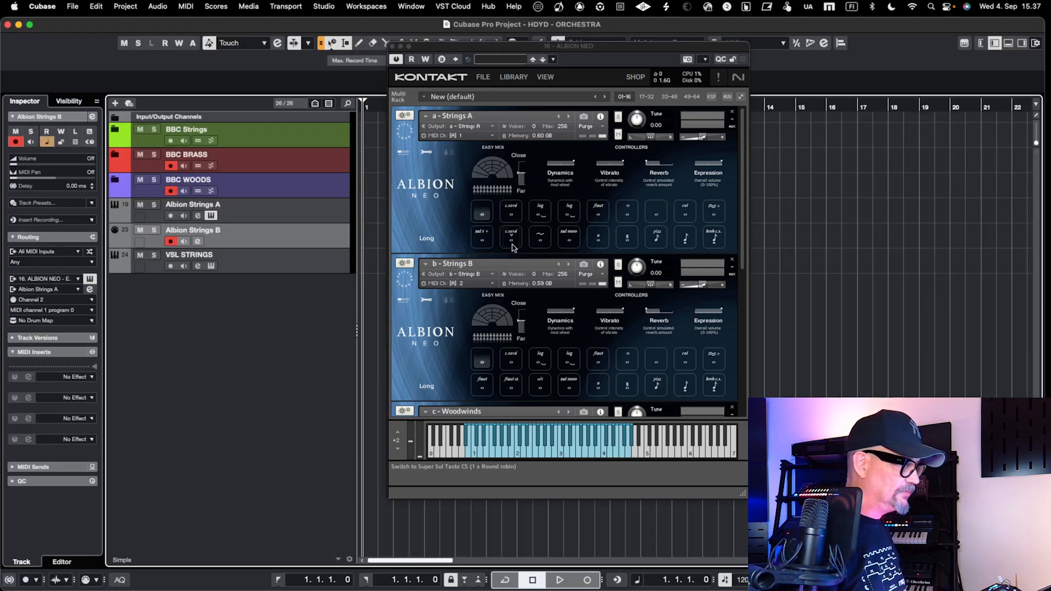
click(392, 46)
Add a MIDI track named Albion Woods routed to ALBION NEO on Channel 3, and place it below Albion Strings B
click(315, 216)
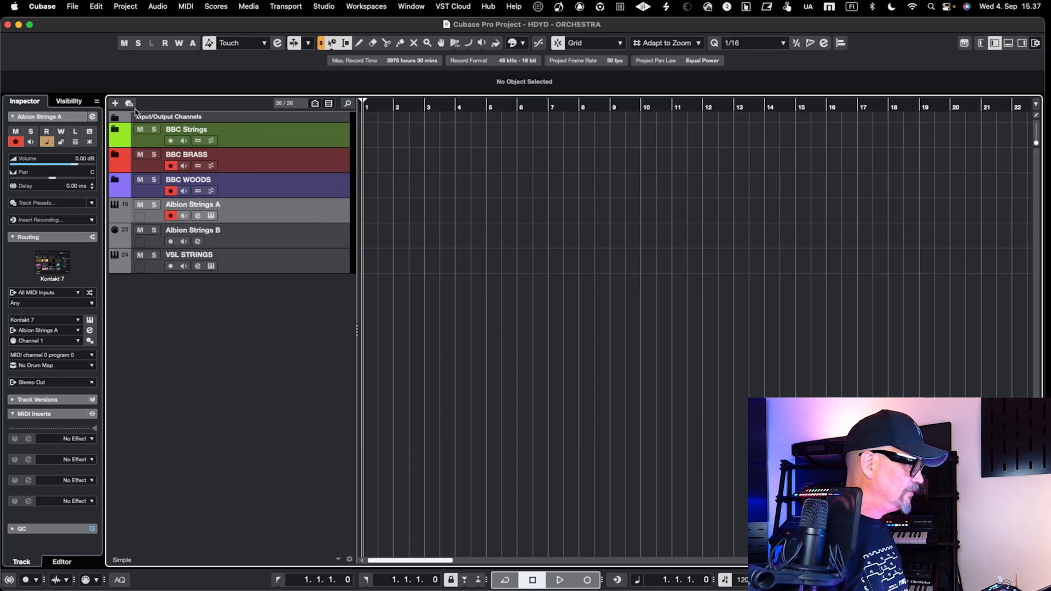
click(115, 104)
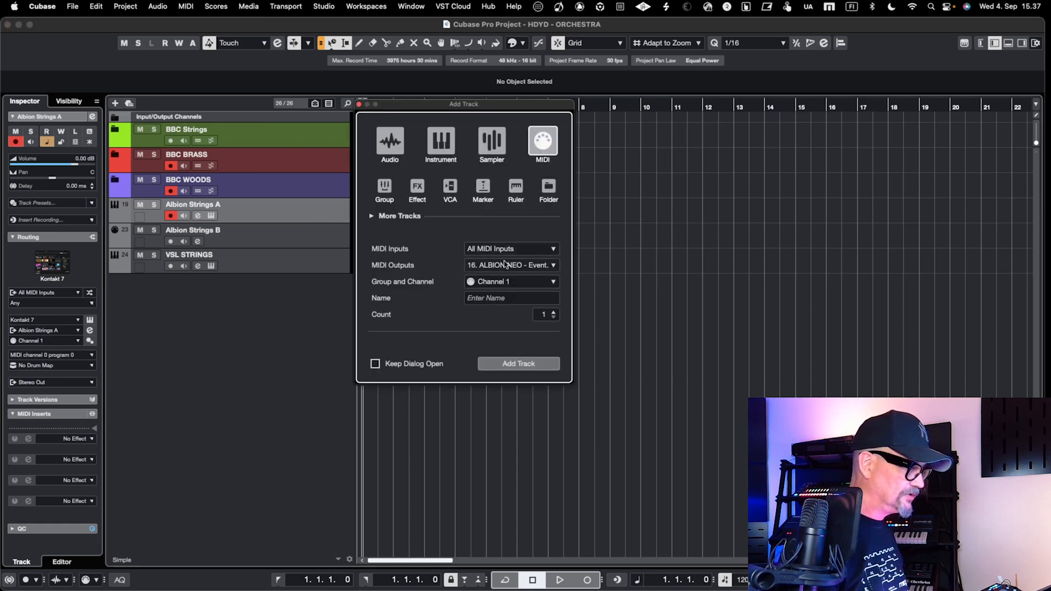
click(505, 285)
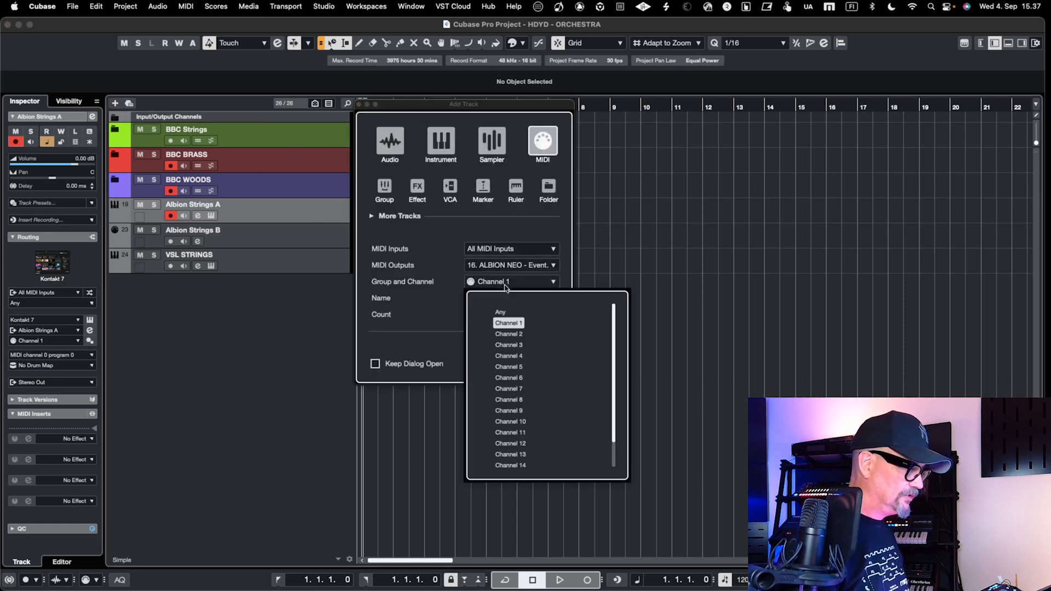
click(514, 345)
click(515, 299)
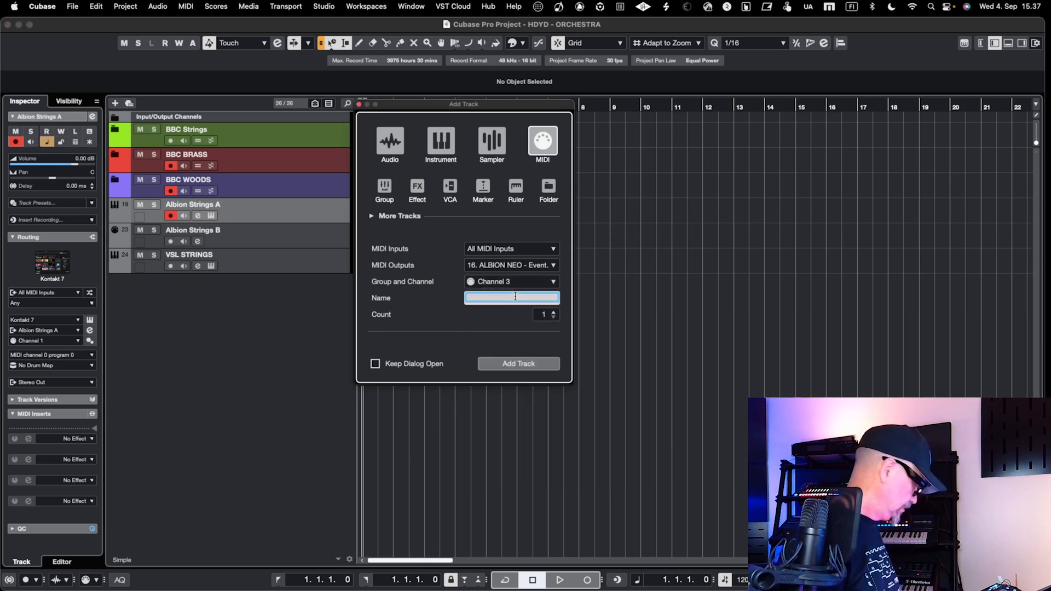
text(Albion Woods)
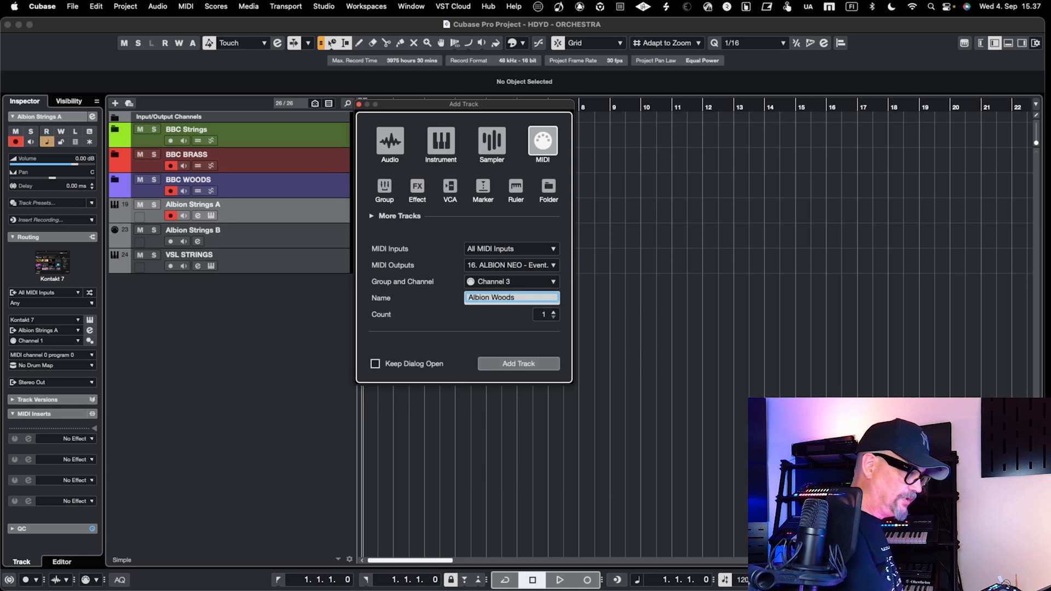
key(Return)
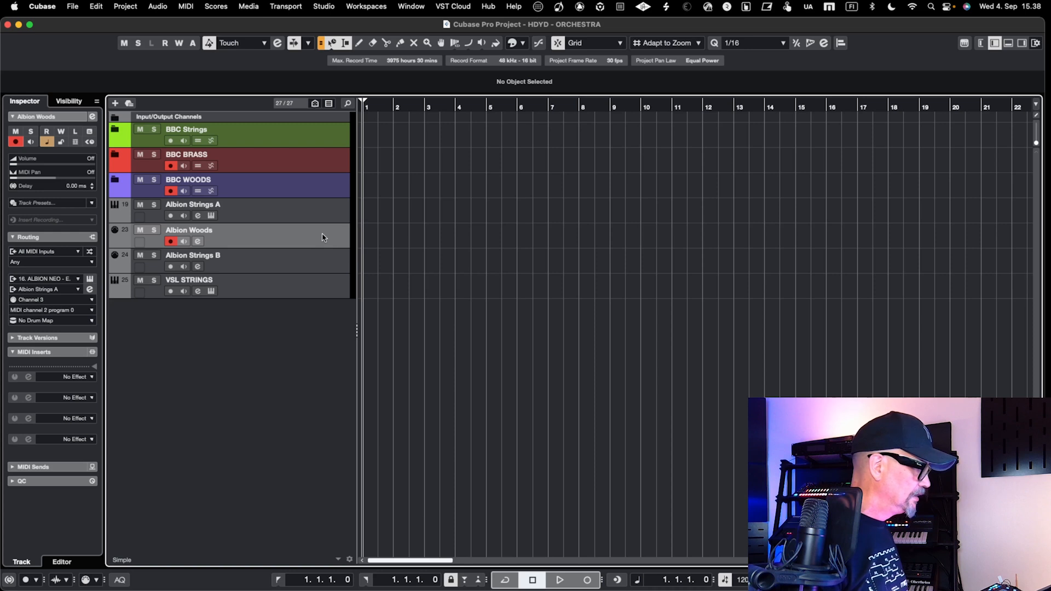
drag(323, 236, 327, 265)
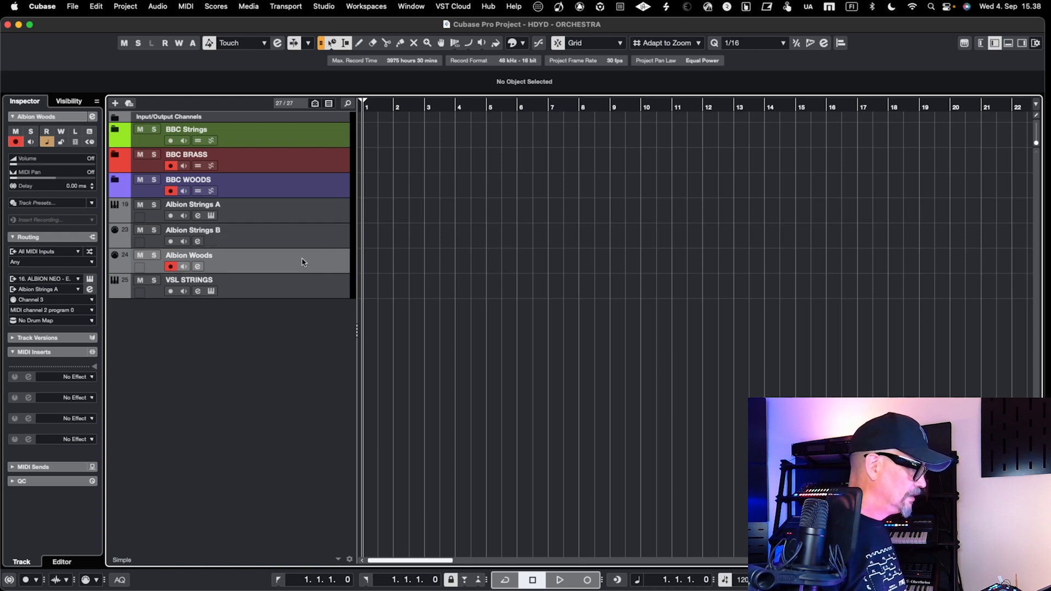
Add a MIDI track named Albion Brass routed to ALBION NEO on Channel 4, and place it below Albion Woods
click(310, 208)
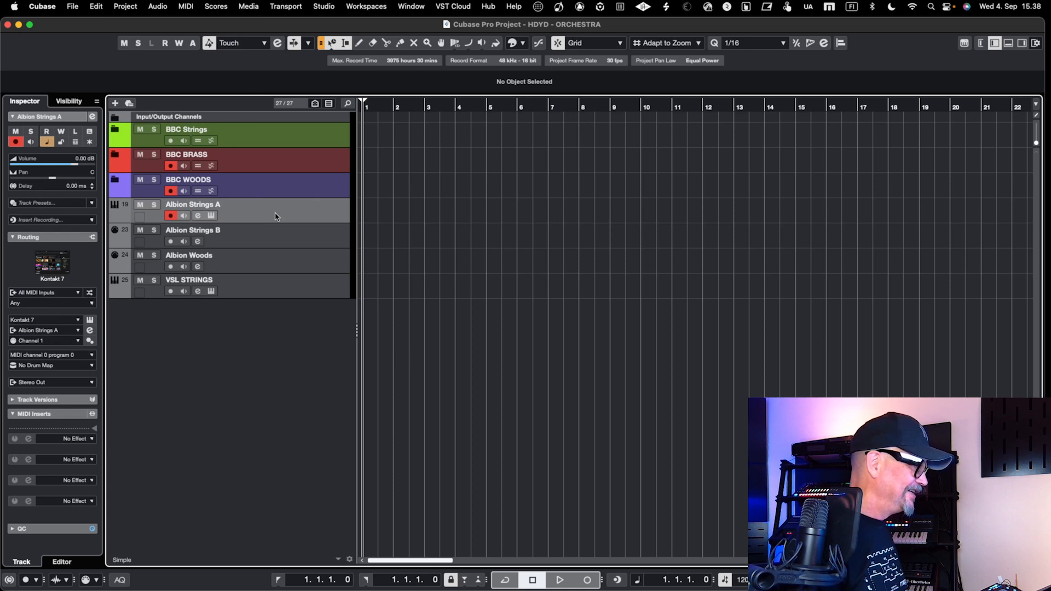
click(115, 102)
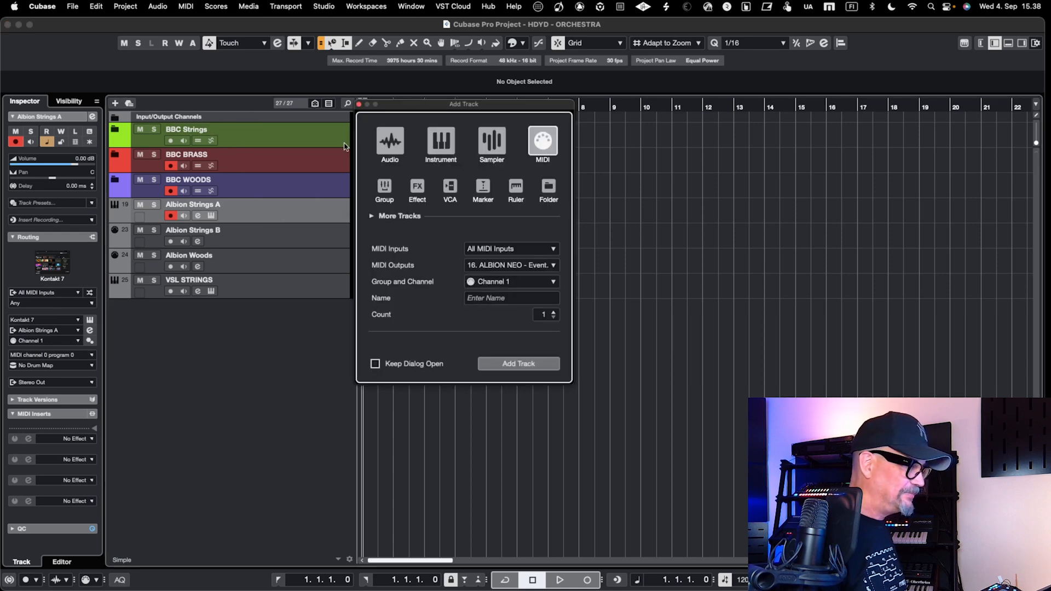
click(495, 284)
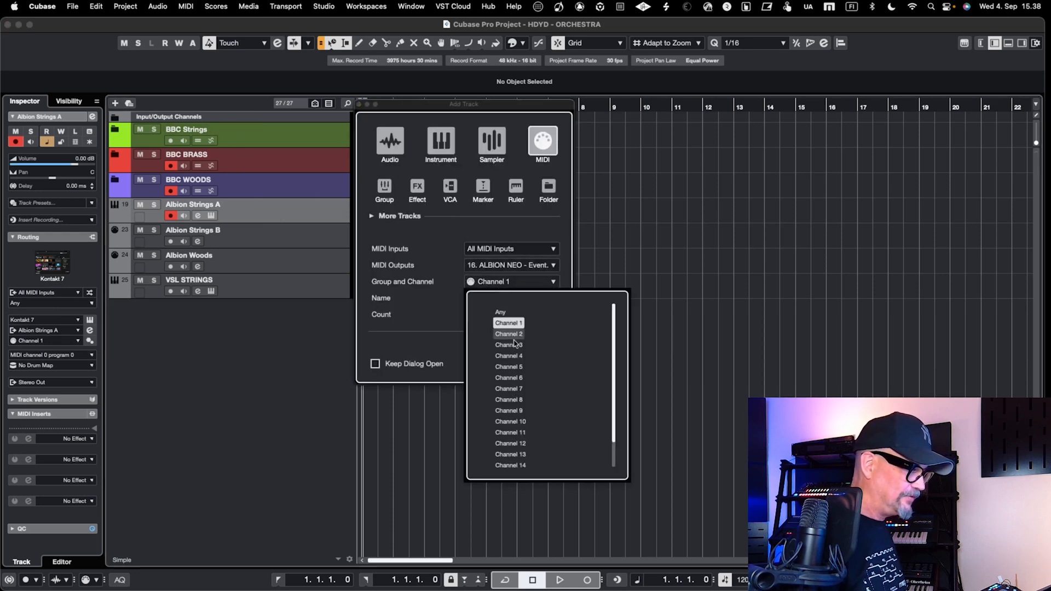
click(519, 356)
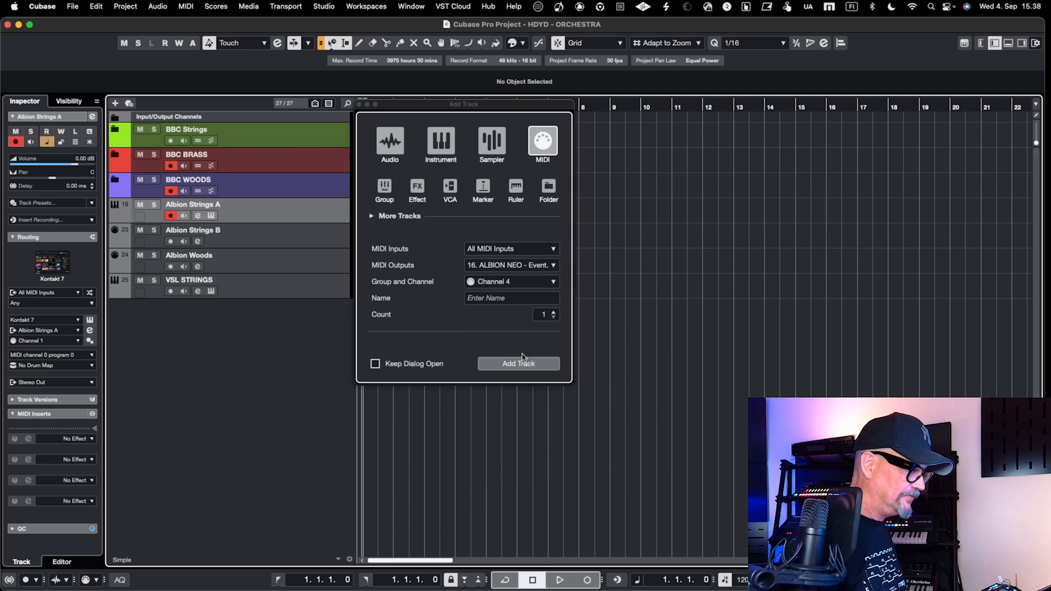
click(522, 299)
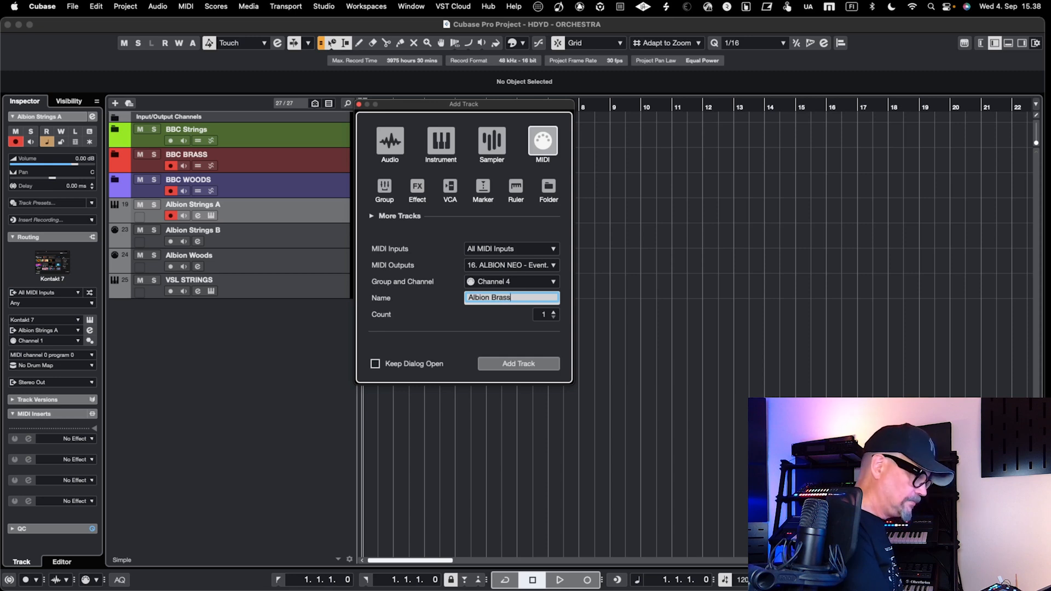
key(Return)
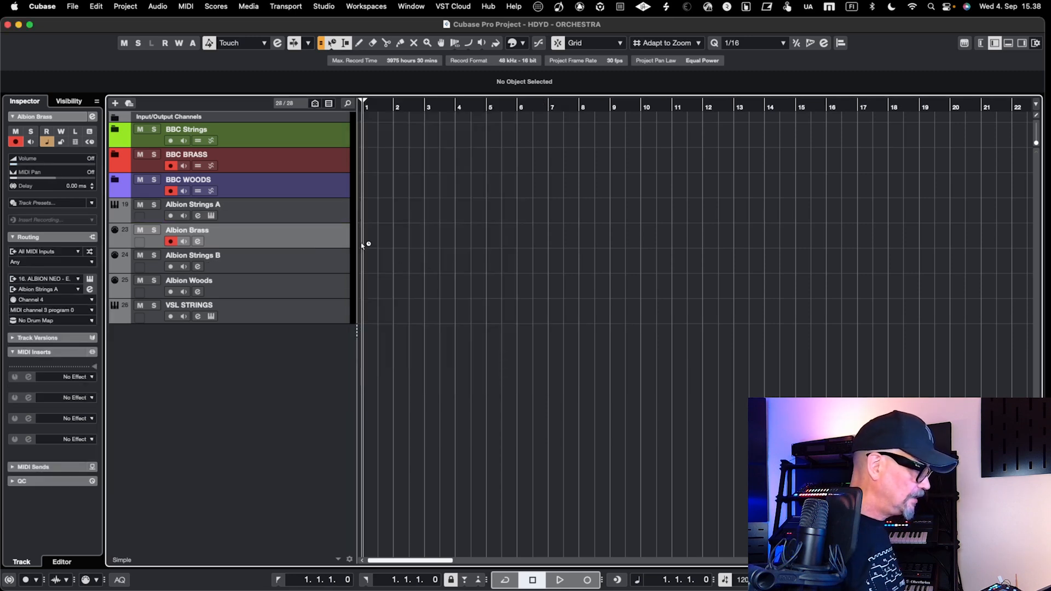
drag(324, 231, 326, 290)
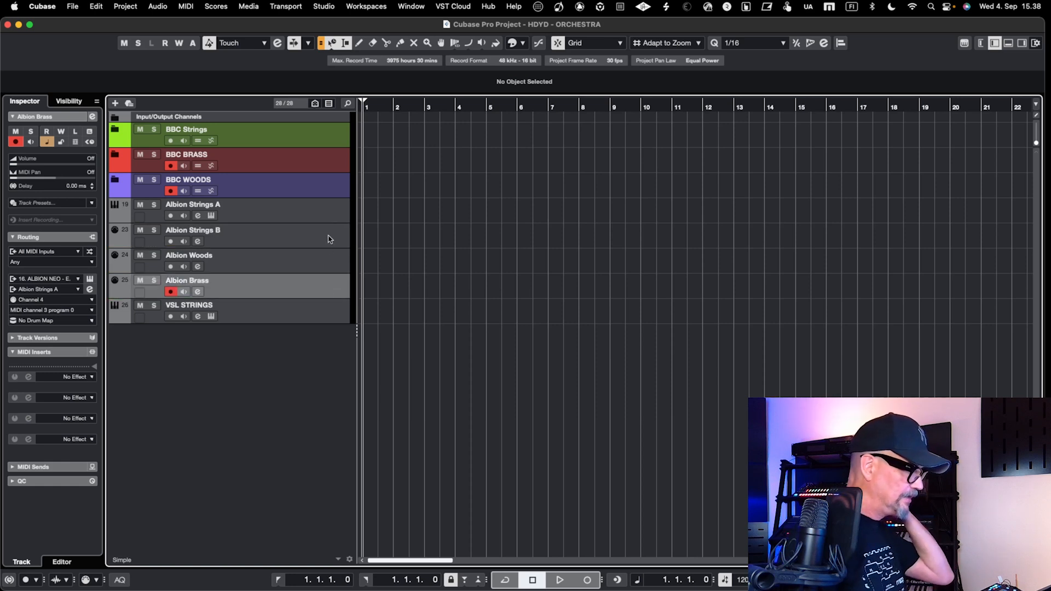
Check in the Kontakt window that the Albion Brass track drives the d - Brass instrument, and close the window
click(332, 213)
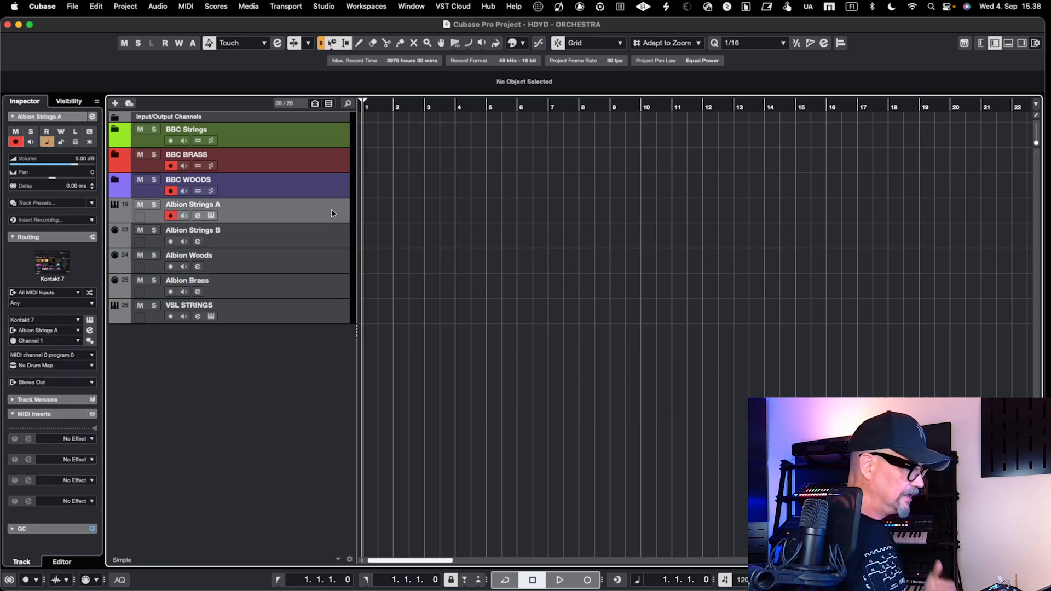
click(329, 284)
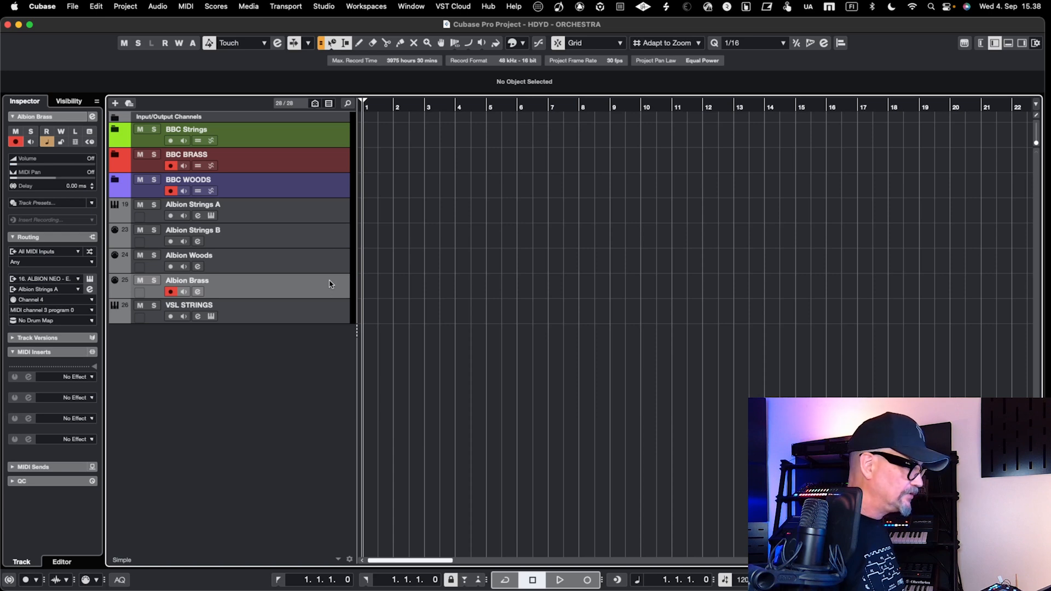
key(e)
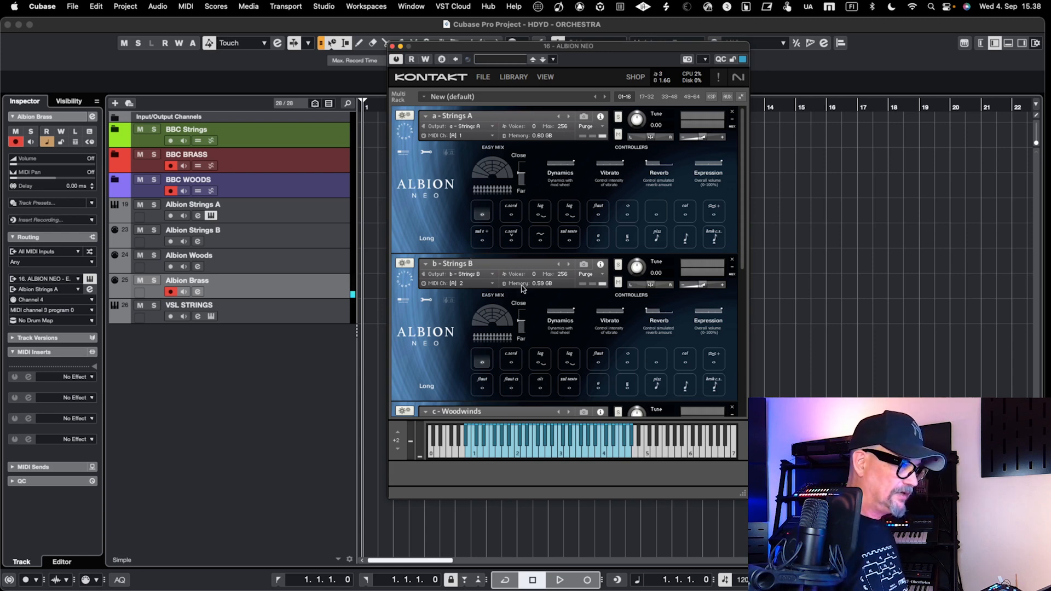
scroll(524, 289, down, 5)
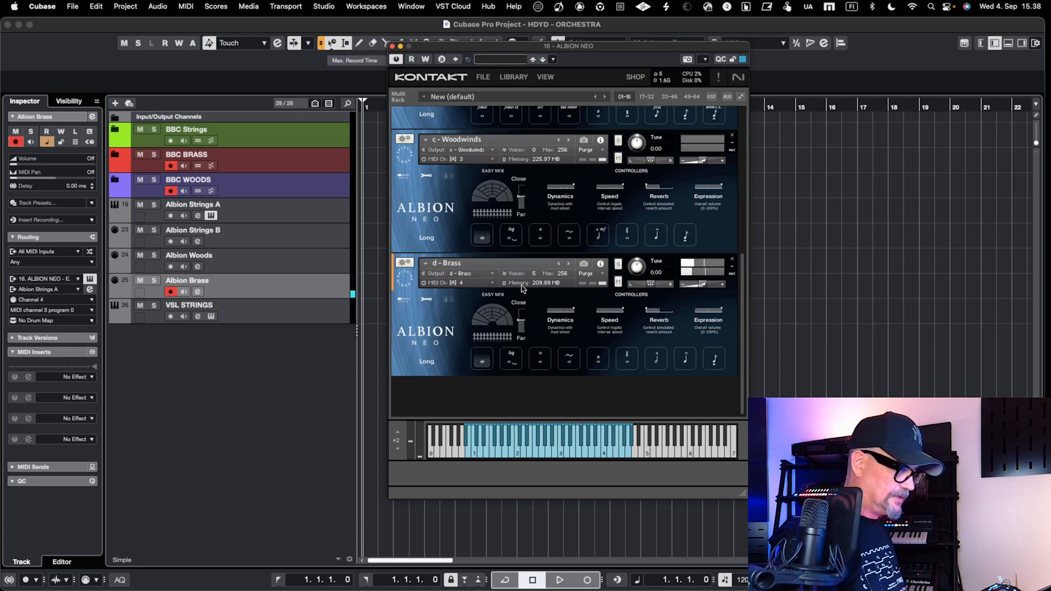
key(Up)
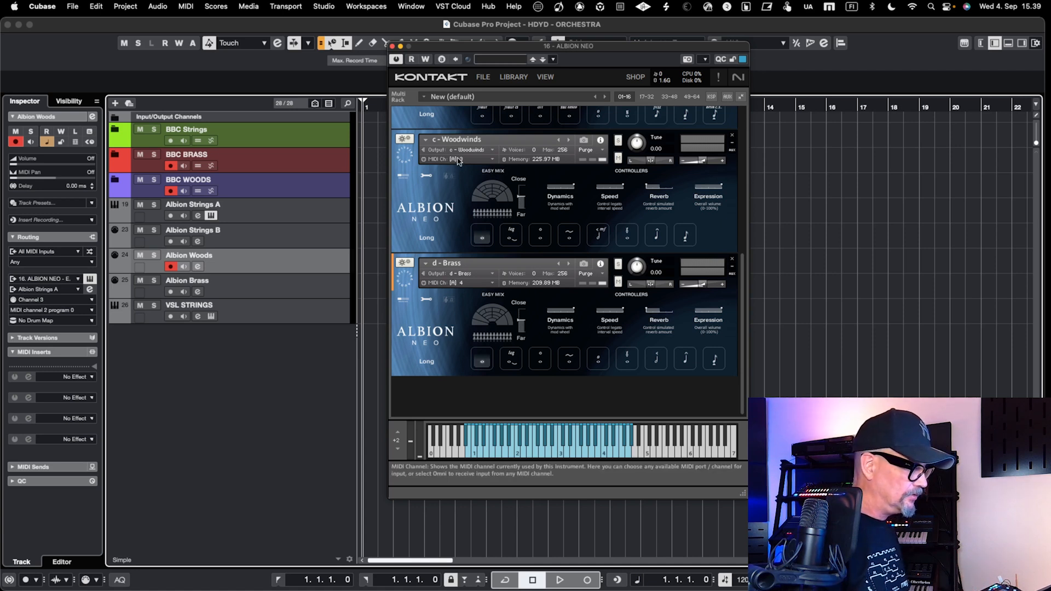
key(super+w)
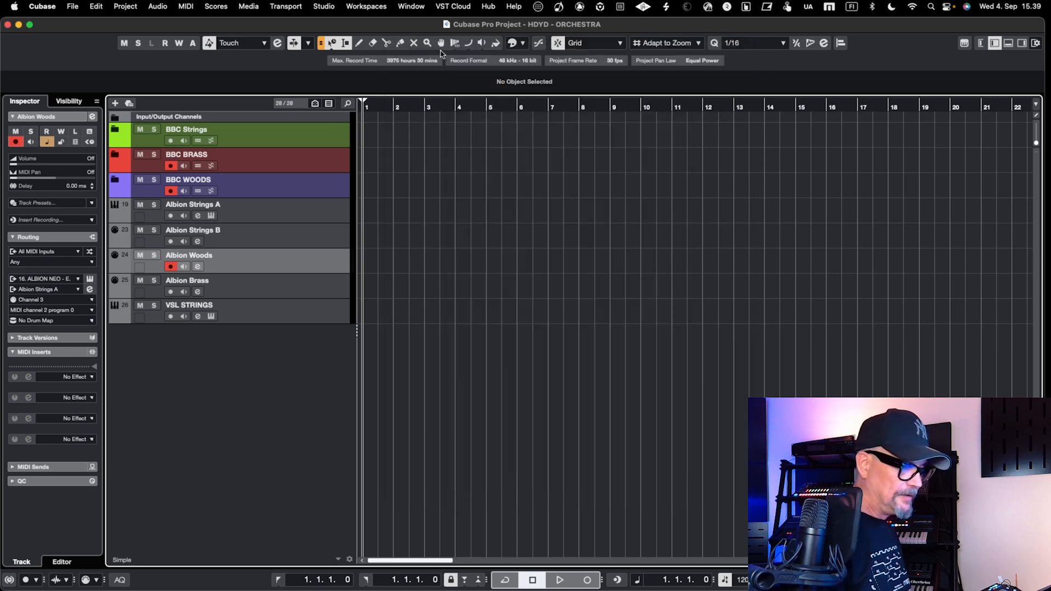
click(317, 212)
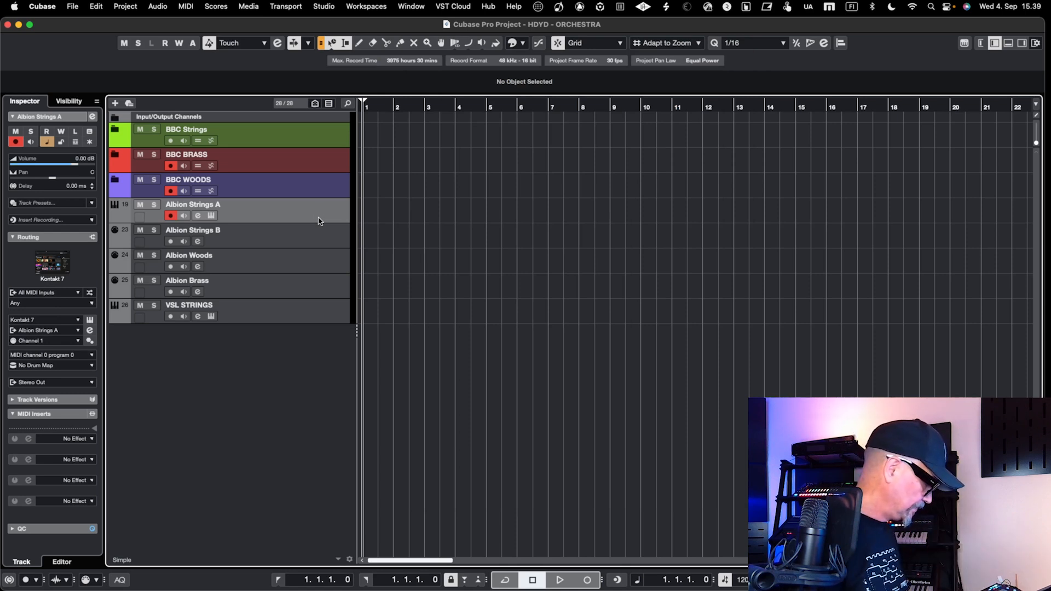
shift+click(310, 287)
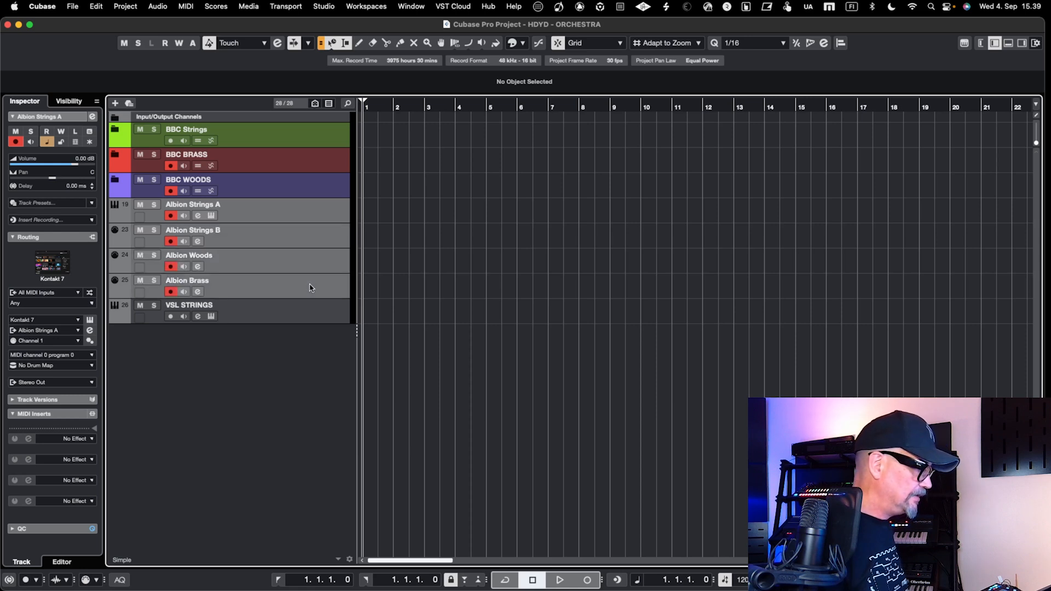
right_click(310, 288)
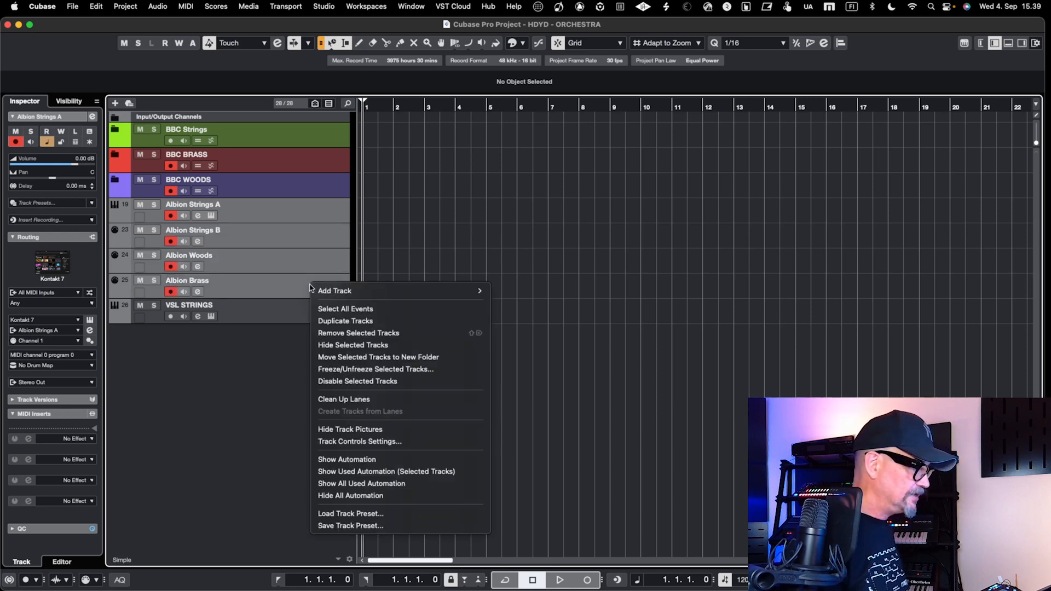
mouse_move(338, 290)
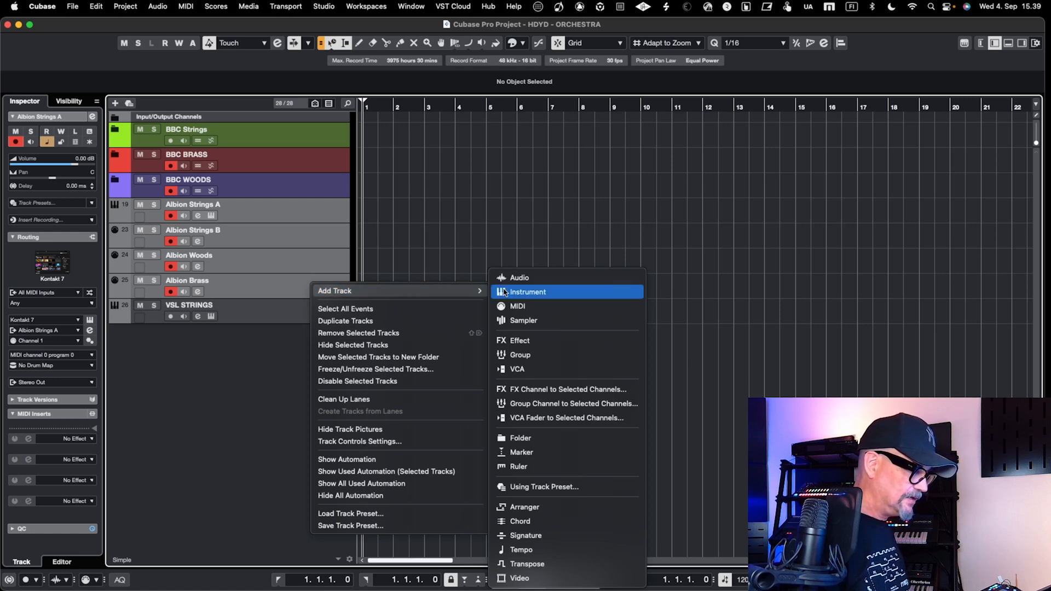
click(535, 357)
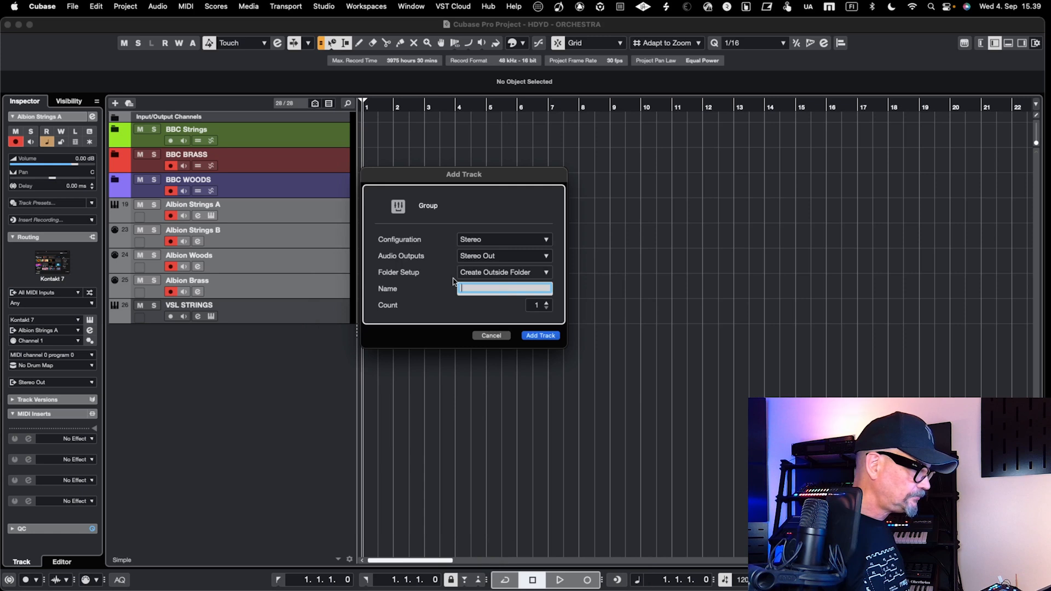
click(478, 240)
click(423, 240)
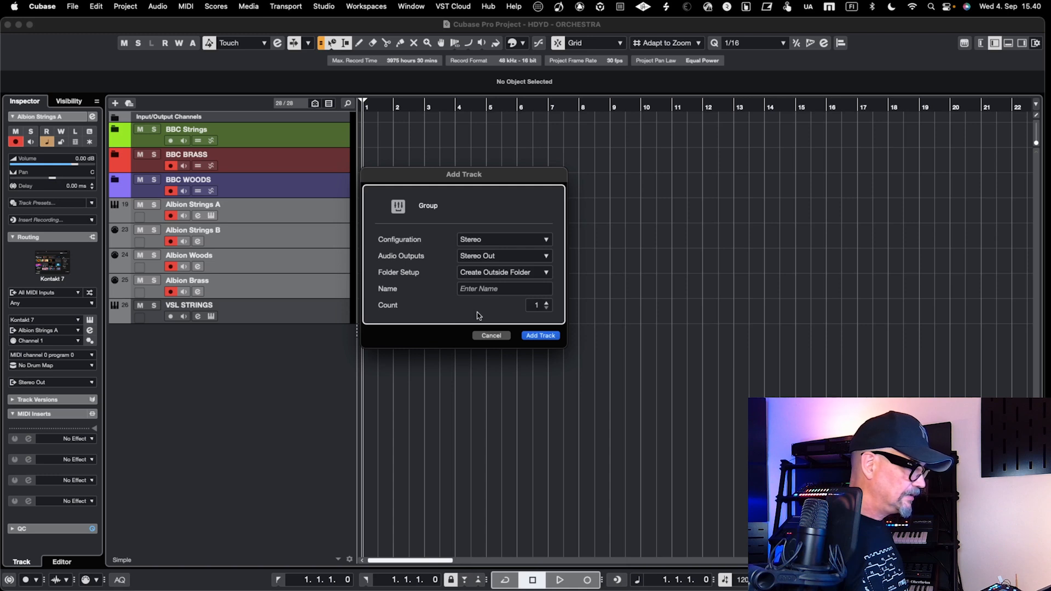
click(491, 335)
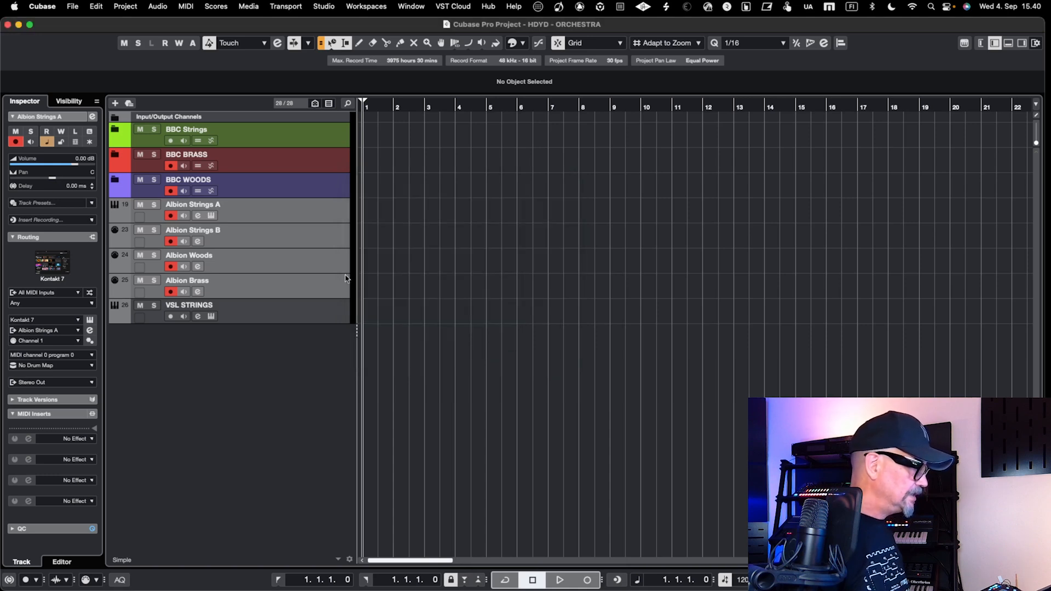
Add a folder track named ALBION NEO
click(115, 103)
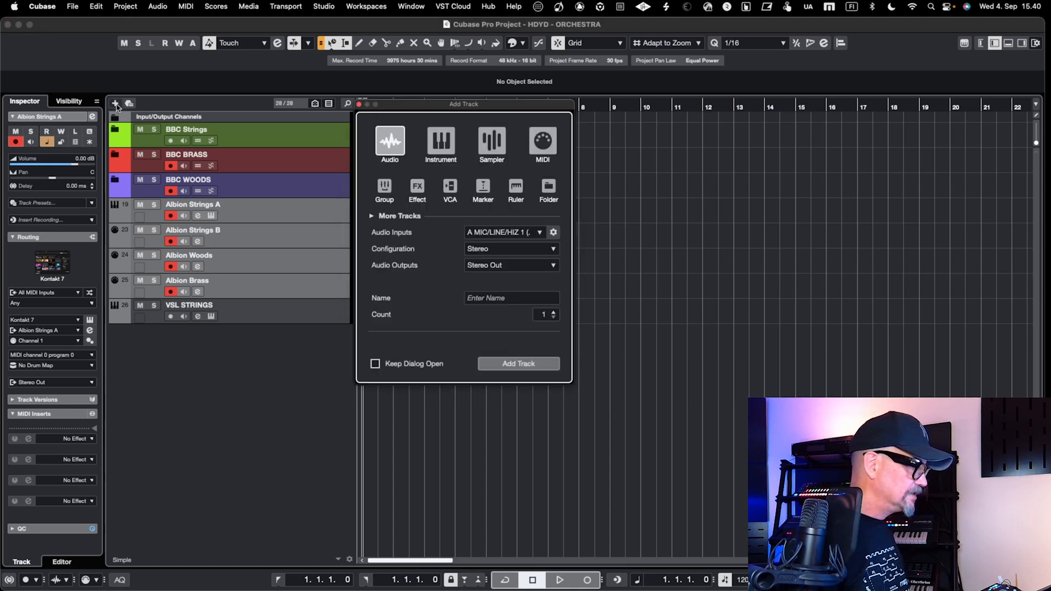
click(546, 190)
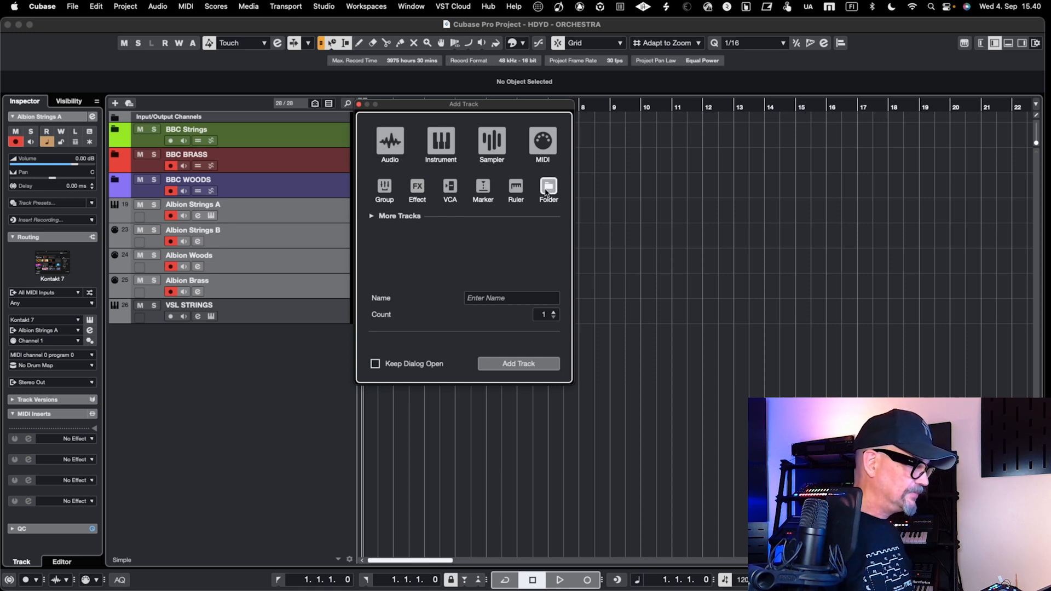
click(494, 296)
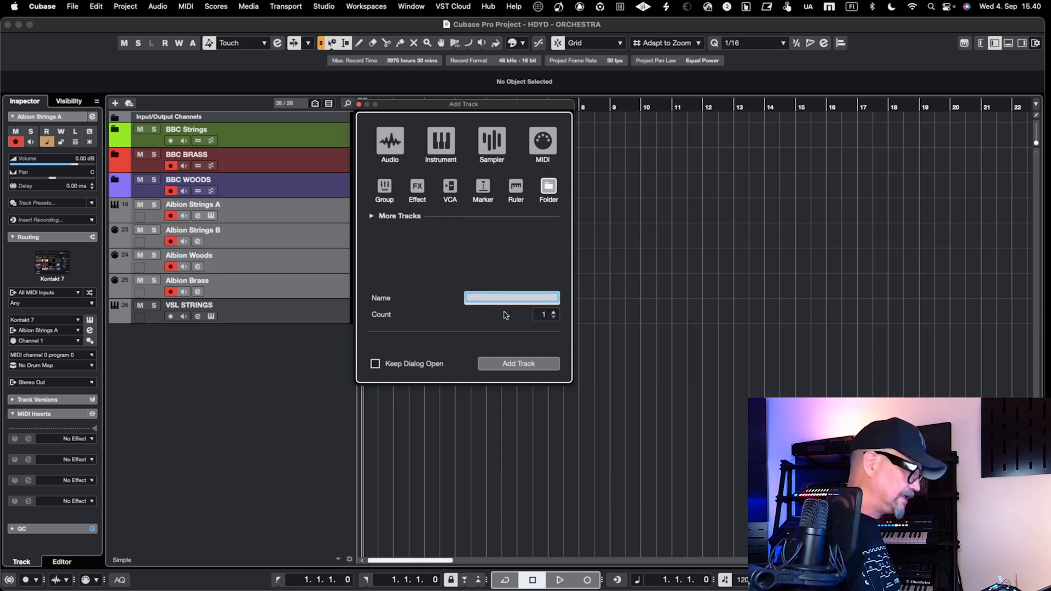
text(ALBION NEO)
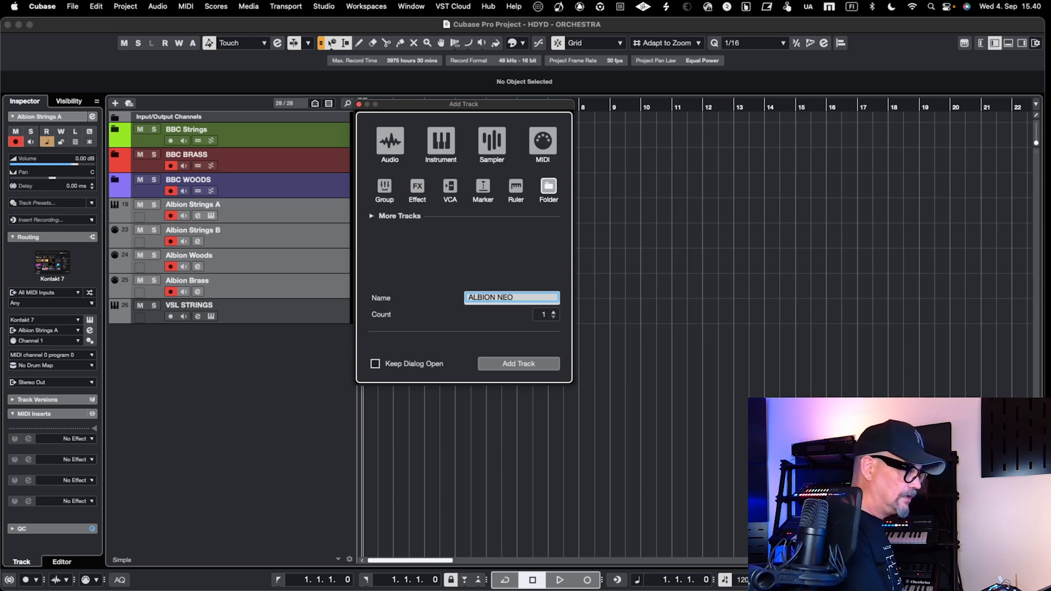
key(Return)
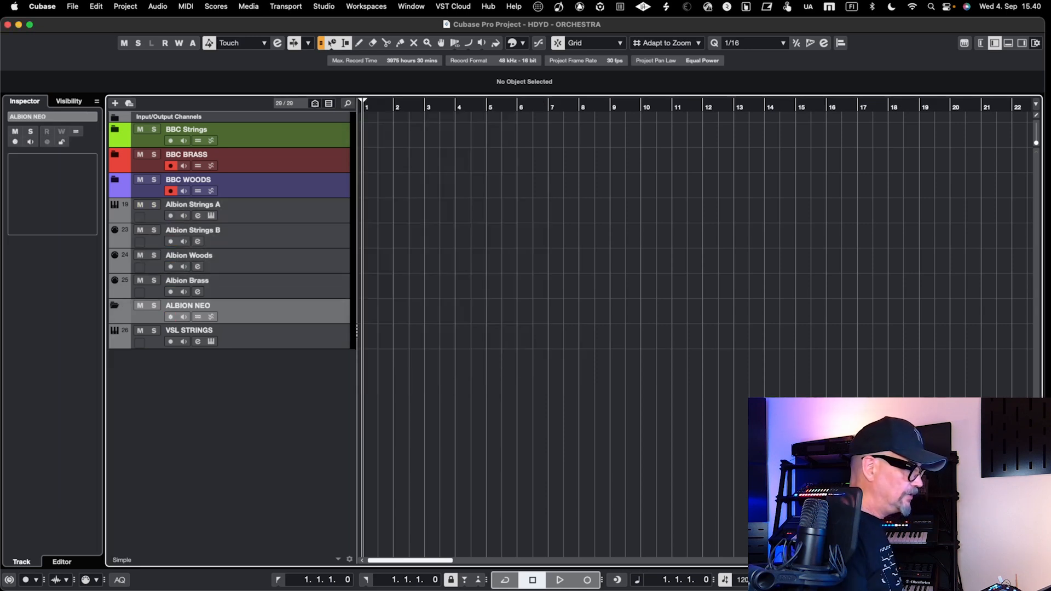
Move the four Albion tracks together so that they sit directly below the ALBION NEO folder track
click(327, 215)
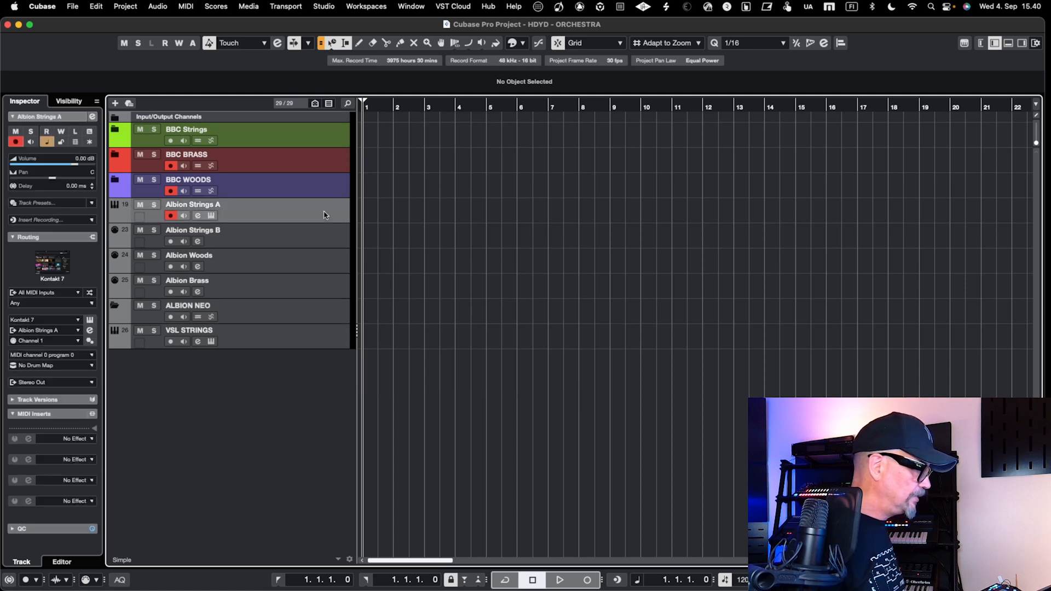
shift+click(315, 290)
drag(297, 216, 311, 315)
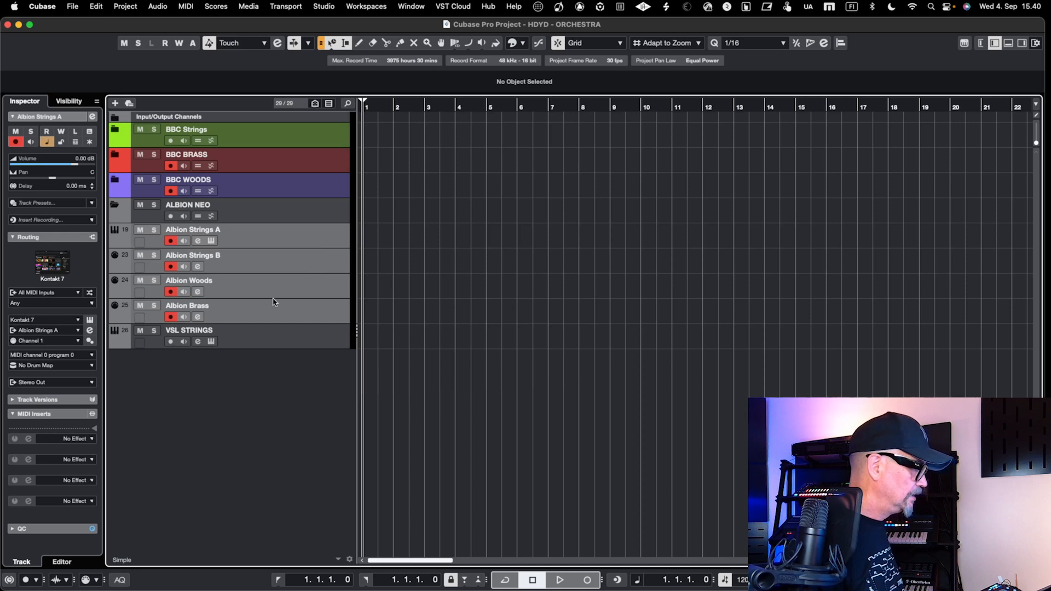
Put Albion Strings A, Albion Strings B, Albion Woods and Albion Brass one by one into the ALBION NEO folder
click(269, 239)
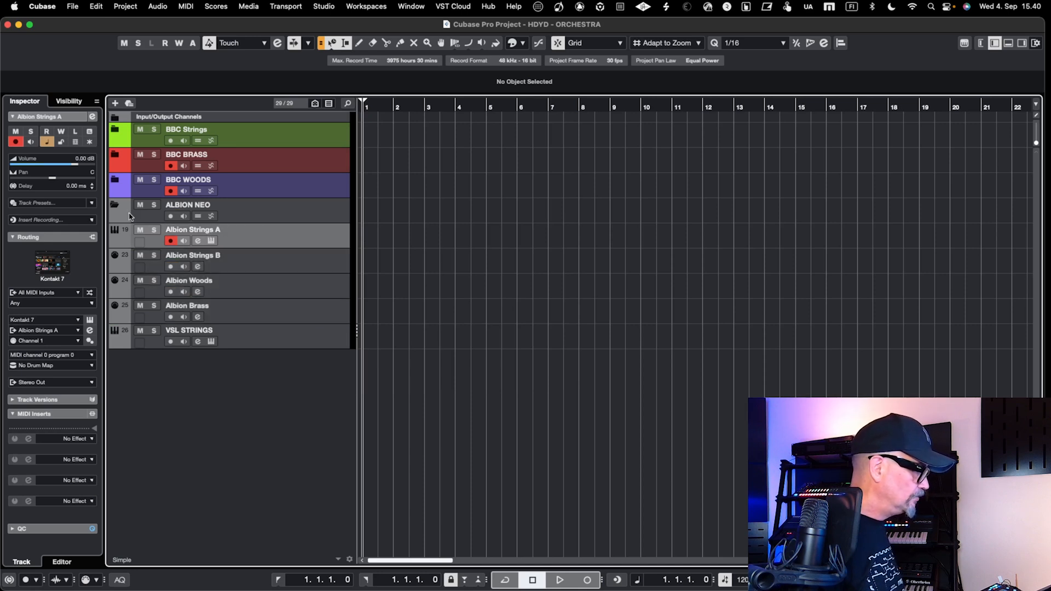
drag(294, 241, 314, 218)
click(296, 259)
drag(295, 260, 297, 224)
drag(277, 294, 300, 223)
click(271, 313)
drag(271, 312, 267, 218)
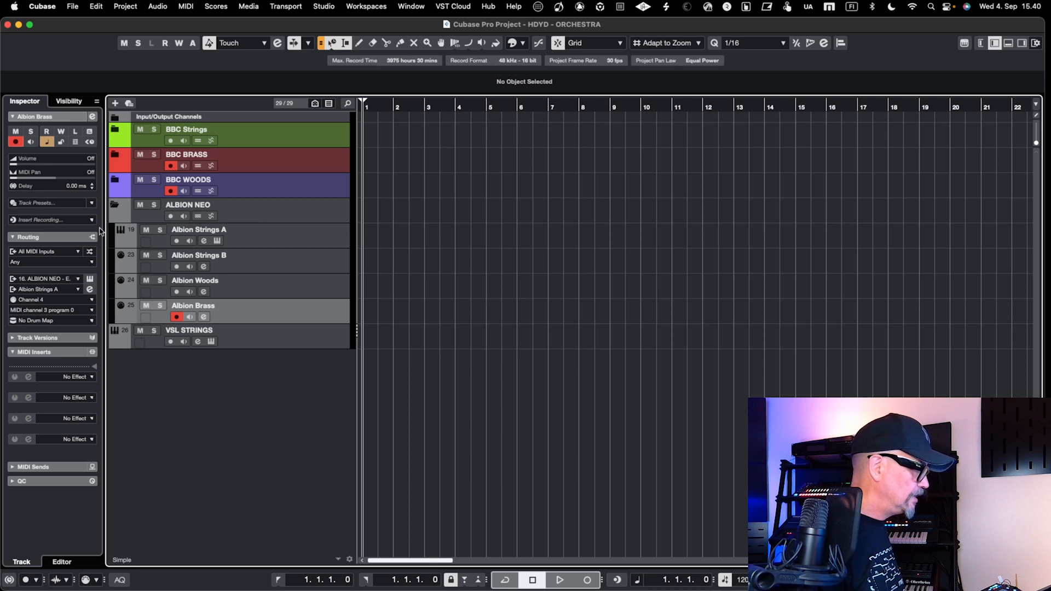
click(117, 205)
click(116, 207)
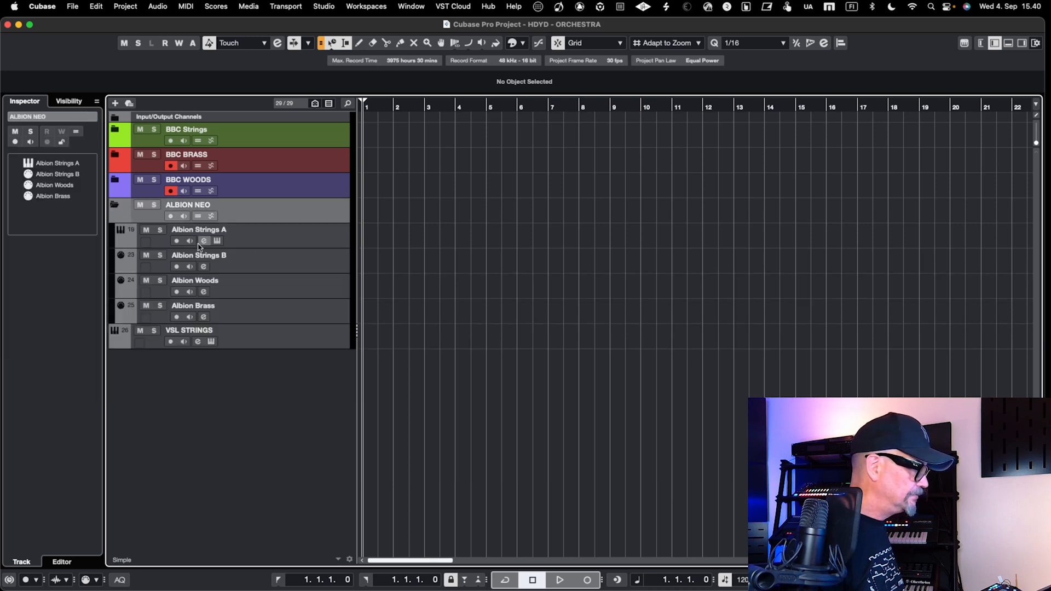
Colour the Albion Strings A track green
click(131, 241)
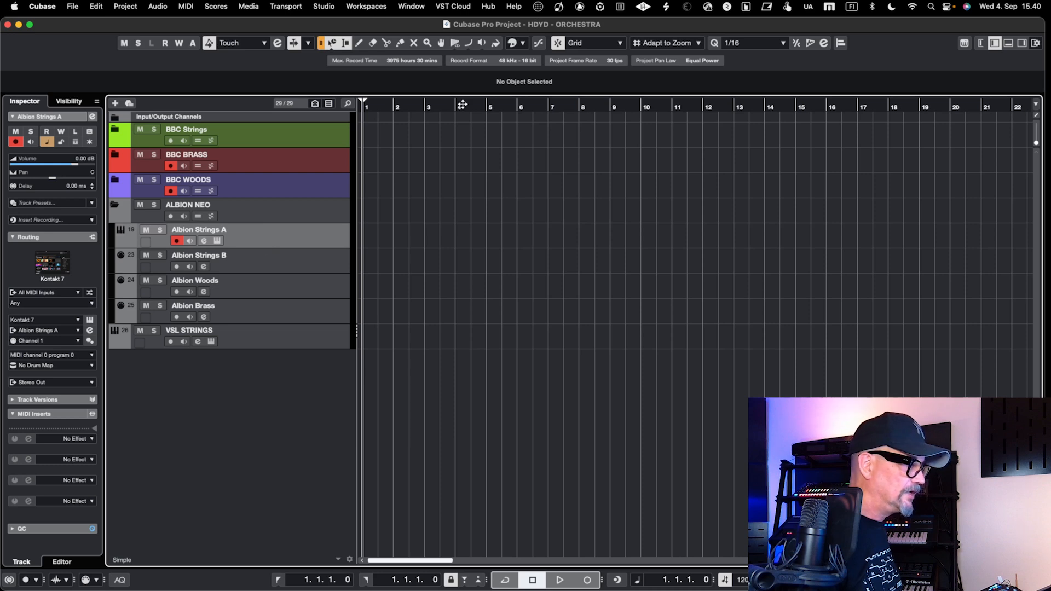
click(516, 43)
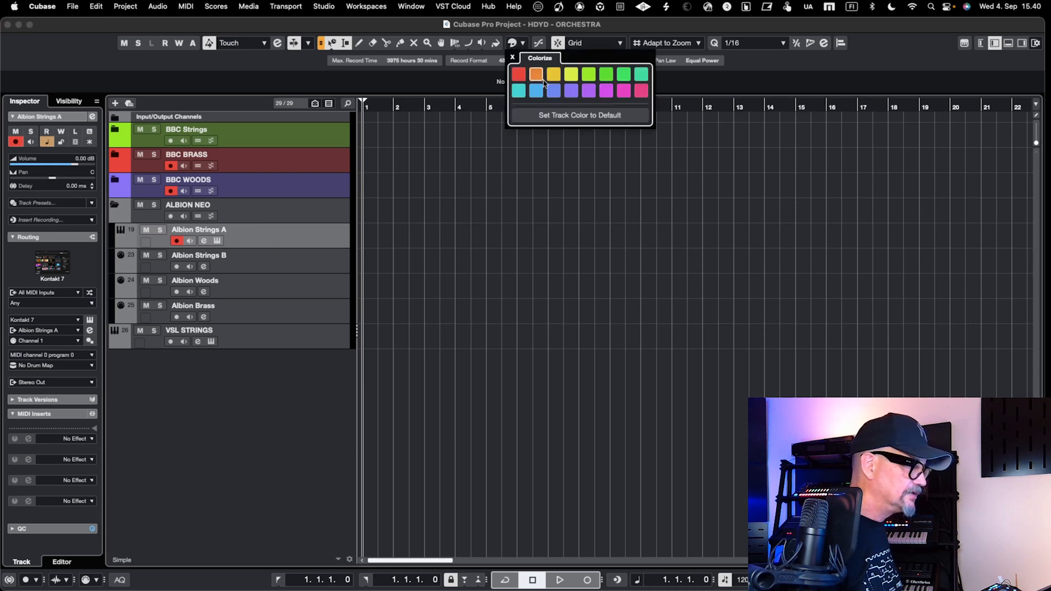
click(606, 74)
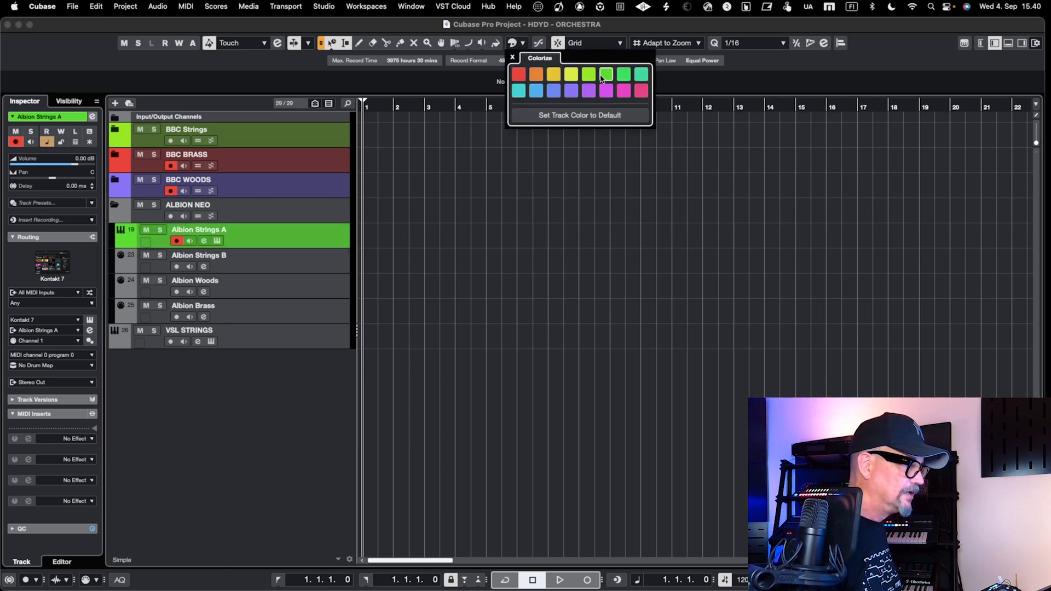
Colour the Albion Strings B track green, matching Albion Strings A
click(246, 263)
click(270, 273)
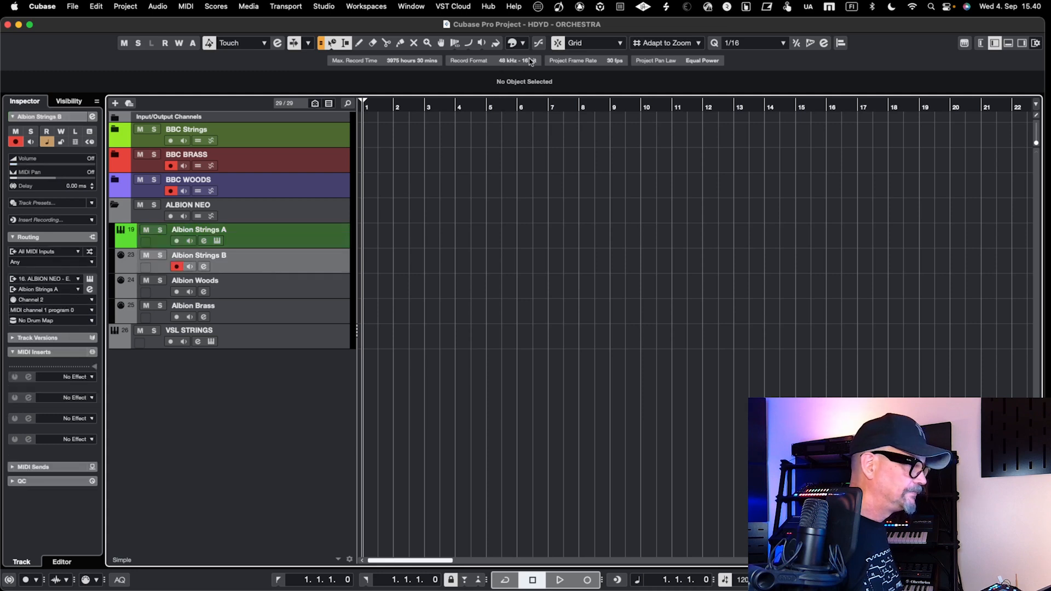
click(515, 43)
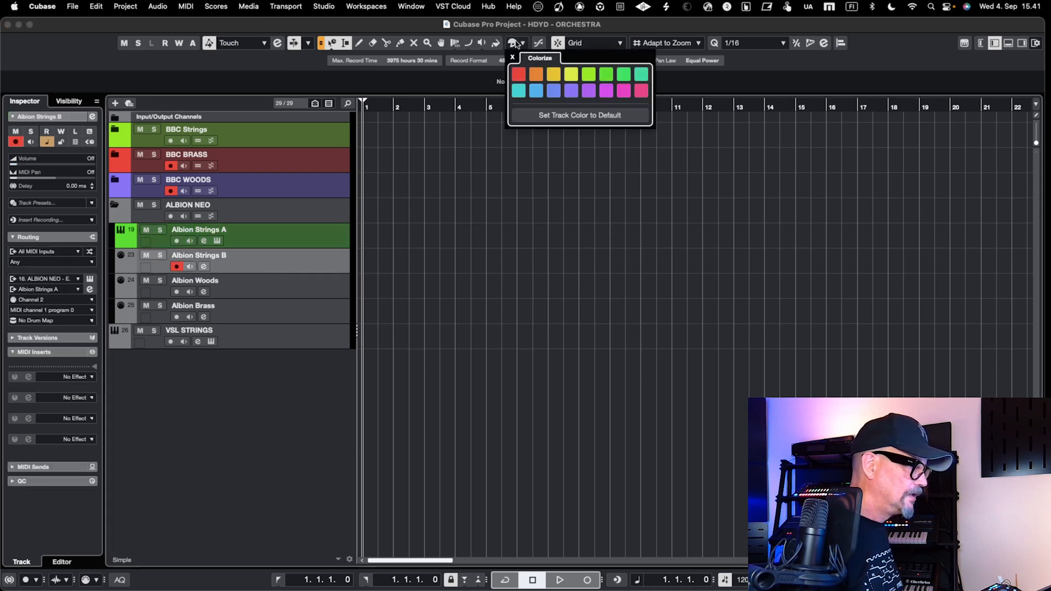
click(606, 74)
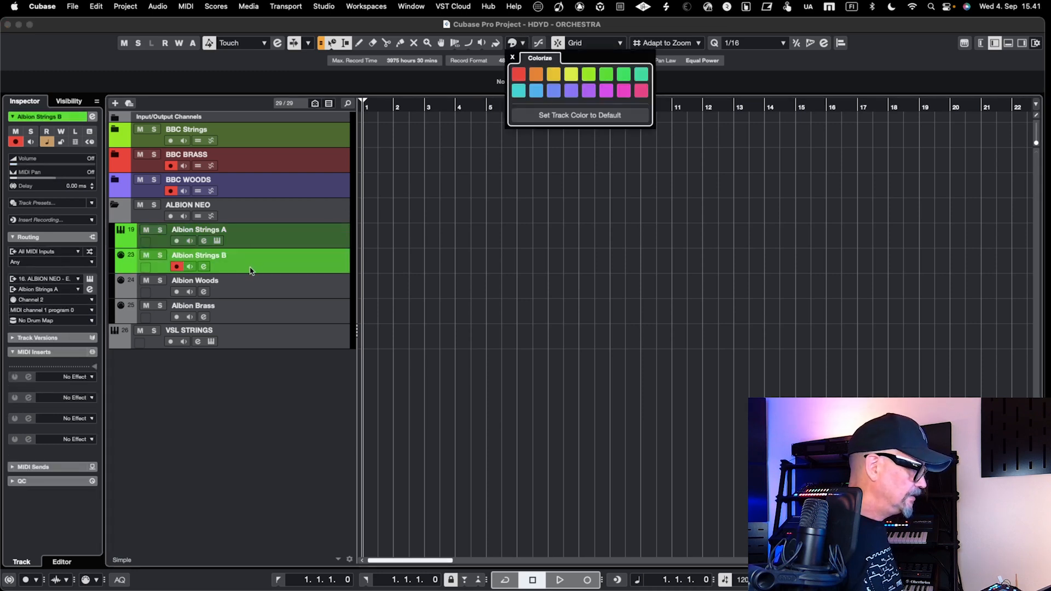
Colour the Albion Woods track purple
click(250, 290)
click(250, 290)
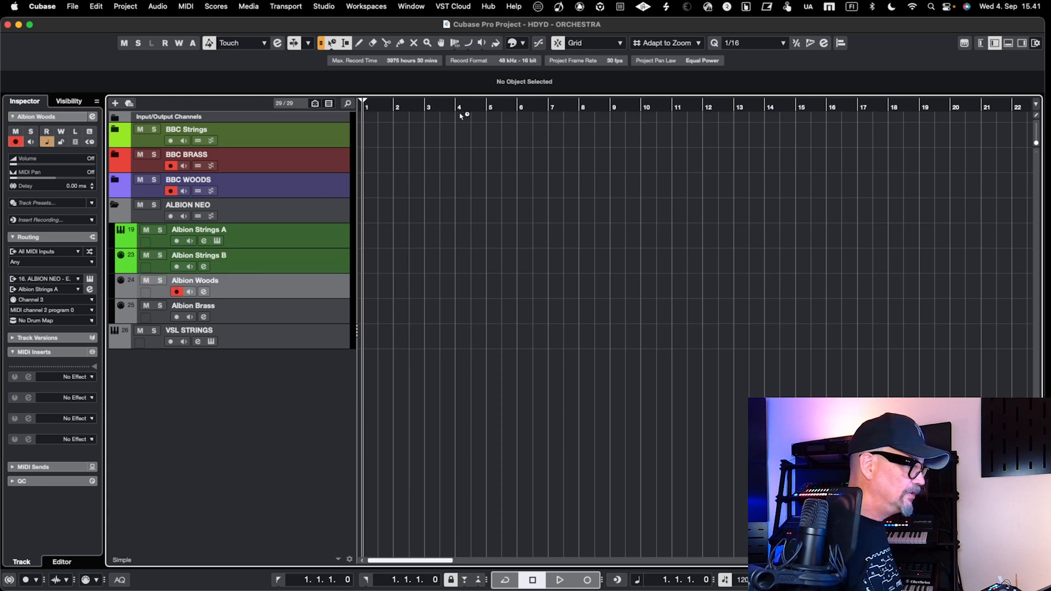
click(516, 44)
click(570, 93)
Colour the Albion Brass track red
click(245, 311)
click(244, 310)
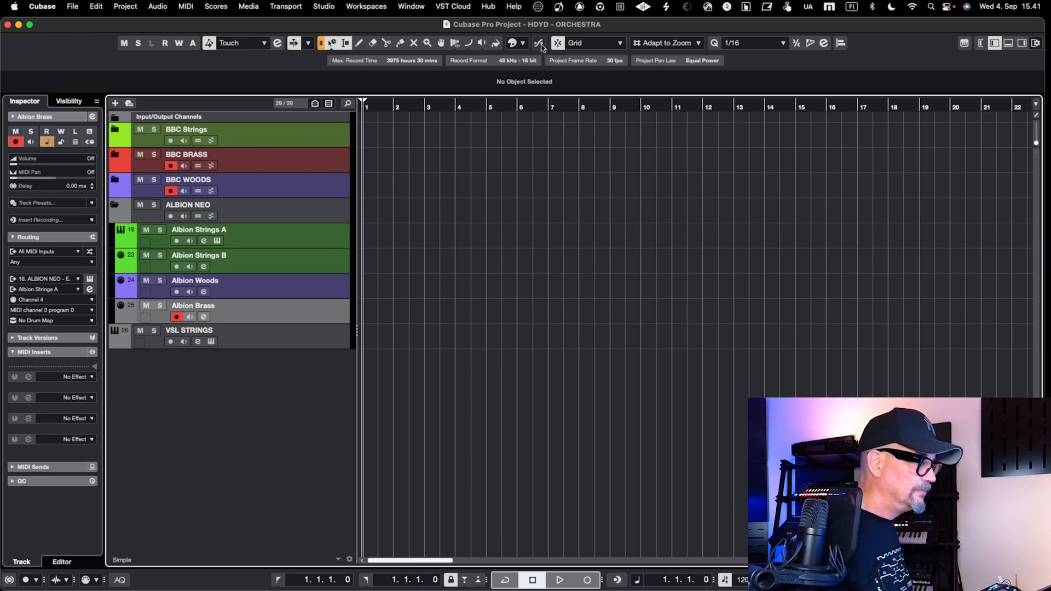
click(514, 43)
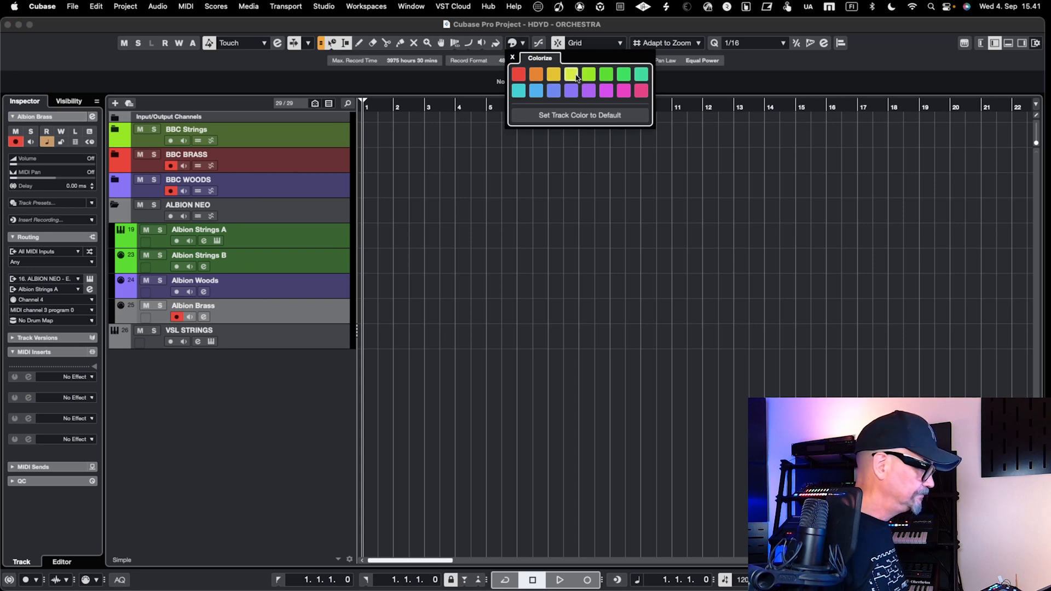
click(518, 74)
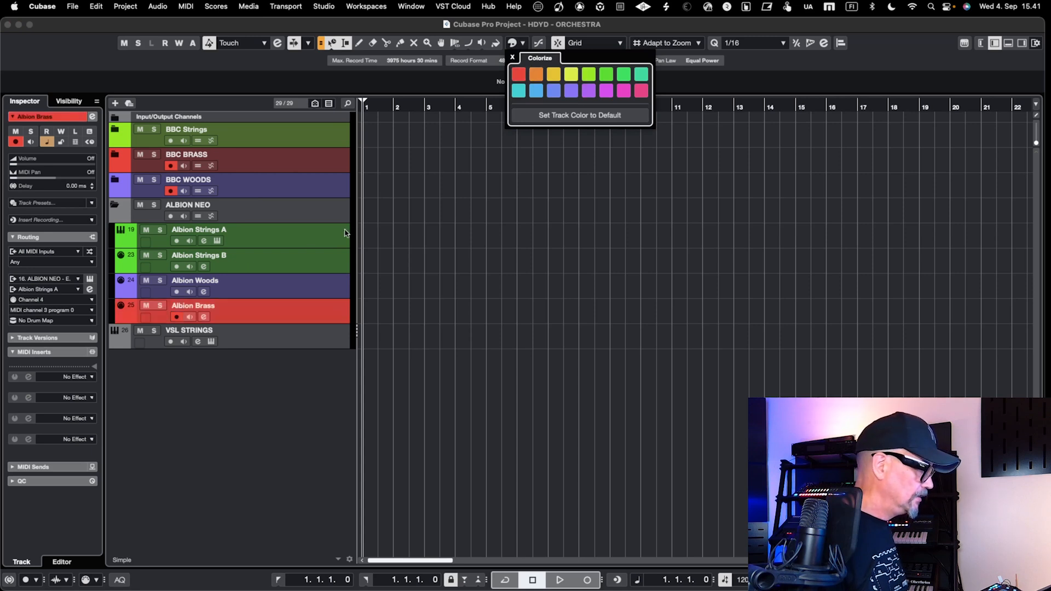
Collapse the ALBION NEO folder so that its four Albion tracks are hidden
click(304, 211)
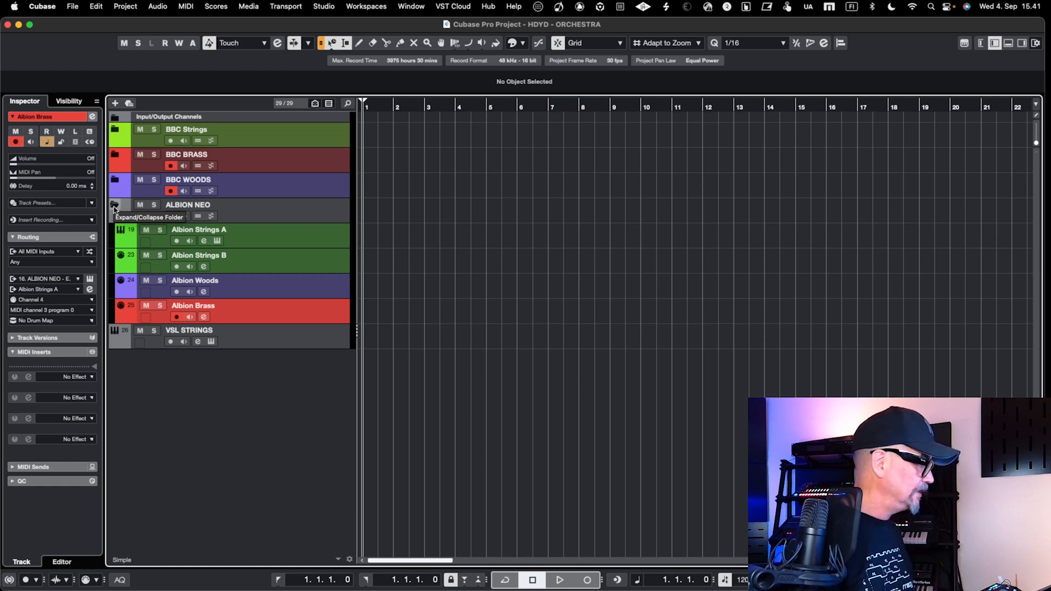
click(115, 206)
click(115, 207)
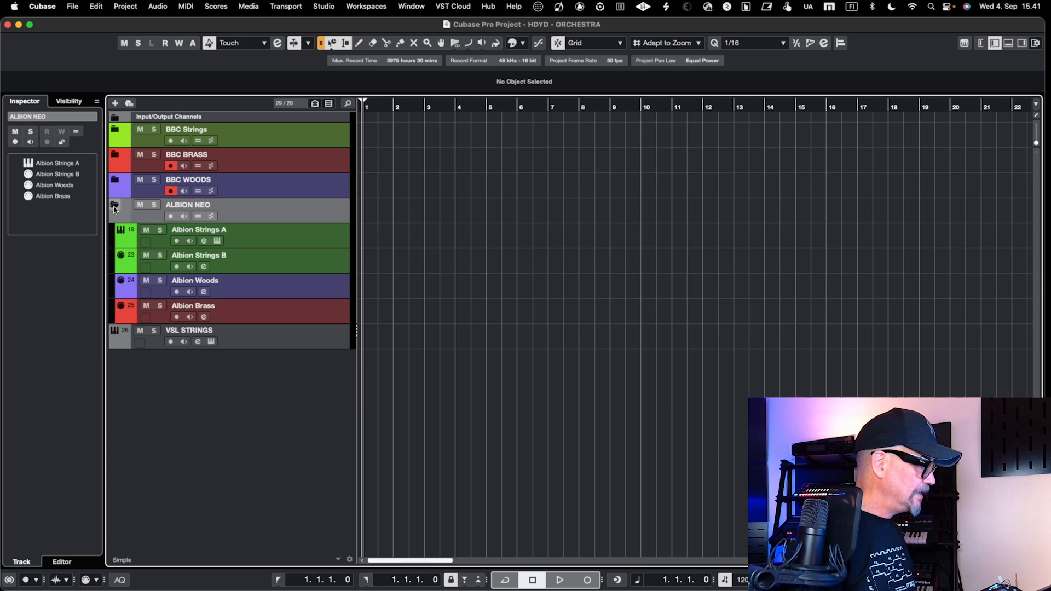
click(114, 206)
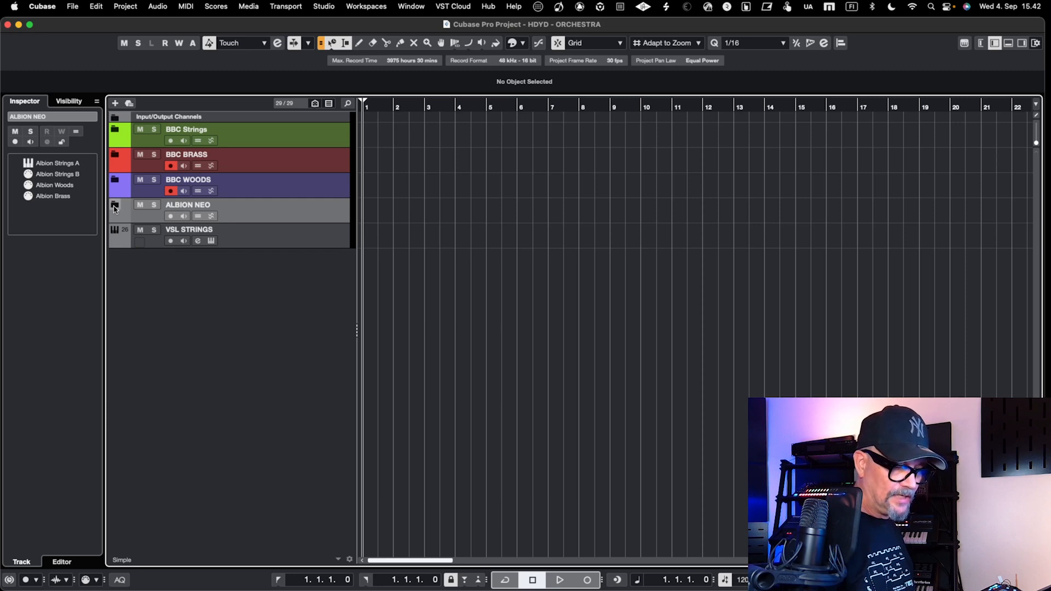
Switch to Vienna Ensemble Pro, view the Violin I channel's Synchron Player in the STRINGS instance, and return to the mixer
key(ctrl+Right)
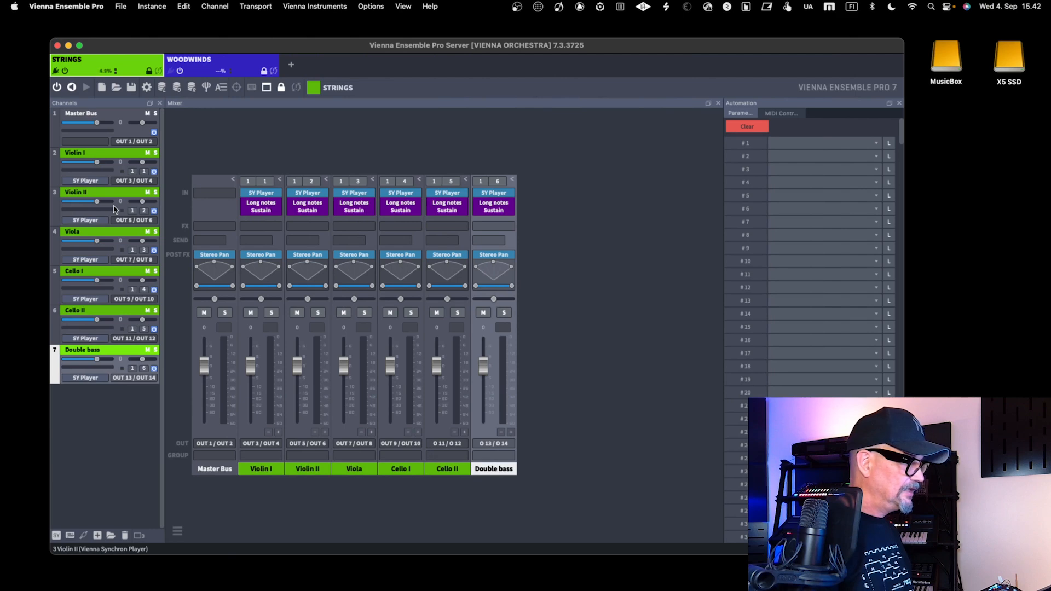
click(268, 209)
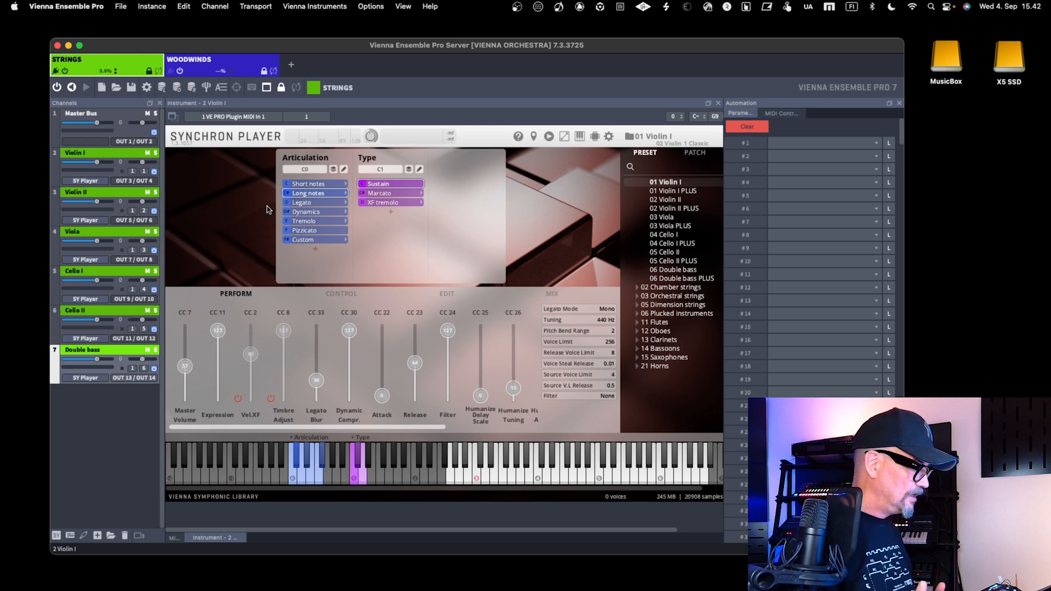
key(super+Tab)
key(super+Tab)
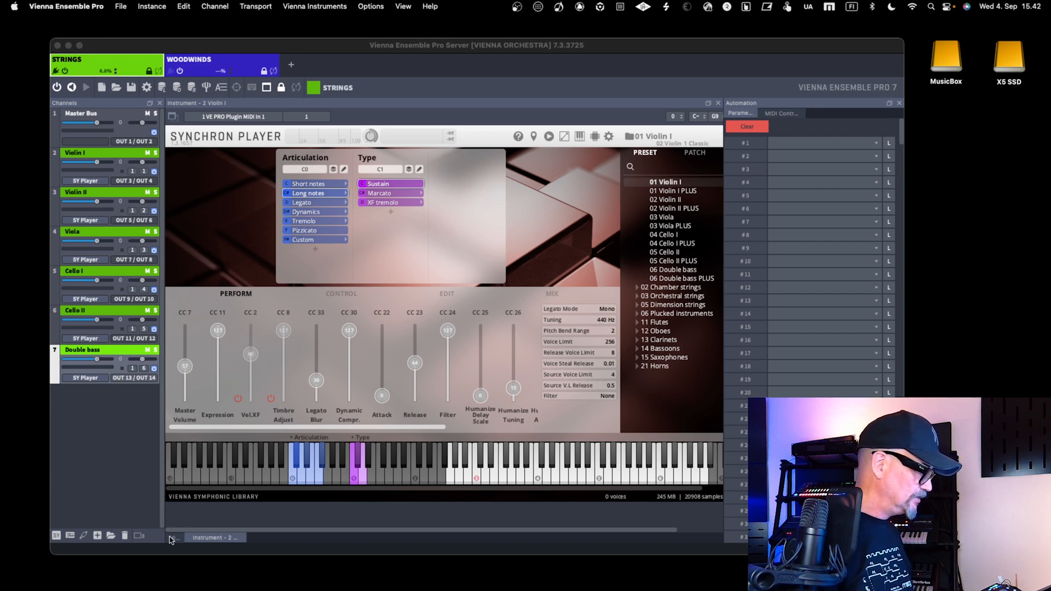
click(173, 539)
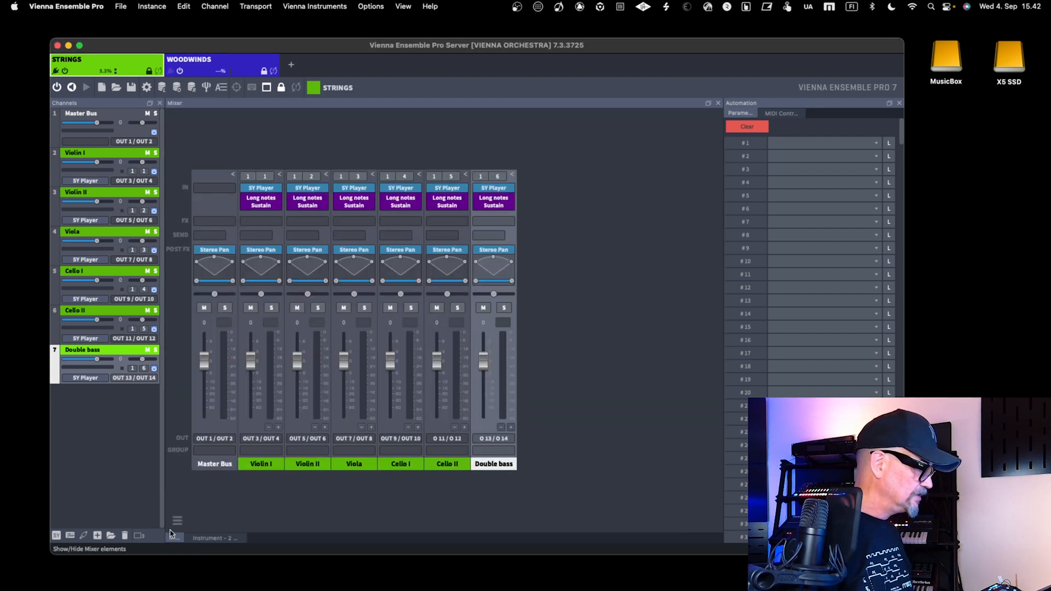
Insert the BABY Audio BA-1 plugin as a new channel in the STRINGS instance
right_click(116, 431)
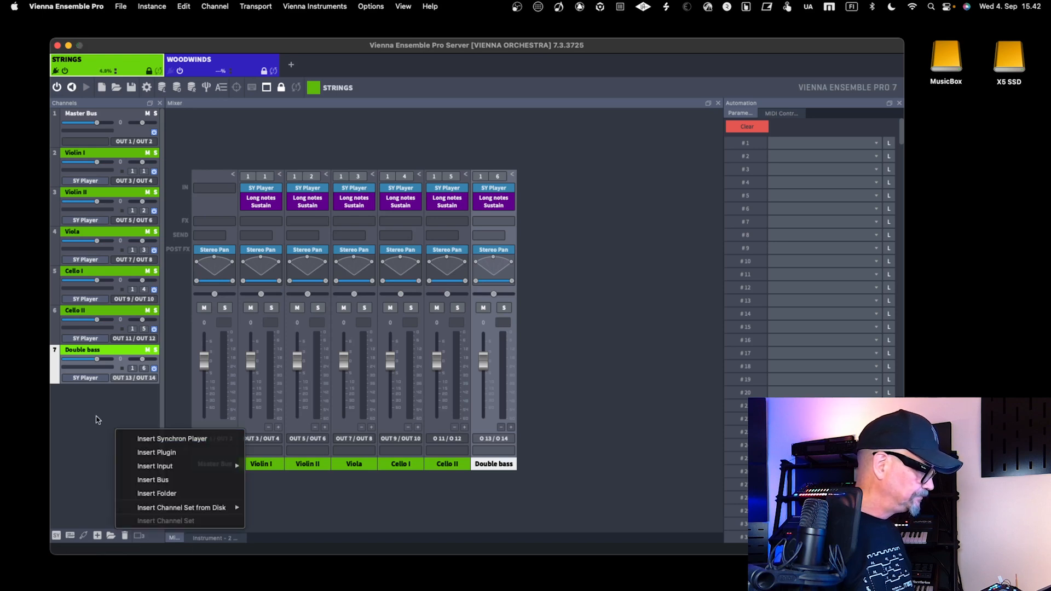
click(144, 458)
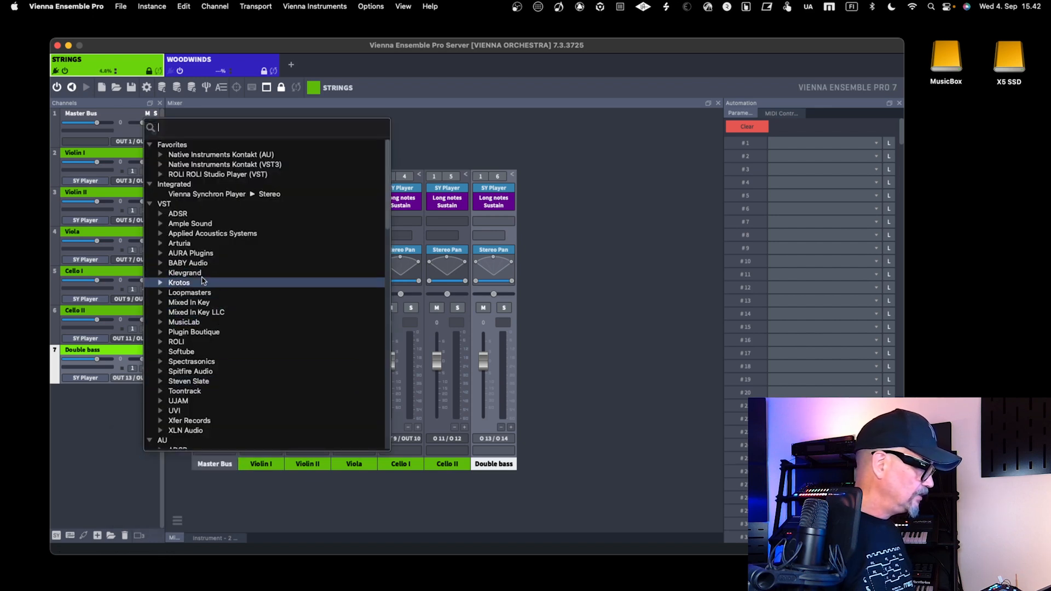
scroll(172, 361, down, 5)
scroll(172, 361, down, 1)
scroll(173, 334, down, 10)
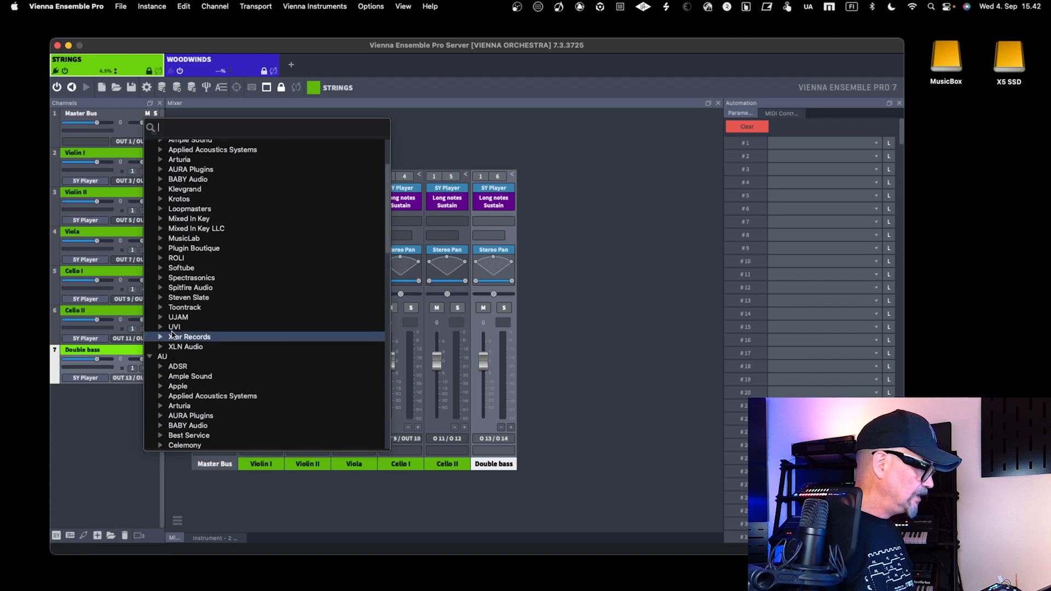
scroll(172, 332, down, 8)
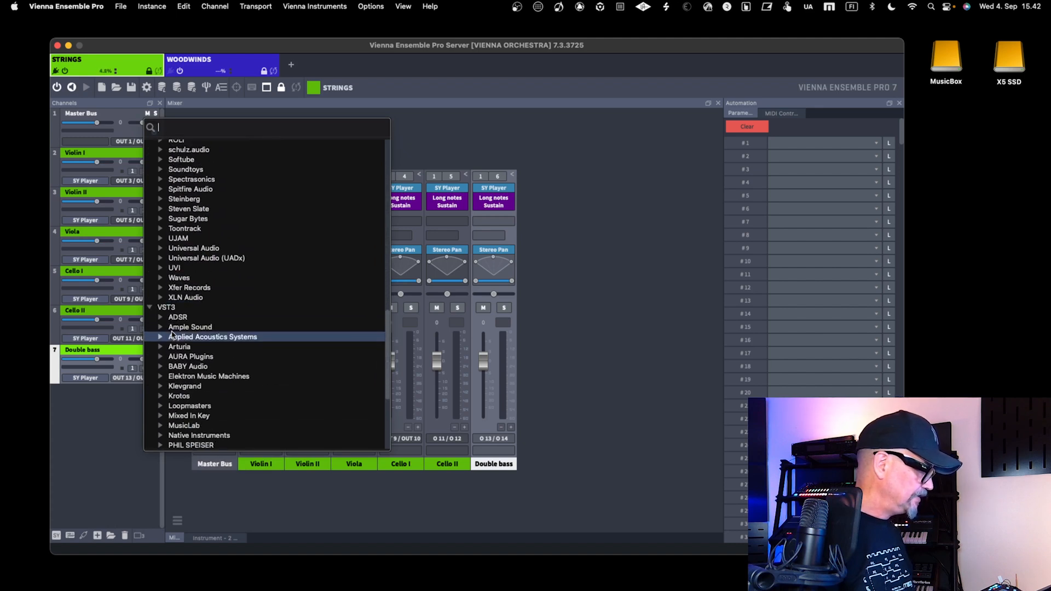
click(161, 282)
click(202, 293)
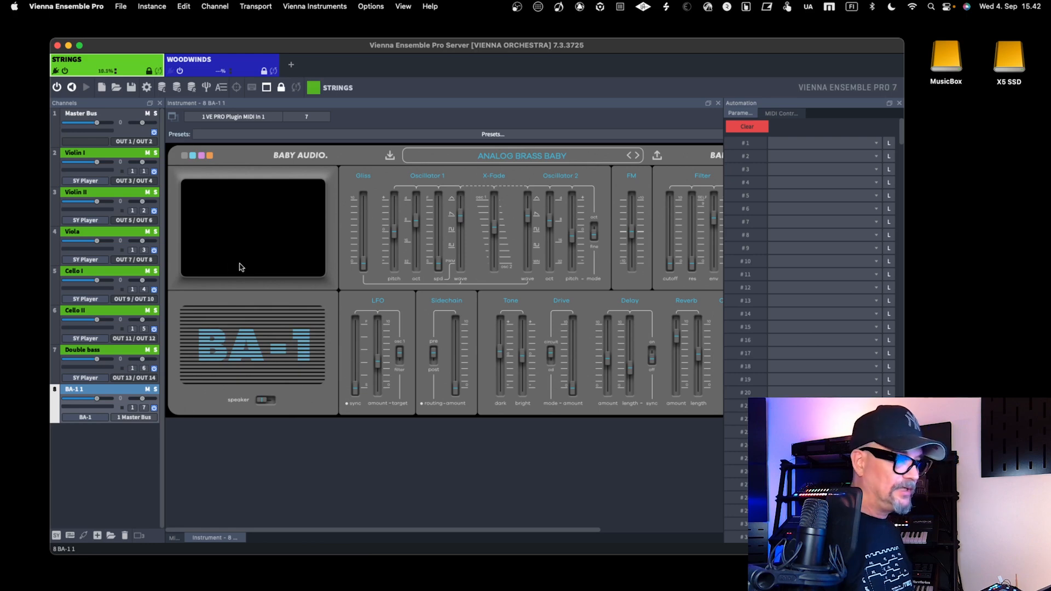
View the WOODWINDS instance's channels and mixer, then go back to the STRINGS instance
click(198, 61)
click(123, 61)
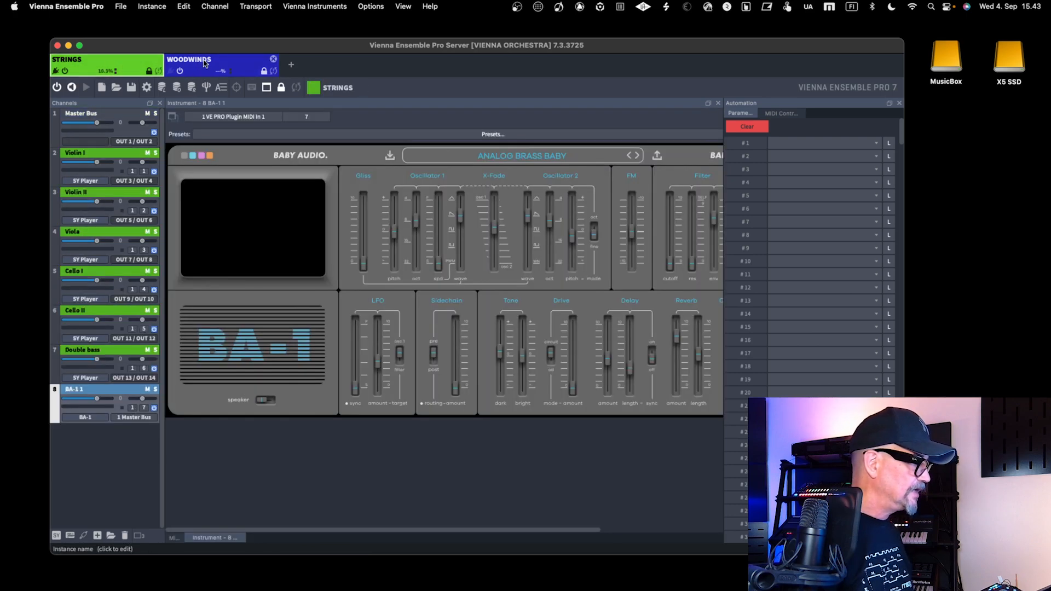
click(200, 74)
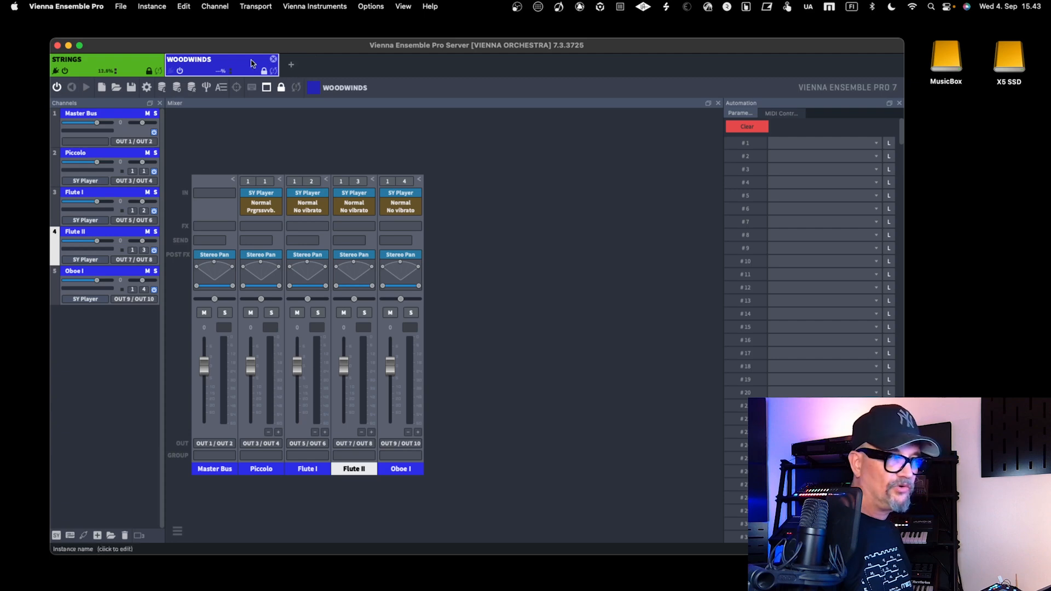
click(131, 63)
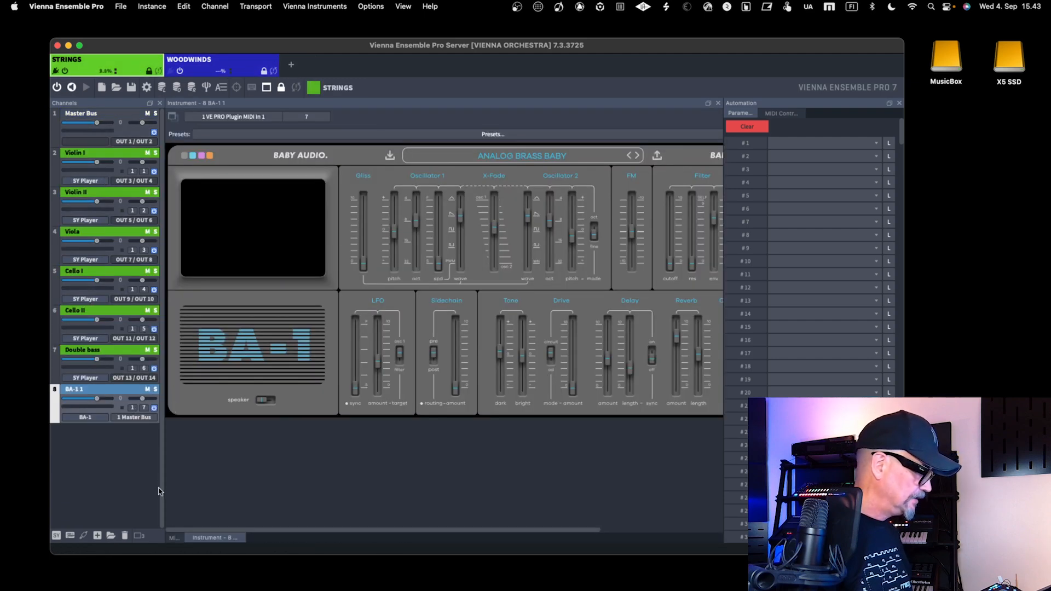
Show the STRINGS mixer and examine the output routing choices of the BA-1 channel without changing its output
click(174, 538)
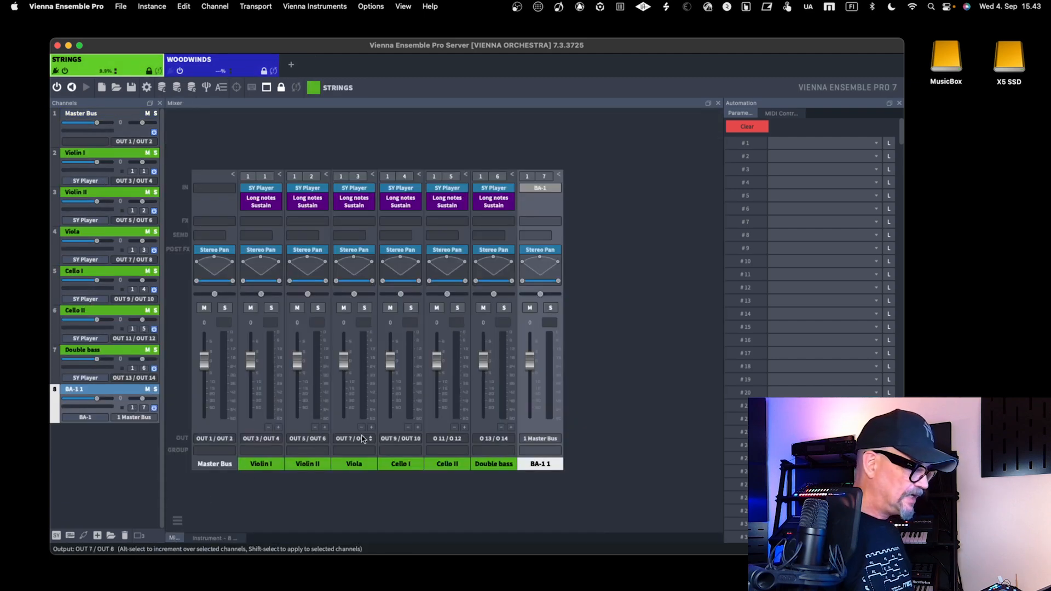
click(558, 440)
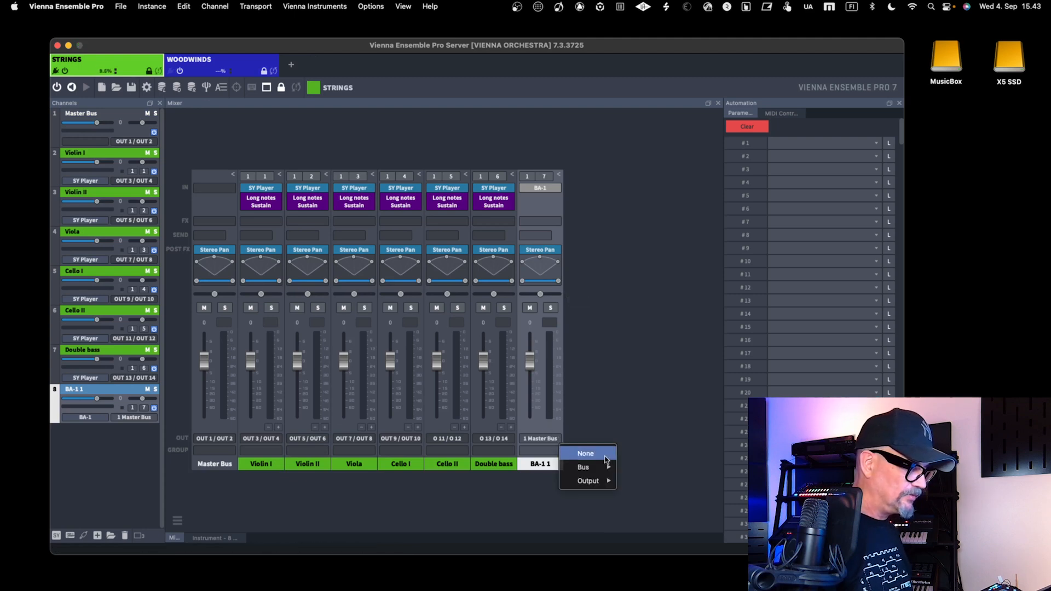
mouse_move(608, 482)
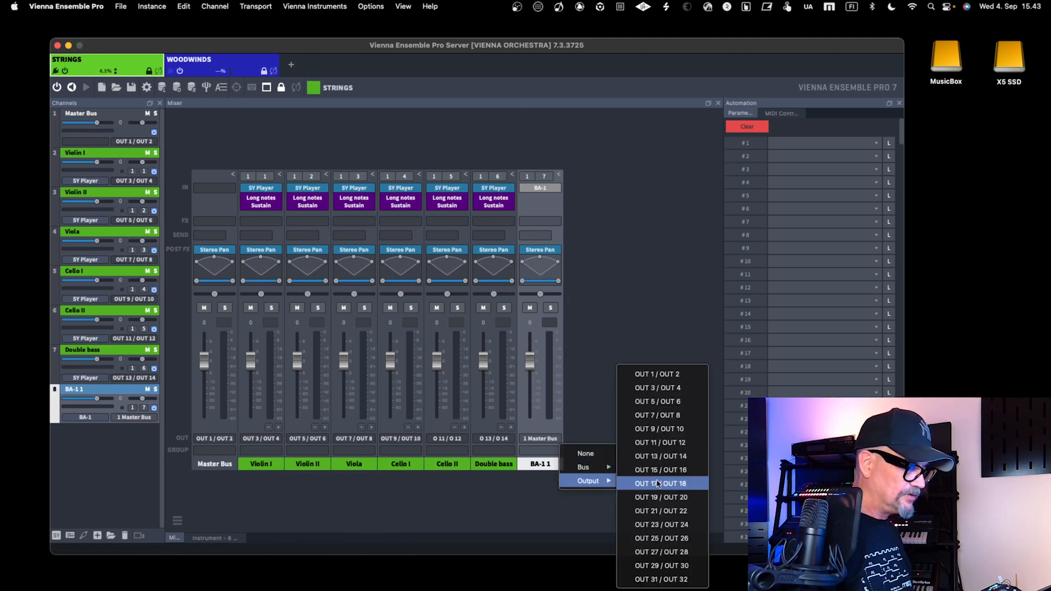
click(617, 434)
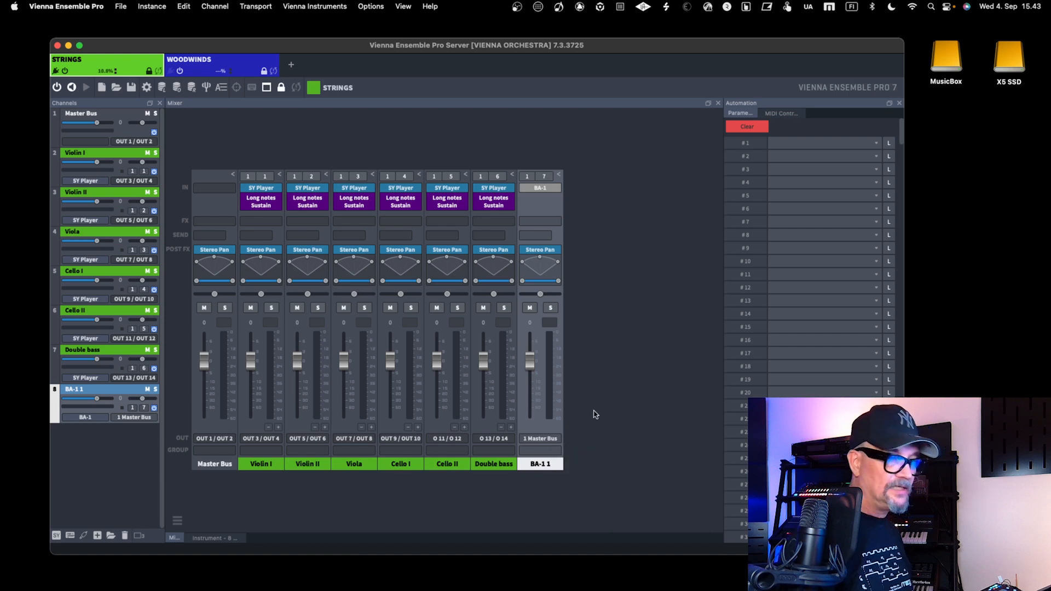
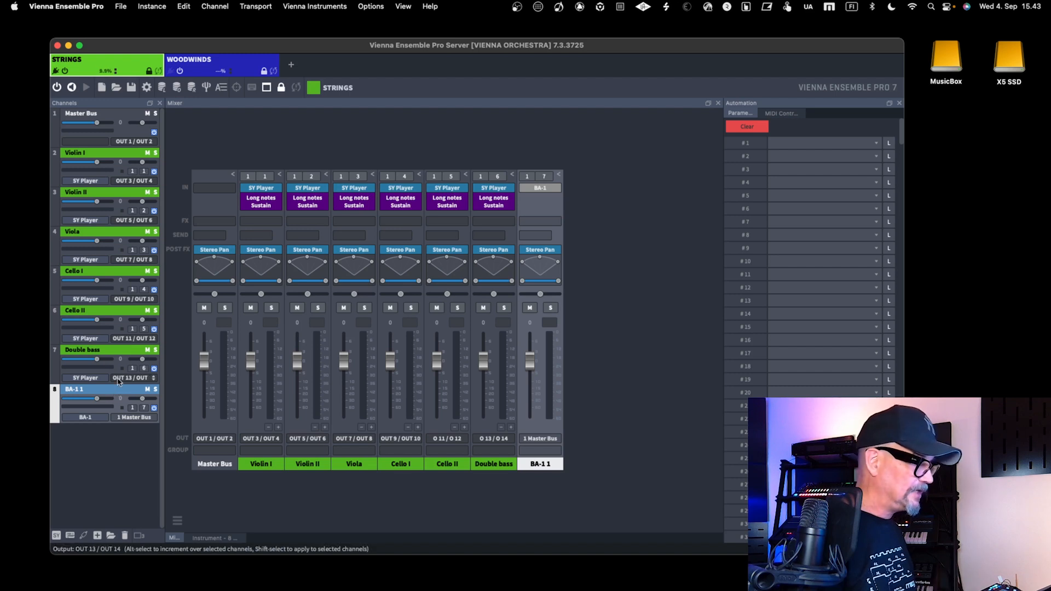
Open the BA-1 instrument, review the options available for its channel, and return to the STRINGS mixer
double_click(122, 391)
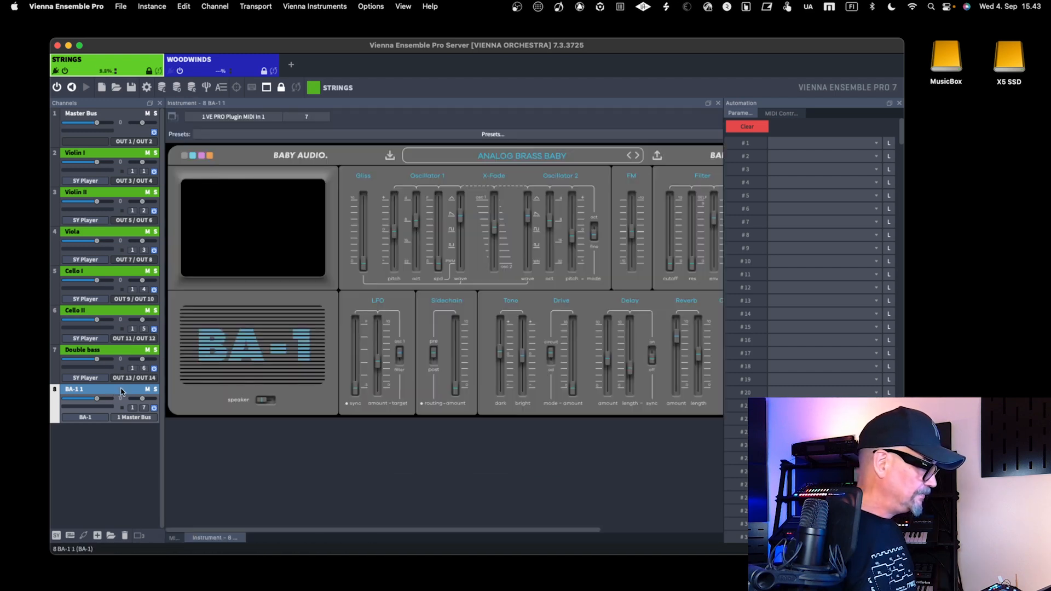
right_click(122, 391)
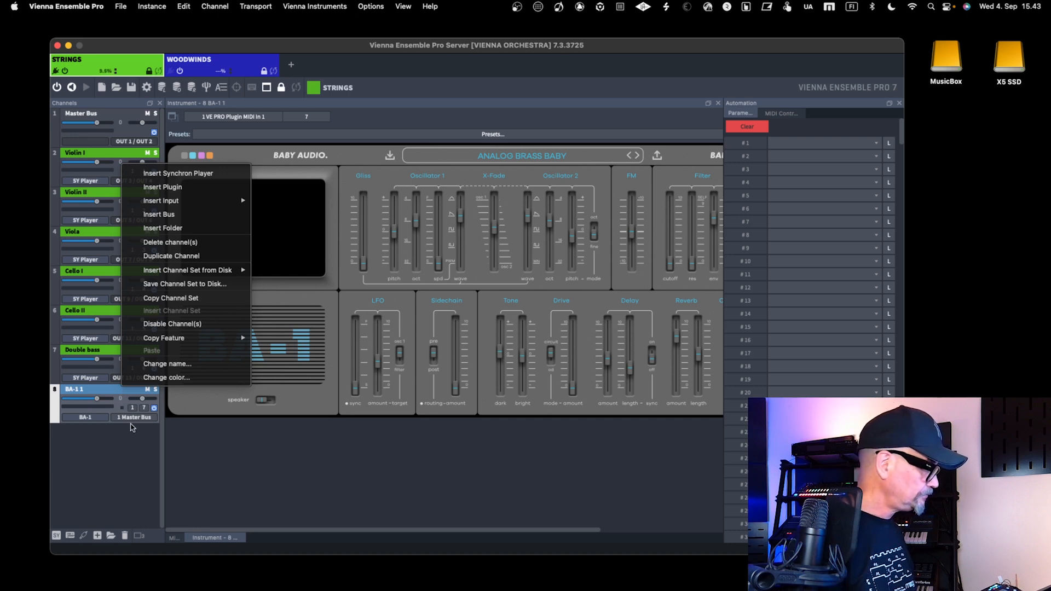
mouse_move(153, 342)
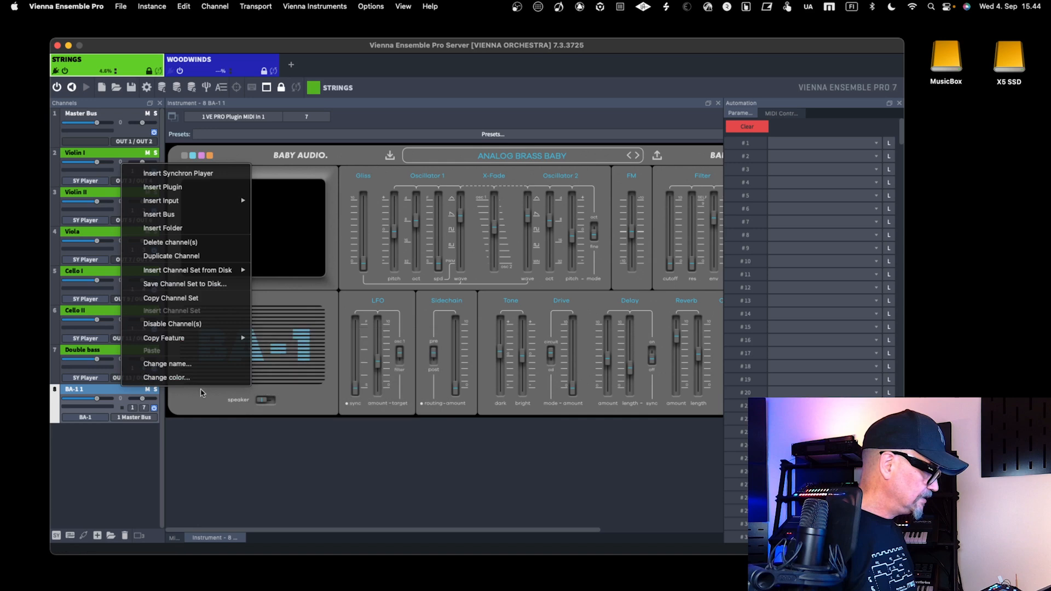
click(241, 459)
click(263, 399)
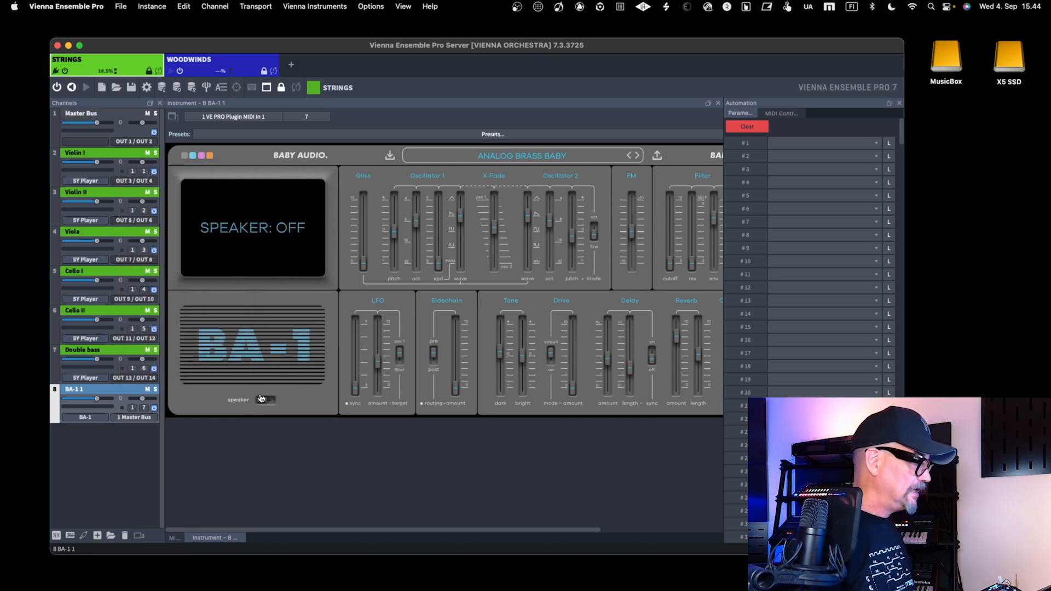
click(173, 538)
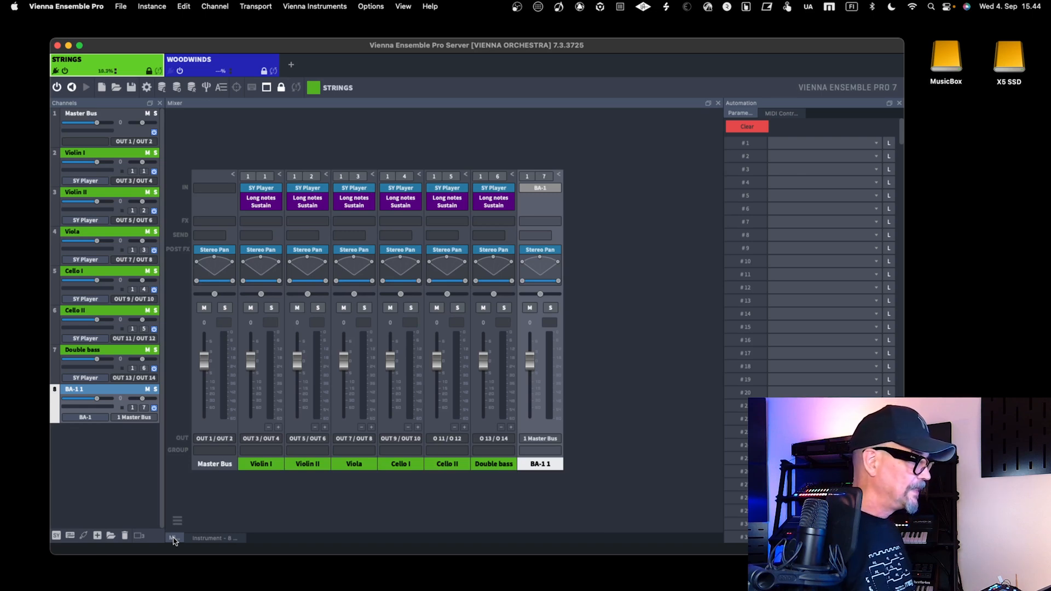
Switch to Cubase, leave the ALBION NEO folder collapsed, and select the VSL STRINGS track
key(super+Tab)
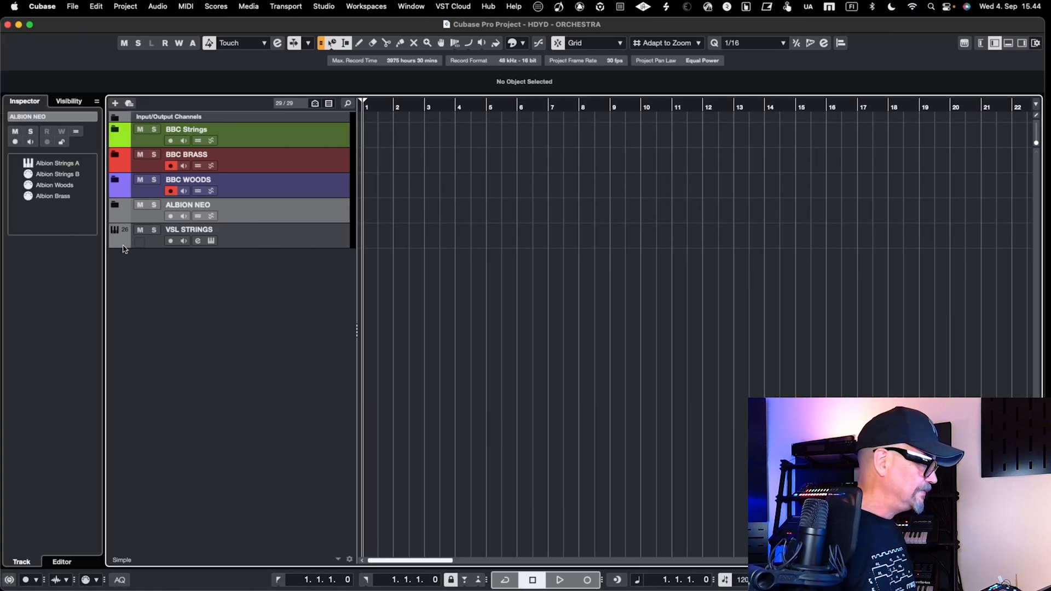
click(115, 206)
click(115, 206)
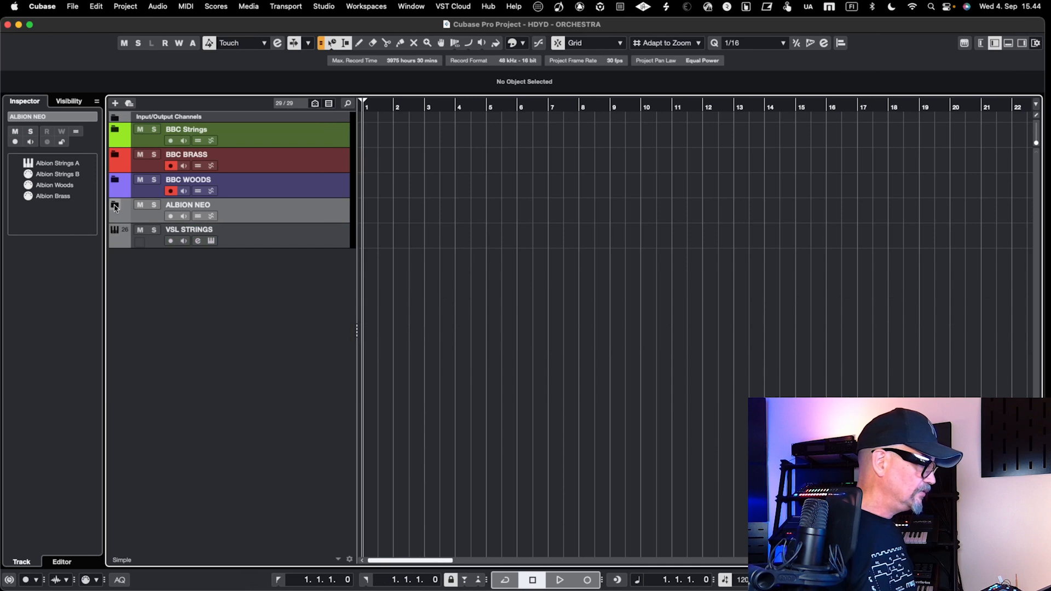
click(247, 243)
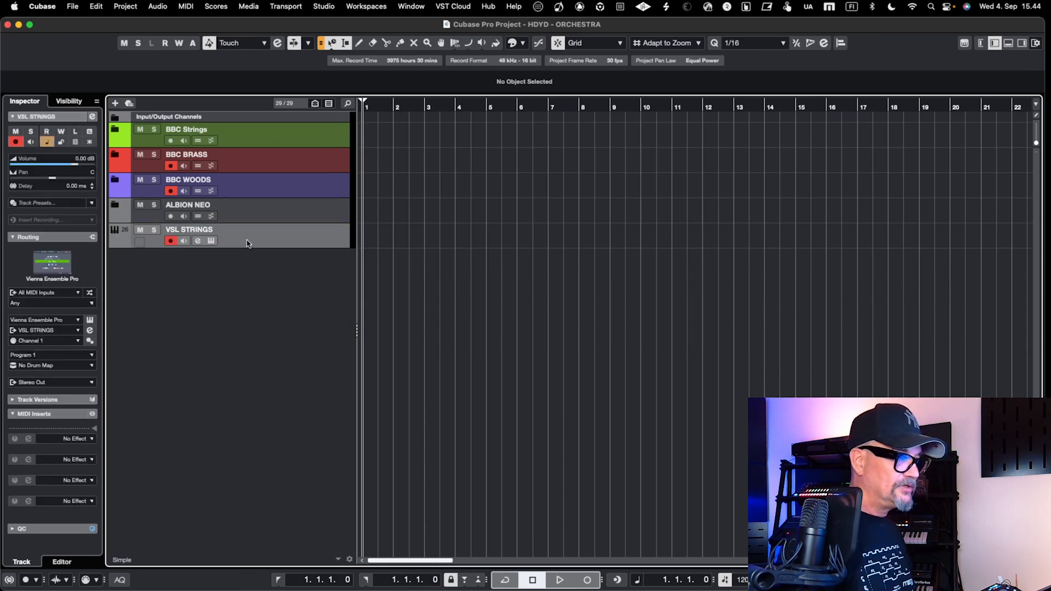
Show the media browser and try searching for "vsl" within the Vienna Ensemble Pro instrument folder
click(1022, 43)
click(966, 116)
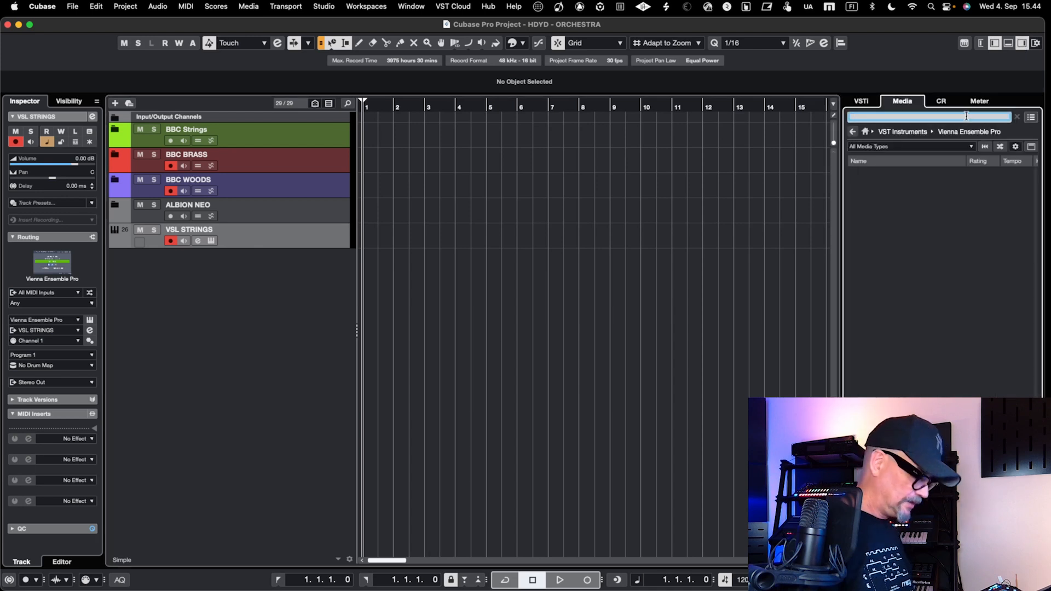
text(v)
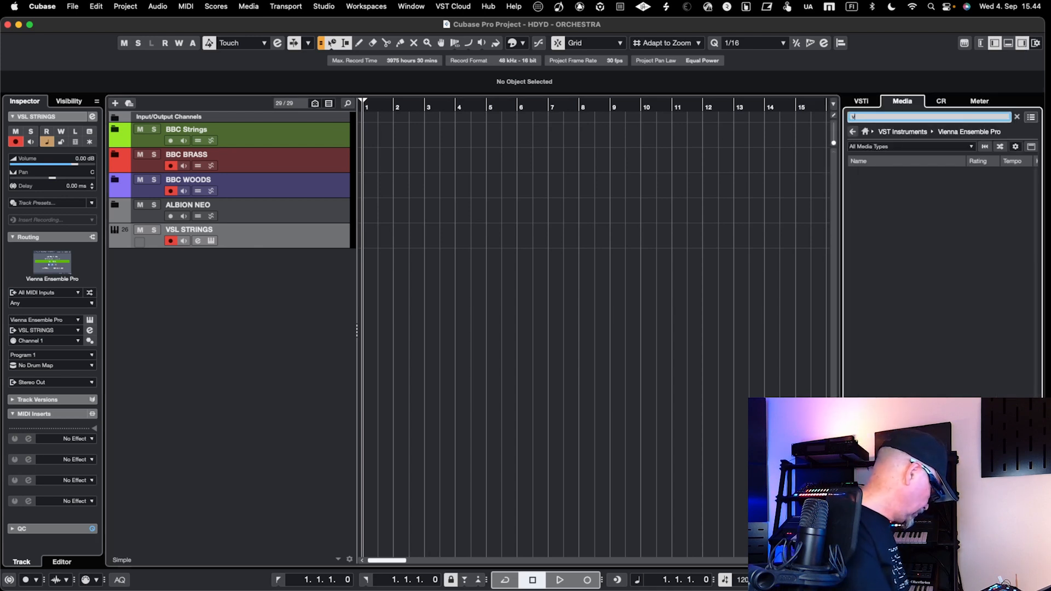
text(sl)
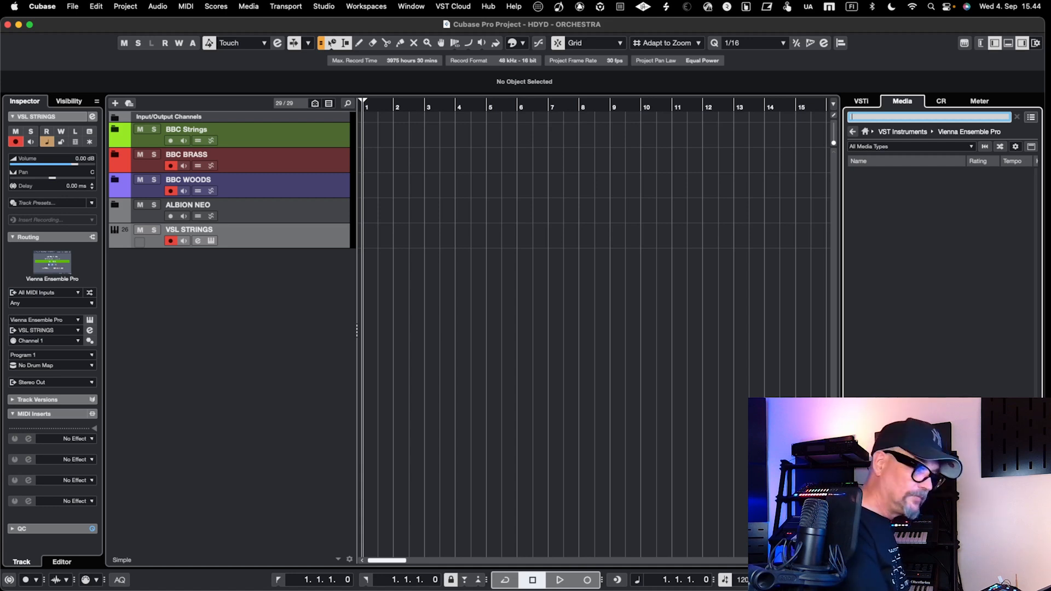
click(866, 103)
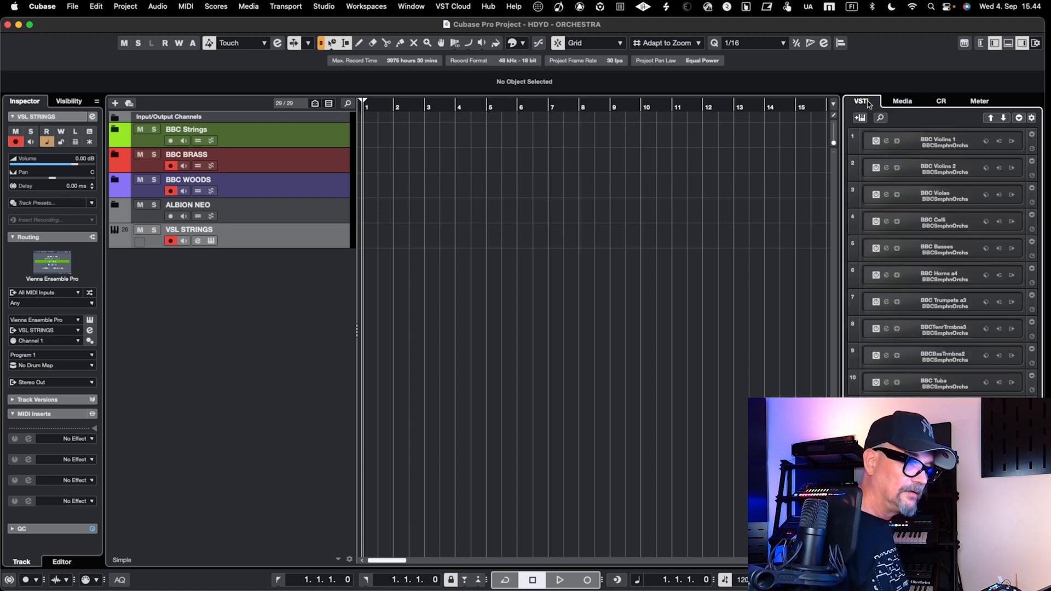
click(898, 103)
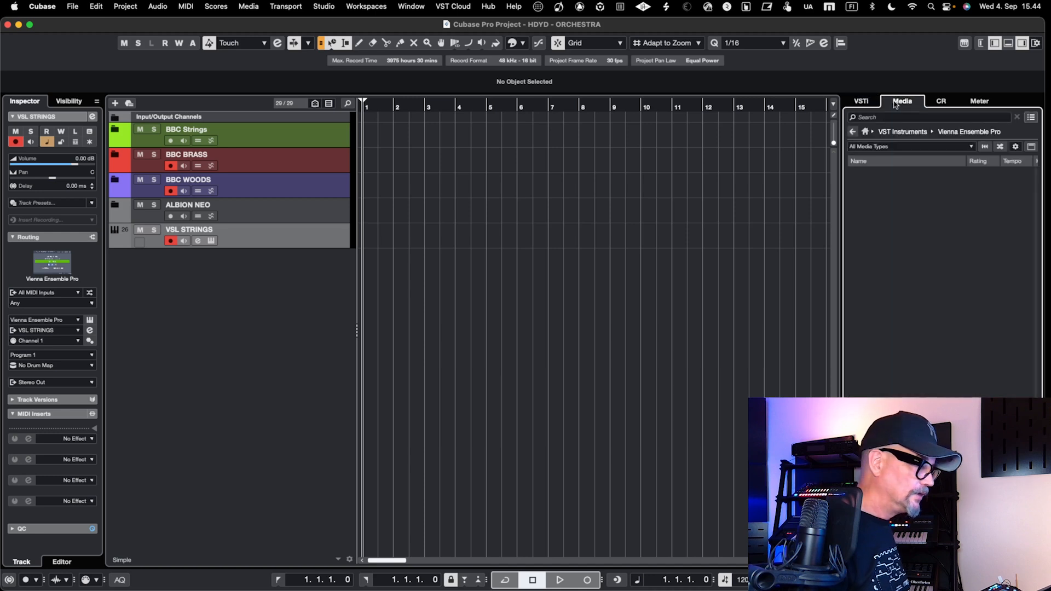
Search all VST instruments for "vsl", add Vienna Ensemble Pro as a new instrument track below VSL STRINGS, and hide the media browser
click(866, 131)
click(909, 184)
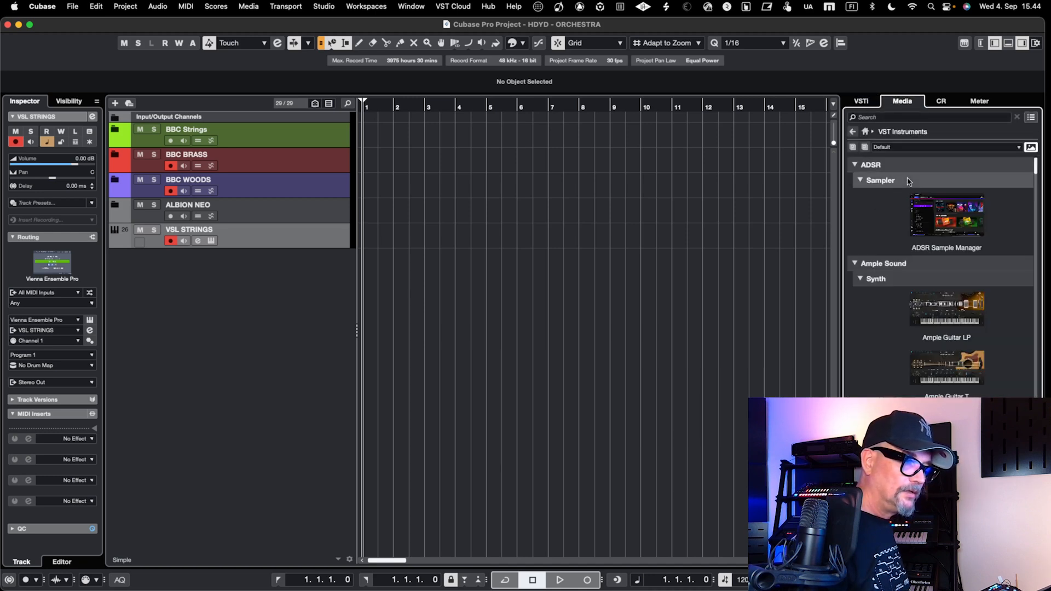
click(907, 117)
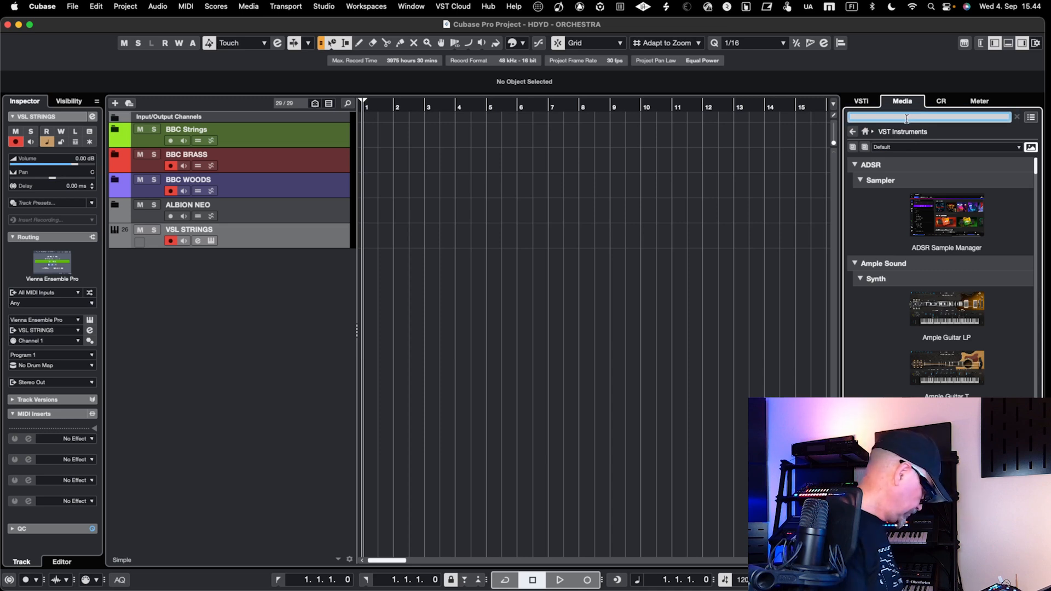
text(vsl)
click(909, 165)
drag(934, 200, 273, 297)
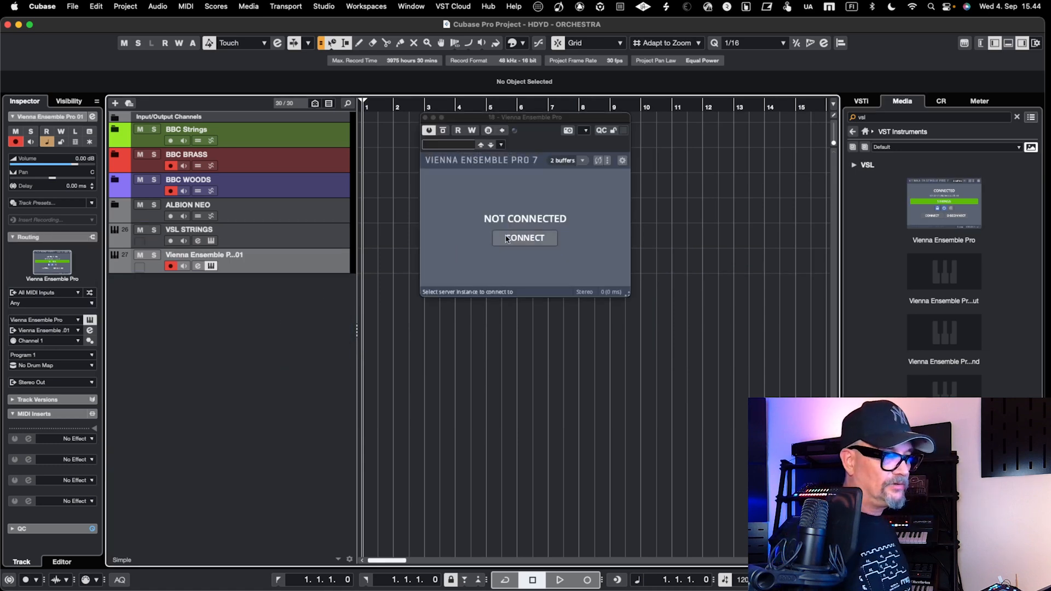
click(1021, 43)
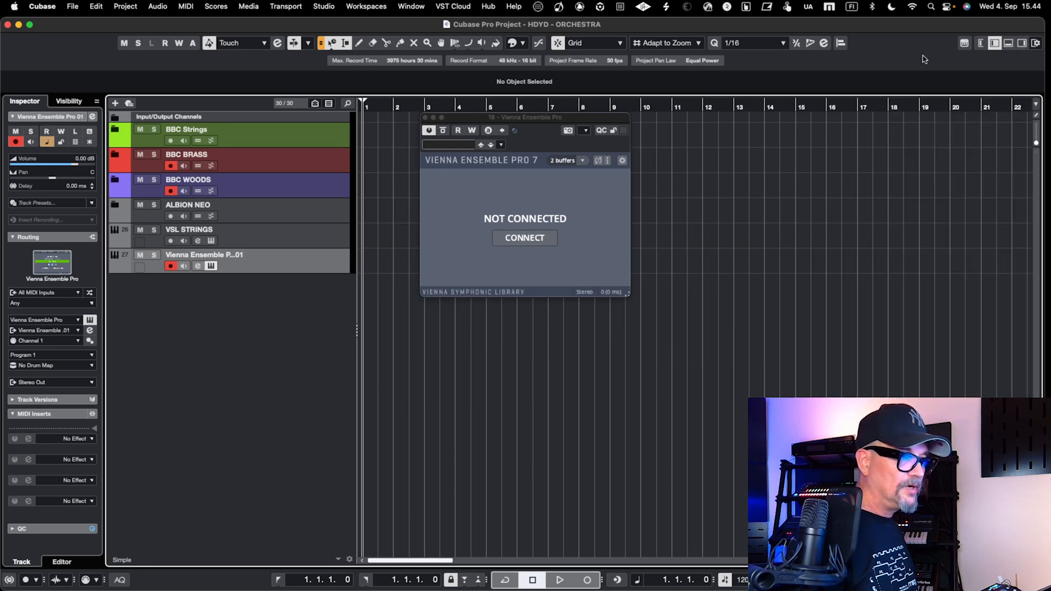
Connect the new Vienna Ensemble Pro plug-in to the WOODWINDS server instance and close its window
click(525, 238)
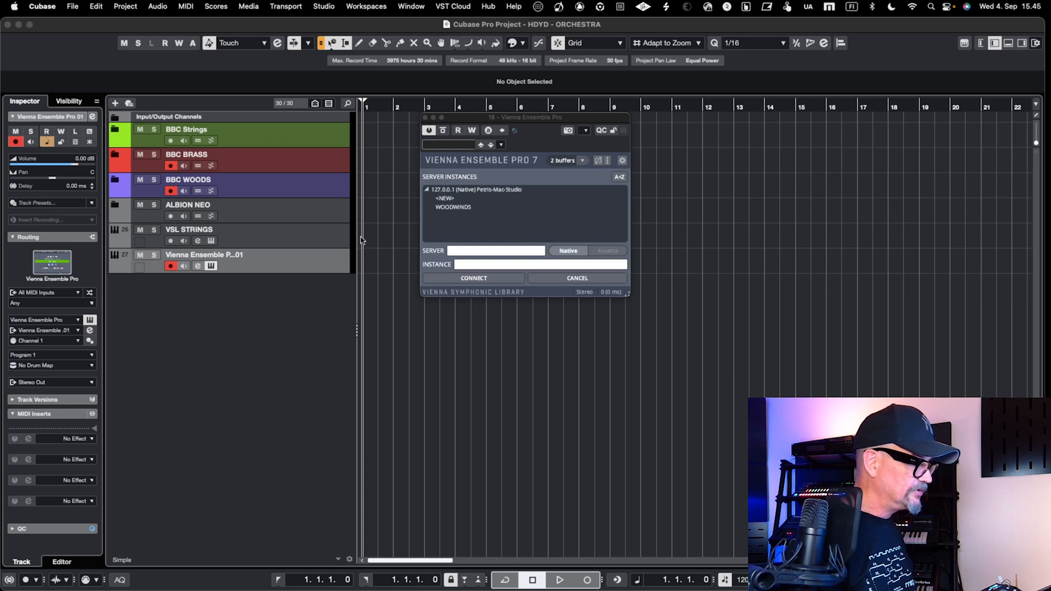
click(445, 207)
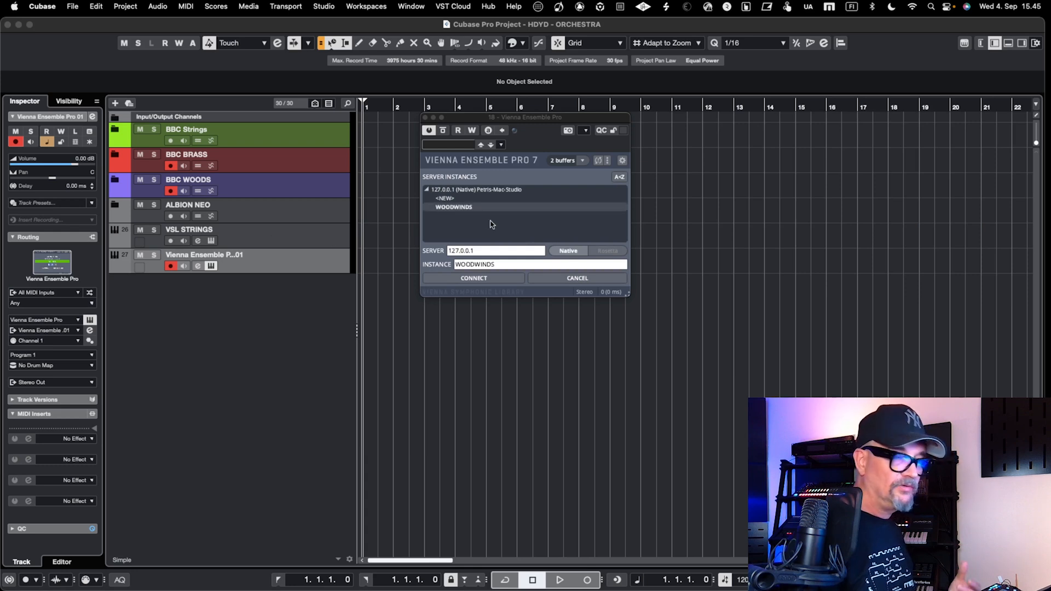
click(494, 278)
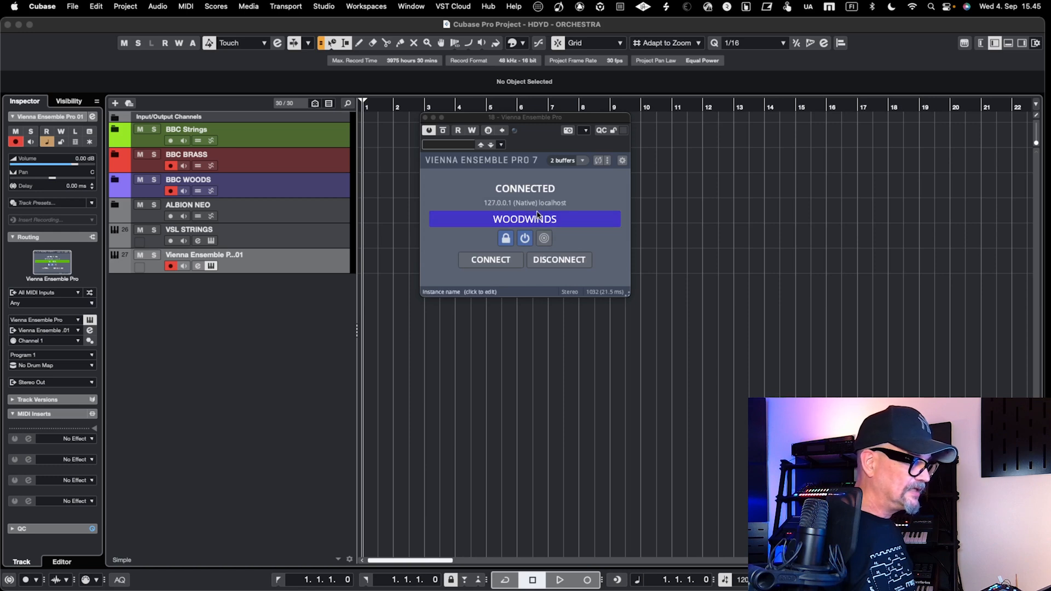
drag(548, 124, 541, 137)
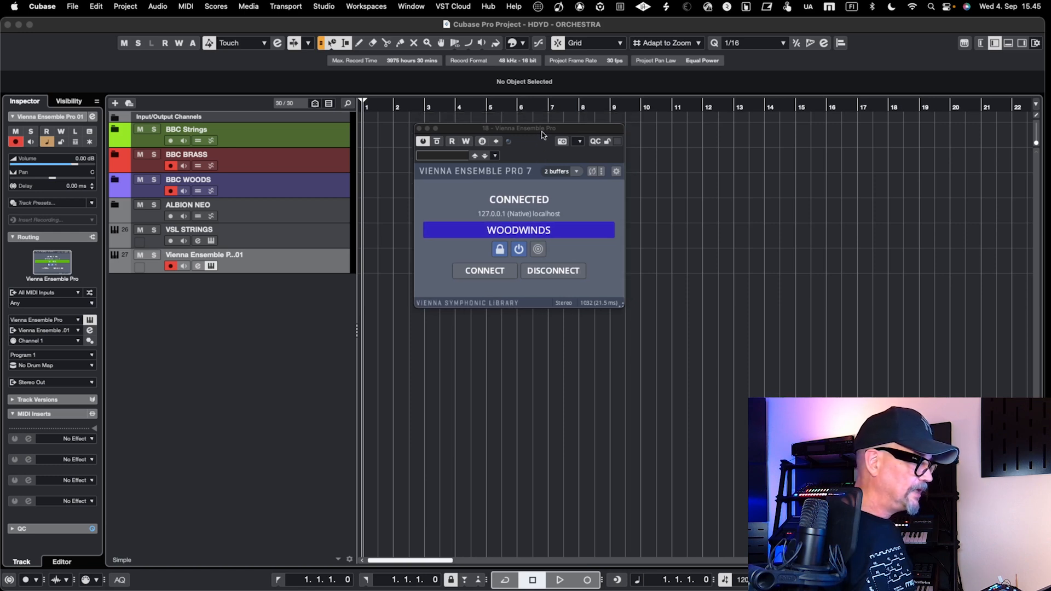
click(419, 130)
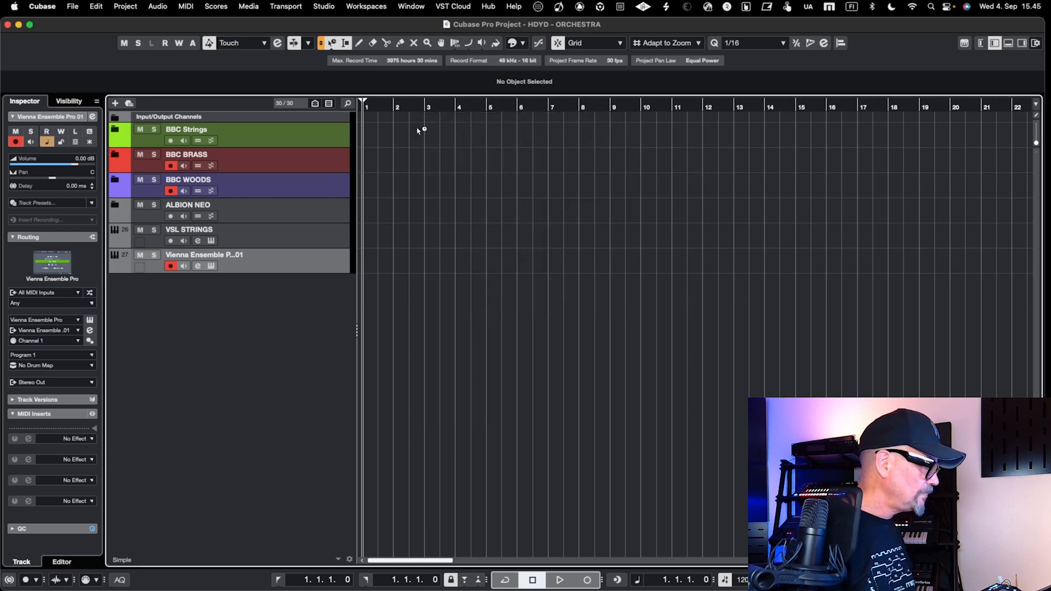
Rename the new Vienna Ensemble Pro track as VSL WOODS
click(326, 236)
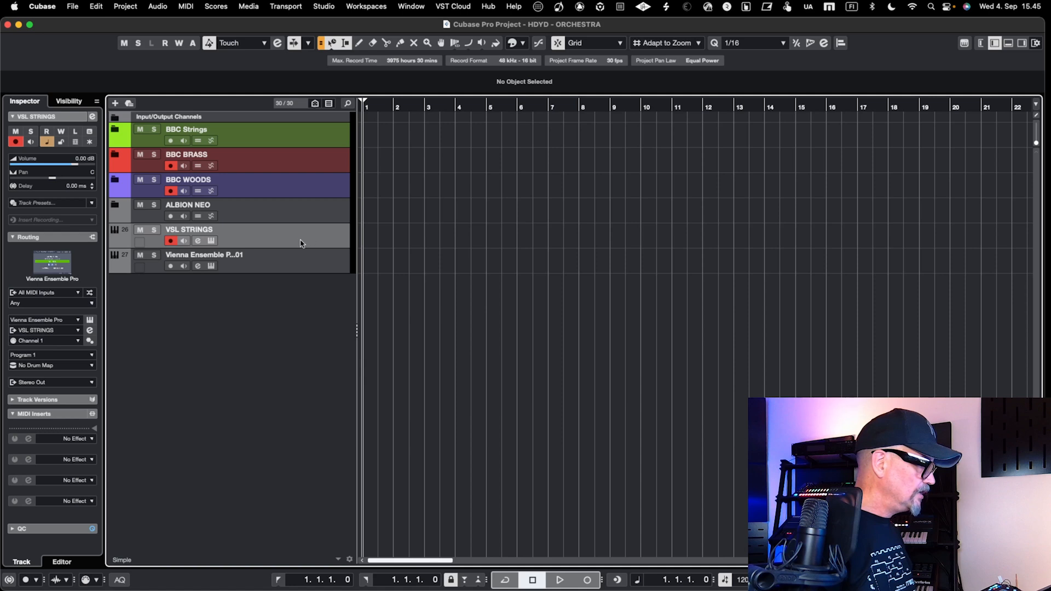
double_click(240, 253)
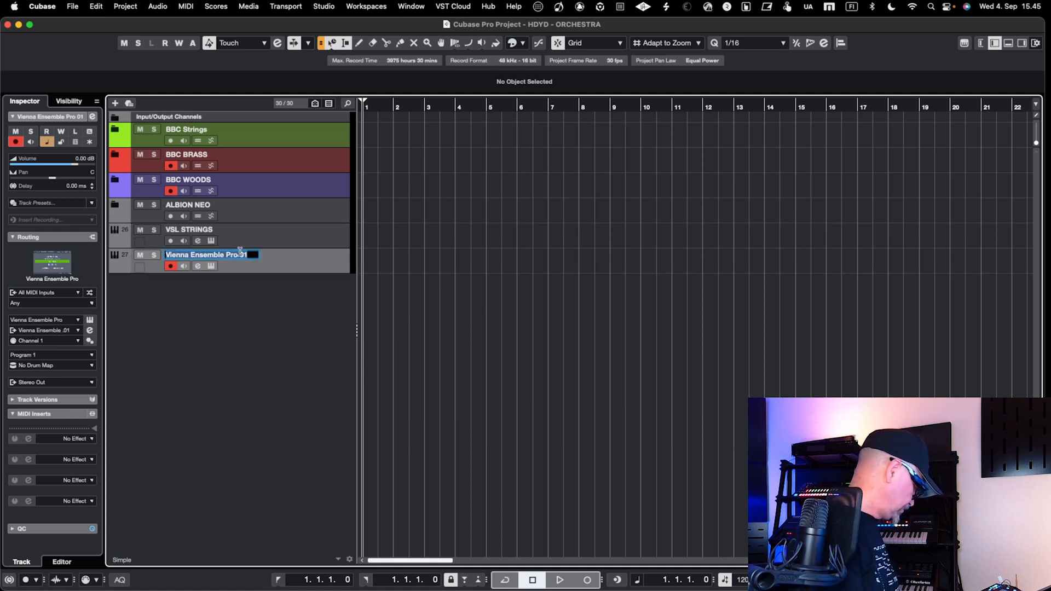
text(W)
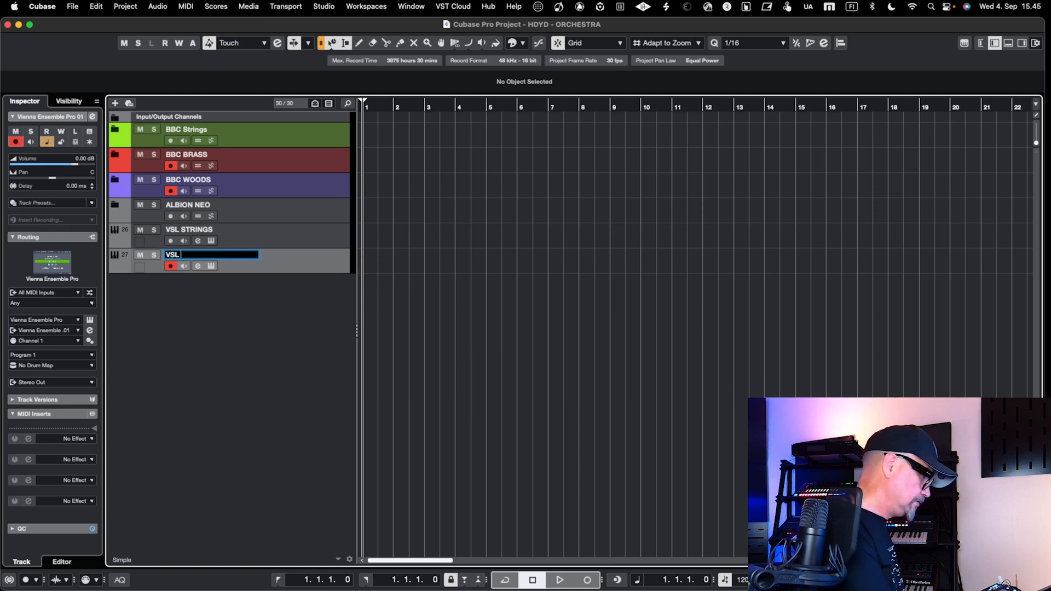
text(SL WOODS)
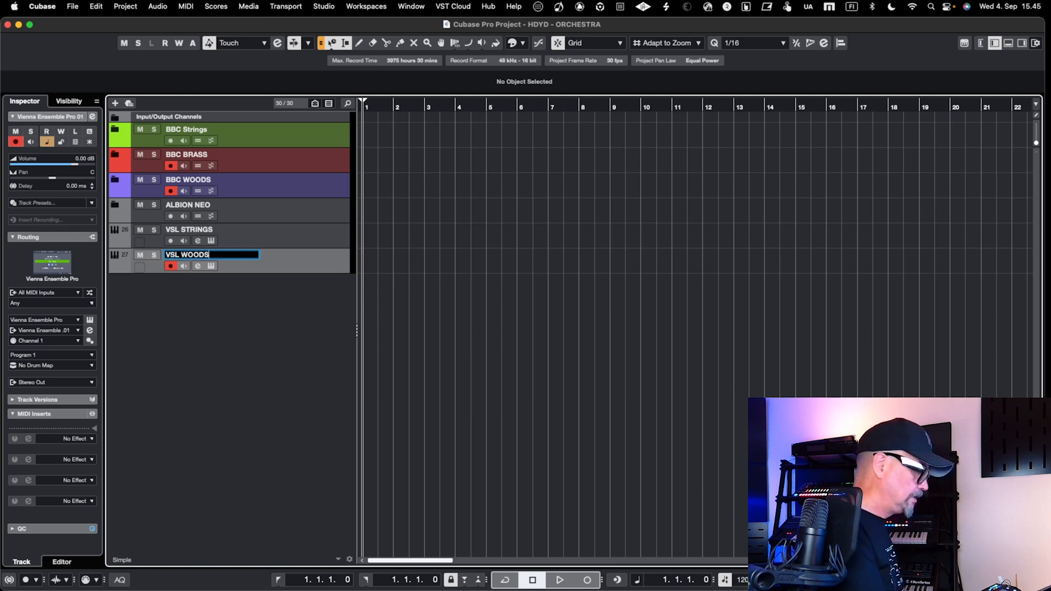
key(Return)
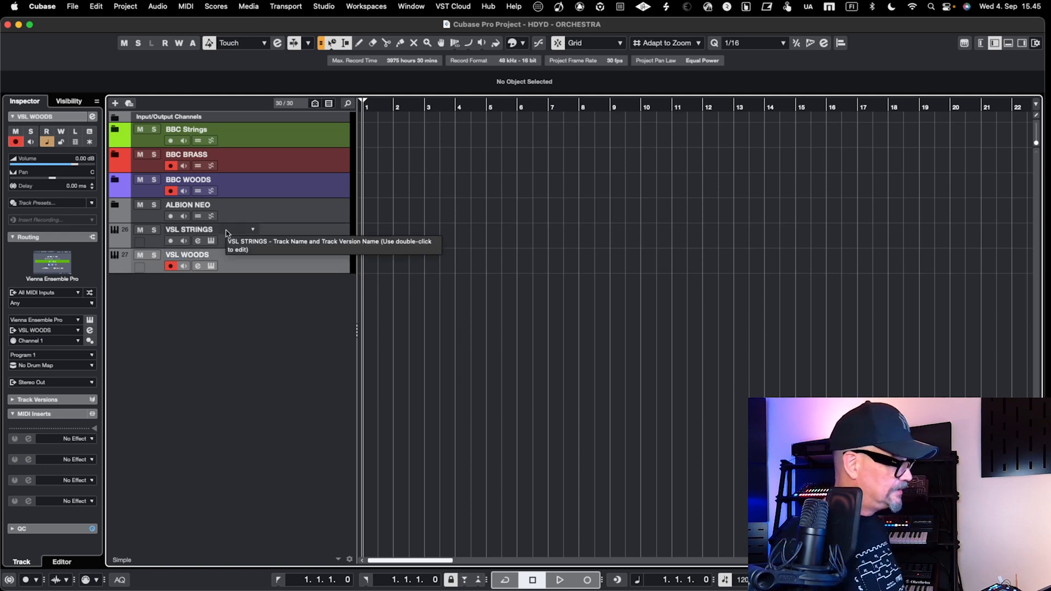
Activate the additional stereo outputs Out 3/4, Out 5/6 and Out 7/8 for the VSL STRINGS instrument
click(295, 239)
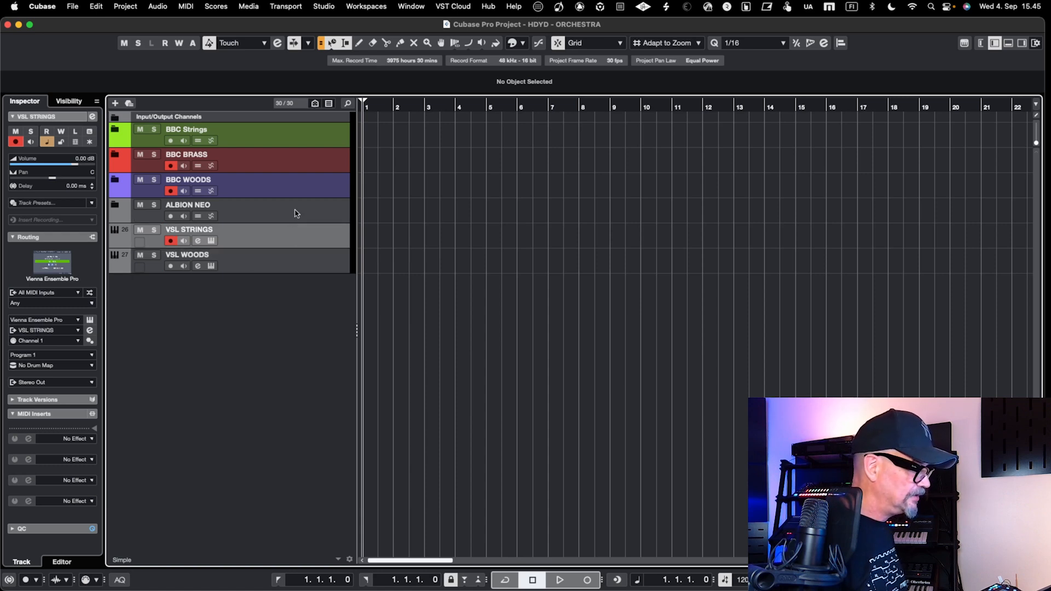
click(295, 213)
click(292, 240)
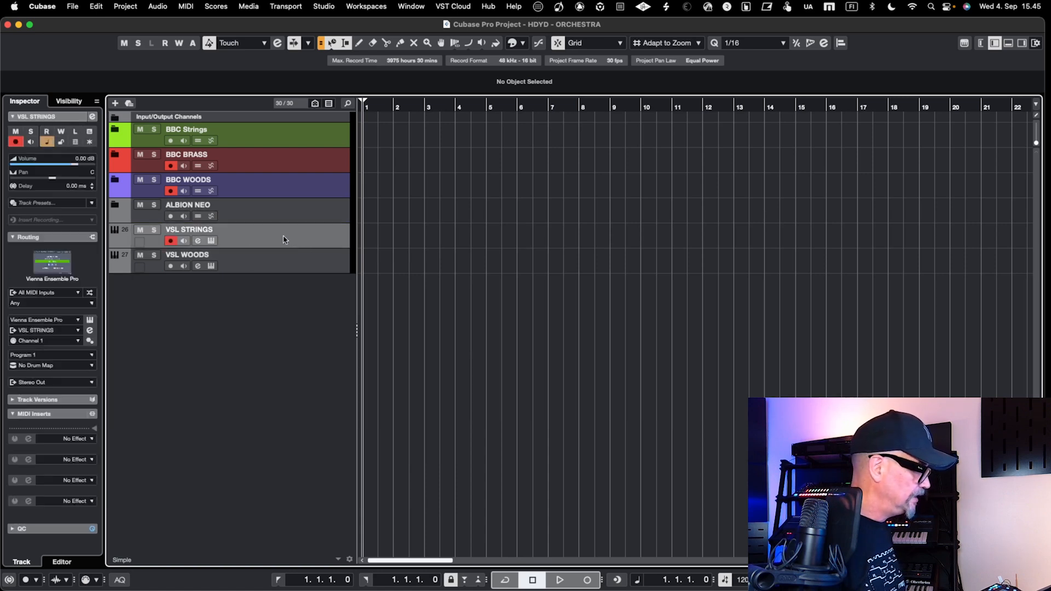
click(79, 331)
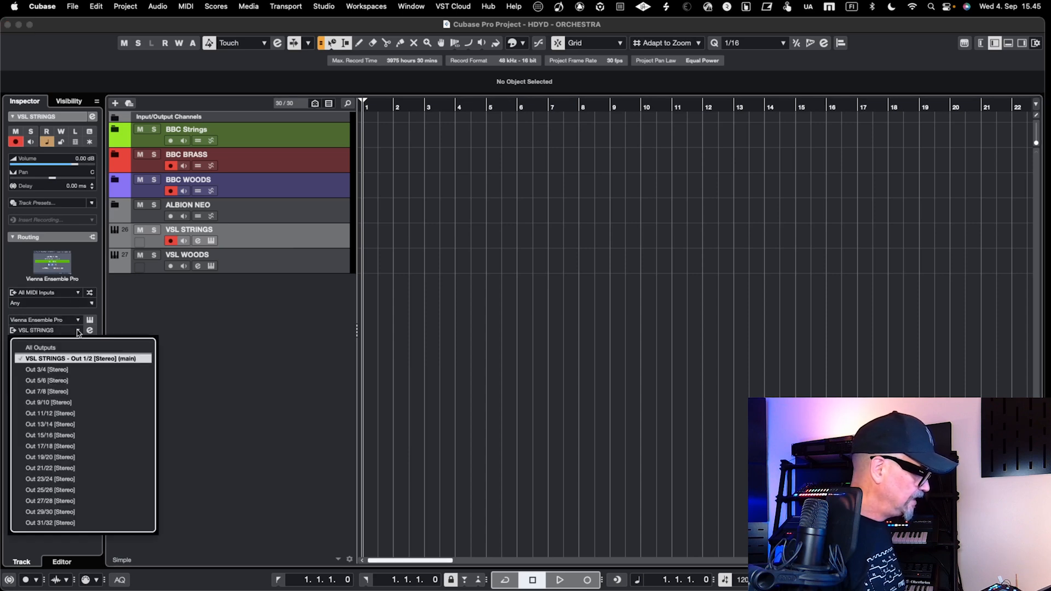
click(21, 381)
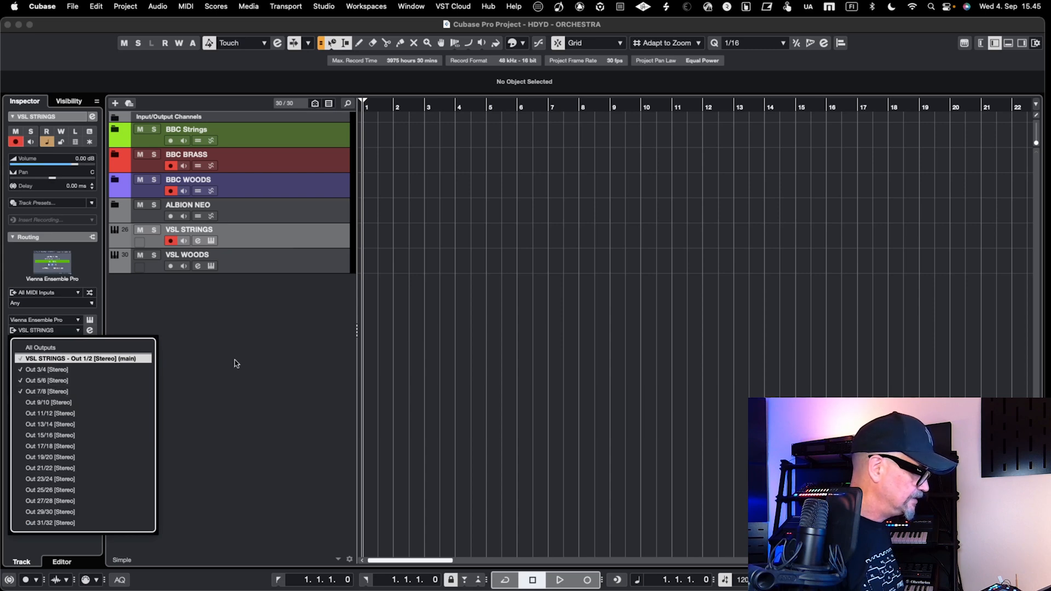
click(198, 391)
Switch to Vienna Ensemble Pro to check the STRINGS mixer's output assignments, and return to the VSL STRINGS track in Cubase
key(ctrl+Right)
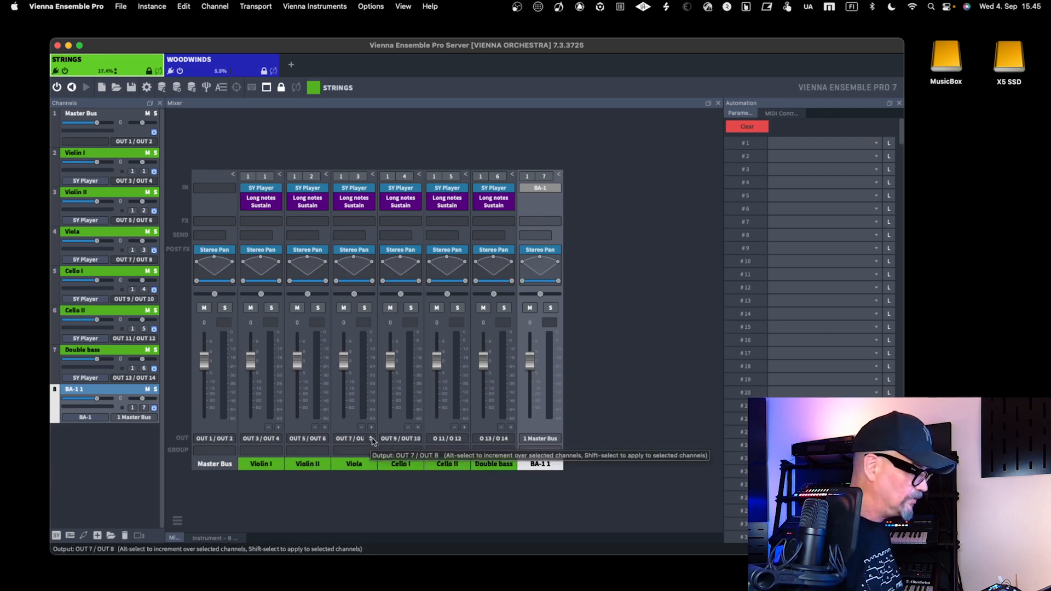
key(ctrl+Left)
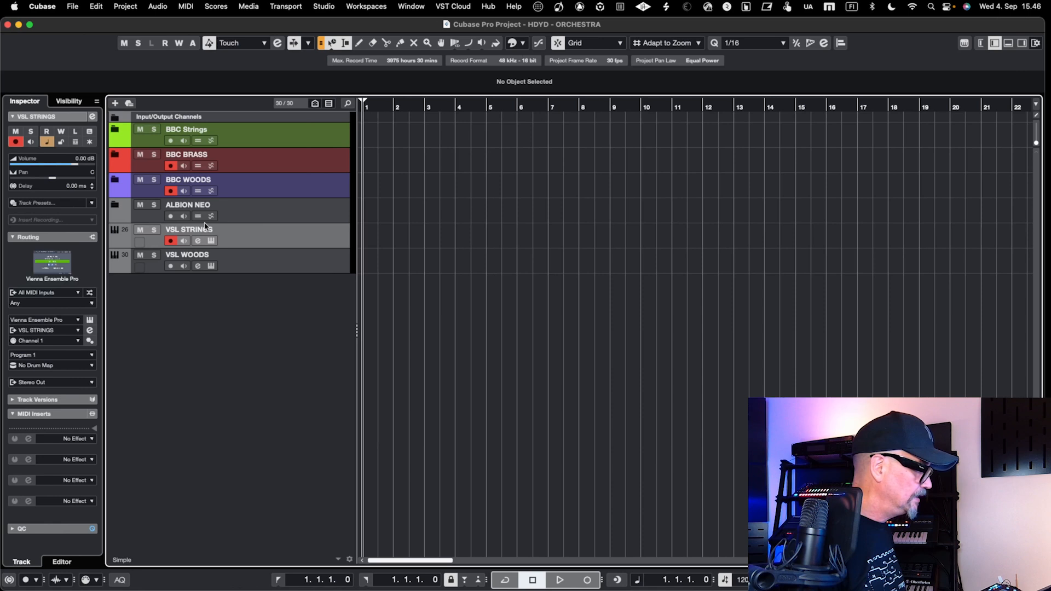
click(254, 233)
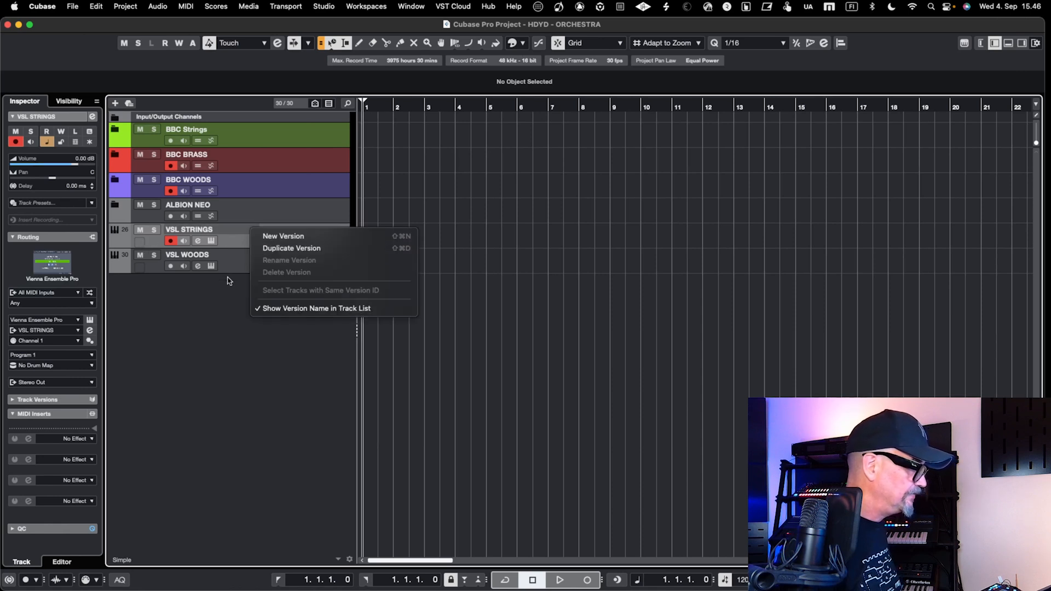
click(246, 247)
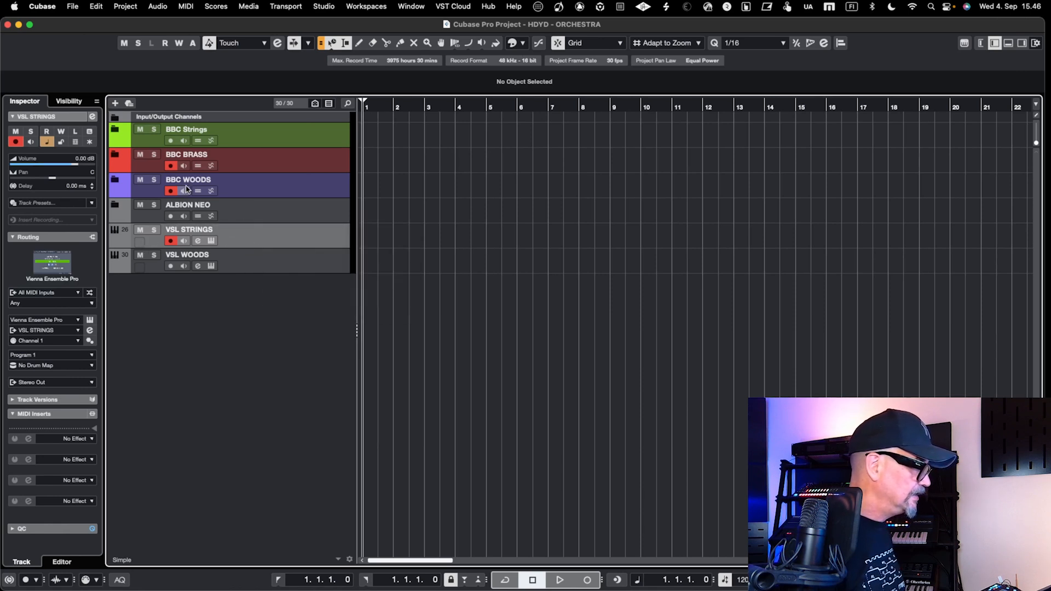
Add one MIDI track below VSL STRINGS, routed to the VSL STRINGS instrument on Channel 2
click(116, 104)
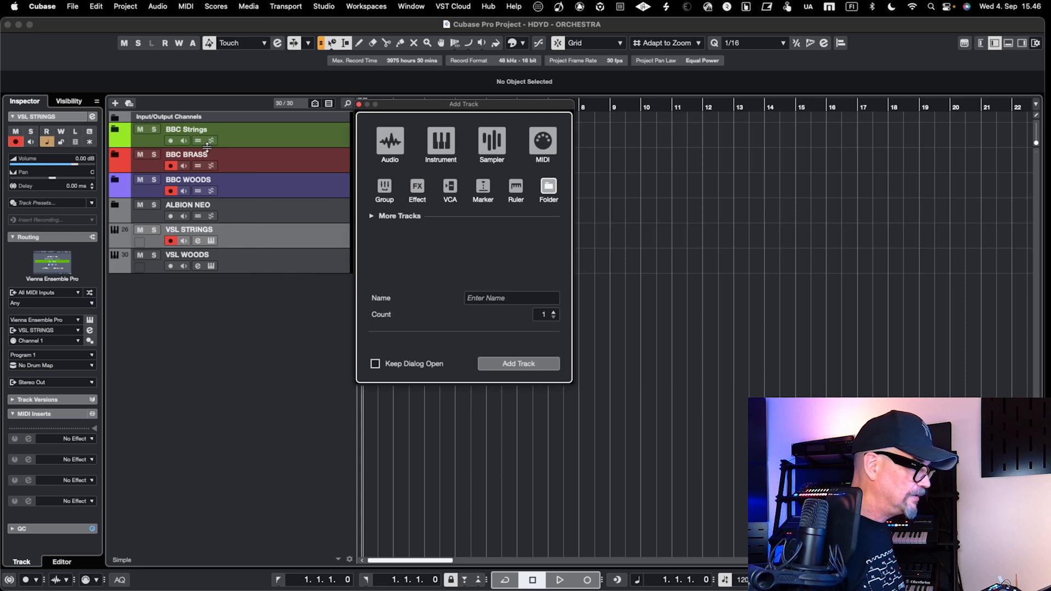
click(539, 144)
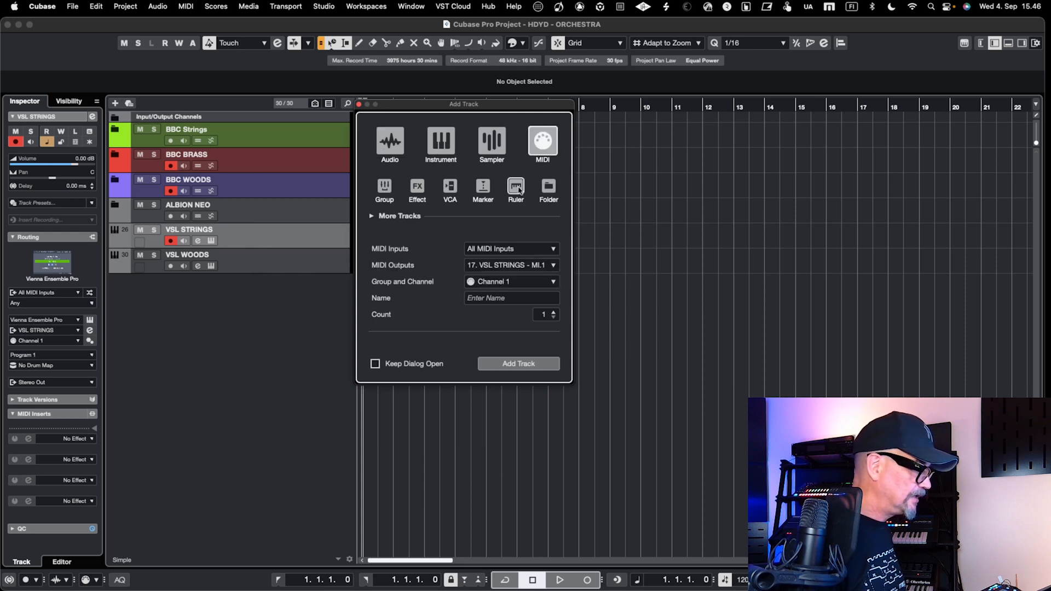
click(486, 285)
click(504, 323)
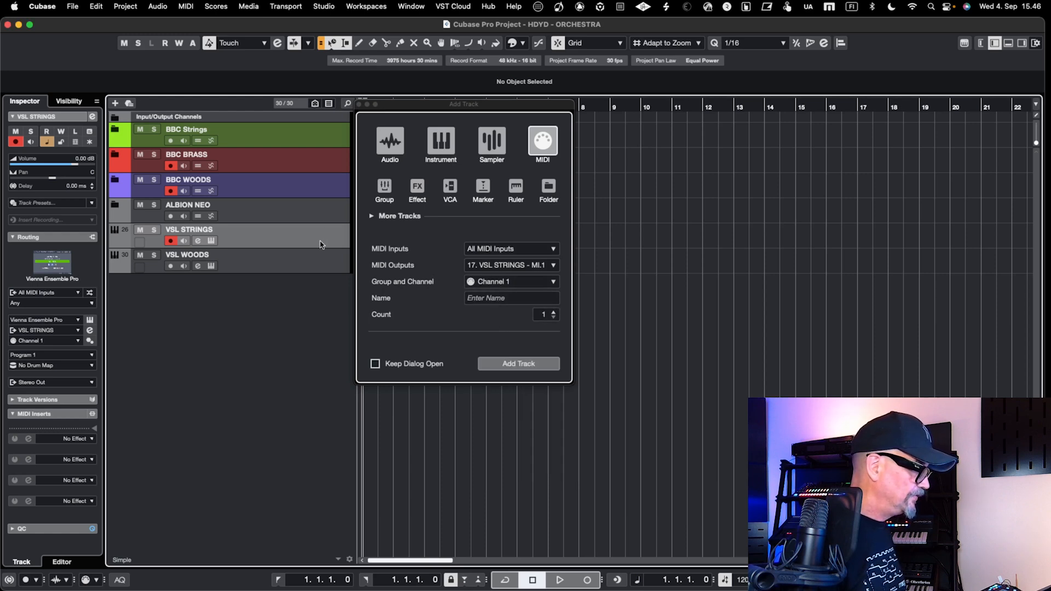
click(481, 282)
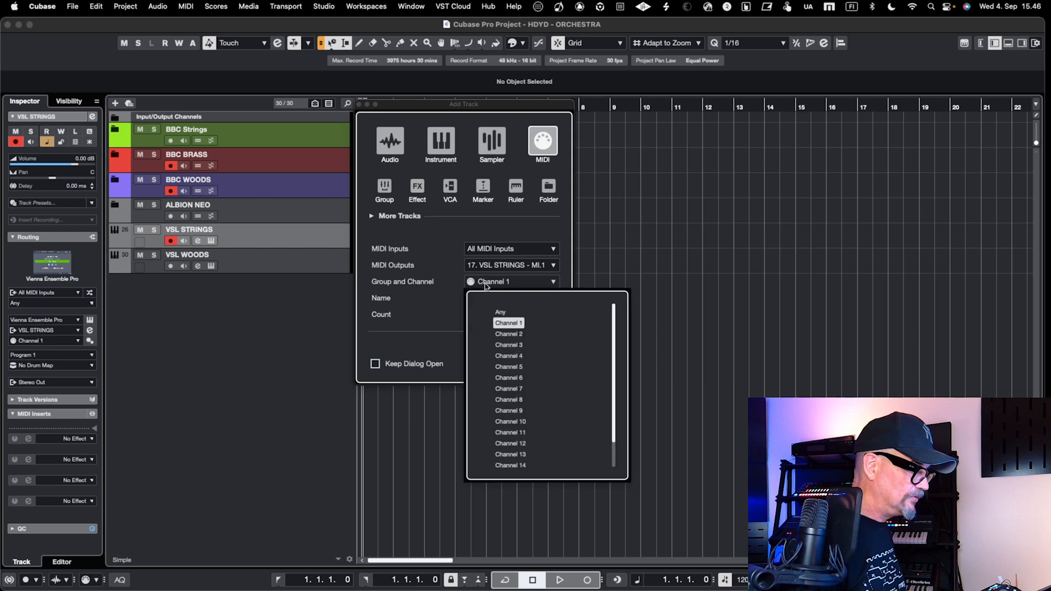
click(501, 334)
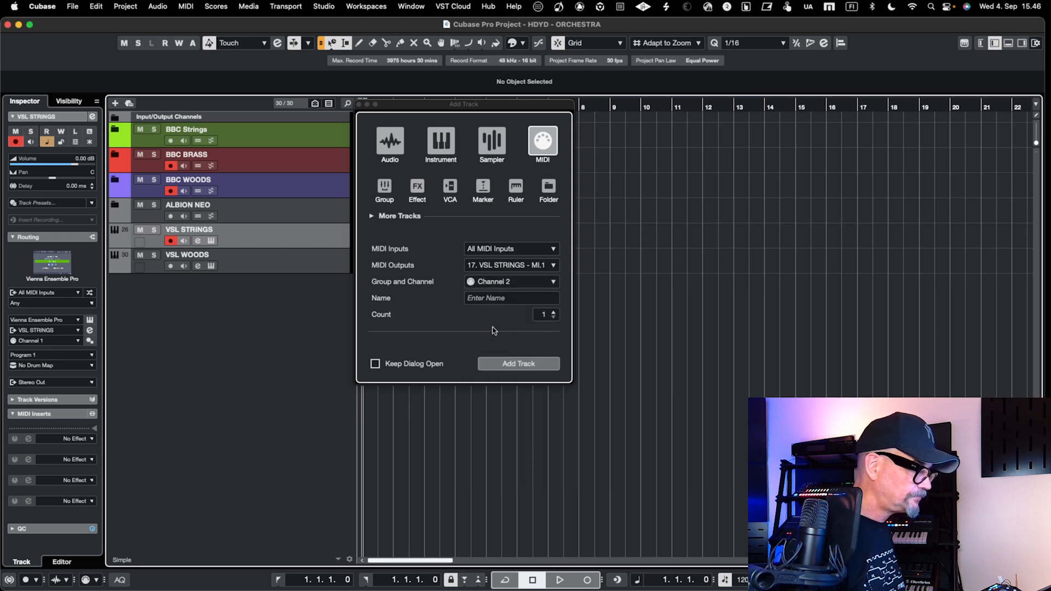
click(500, 364)
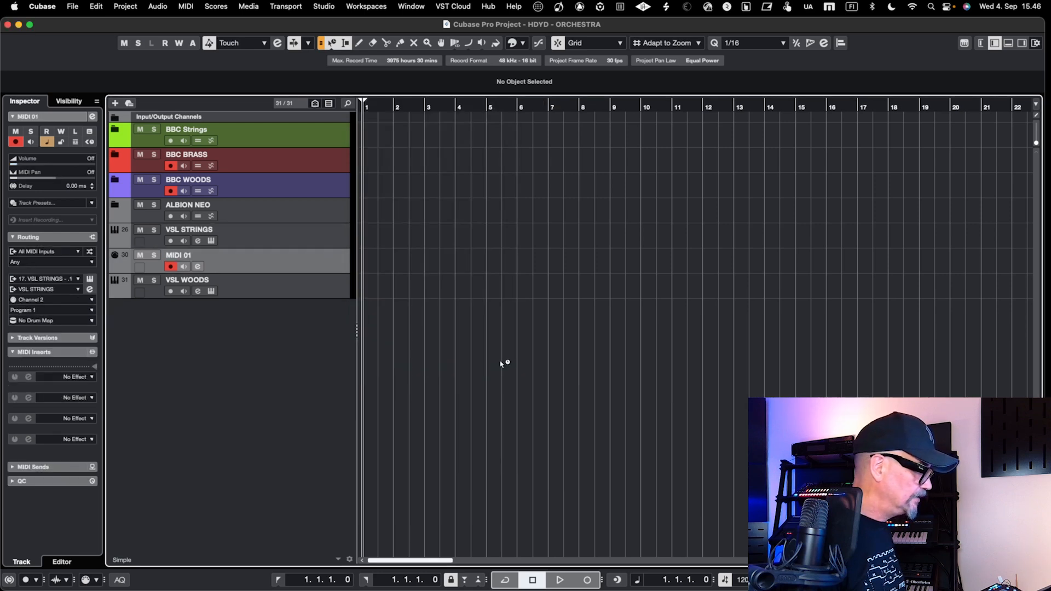
Rename the VSL STRINGS instrument track as VSL Violin 1
double_click(218, 231)
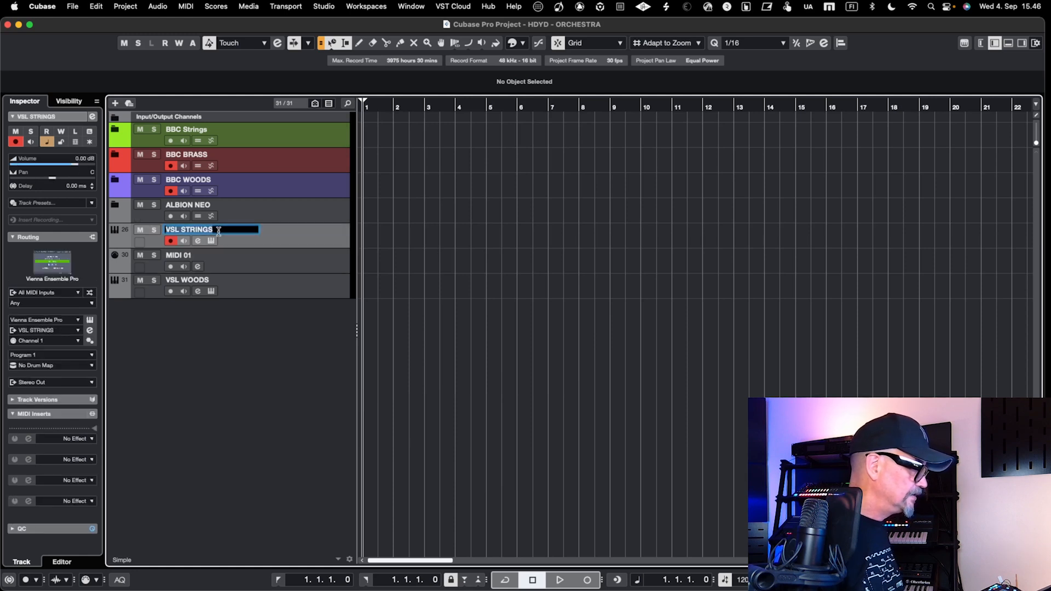
key(Right)
key(BackSpace)
key(BackSpace)
key(BackSpace)
key(BackSpace)
key(BackSpace)
key(BackSpace)
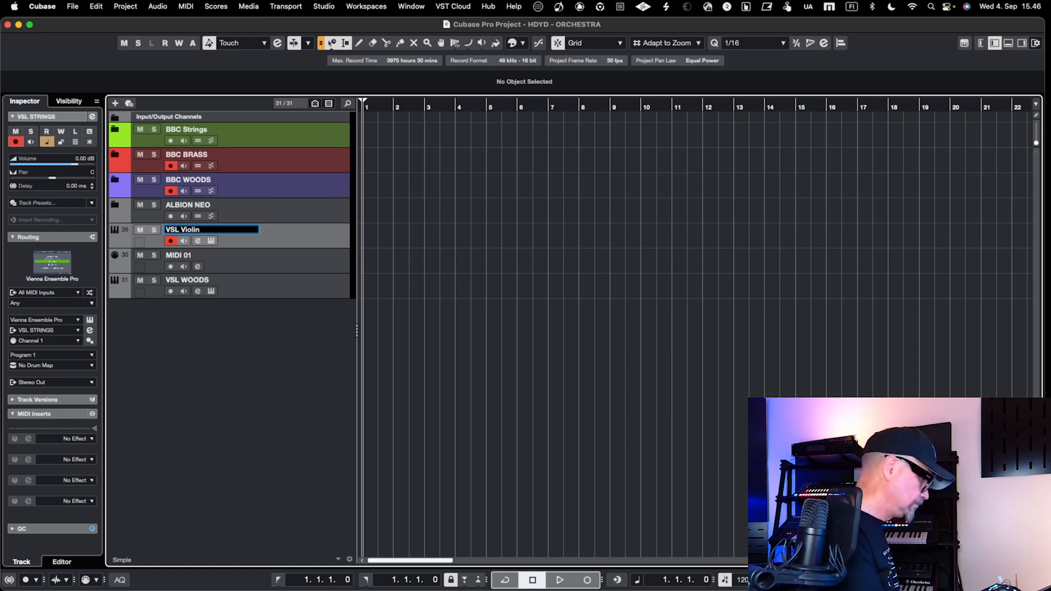
Rename the MIDI 01 track as VSL Violin 2
click(218, 256)
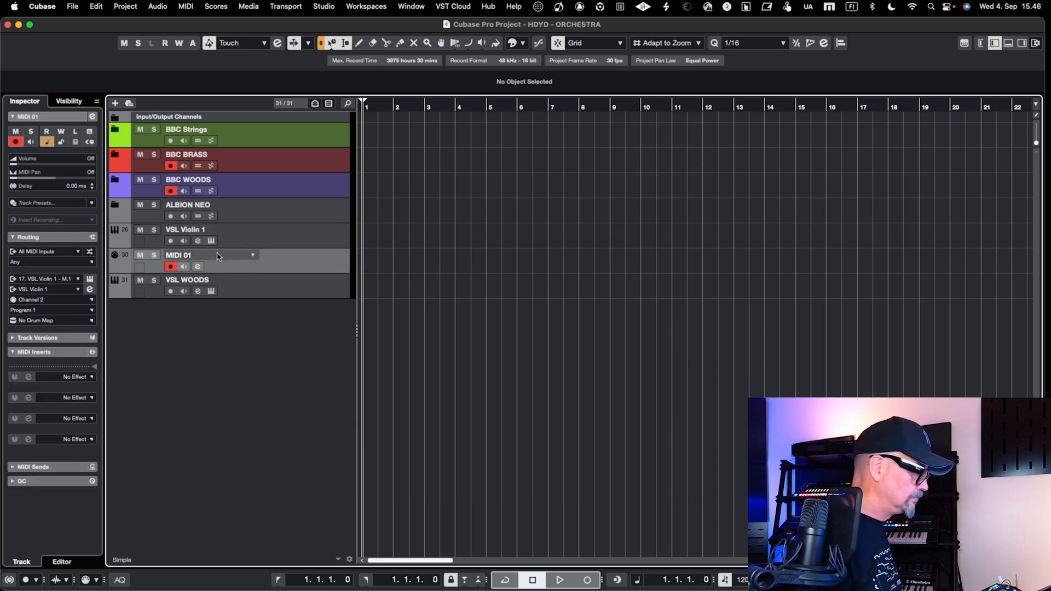
double_click(218, 256)
text(VSL Violin 2)
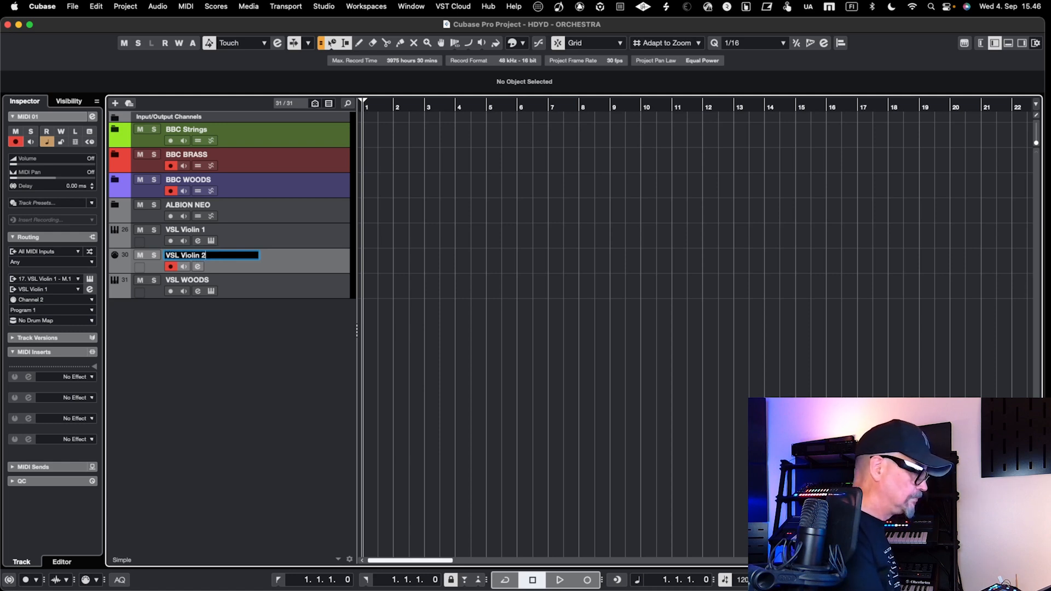
key(Return)
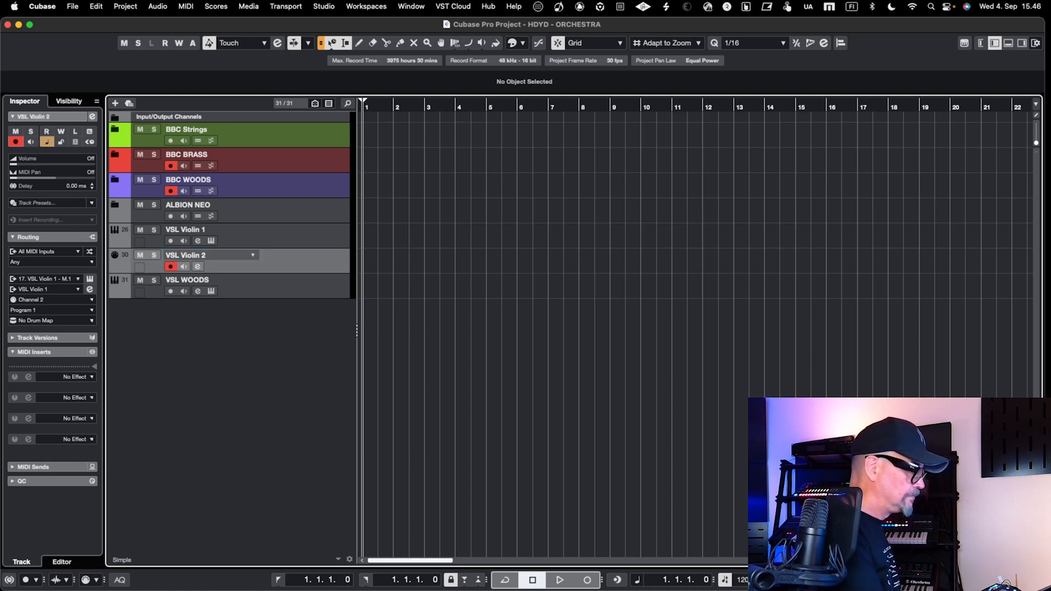
Compare the output that the VSL Violin 1 track plays through in the MixConsole with its assignment in Vienna Ensemble Pro
click(265, 237)
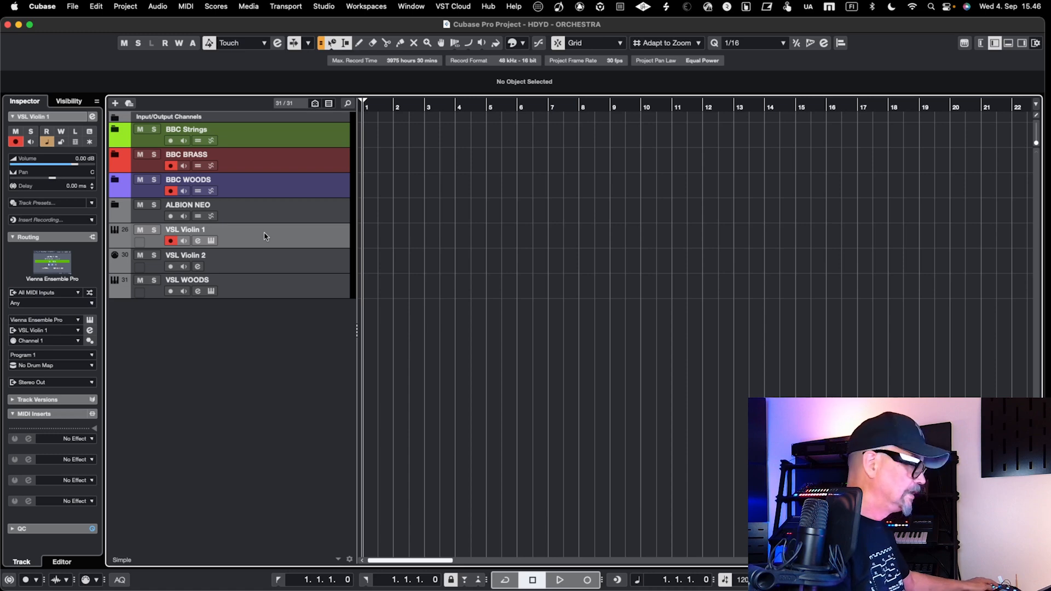
key(F3)
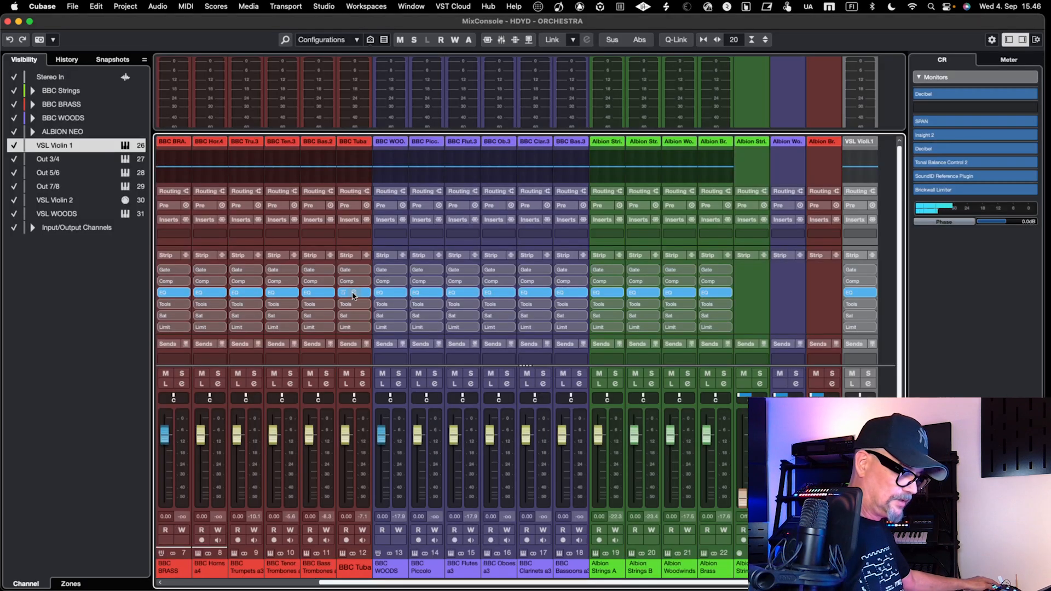
drag(608, 584, 744, 584)
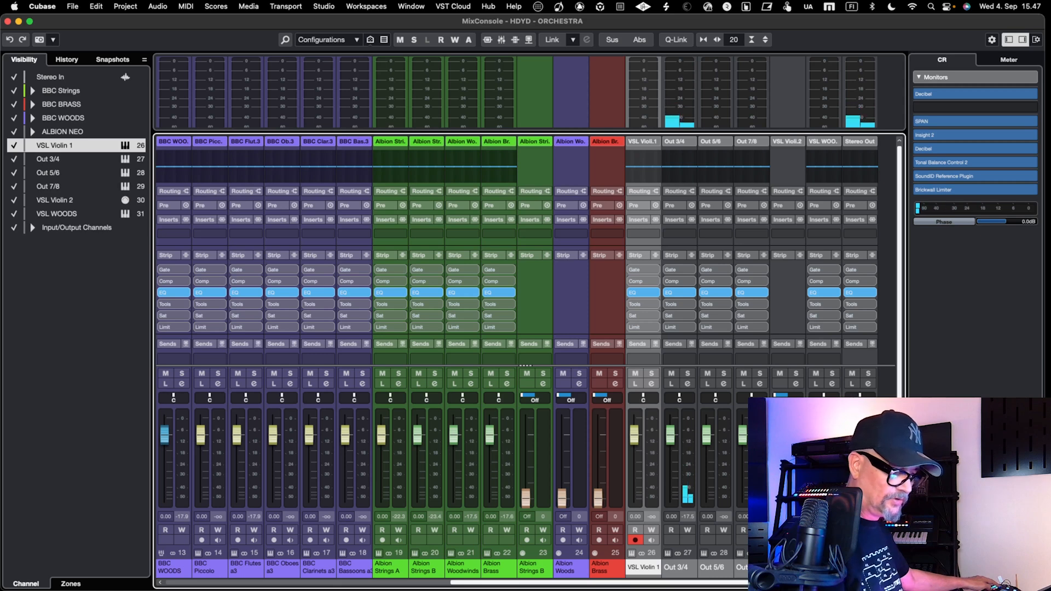
key(ctrl+Right)
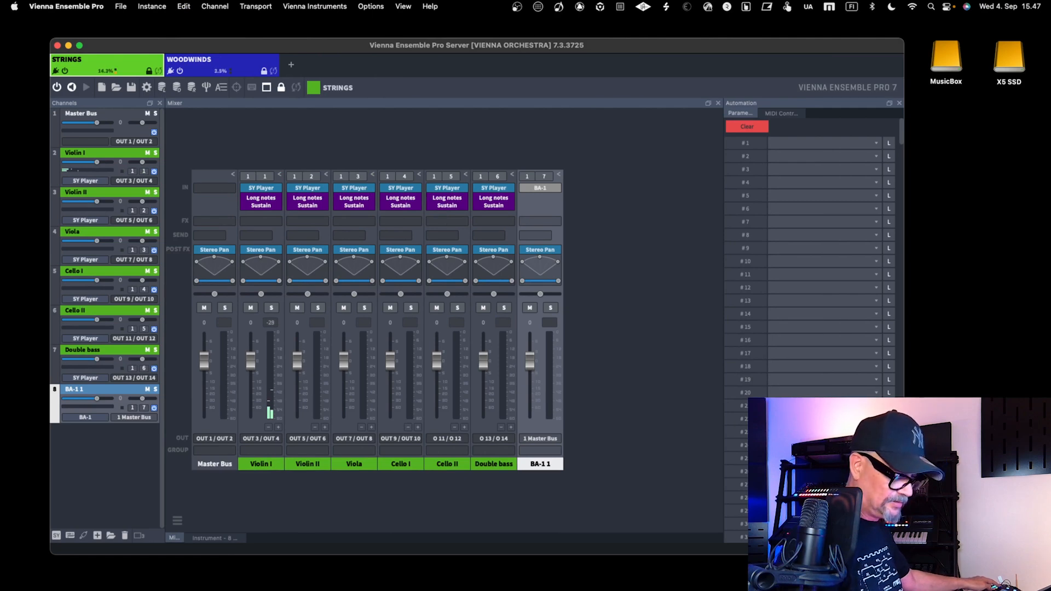
key(ctrl+Left)
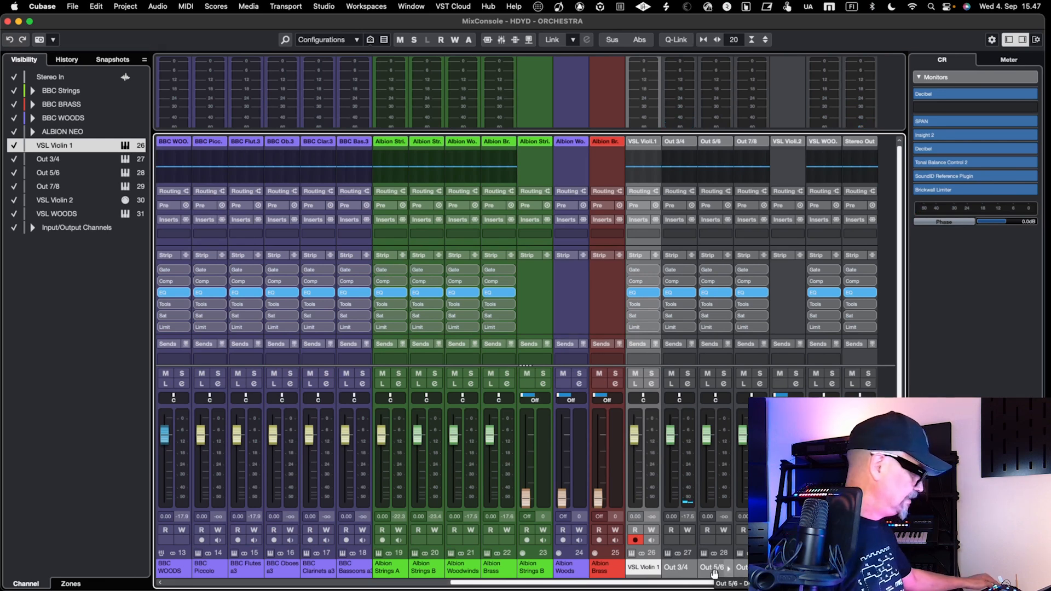
key(F3)
Check the VSL Violin 2 track's signal in the Vienna Ensemble Pro mixer and the output it reaches in the MixConsole
click(311, 270)
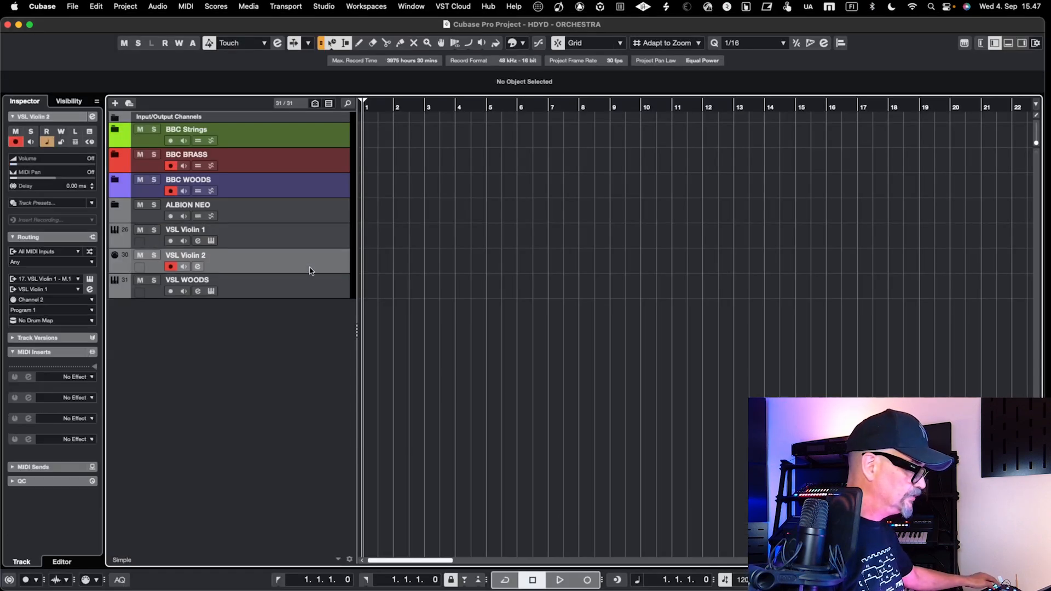
key(ctrl+Right)
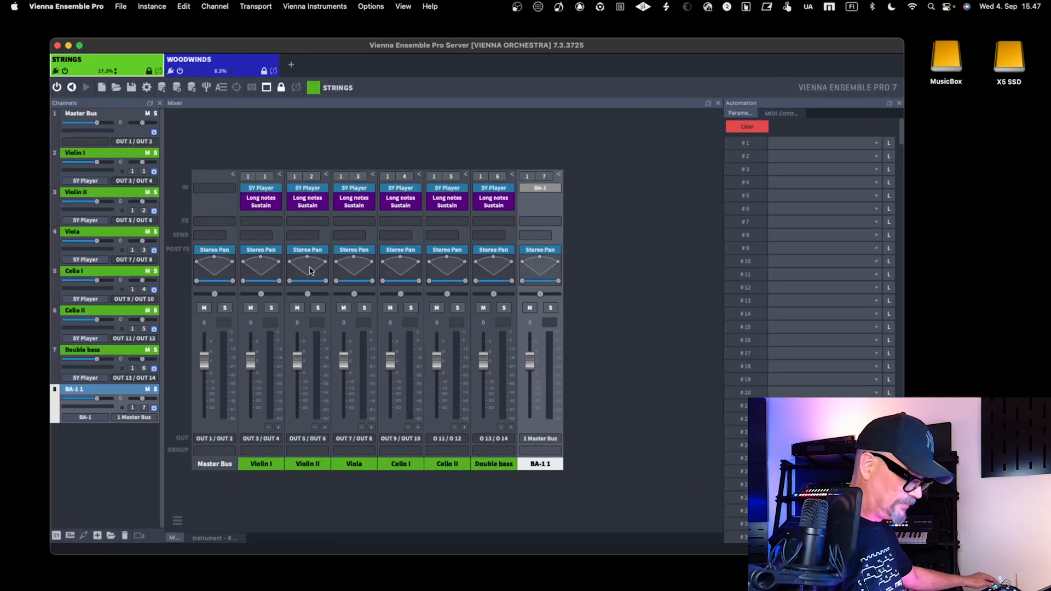
key(ctrl+Left)
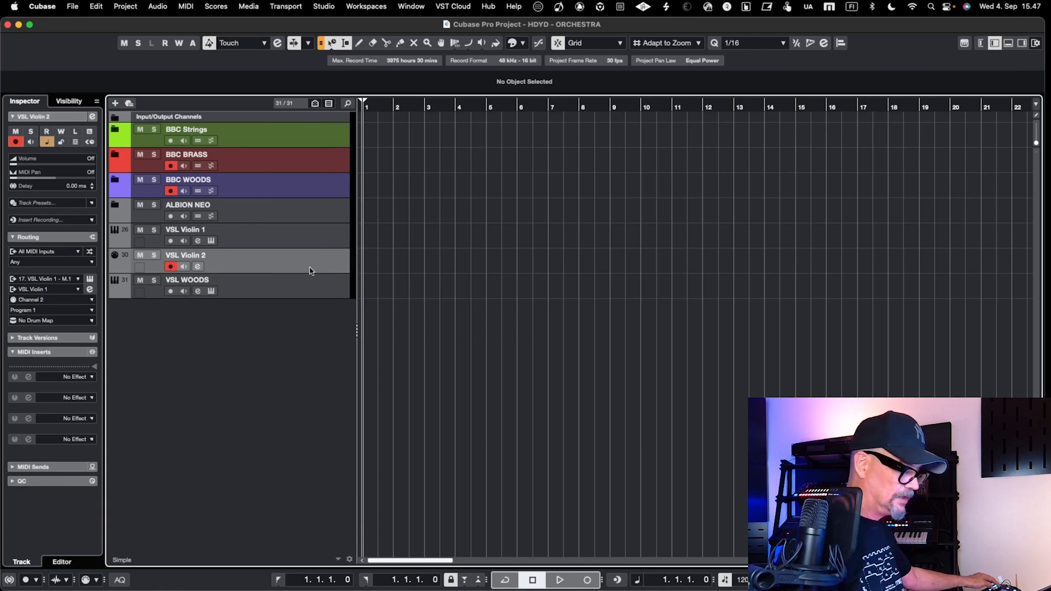
key(super+space)
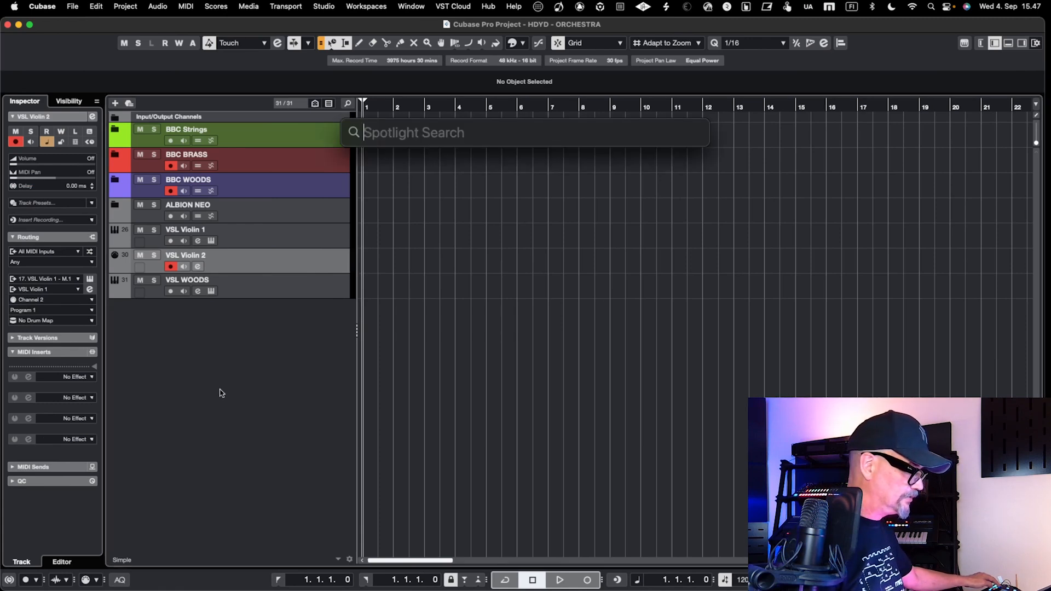
key(Escape)
key(ctrl+Right)
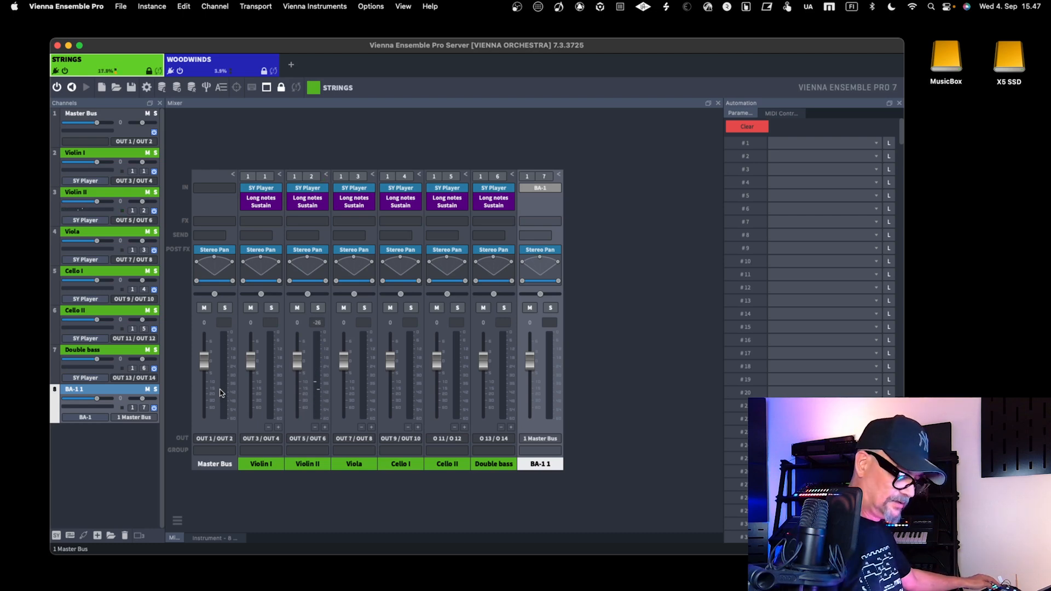
key(ctrl+Left)
key(F3)
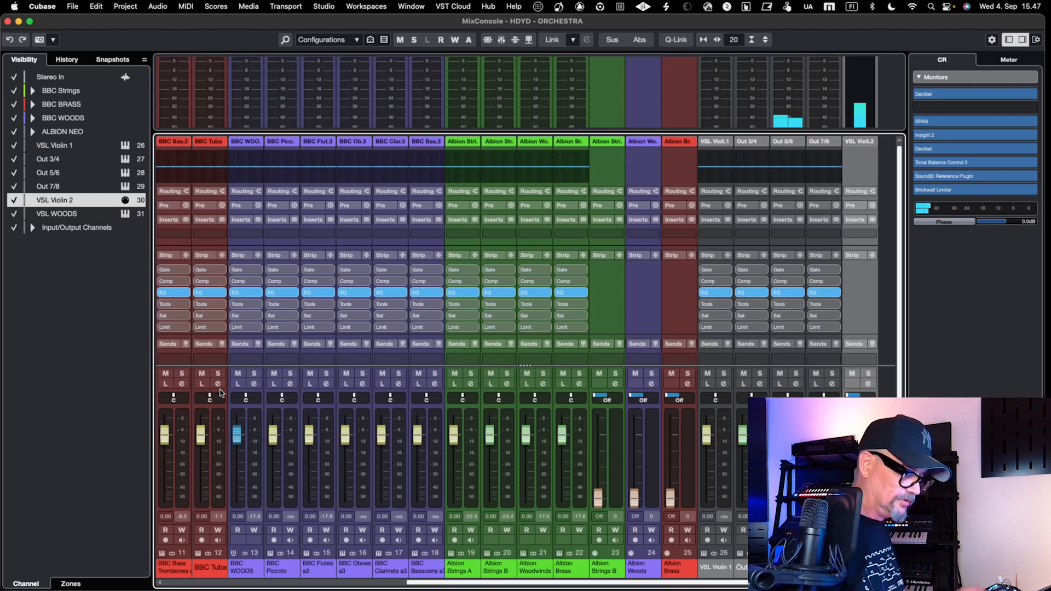
Rename the VSL Violin 1 channel in the MixConsole as VSL Strings
click(723, 571)
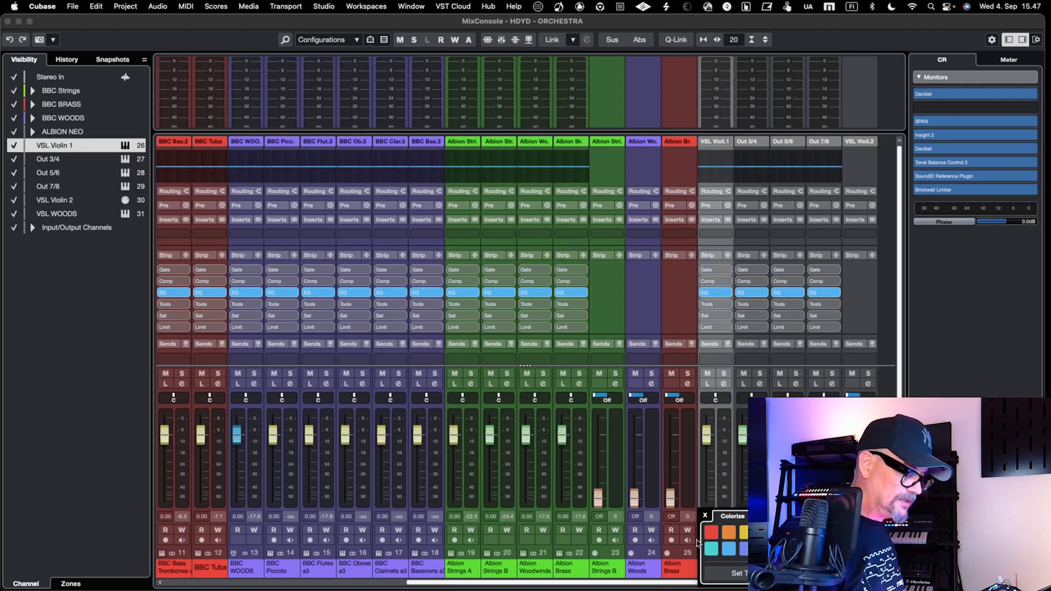
click(705, 516)
double_click(719, 570)
text(S)
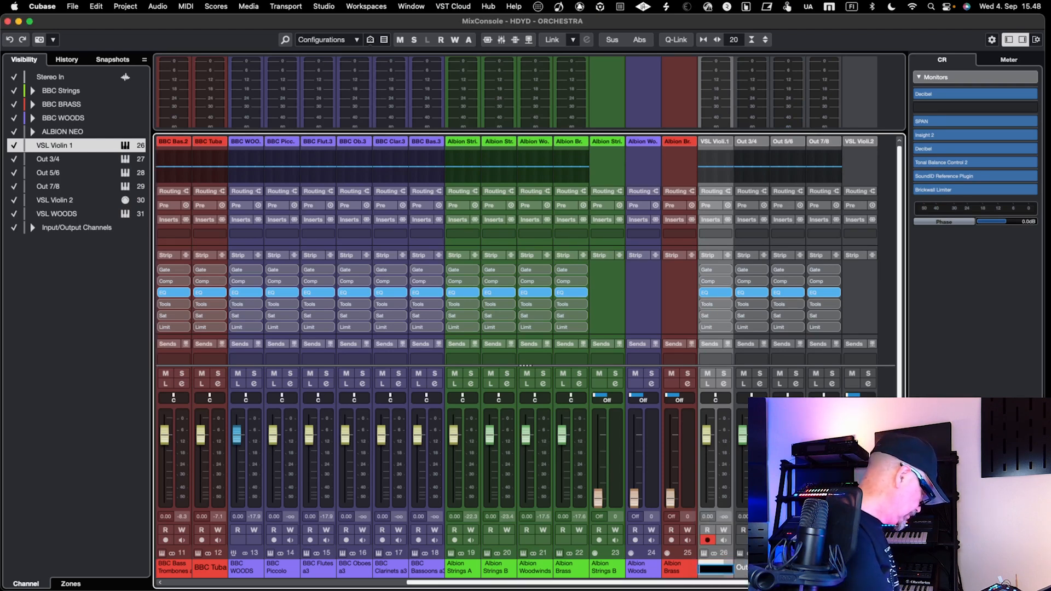
text(trings)
key(Return)
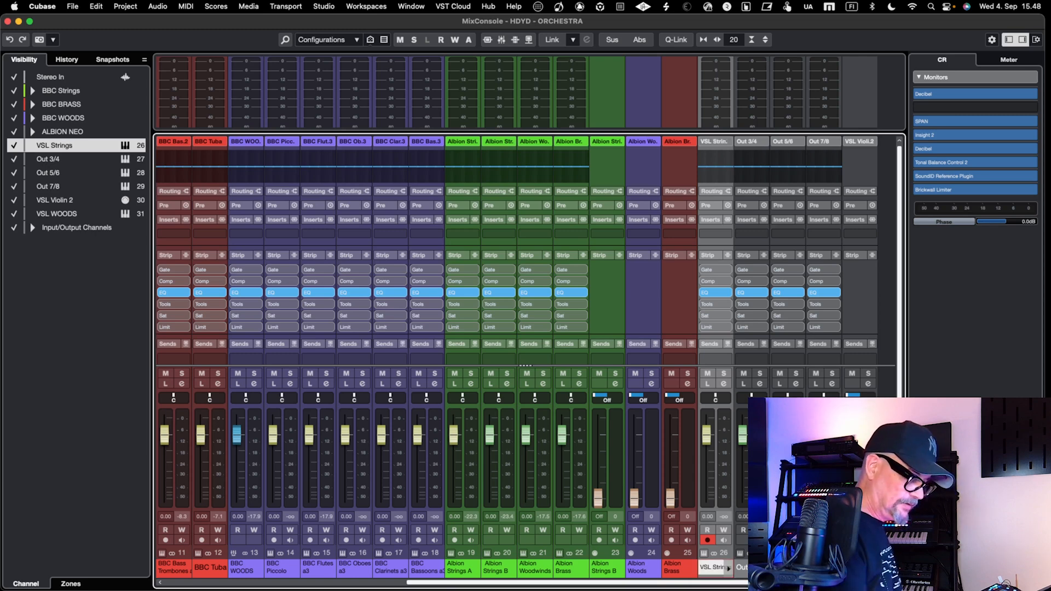
Rename the mixer channels Out 3/4 as VSL Violin I and Out 5/6 as VSL Violin II, and return to the project window
key(Tab)
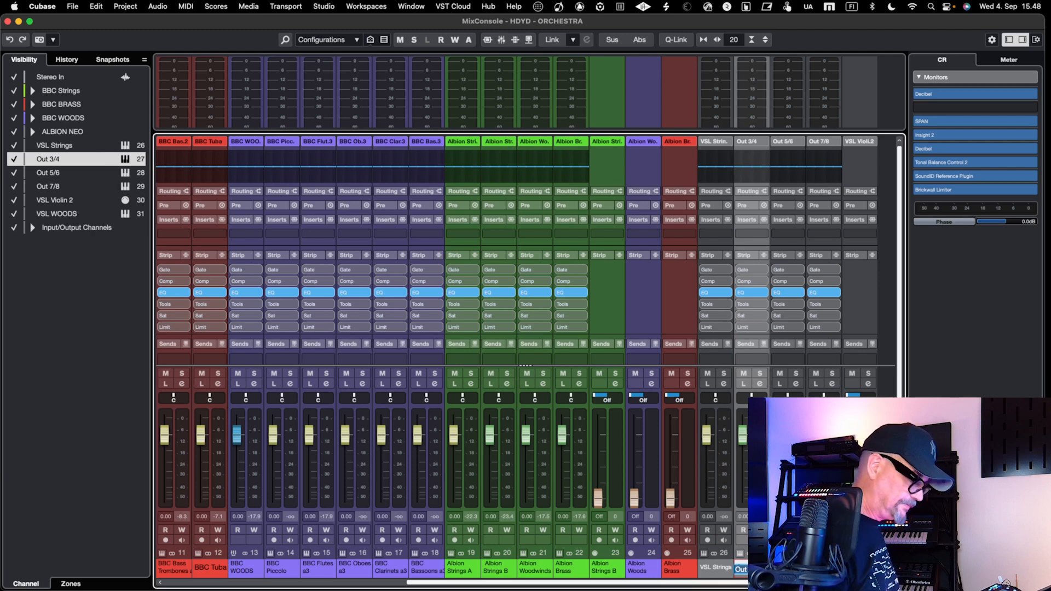
text(VSL)
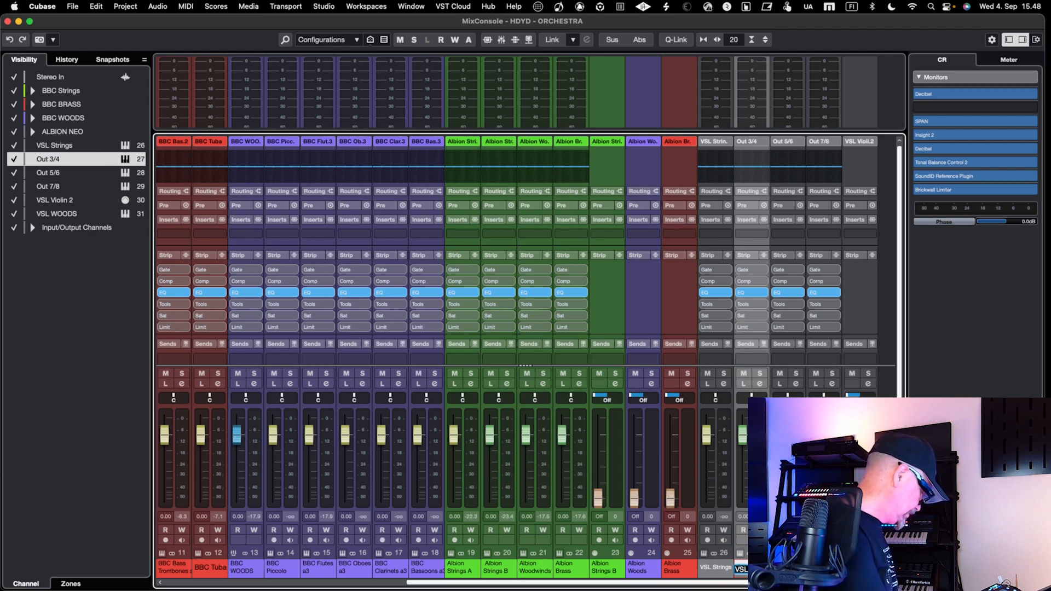
text( Violin 1)
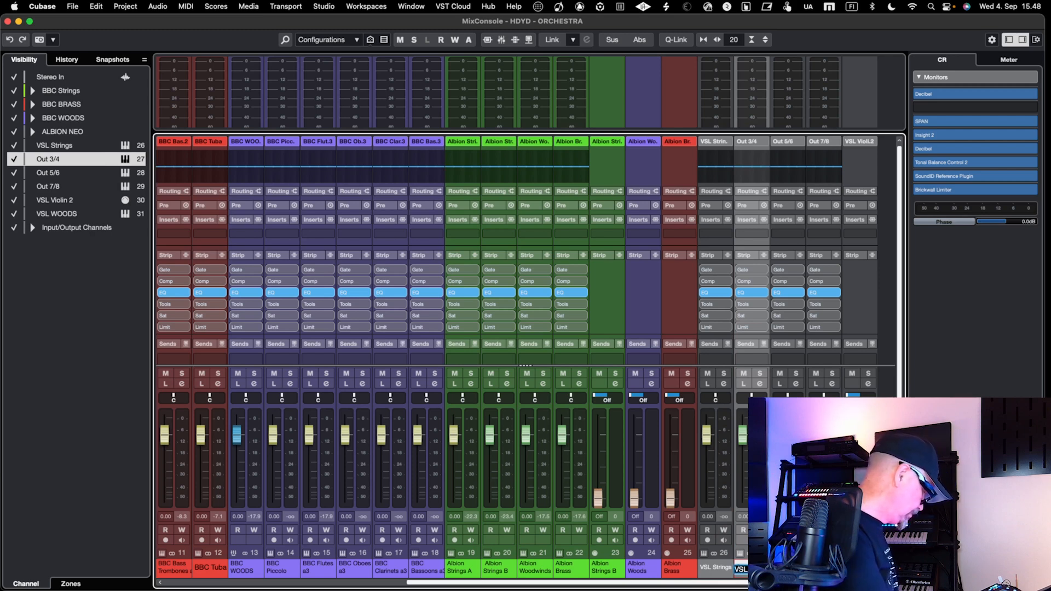
key(Return)
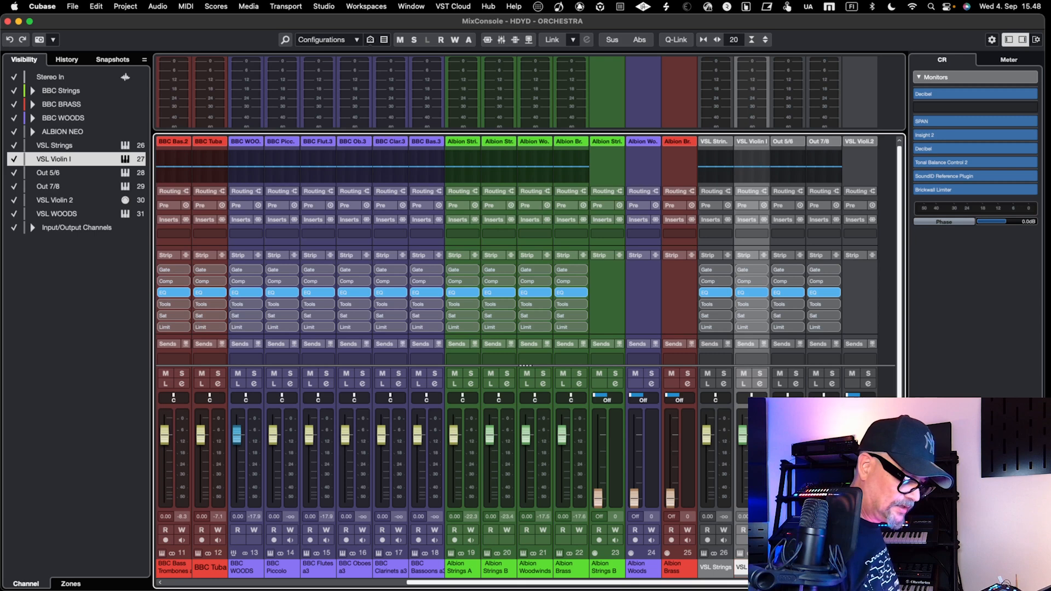
click(787, 568)
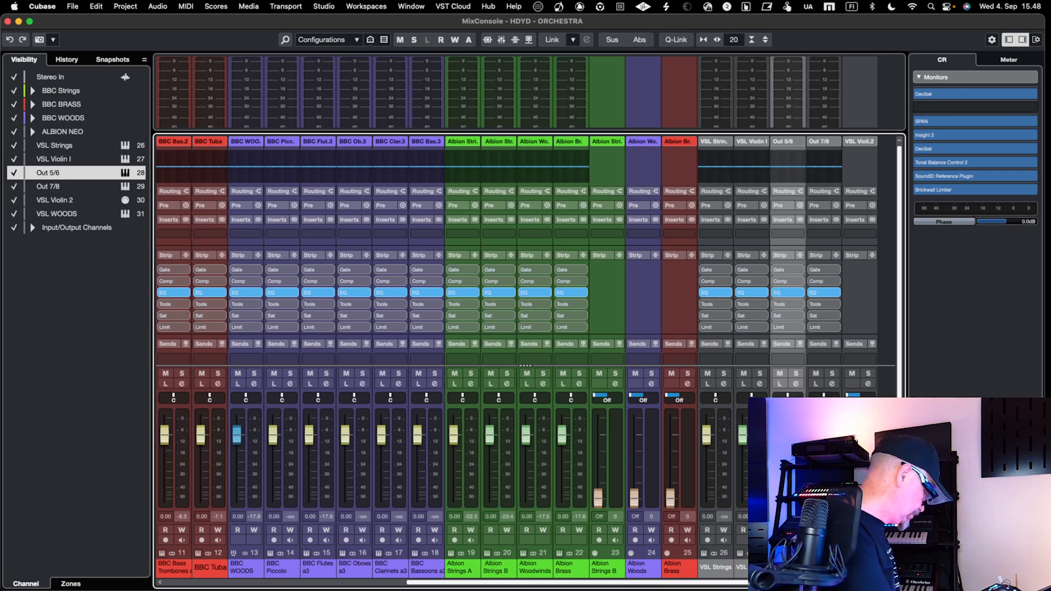
key(Return)
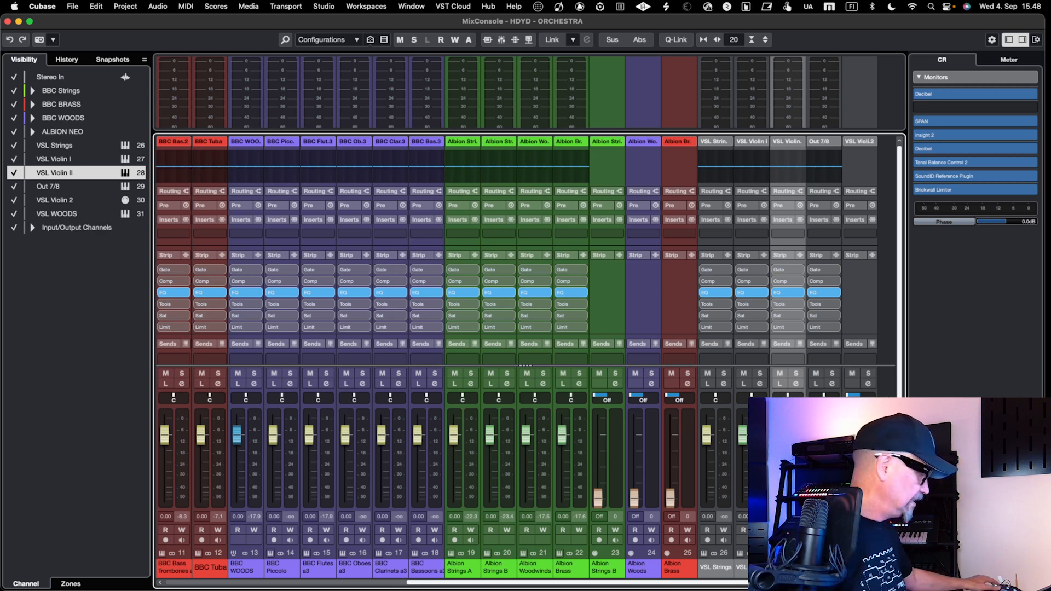
key(F3)
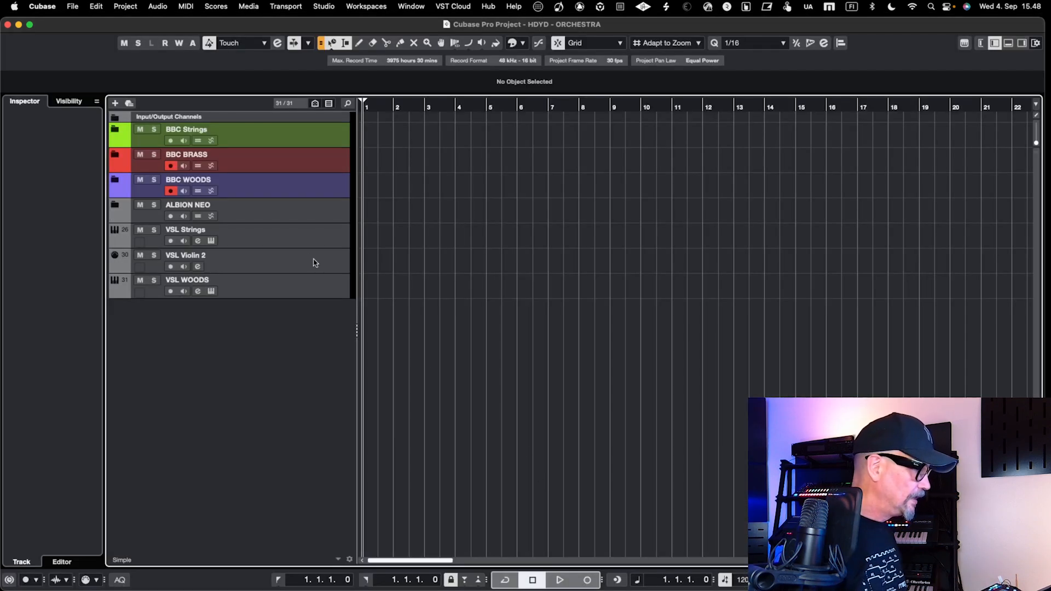
Rename the MIDI track VSL Violin 2 as VSL Violin II
click(262, 258)
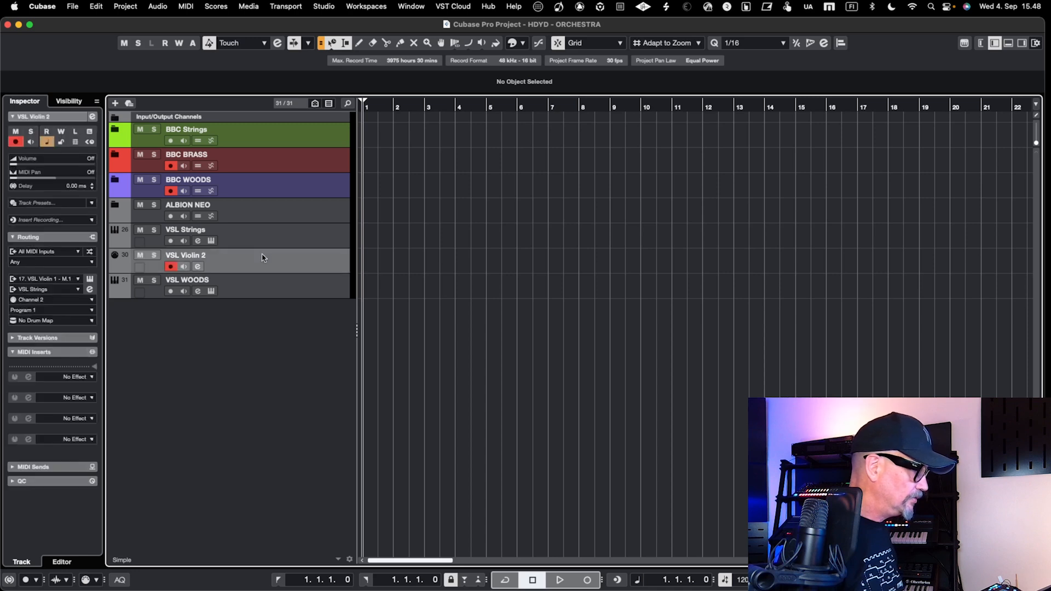
double_click(218, 254)
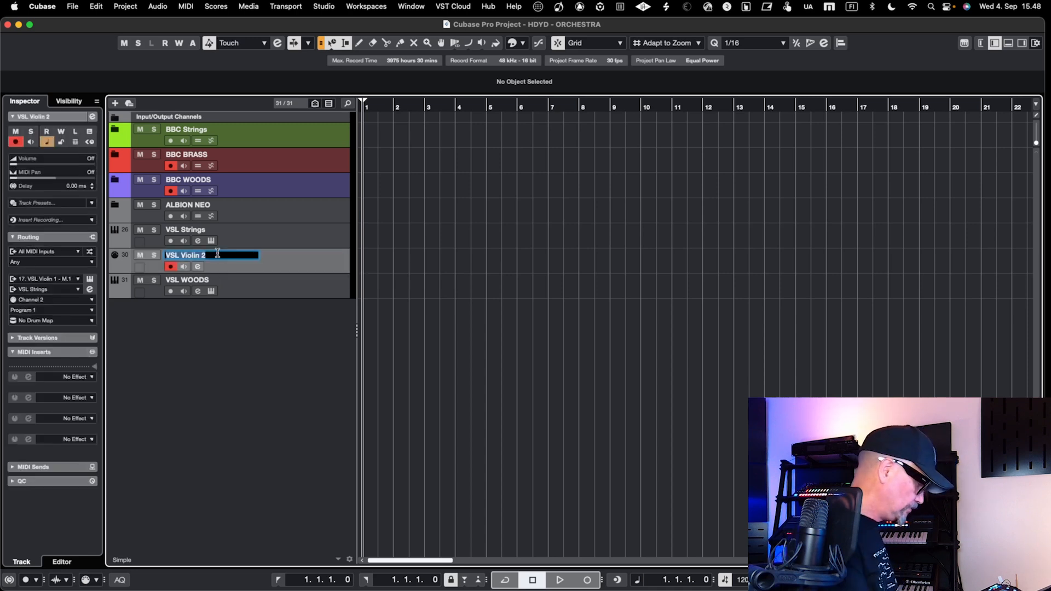
key(Right)
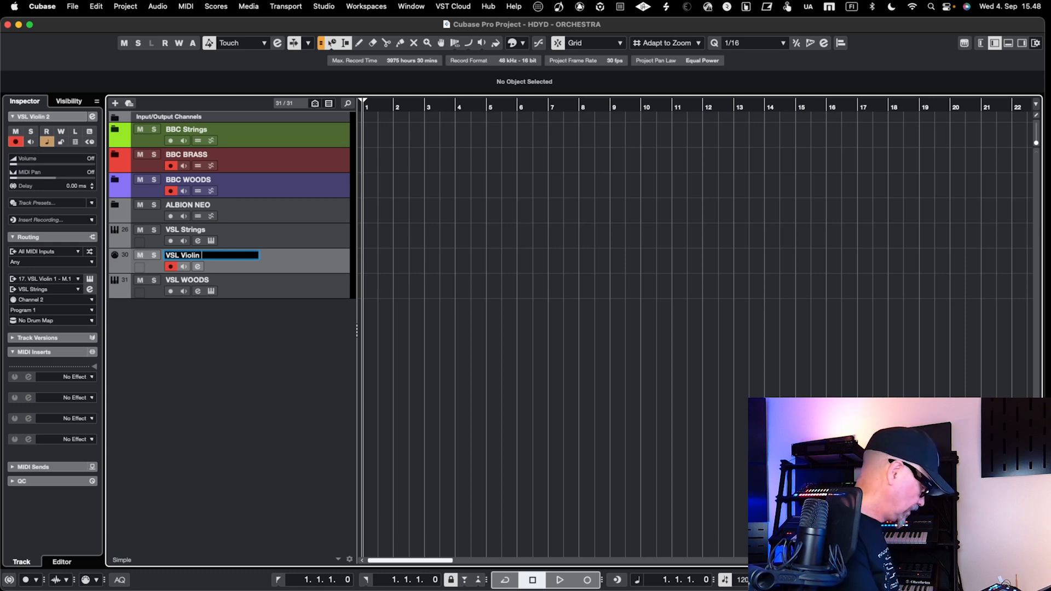
text(II)
key(Return)
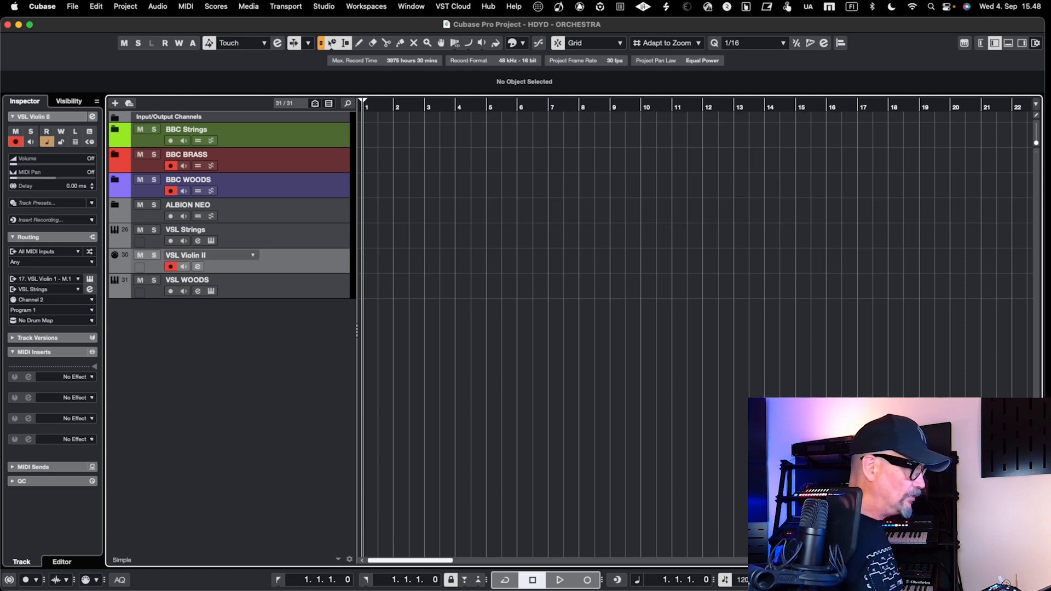
Add one MIDI track directly below VSL Strings, routed to the VSL Strings instrument on Channel 1
click(302, 241)
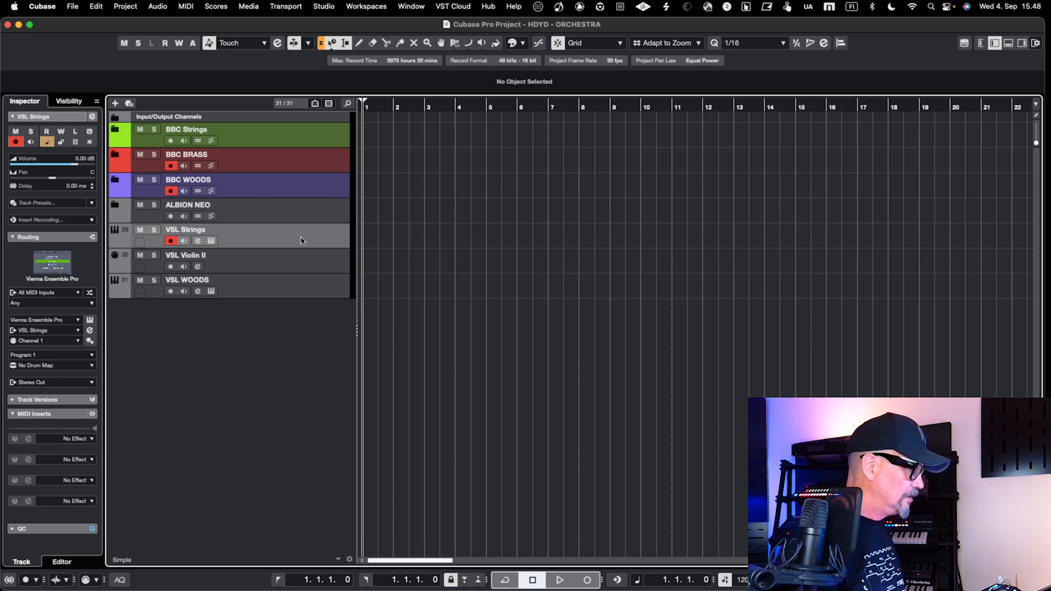
right_click(302, 241)
click(270, 236)
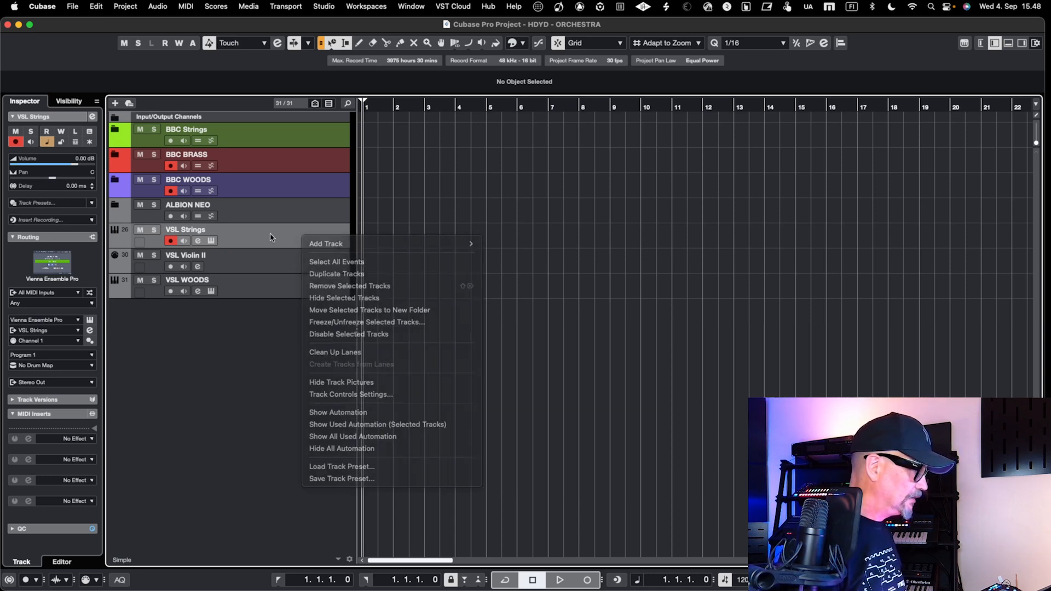
click(115, 104)
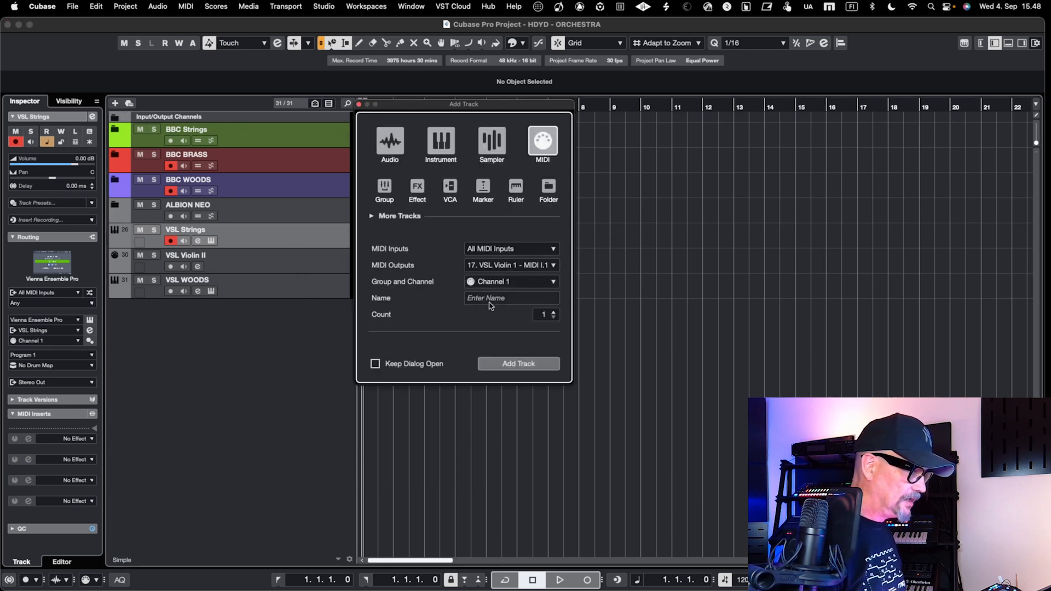
click(514, 366)
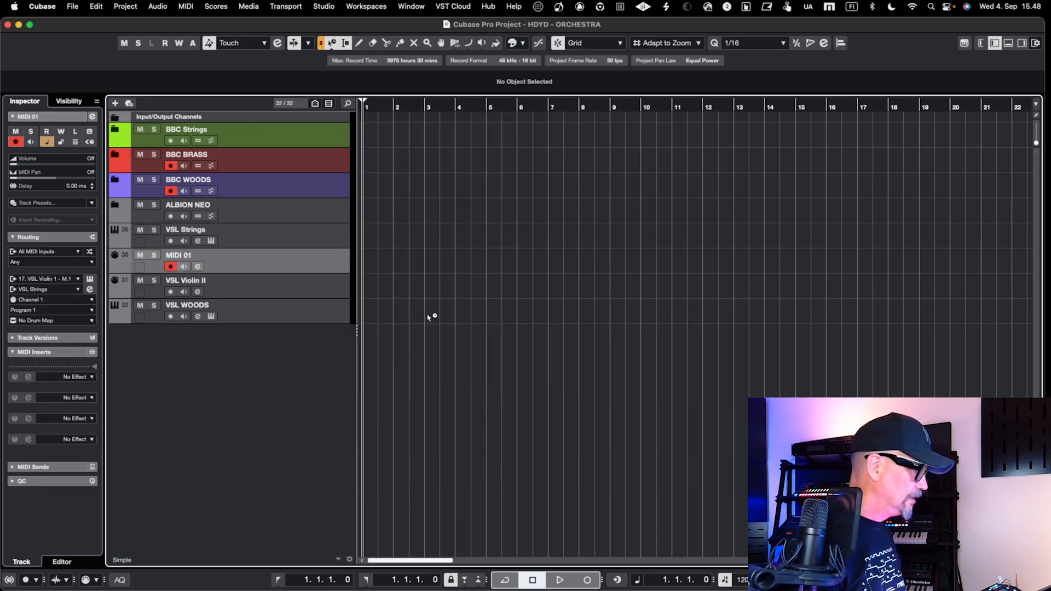
Rename the MIDI 01 track as VSL Violin I, and select VSL Violin II below it
double_click(184, 255)
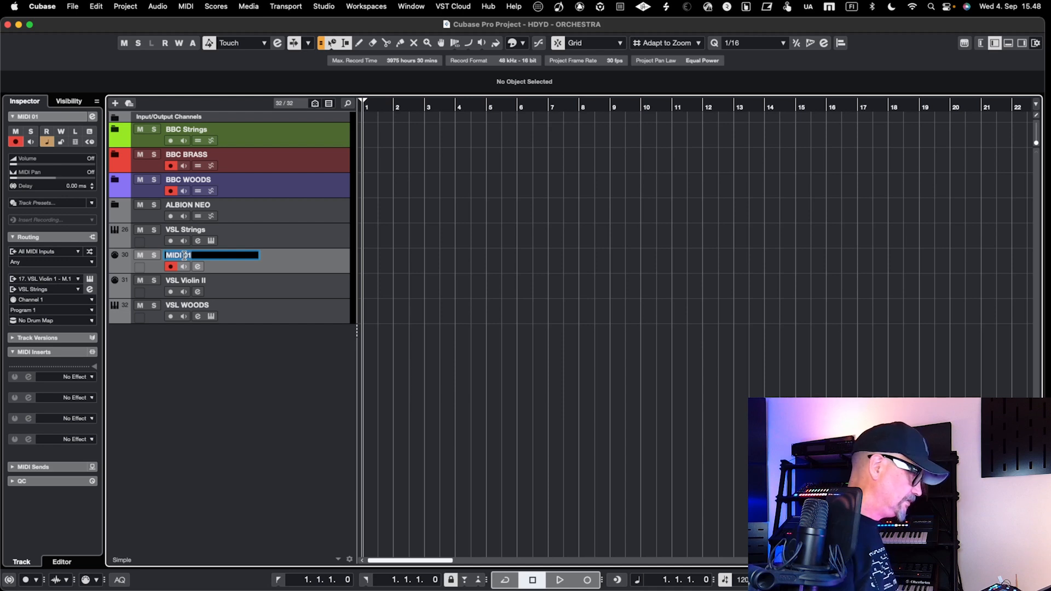
text(VSL V)
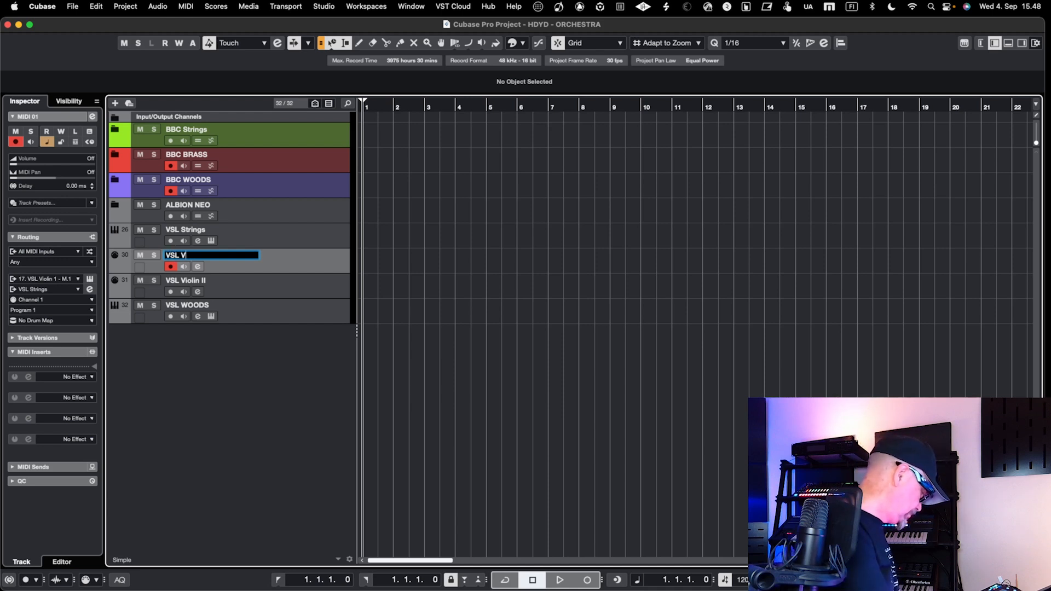
text(iolin I)
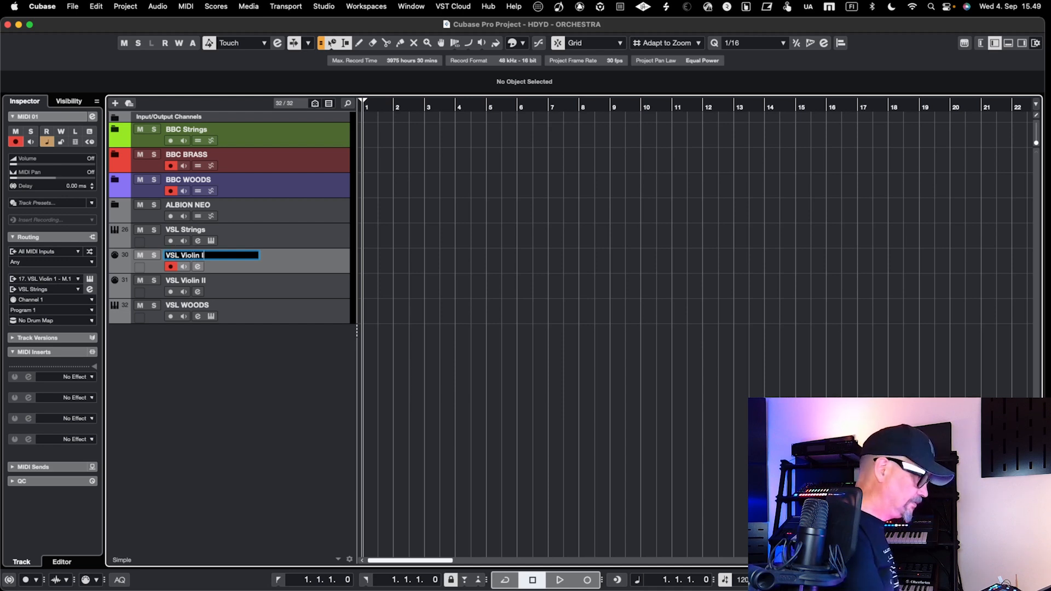
key(Return)
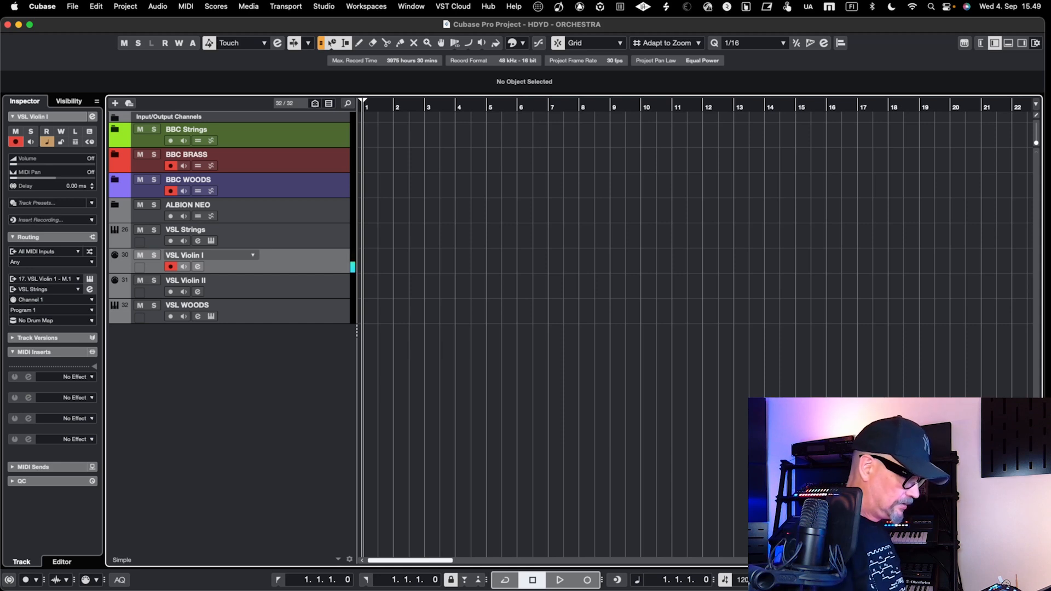
key(Down)
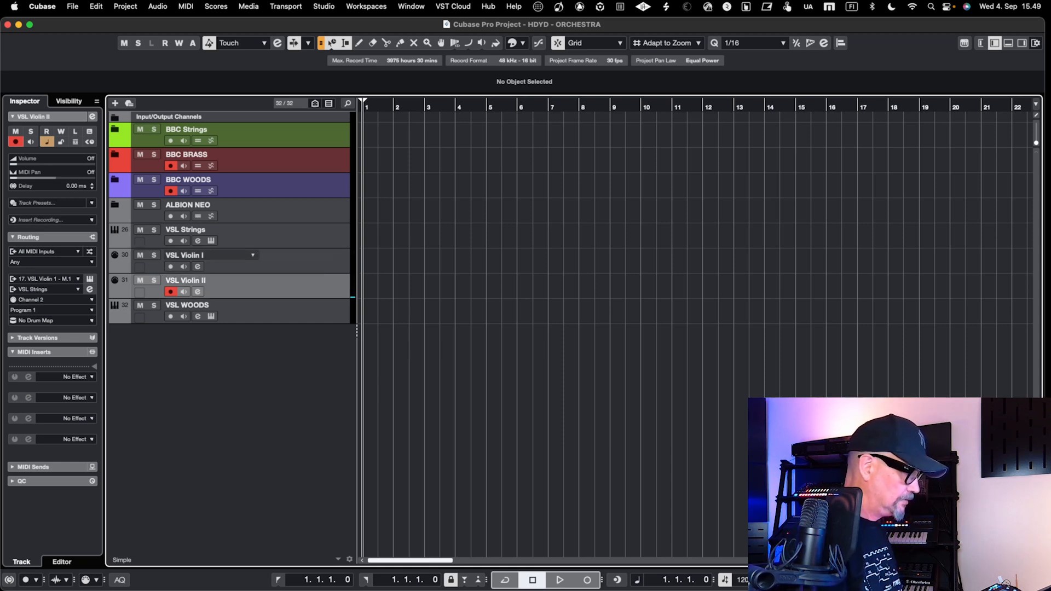
Put VSL Strings, VSL Violin I and VSL Violin II in a folder with a stereo group channel named VSL STRINGS
click(266, 239)
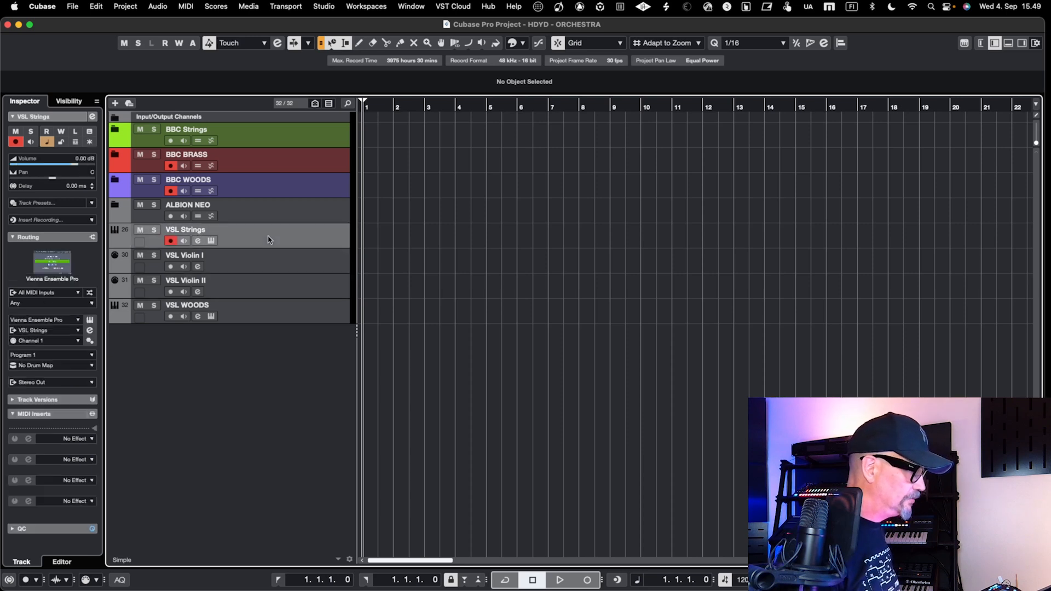
shift+click(274, 289)
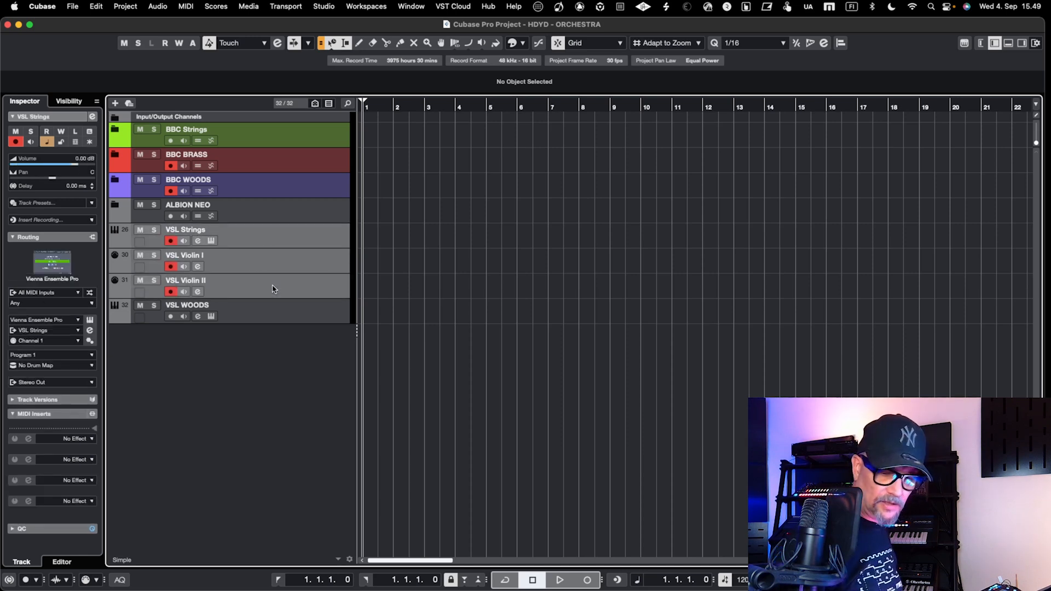
key(super+shift+g)
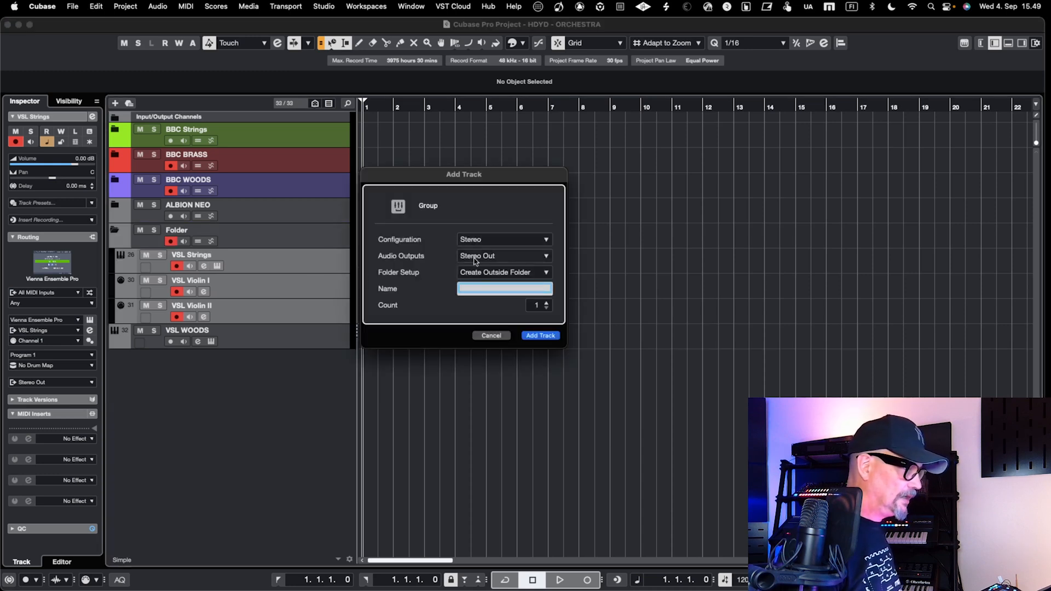
text(VS)
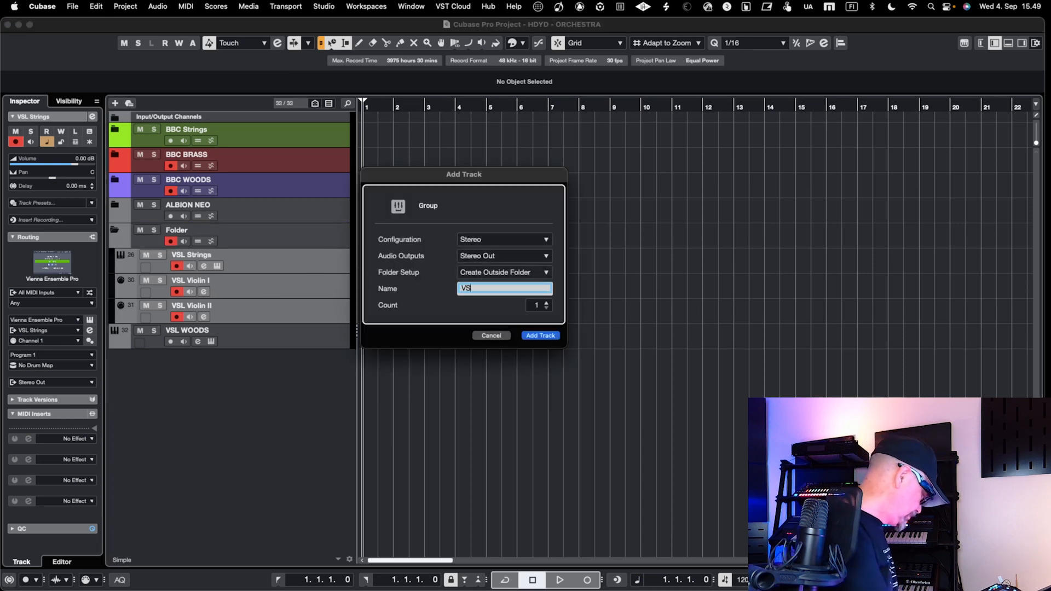
text(L STRINGS)
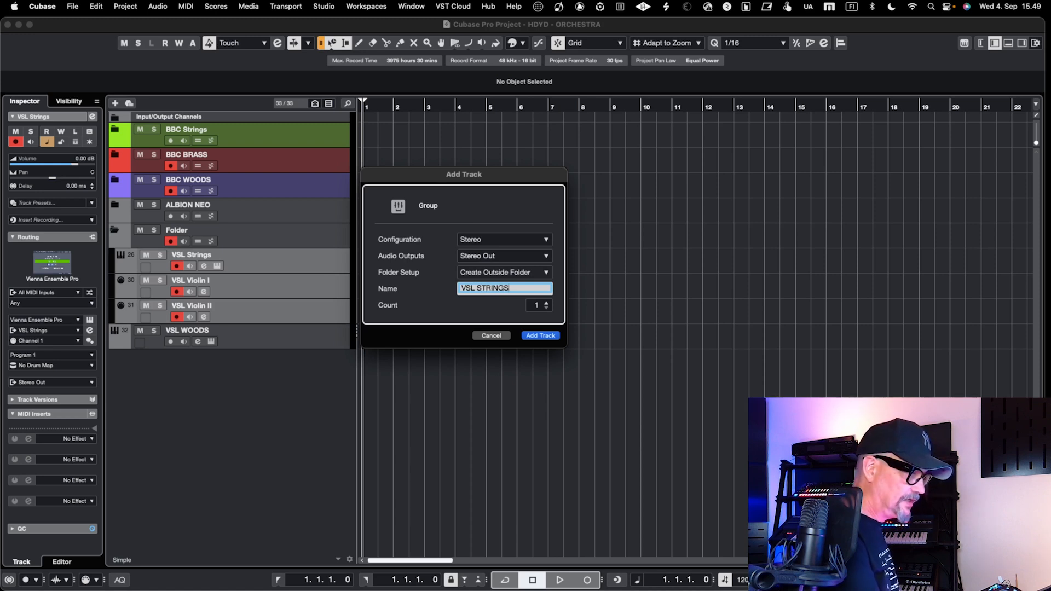
key(BackSpace)
key(BackSpace)
key(BackSpace)
key(BackSpace)
key(BackSpace)
key(BackSpace)
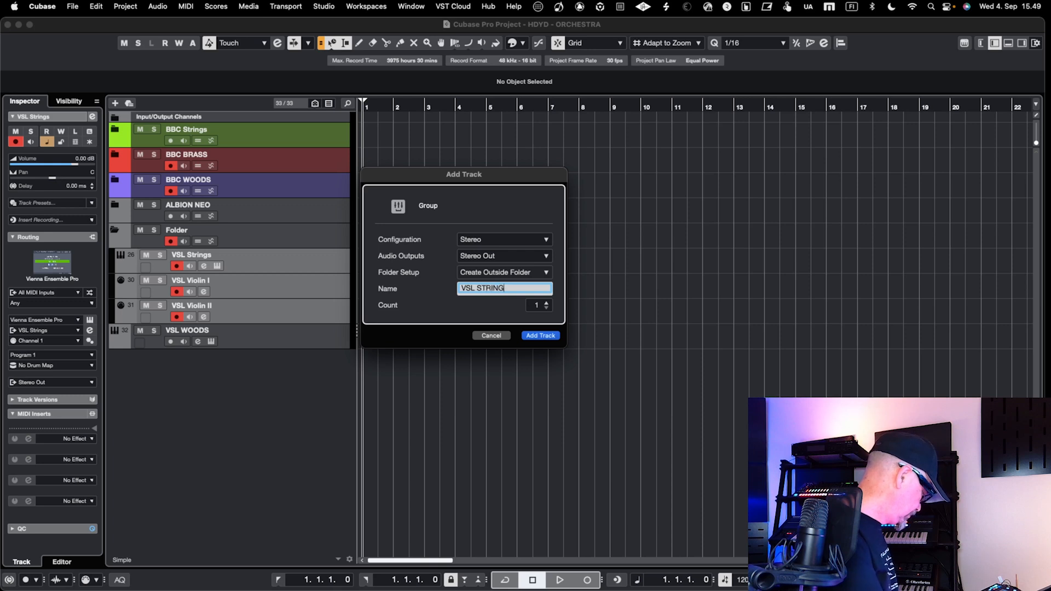
key(Return)
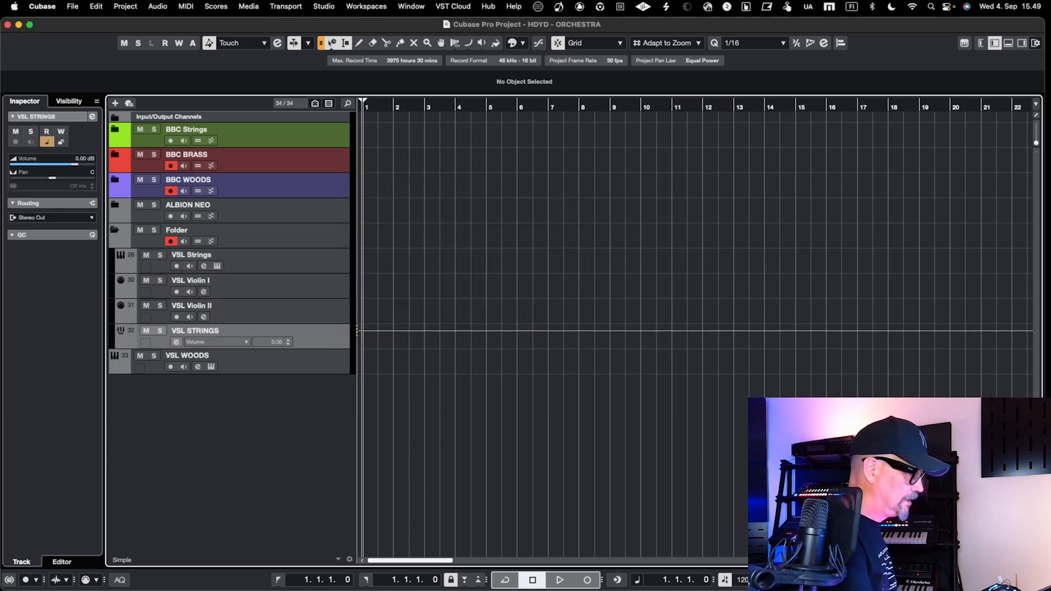
Move the VSL STRINGS group to the start of its folder and check the VSL Violin I signal in the MixConsole
drag(325, 333, 325, 261)
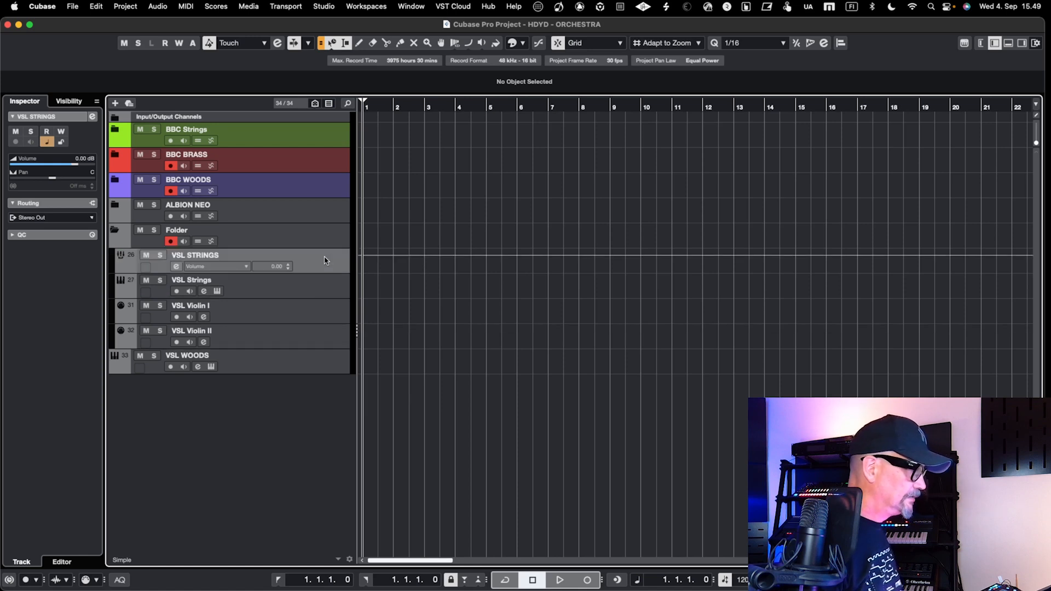
click(335, 294)
click(333, 317)
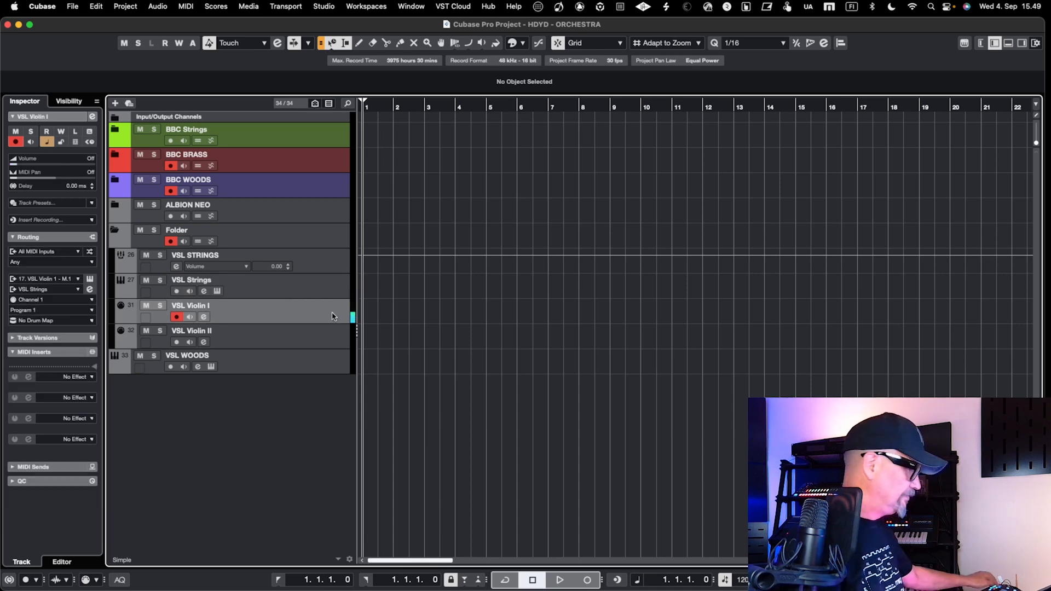
key(F3)
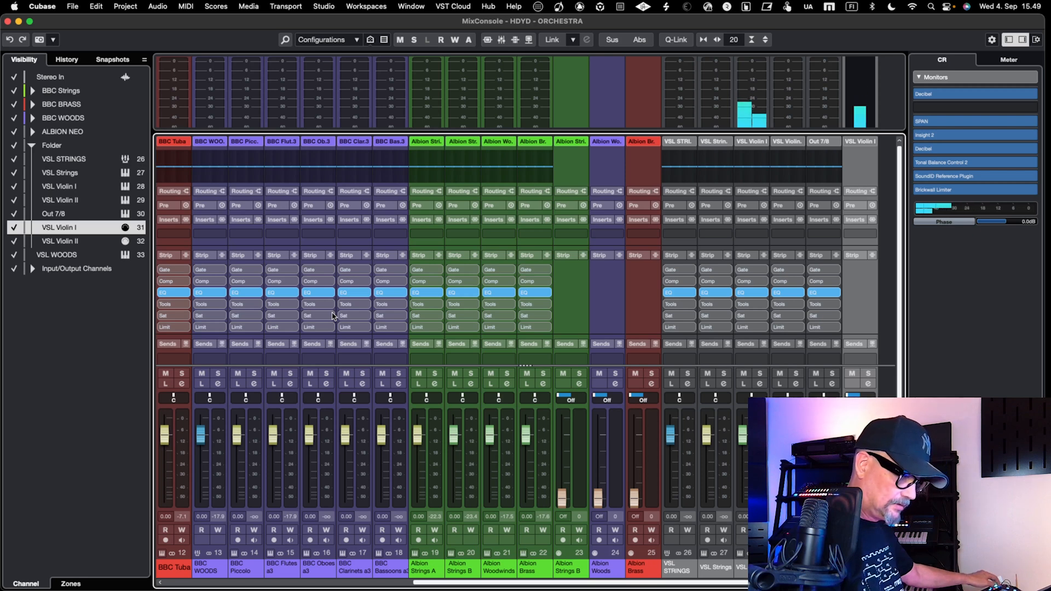
key(F3)
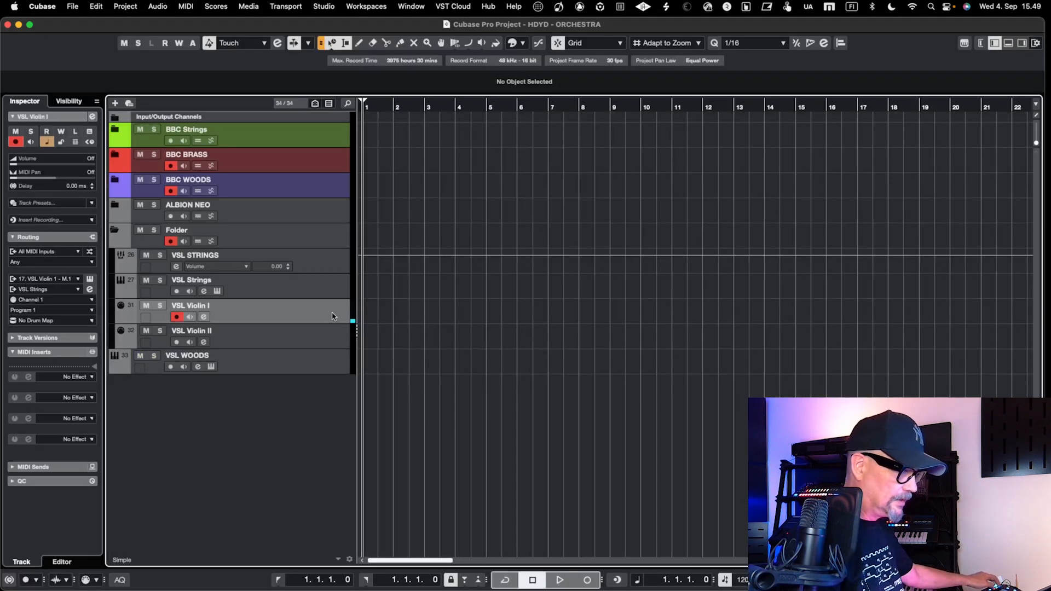
Check the output routing of VSL Strings, and remove the VSL STRINGS group together with its folder
click(316, 262)
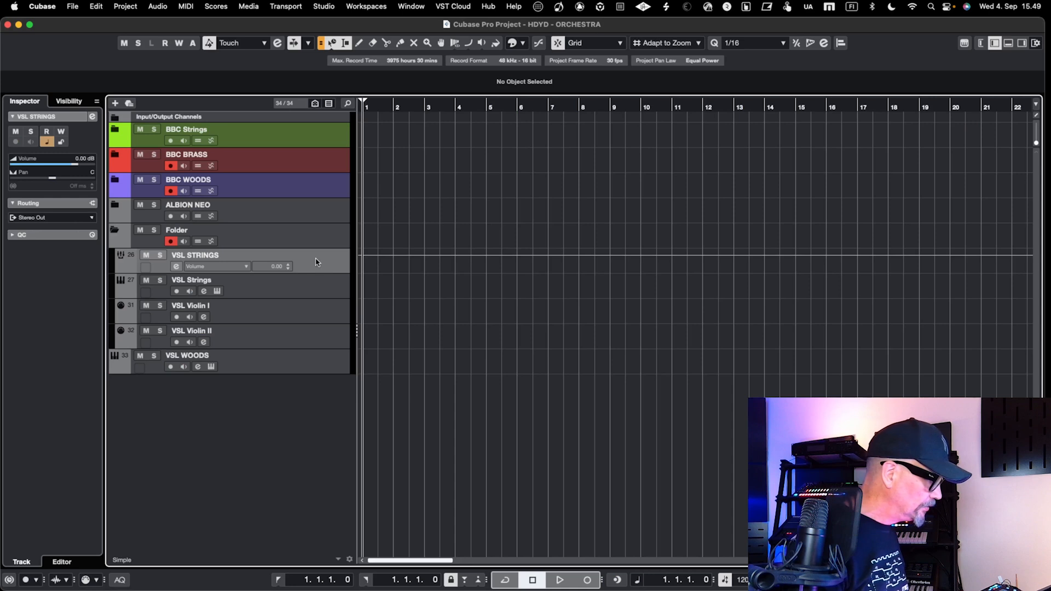
click(307, 291)
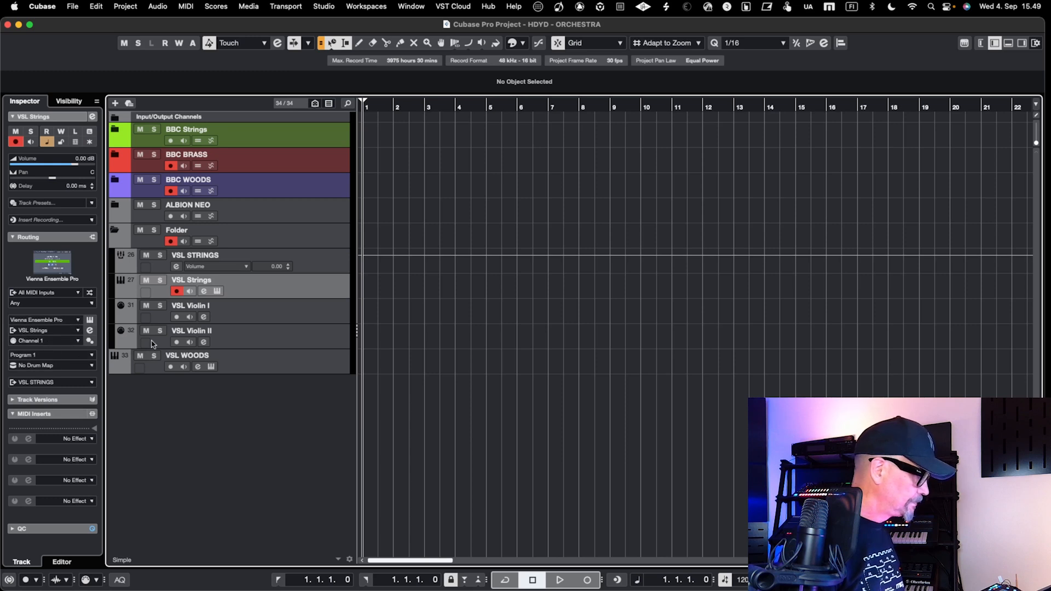
click(307, 257)
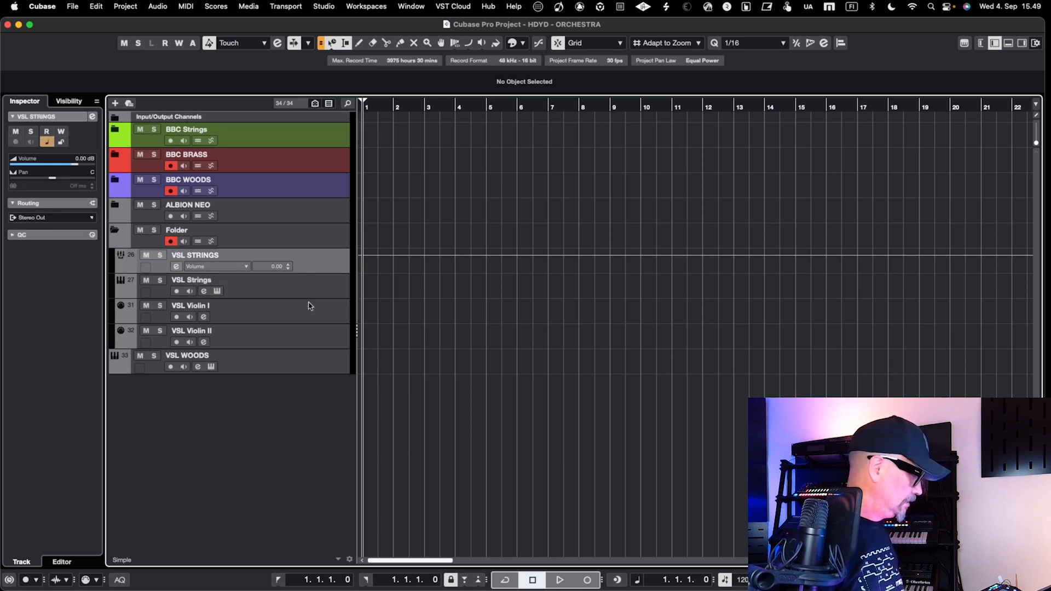
drag(310, 306, 319, 360)
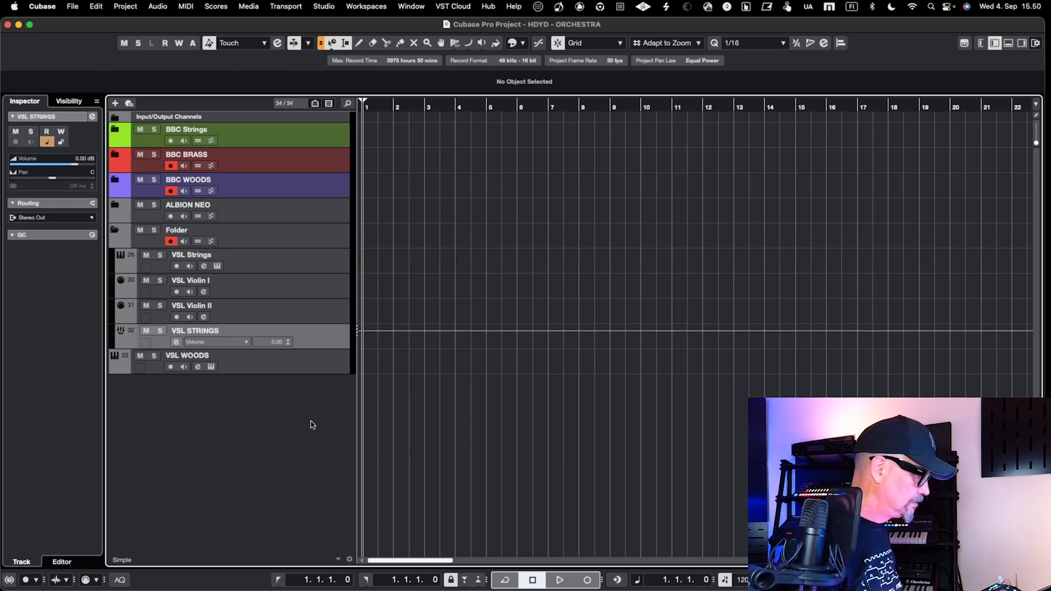
key(Delete)
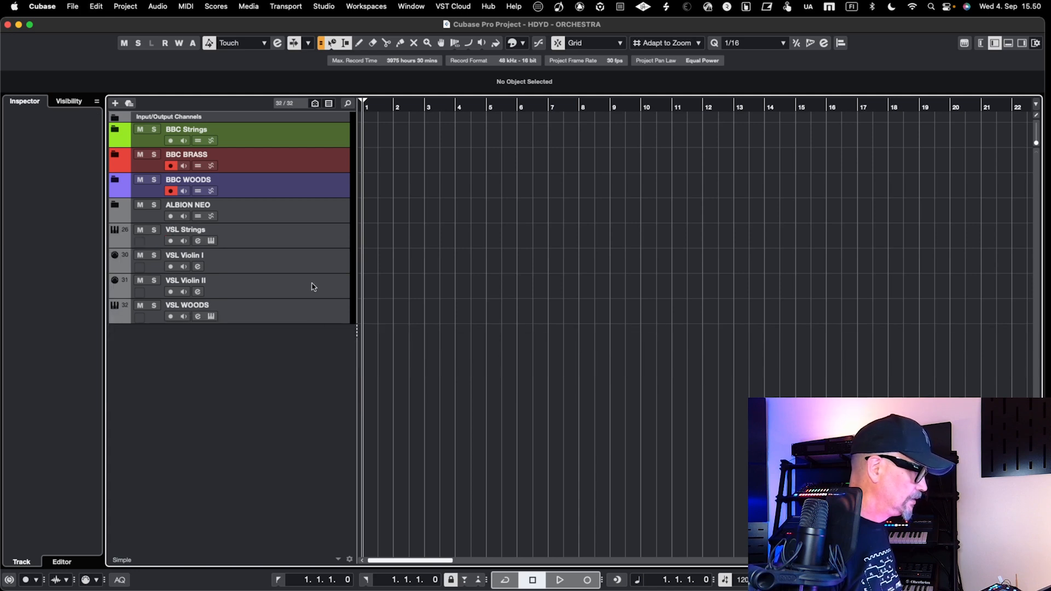
Check the routing of the three VSL string tracks and the VSL Violin II signal in the MixConsole
click(272, 236)
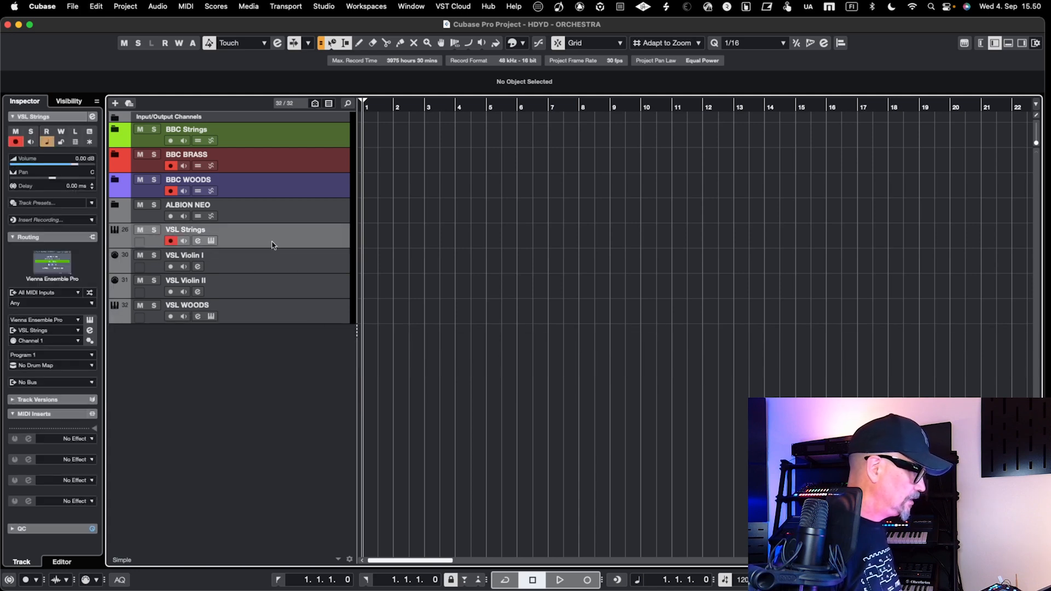
shift+click(268, 286)
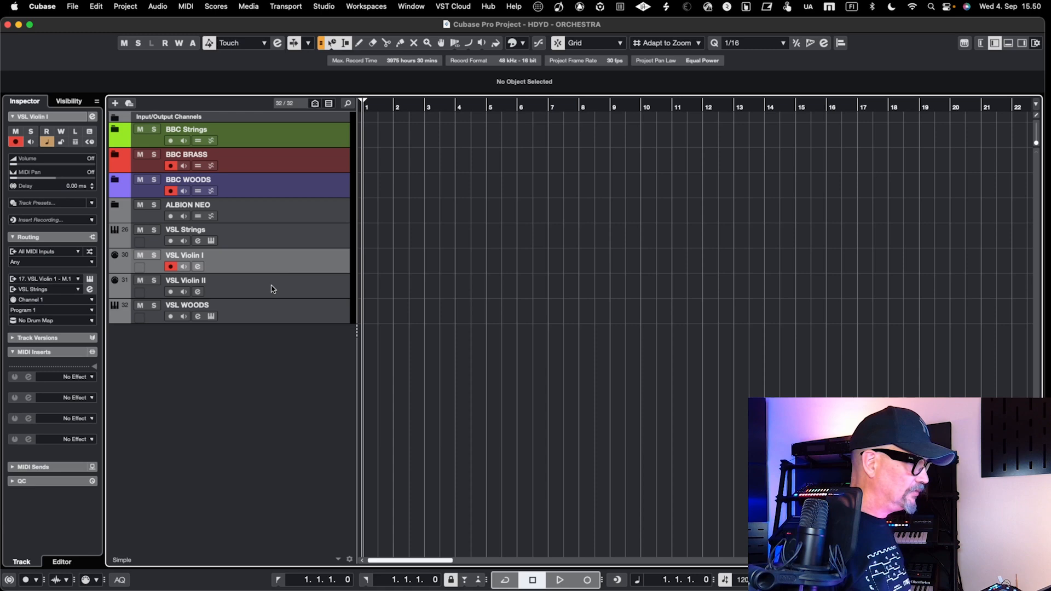
click(270, 289)
key(F3)
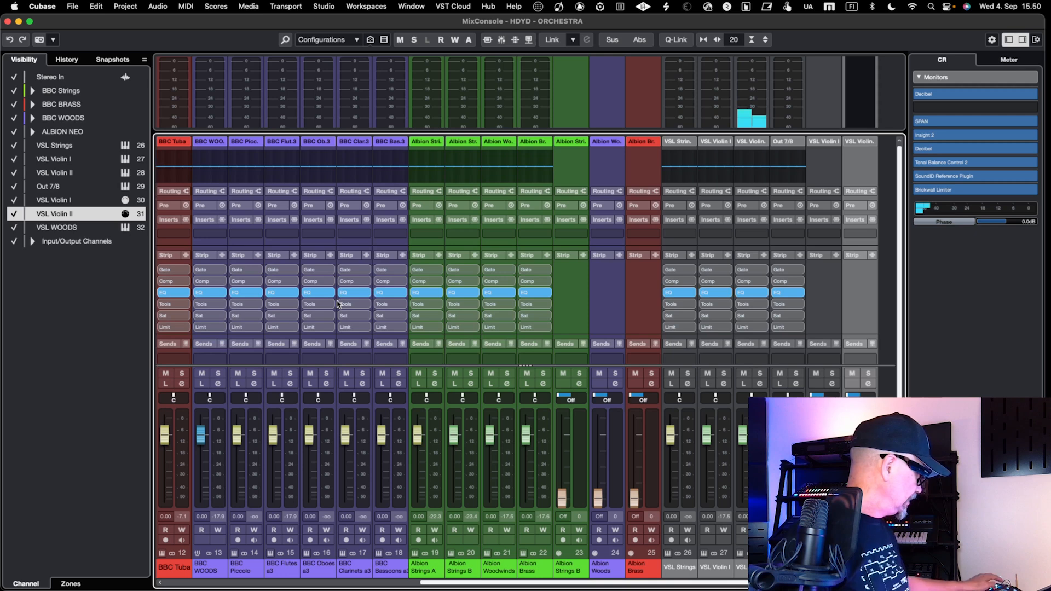
key(F3)
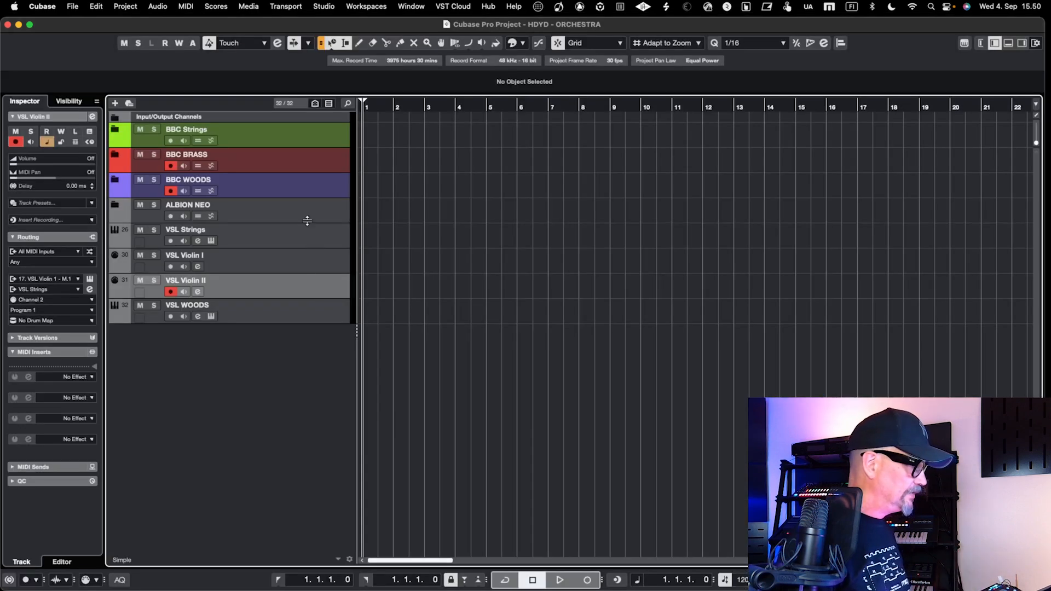
Review the tracks inside the ALBION NEO folder, and check the MIDI channels of VSL Violin I and VSL Violin II
click(115, 205)
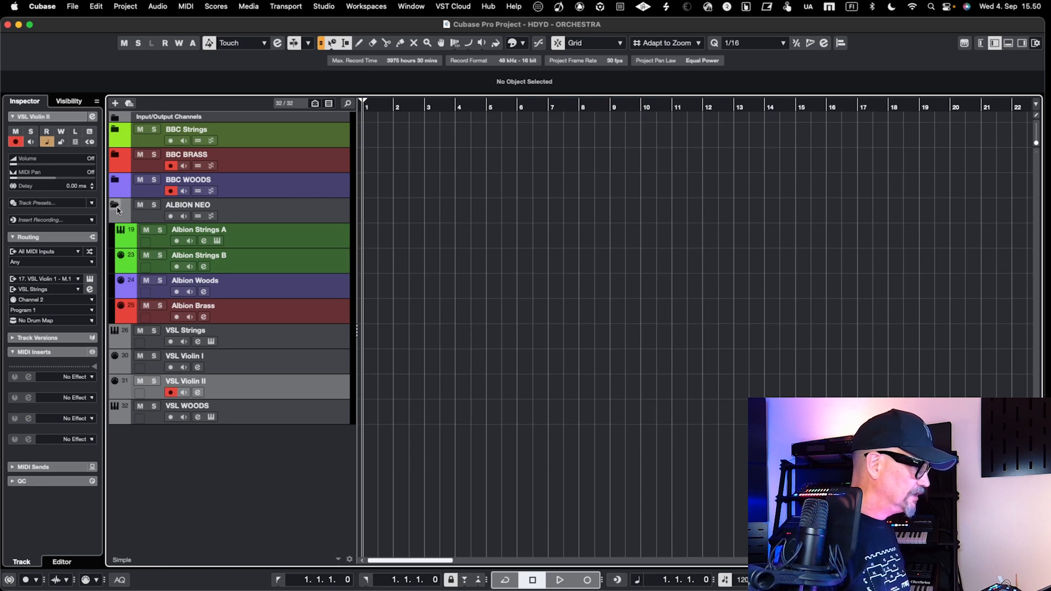
click(116, 206)
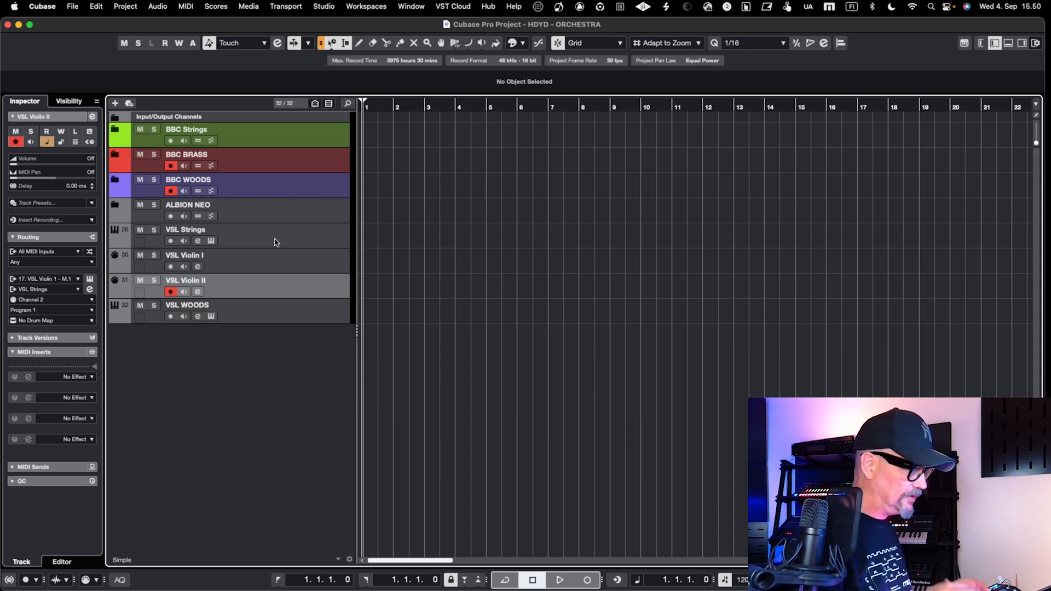
click(277, 266)
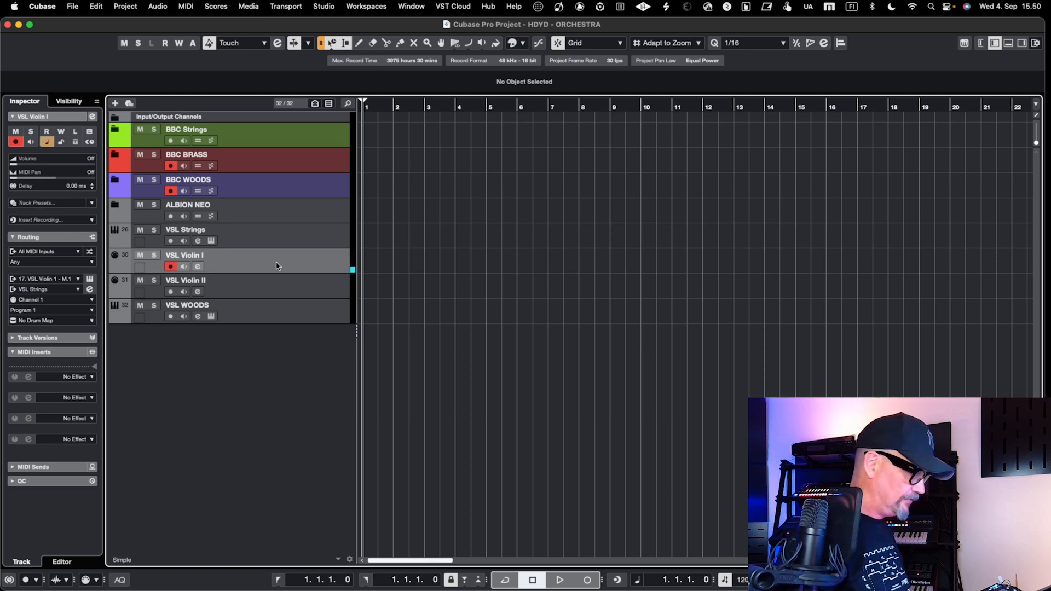
key(Down)
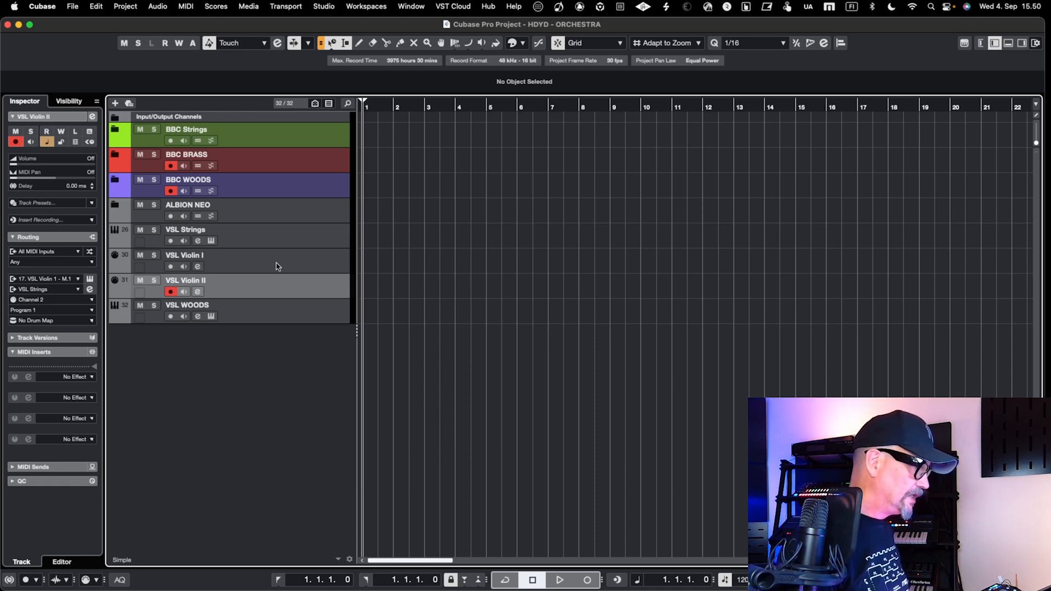
Compare the VSL channels in the MixConsole with the STRINGS instance in Vienna Ensemble Pro, and inspect VSL Strings and VSL Violin I in the project window
key(F3)
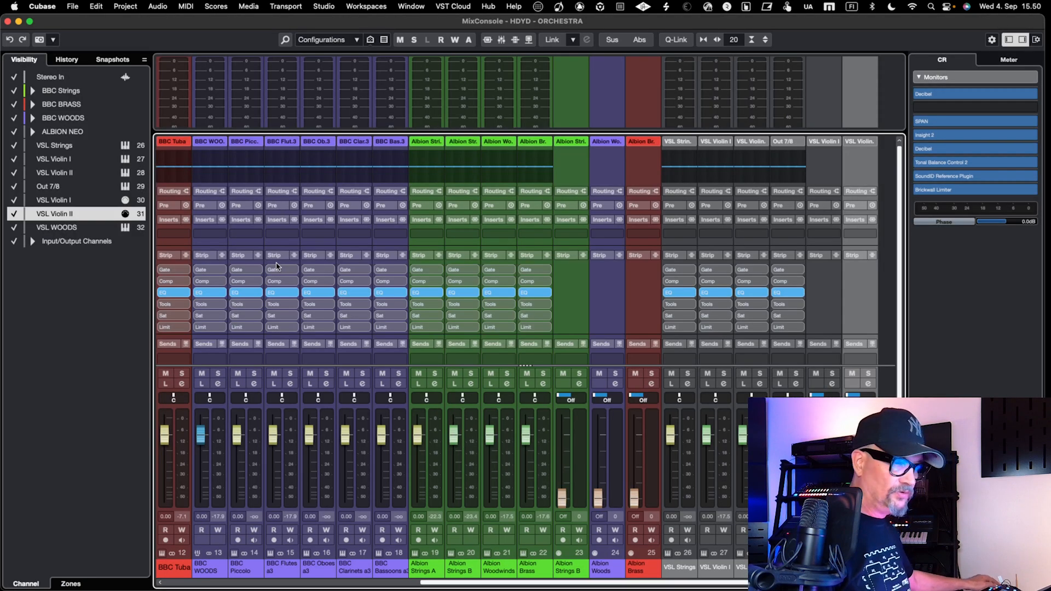
key(super+Tab)
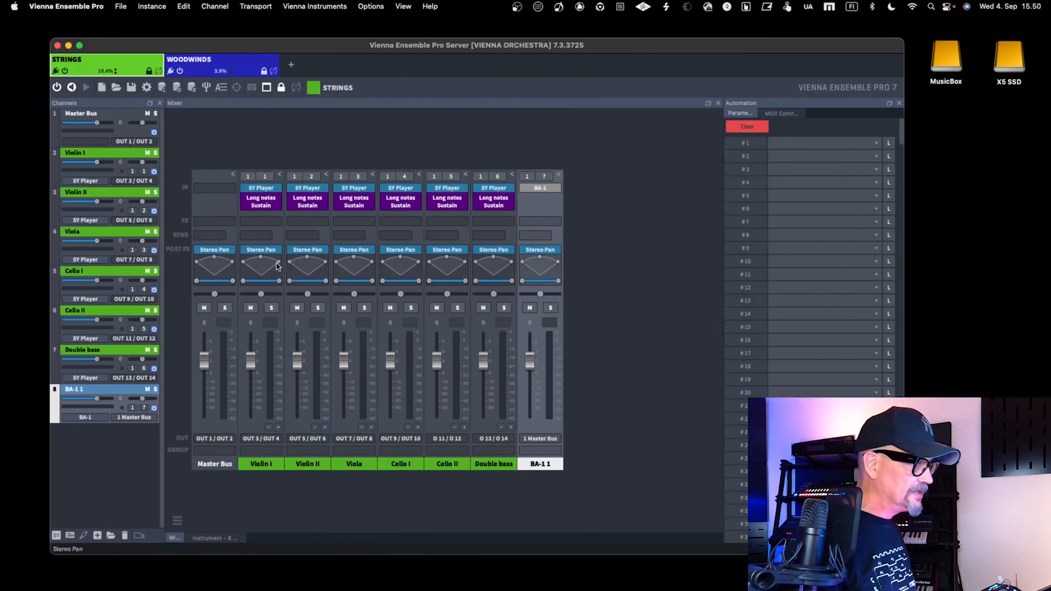
key(super+Tab)
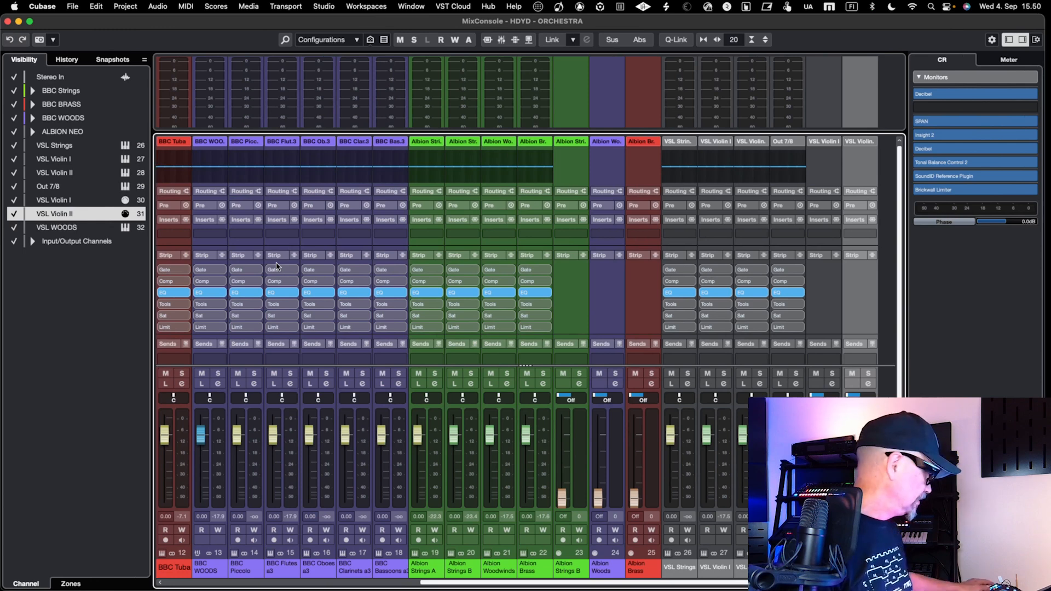
key(F3)
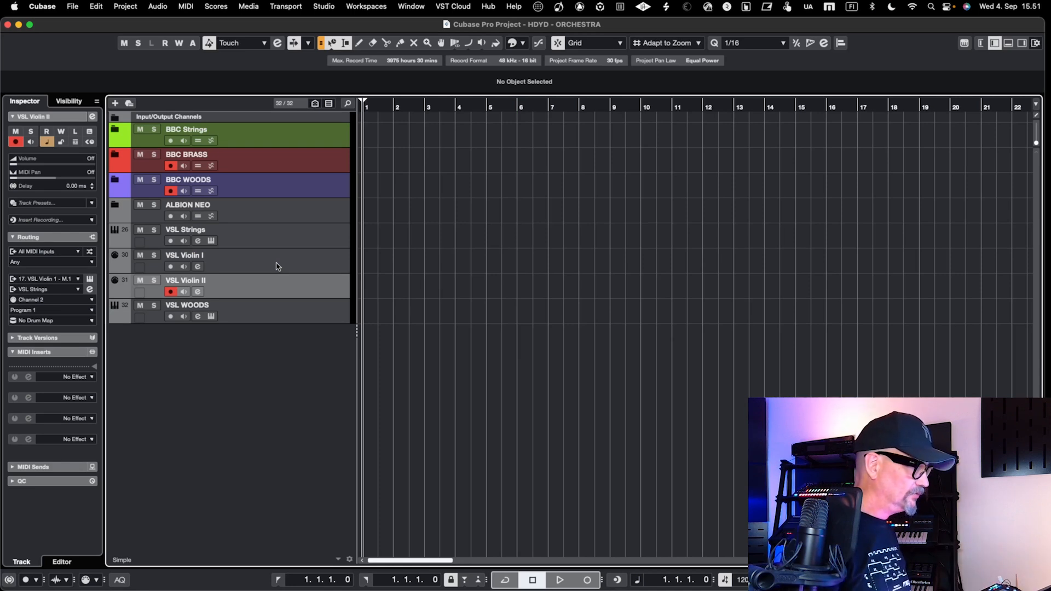
click(281, 242)
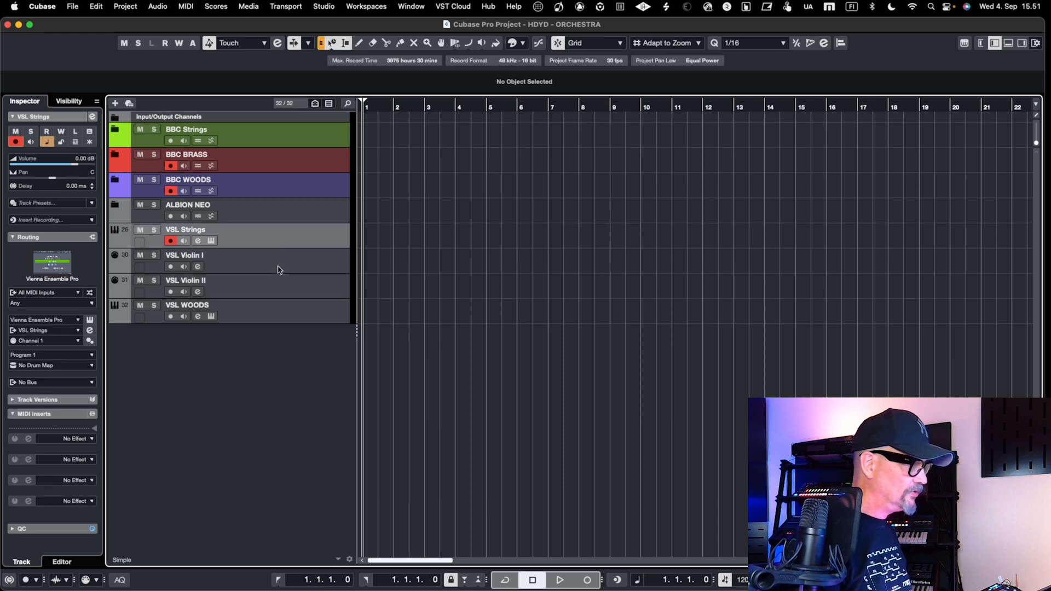
click(277, 270)
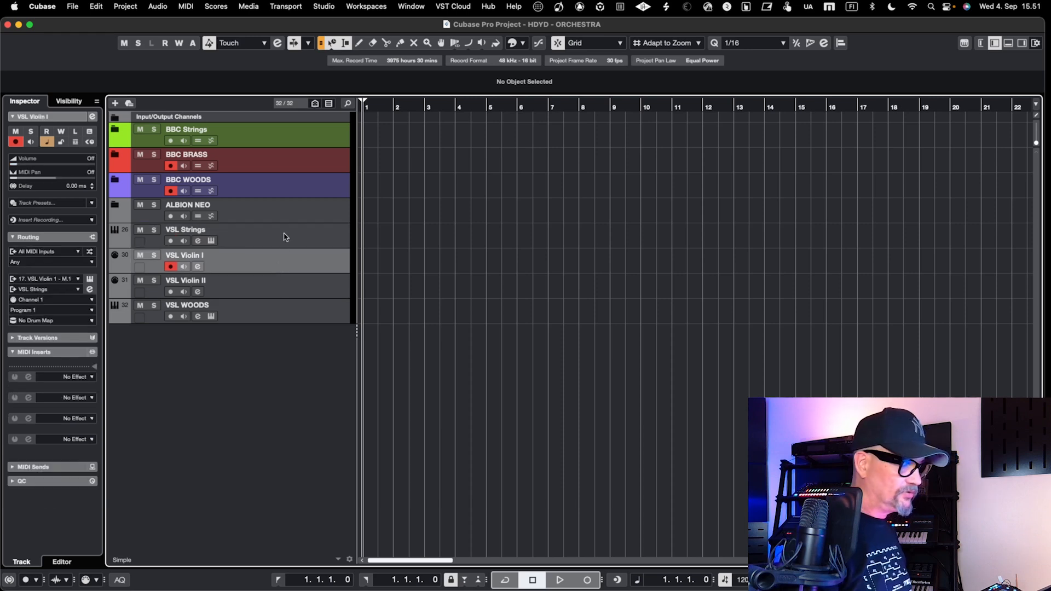
Colour the VSL Strings, VSL Violin I and VSL Violin II tracks lime green to match the BBC Strings folder
click(278, 292)
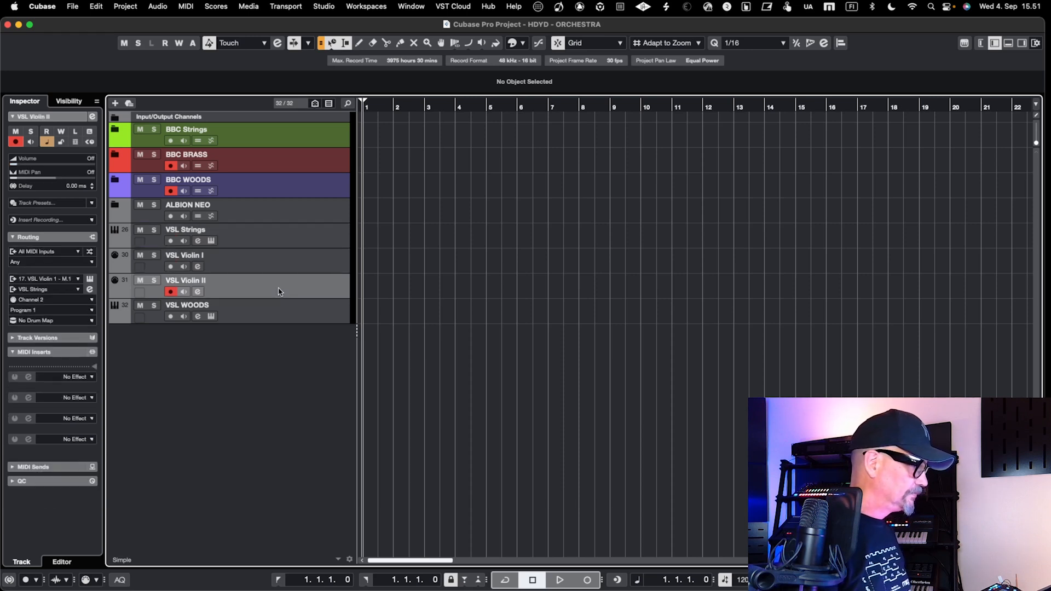
click(285, 244)
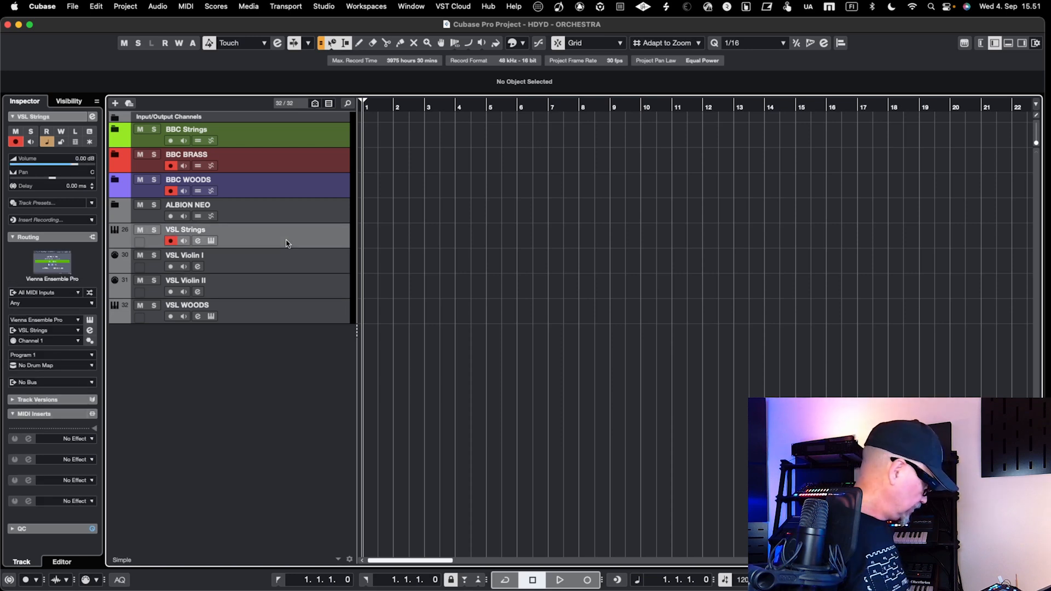
shift+click(283, 293)
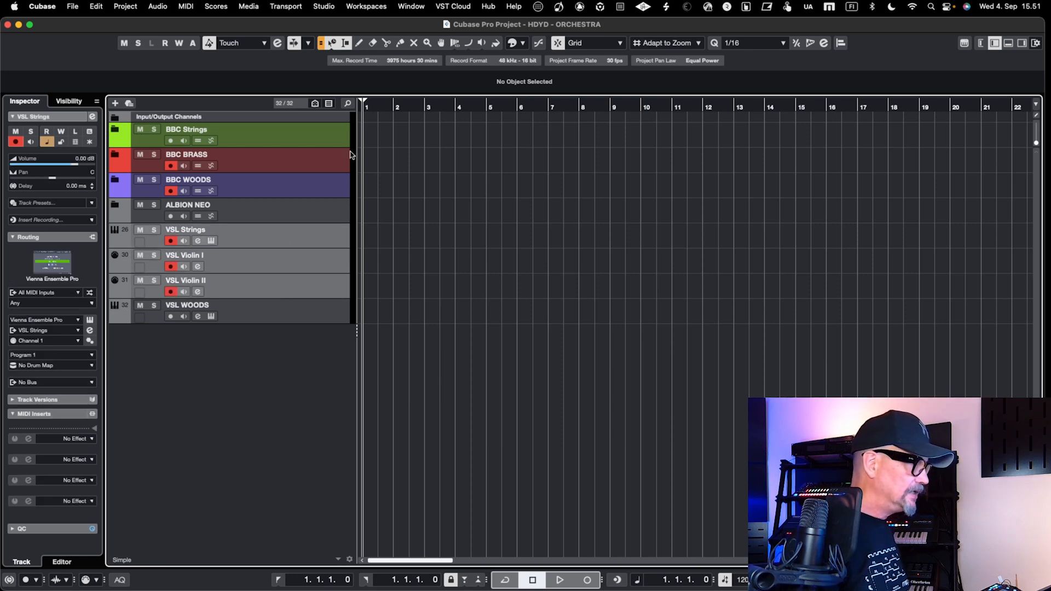
click(513, 43)
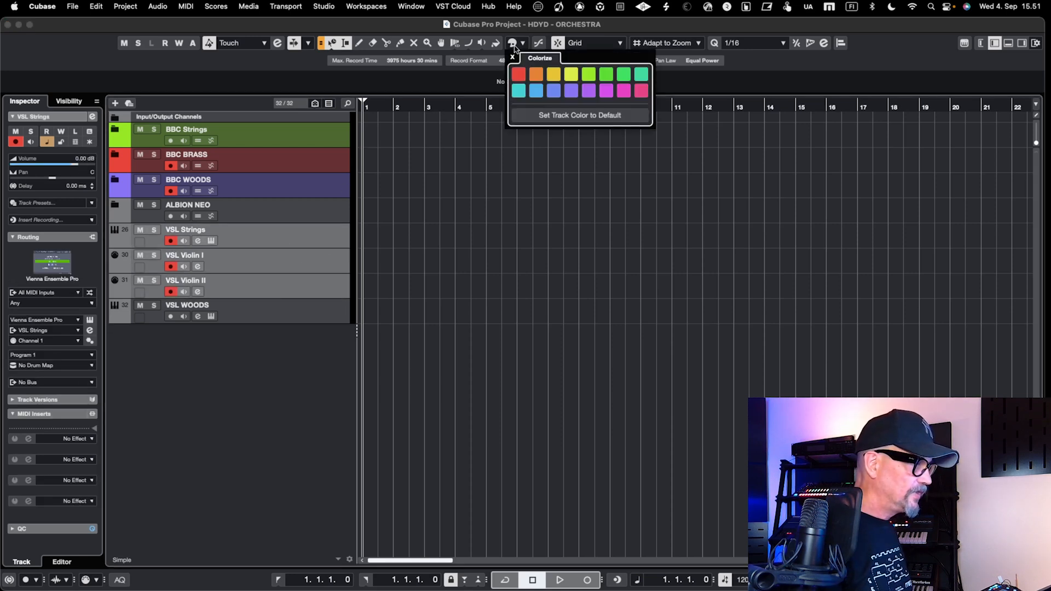
click(589, 75)
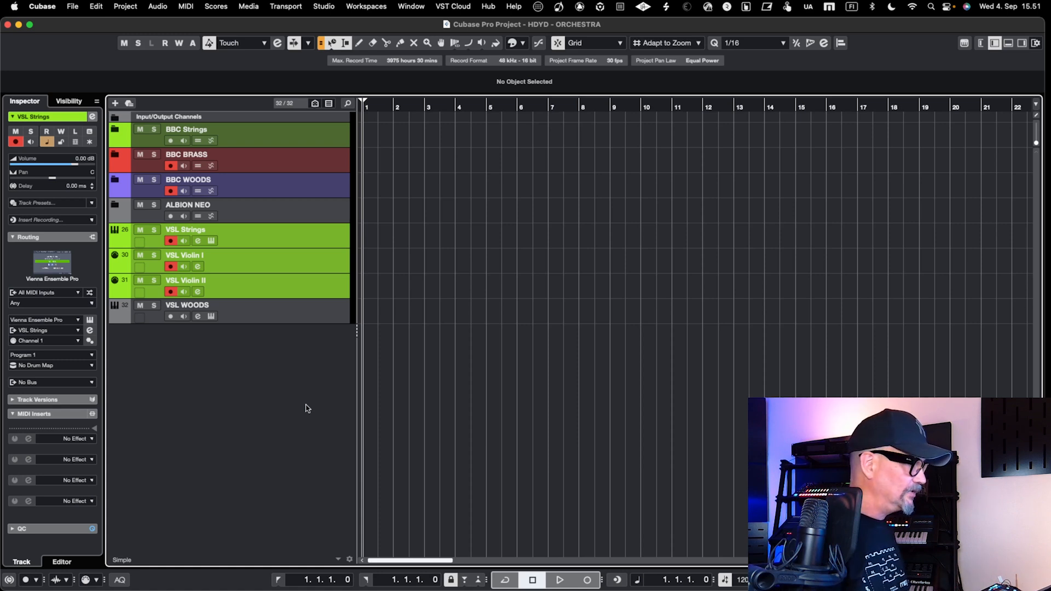
Open the Vienna Ensemble Pro plug-in of the VSL Strings track to check its connected instance
click(269, 229)
click(212, 240)
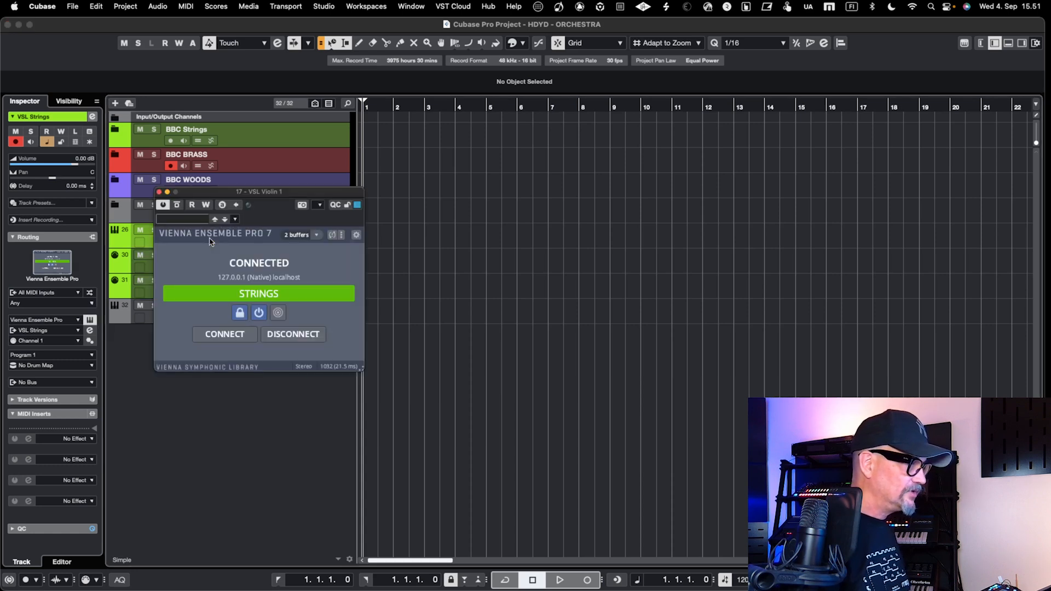